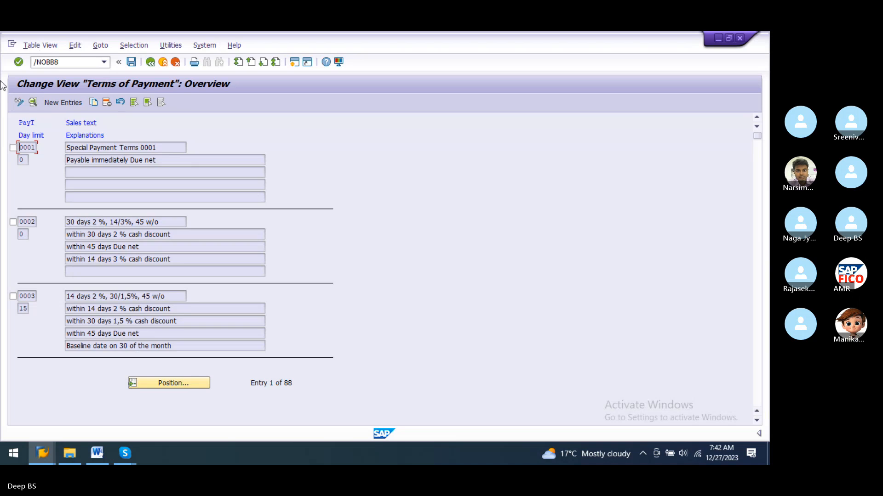
Clear the command field, open the details of payment term 0002 and examine its Customer account type setting.
{"action": "double_click", "coordinate": [63, 64]}
{"action": "key", "text": "Delete"}
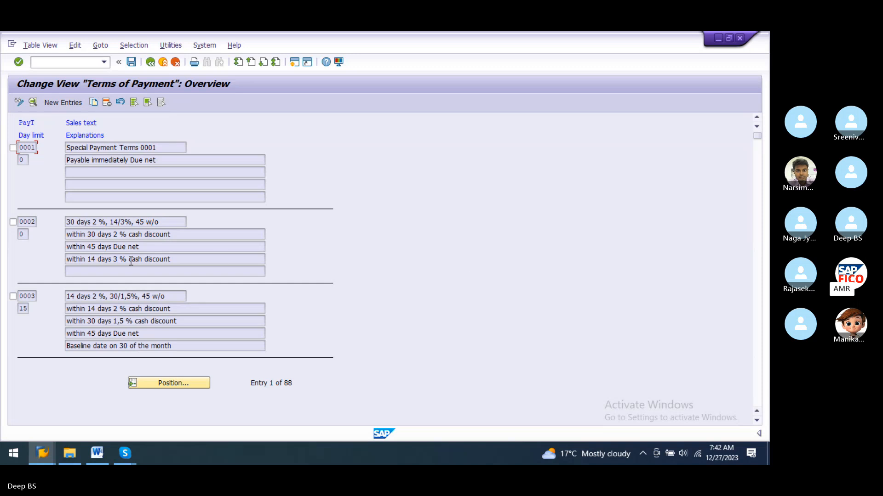
{"action": "left_click", "coordinate": [29, 223]}
{"action": "double_click", "coordinate": [29, 224]}
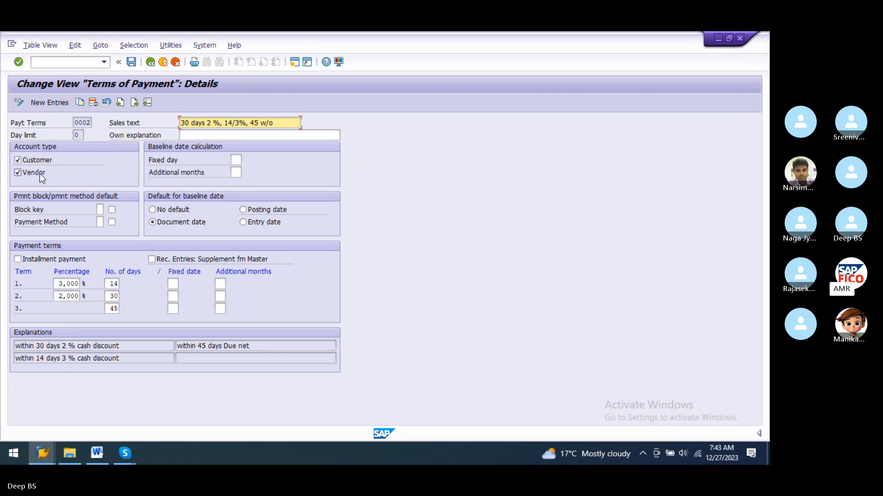
{"action": "left_click", "coordinate": [18, 161]}
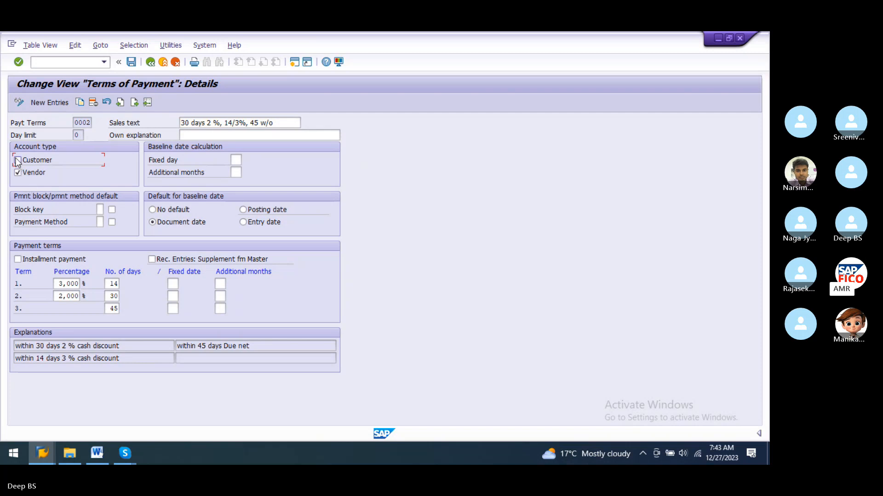
{"action": "left_click", "coordinate": [18, 161]}
Switch to Skype to check the customer cash discount transaction codes, and return to SAP.
{"action": "left_click", "coordinate": [75, 67]}
{"action": "type", "text": "/"}
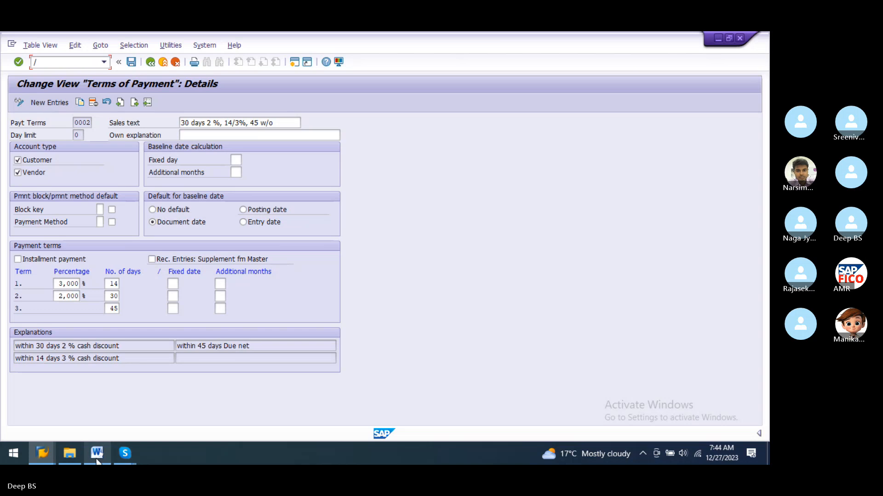
{"action": "left_click", "coordinate": [131, 456]}
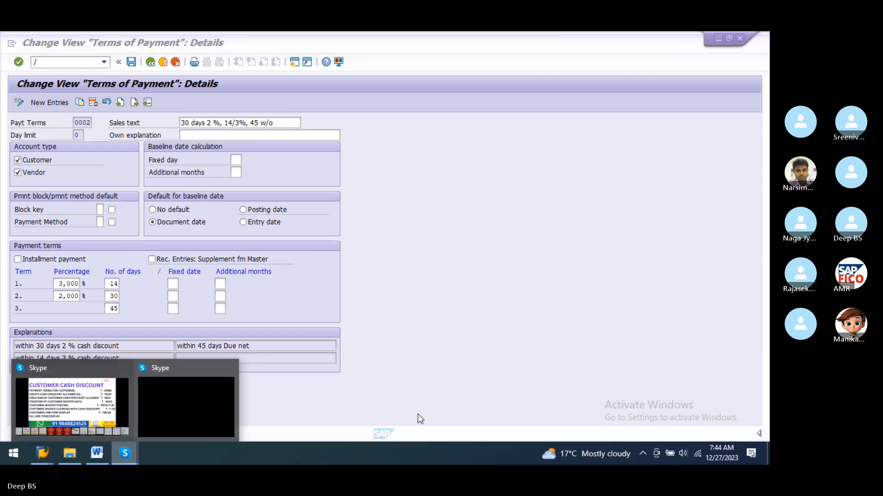
{"action": "left_click", "coordinate": [90, 393]}
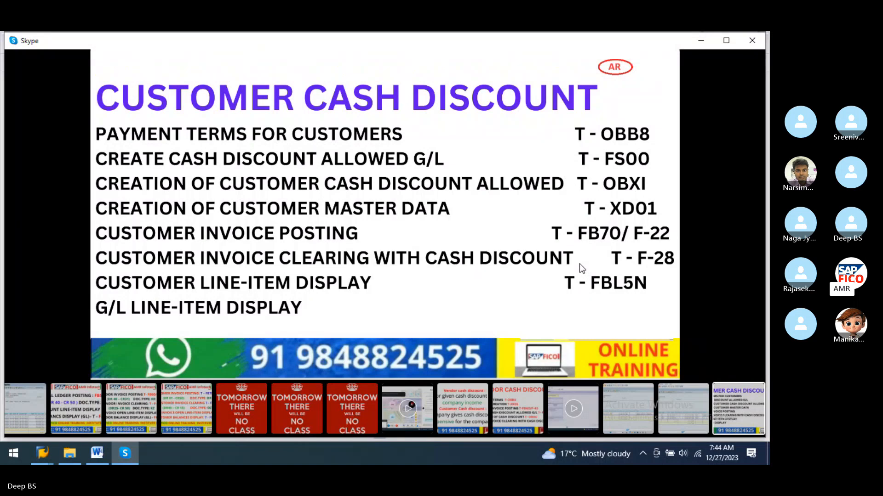
{"action": "key", "text": "alt+Tab"}
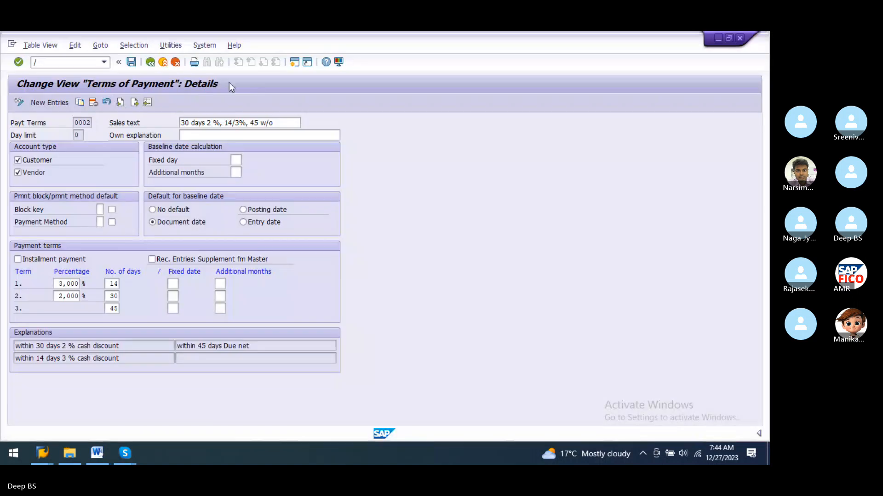
Open transaction /NFS00 for editing G/L accounts centrally.
{"action": "left_click", "coordinate": [104, 61]}
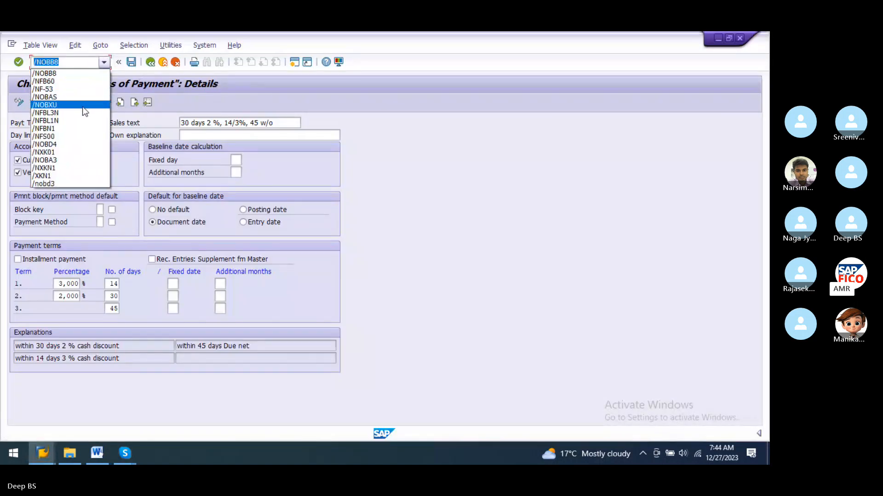
{"action": "left_click", "coordinate": [69, 136]}
{"action": "key", "text": "Return"}
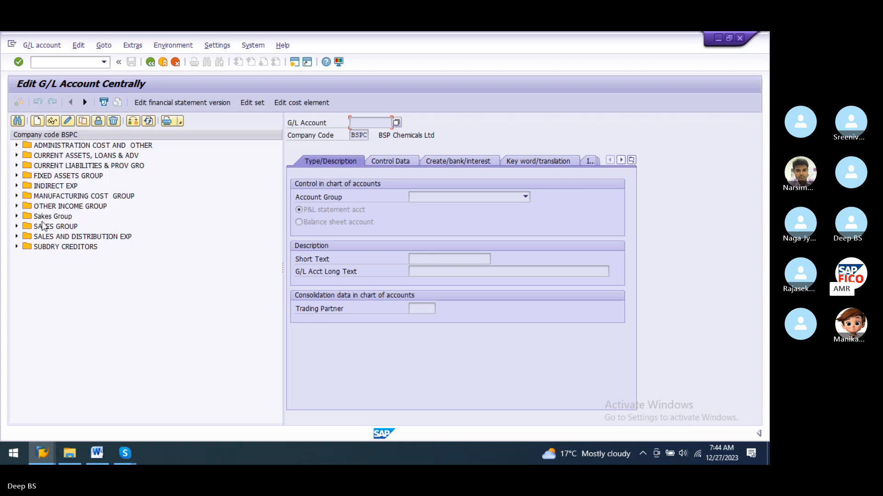
Create a new SAP session and open the G/L account groups with transaction /NOBD4.
{"action": "left_click", "coordinate": [68, 62]}
{"action": "left_click", "coordinate": [294, 65]}
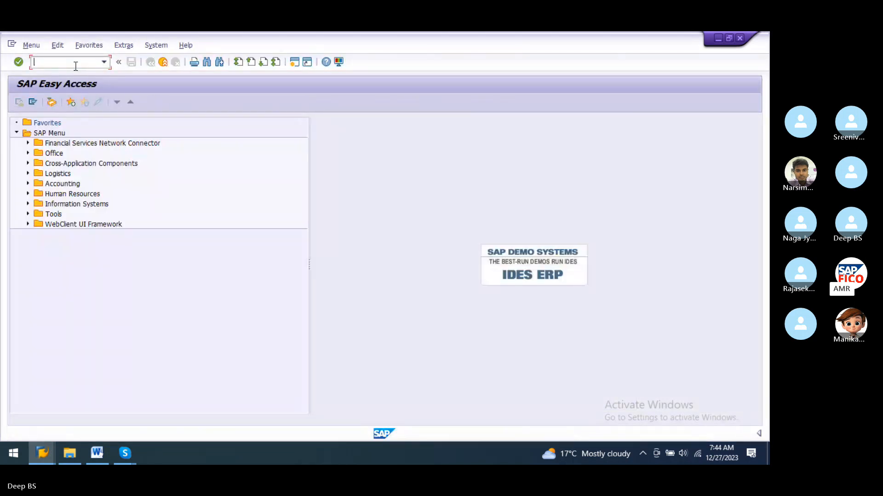
{"action": "type", "text": "/o"}
{"action": "key", "text": "BackSpace"}
{"action": "type", "text": "O"}
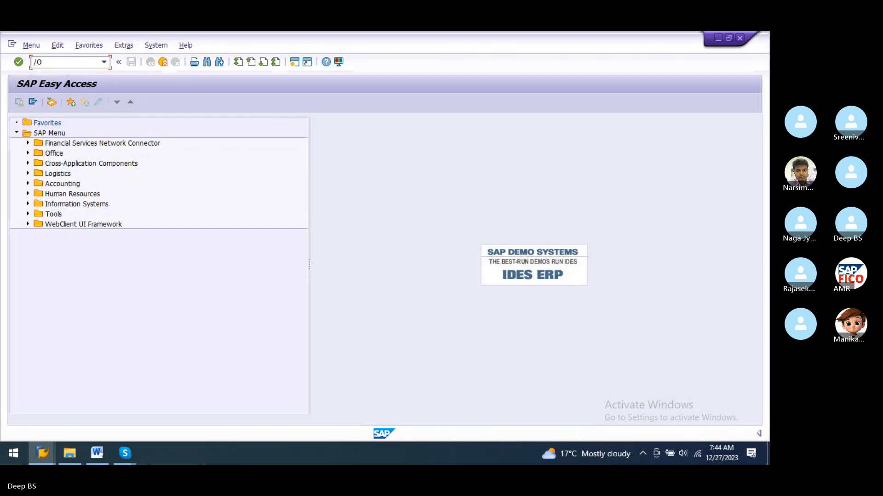
{"action": "key", "text": "BackSpace"}
{"action": "type", "text": "NOBD4"}
{"action": "key", "text": "Return"}
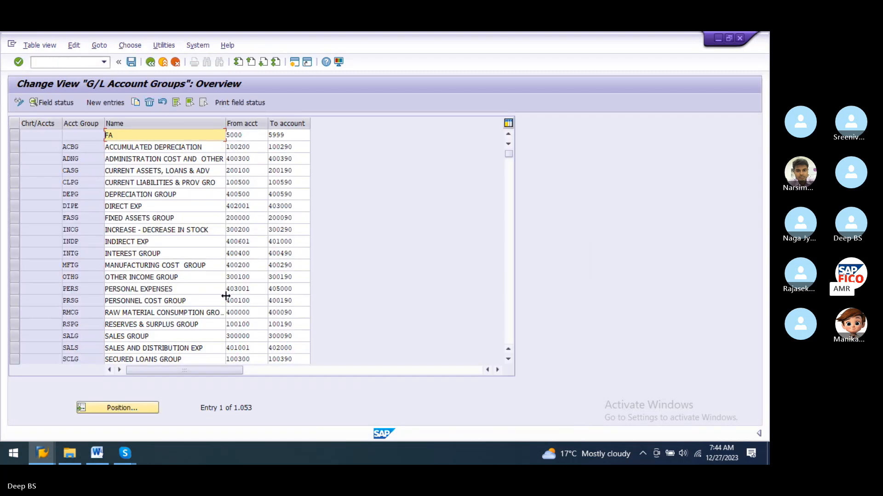
{"action": "left_click", "coordinate": [120, 408]}
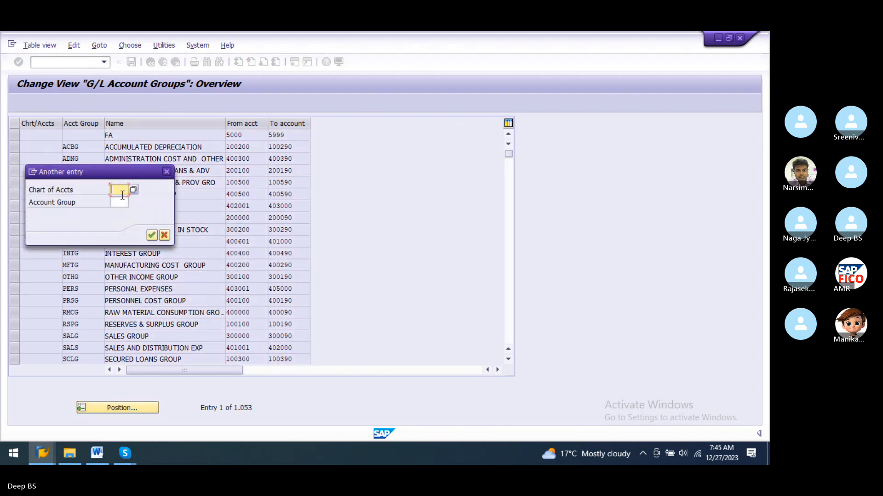
{"action": "type", "text": "BS"}
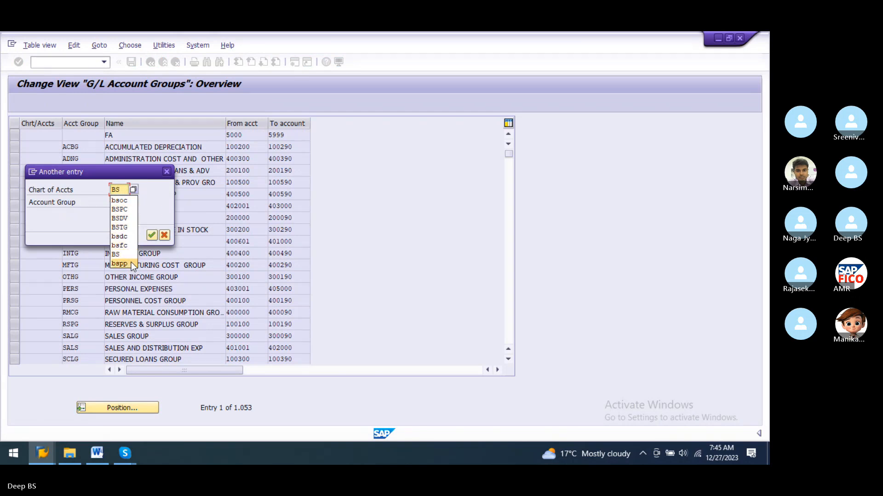
{"action": "type", "text": "P"}
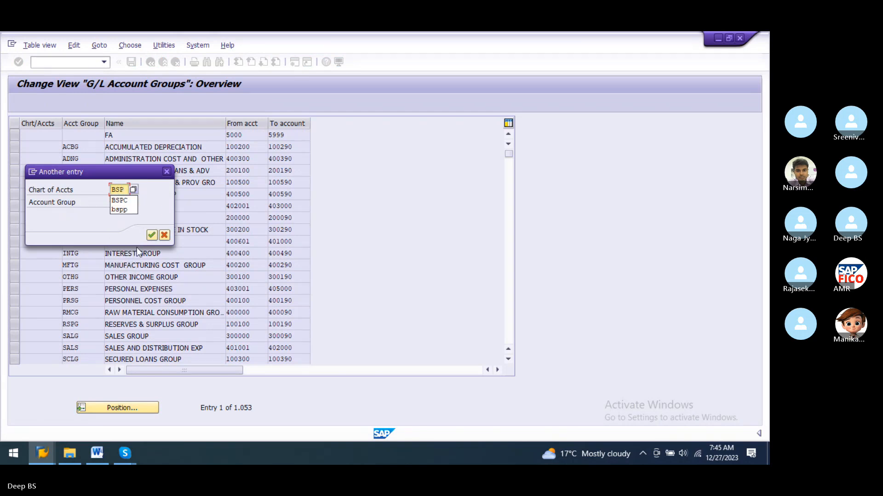
{"action": "type", "text": "C"}
{"action": "left_click", "coordinate": [151, 240]}
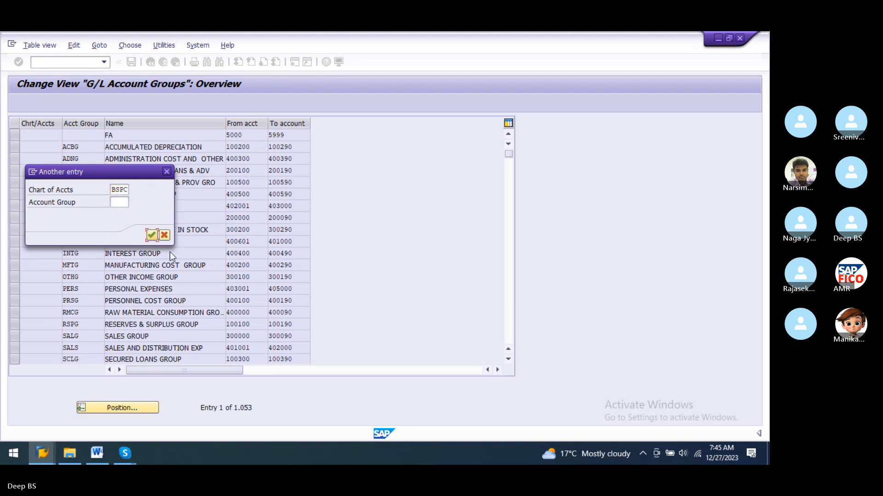
{"action": "left_click", "coordinate": [167, 173]}
Position the G/L account groups list at chart of accounts BSOC.
{"action": "left_click", "coordinate": [120, 409]}
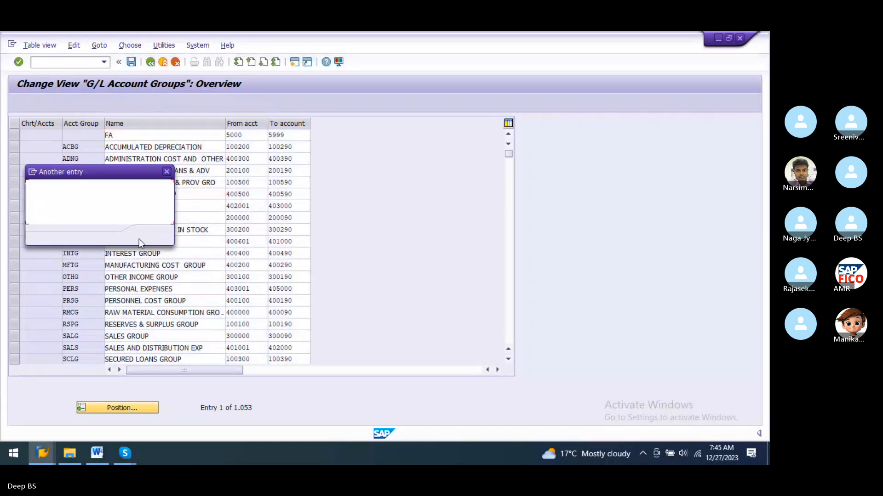
{"action": "type", "text": "BS"}
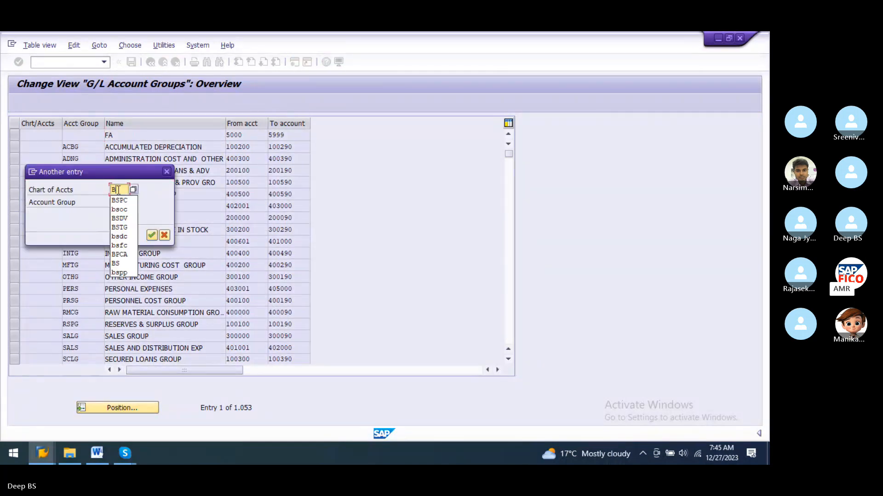
{"action": "type", "text": "OC"}
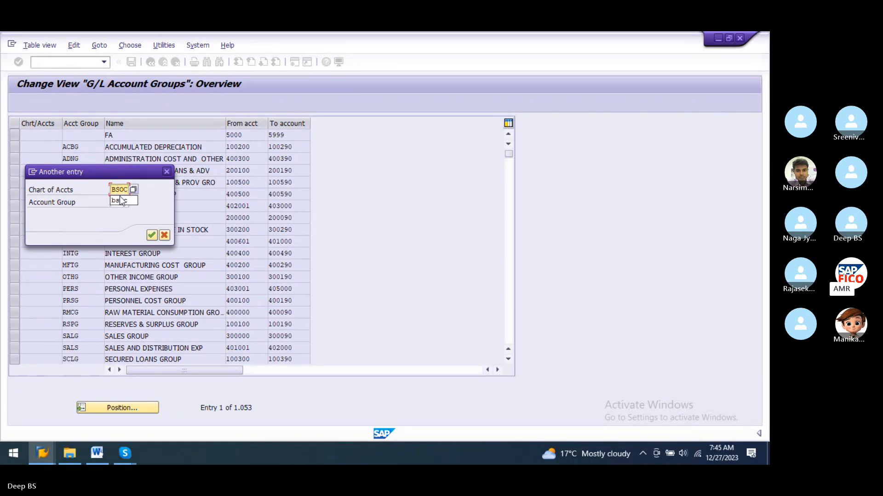
{"action": "left_click", "coordinate": [152, 235]}
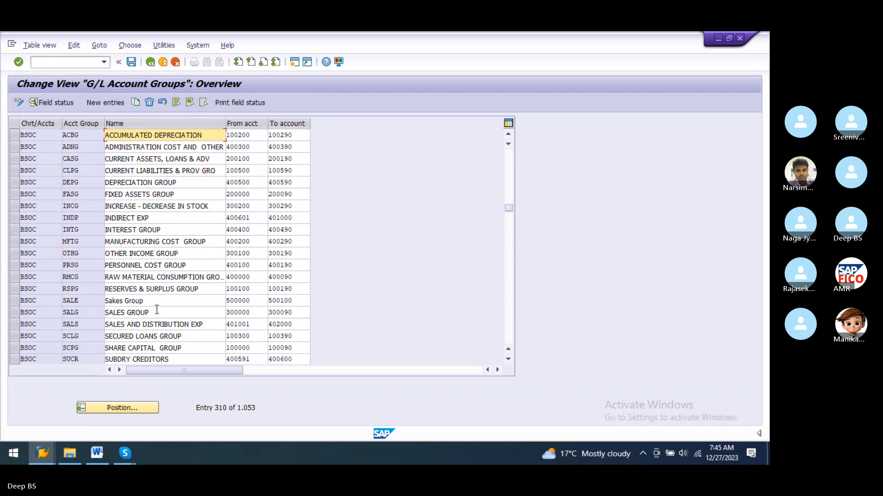
Examine the account groups and their number ranges for chart of accounts BSOC and the neighbouring charts.
{"action": "scroll", "coordinate": [159, 314], "scroll_direction": "down", "scroll_amount": 2}
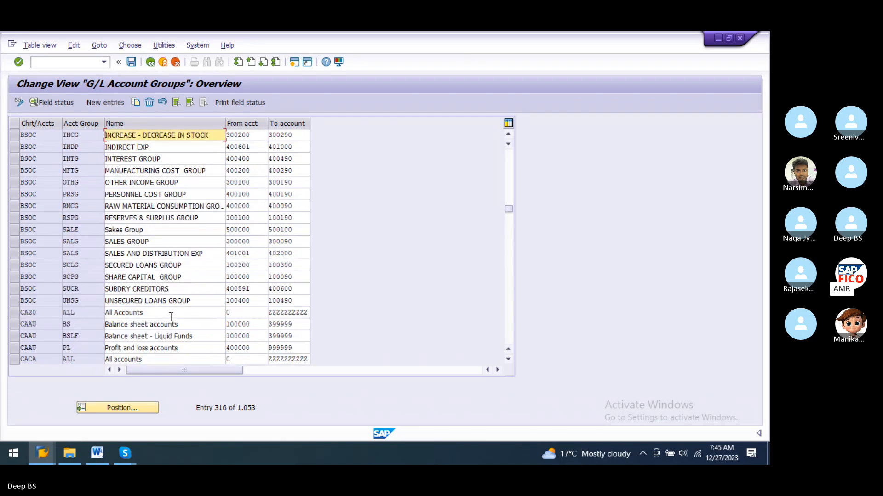
{"action": "scroll", "coordinate": [170, 321], "scroll_direction": "down", "scroll_amount": 1}
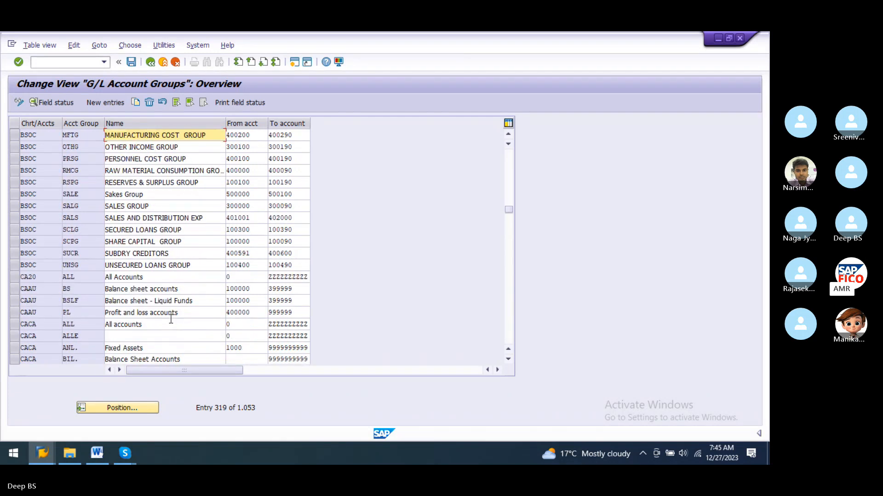
{"action": "scroll", "coordinate": [171, 319], "scroll_direction": "down", "scroll_amount": 1}
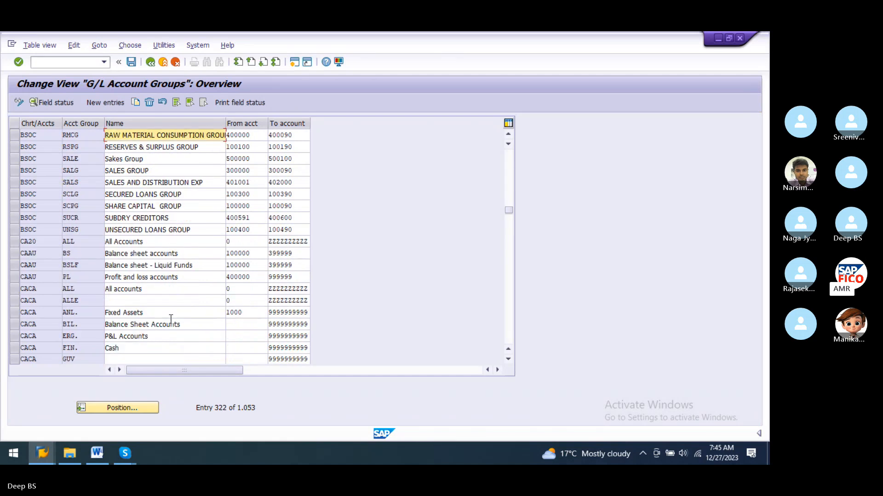
{"action": "scroll", "coordinate": [171, 319], "scroll_direction": "up", "scroll_amount": 3}
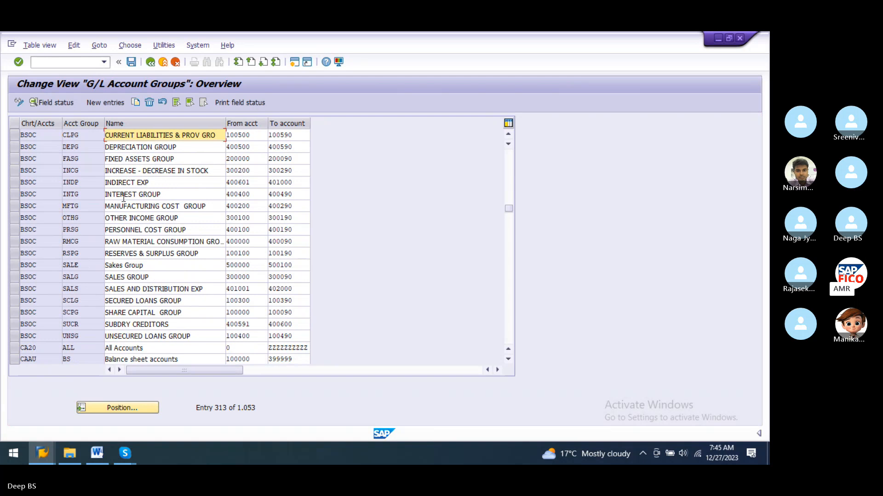
{"action": "scroll", "coordinate": [125, 186], "scroll_direction": "up", "scroll_amount": 2}
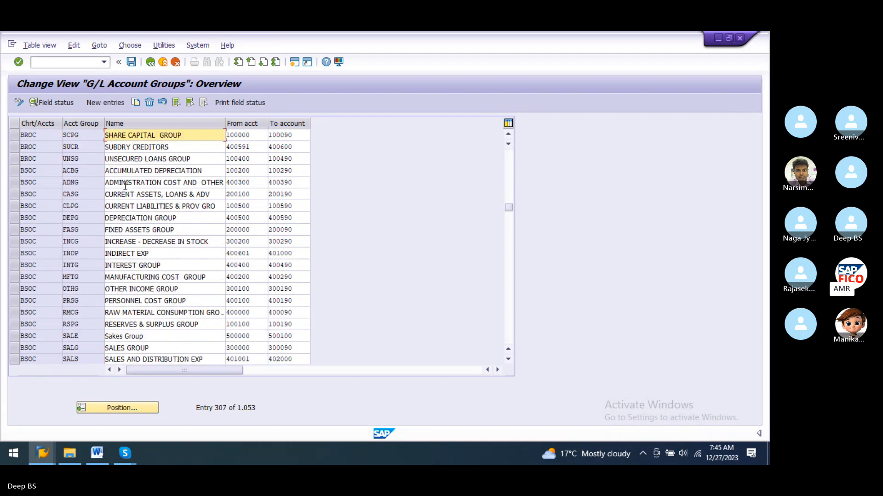
{"action": "scroll", "coordinate": [133, 195], "scroll_direction": "up", "scroll_amount": 2}
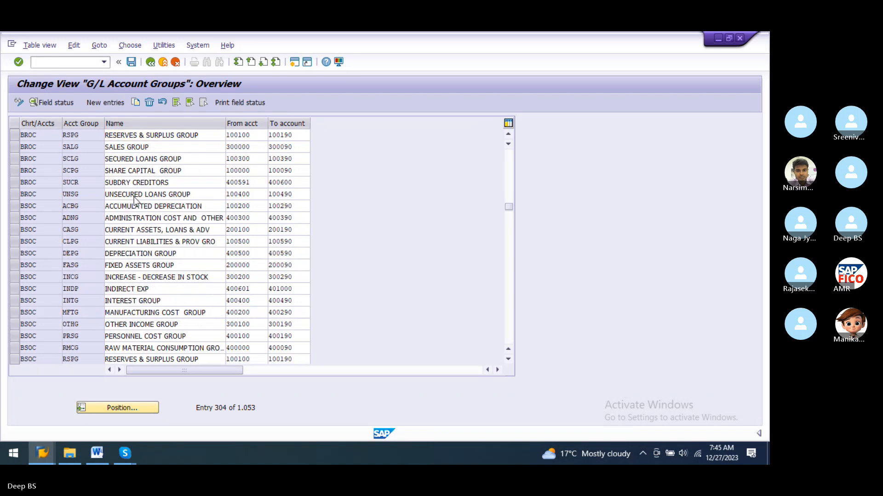
{"action": "scroll", "coordinate": [135, 196], "scroll_direction": "up", "scroll_amount": 2}
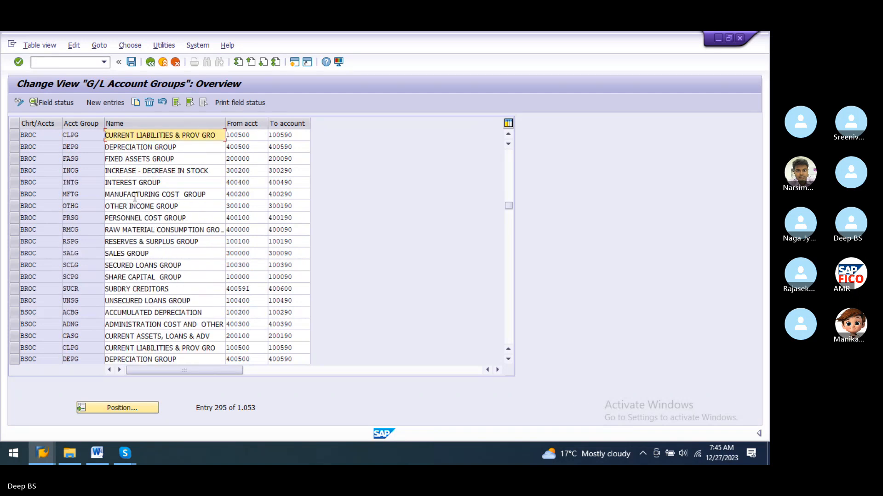
{"action": "scroll", "coordinate": [135, 197], "scroll_direction": "up", "scroll_amount": 2}
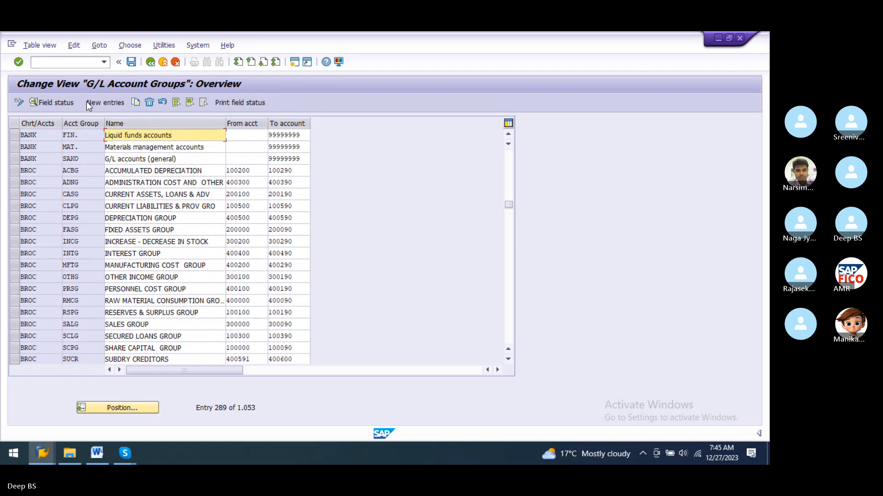
Leave the account groups list and run transaction /NFS00 in this session.
{"action": "left_click", "coordinate": [68, 63]}
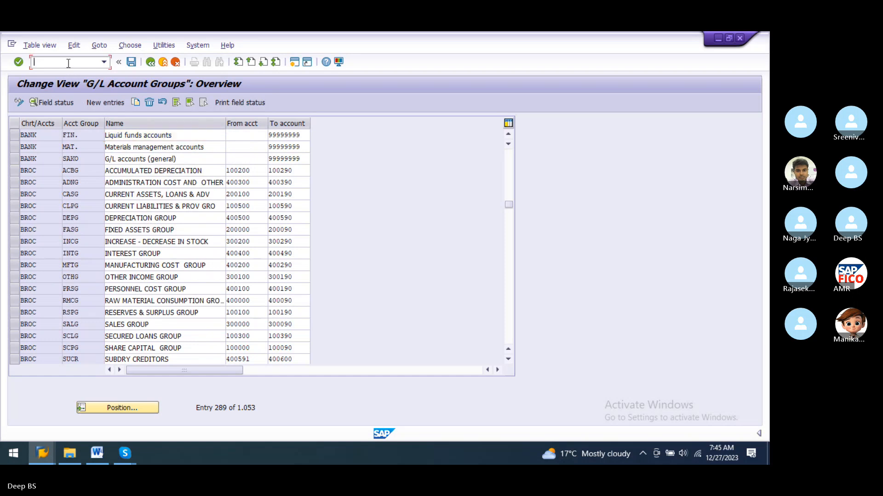
{"action": "left_click", "coordinate": [104, 62]}
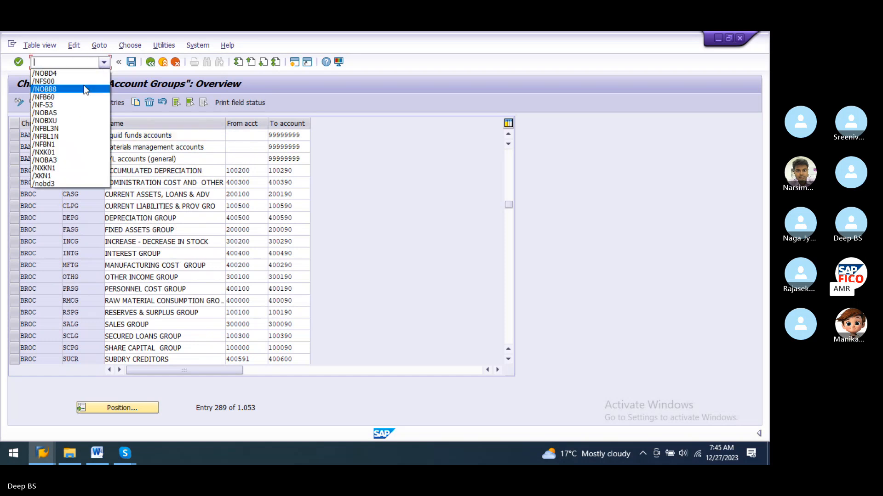
{"action": "left_click", "coordinate": [84, 85]}
{"action": "key", "text": "Return"}
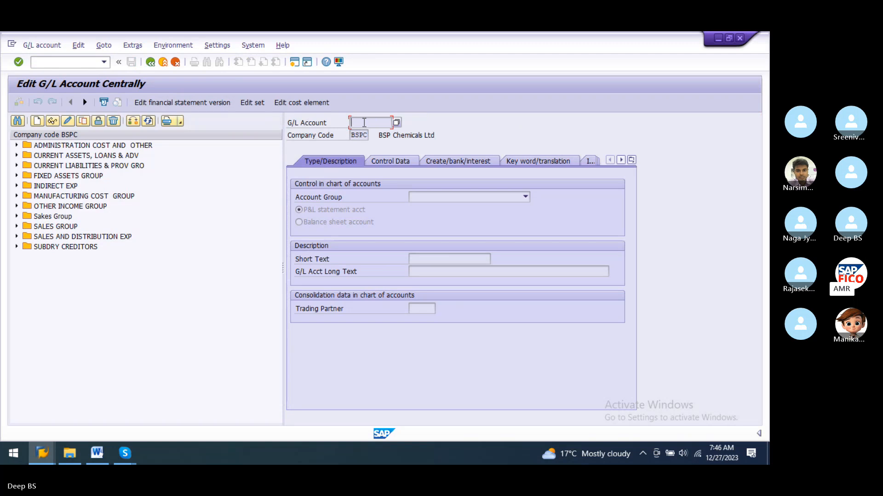
Start creating G/L account 400301 in company code BSPC and assign it to the account group ADMINISTRATION COST AND OTHER.
{"action": "left_click", "coordinate": [17, 145]}
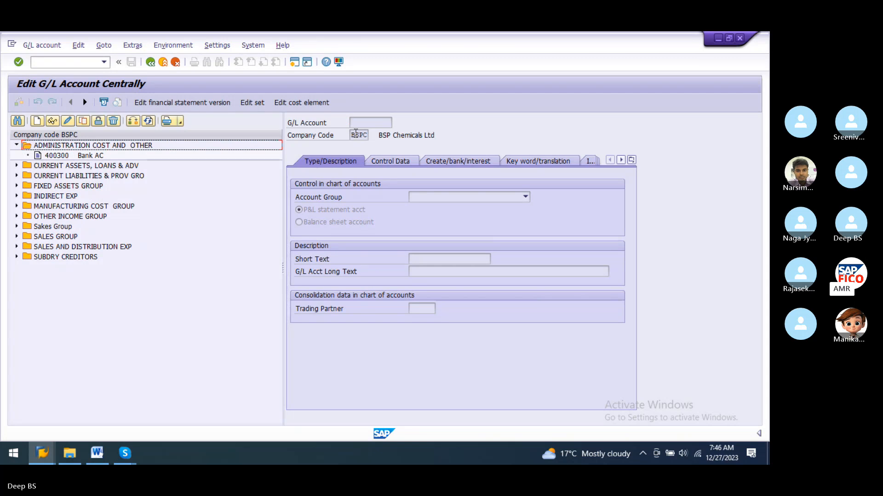
{"action": "left_click", "coordinate": [364, 125]}
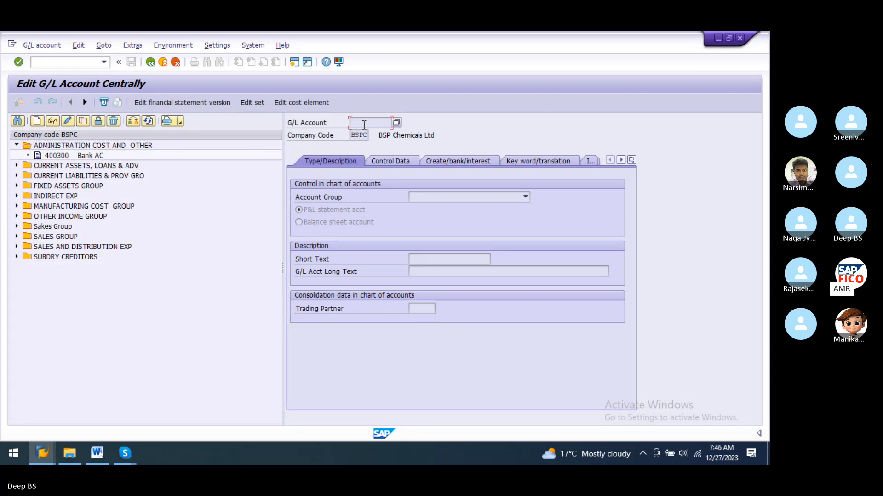
{"action": "left_click", "coordinate": [37, 121]}
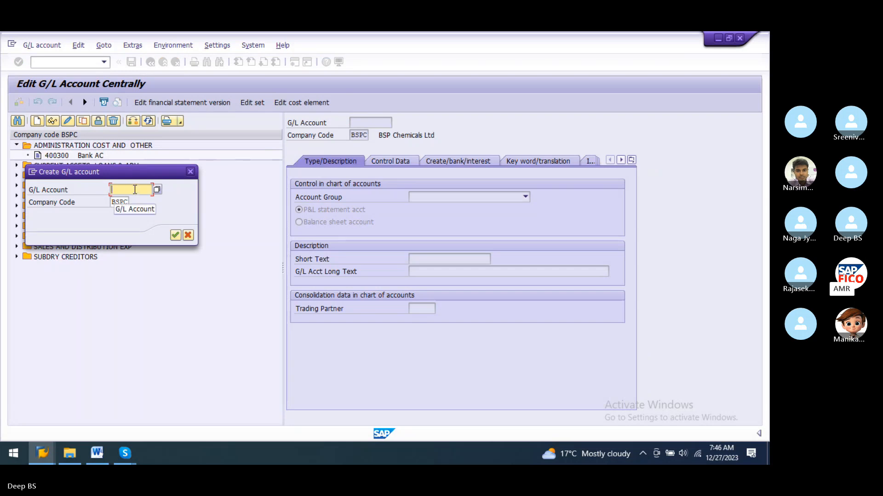
{"action": "type", "text": "400301"}
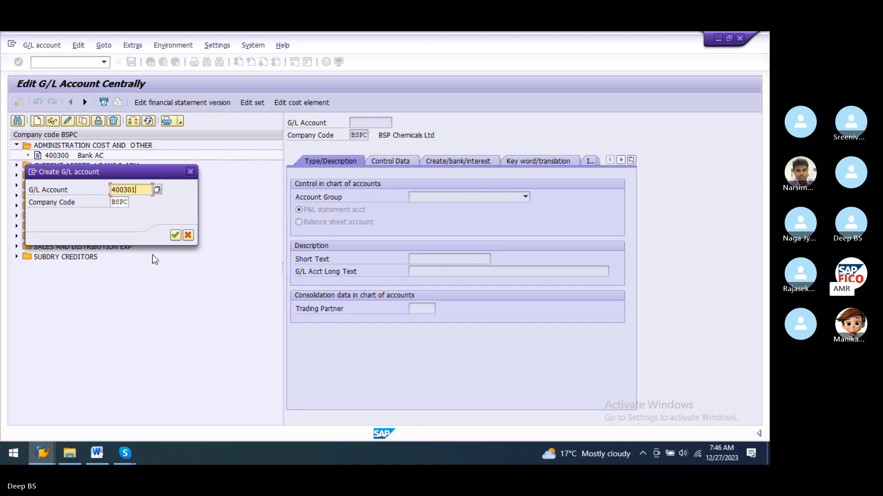
{"action": "left_click", "coordinate": [175, 236]}
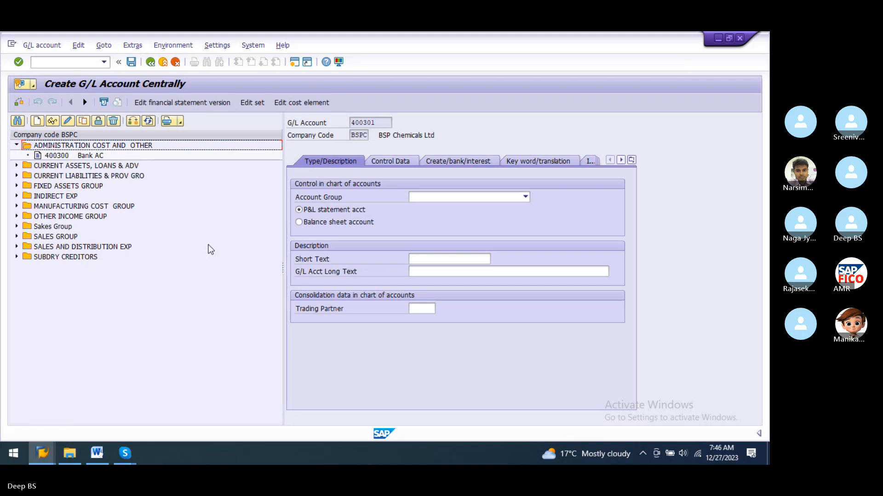
{"action": "left_click", "coordinate": [525, 197]}
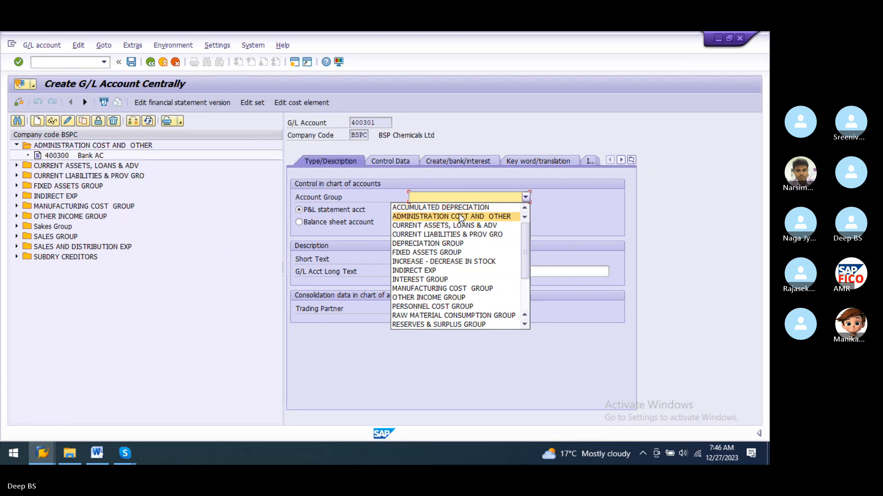
{"action": "left_click", "coordinate": [451, 216]}
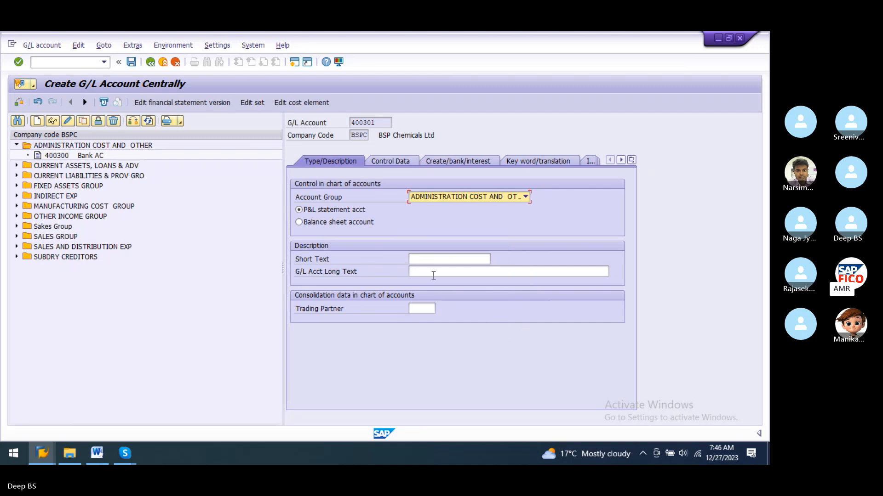
Set the new G/L account's short text to CASH DISCOUNT.
{"action": "left_click", "coordinate": [437, 258]}
{"action": "type", "text": "C"}
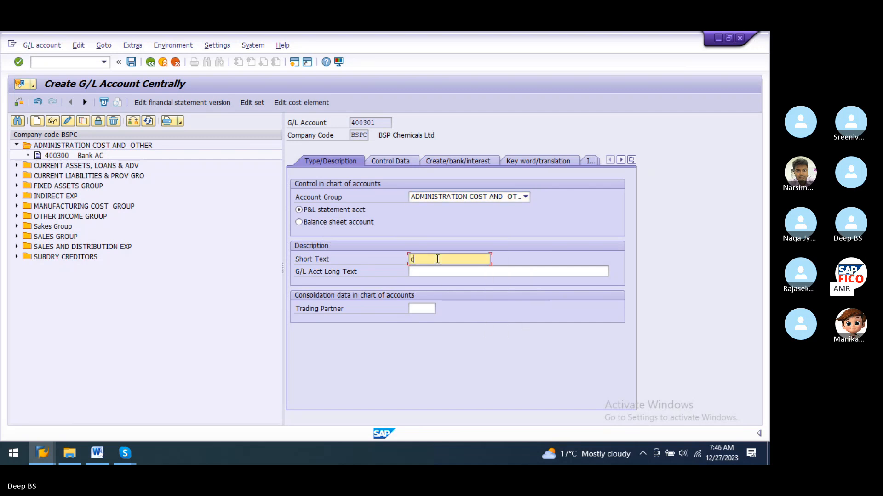
{"action": "type", "text": "A"}
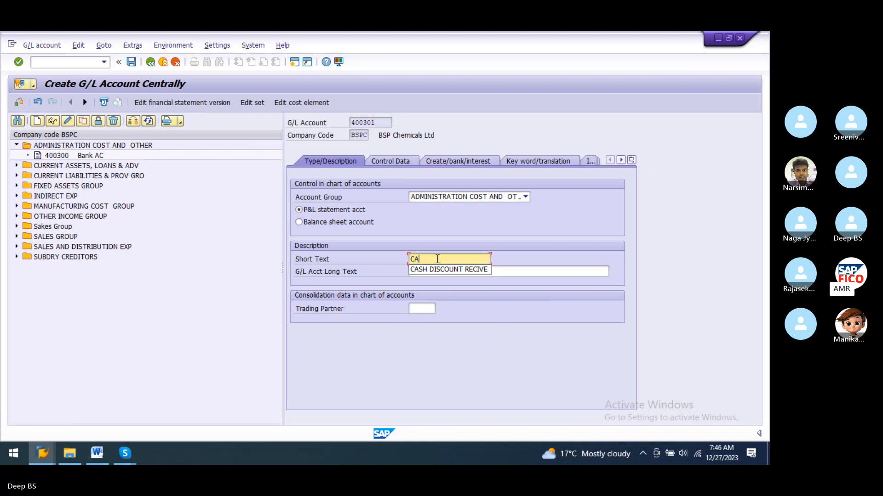
{"action": "key", "text": "Down"}
{"action": "key", "text": "Return"}
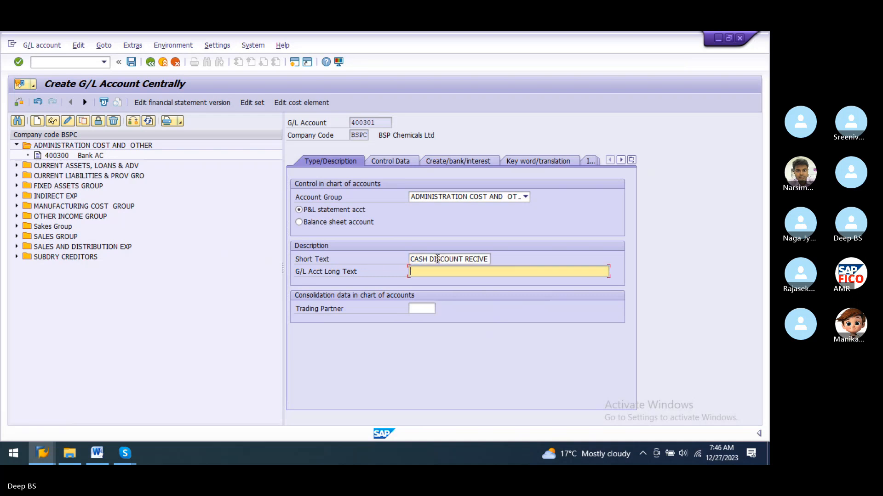
{"action": "double_click", "coordinate": [469, 261]}
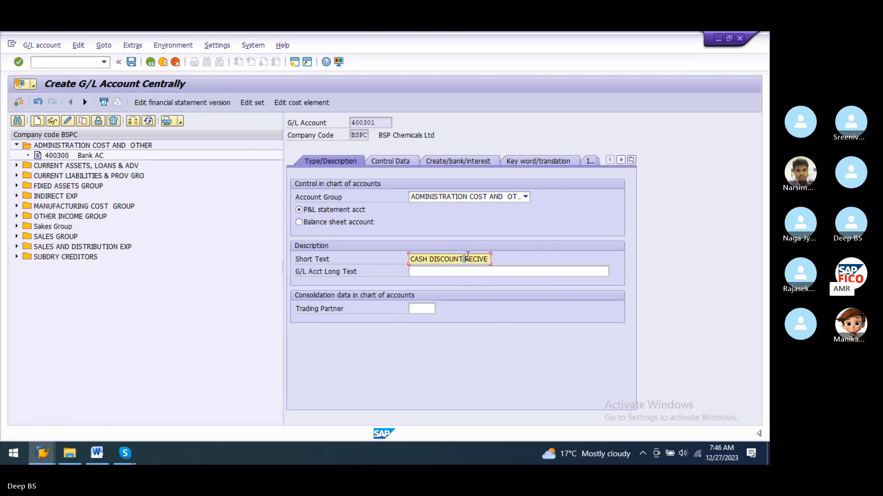
{"action": "key", "text": "BackSpace"}
{"action": "key", "text": "Tab"}
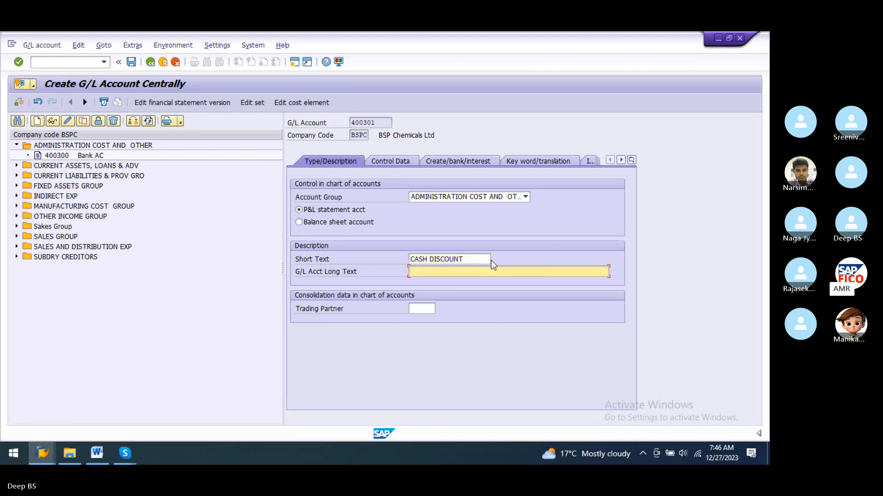
Set the G/L account long text to CASH DISCOUNT ALLOWED ACCOUNT.
{"action": "type", "text": "CASH"}
{"action": "key", "text": "Down"}
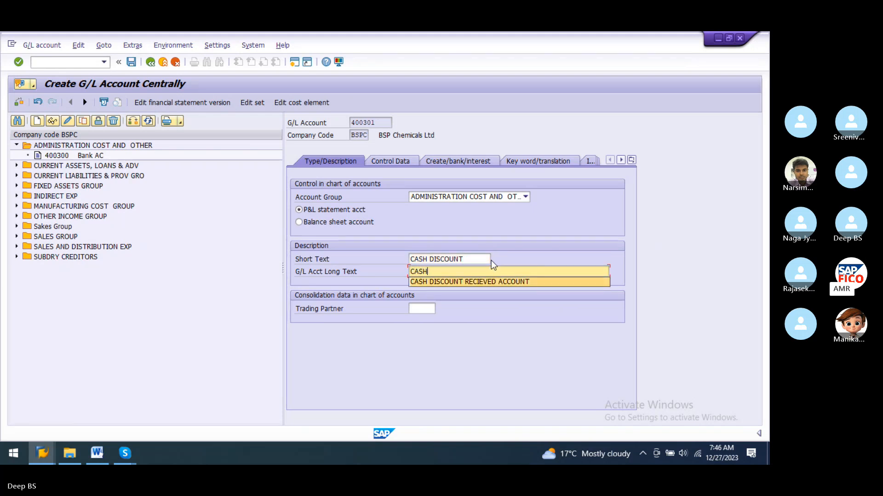
{"action": "key", "text": "Return"}
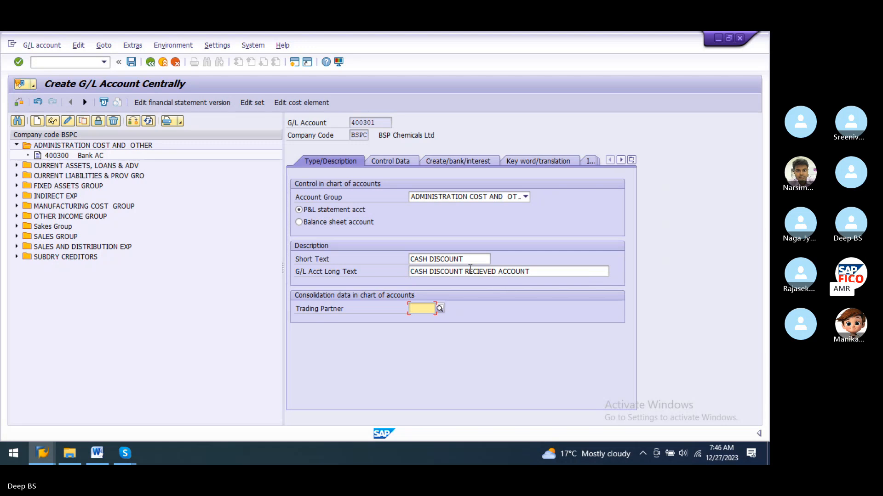
{"action": "left_click_drag", "start_coordinate": [469, 271], "coordinate": [614, 285]}
{"action": "key", "text": "BackSpace"}
{"action": "key", "text": "BackSpace"}
{"action": "type", "text": "A"}
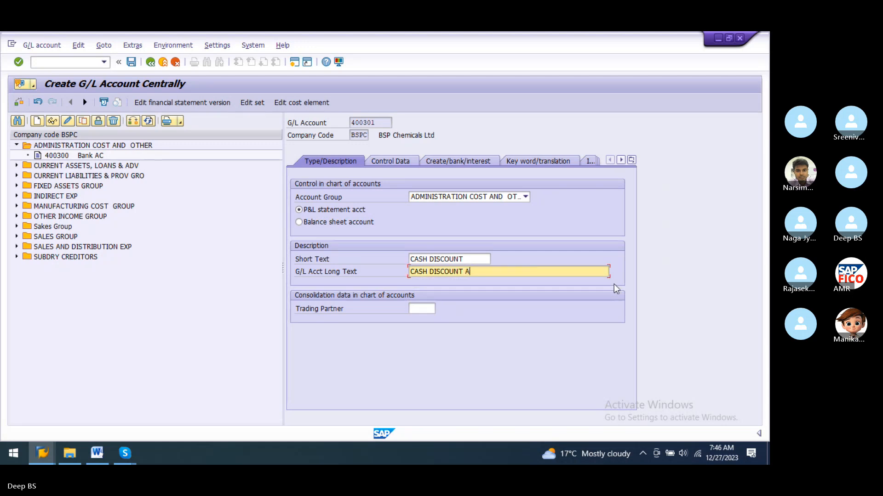
{"action": "type", "text": "LLOWED ACCOUNT"}
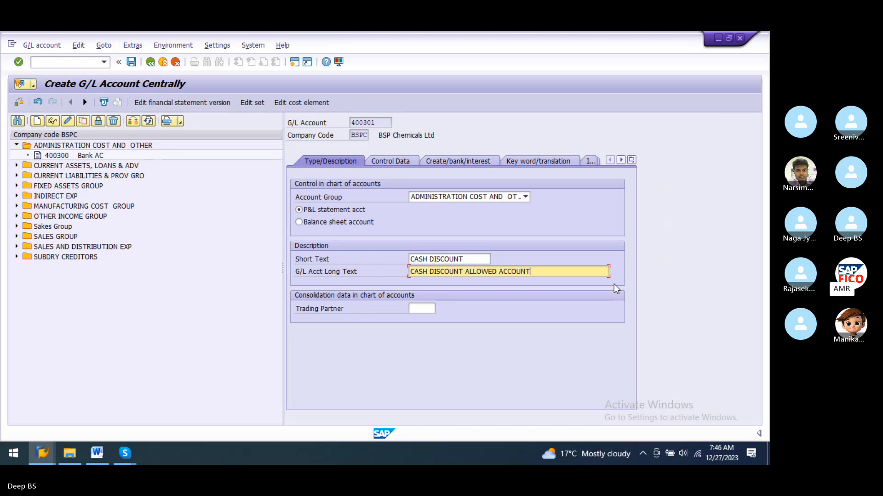
In the account's control data, enable line item display and set the sort key to 001.
{"action": "left_click", "coordinate": [386, 162]}
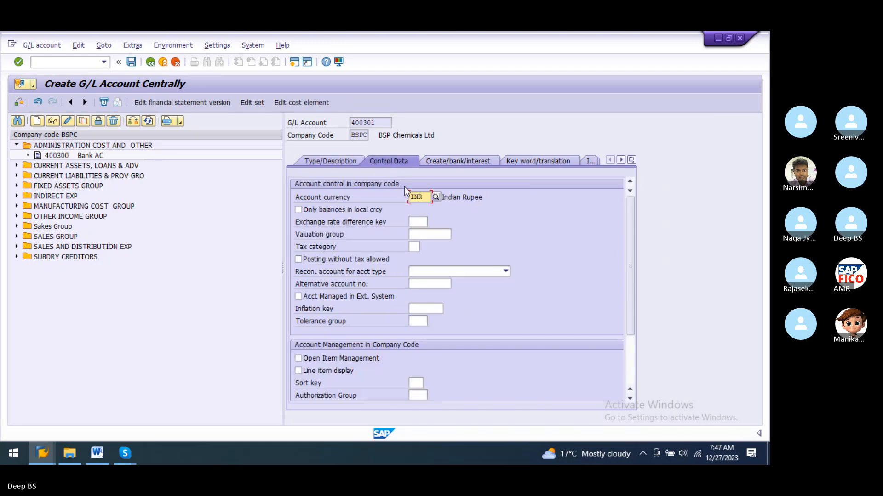
{"action": "left_click", "coordinate": [298, 371]}
{"action": "left_click", "coordinate": [415, 383]}
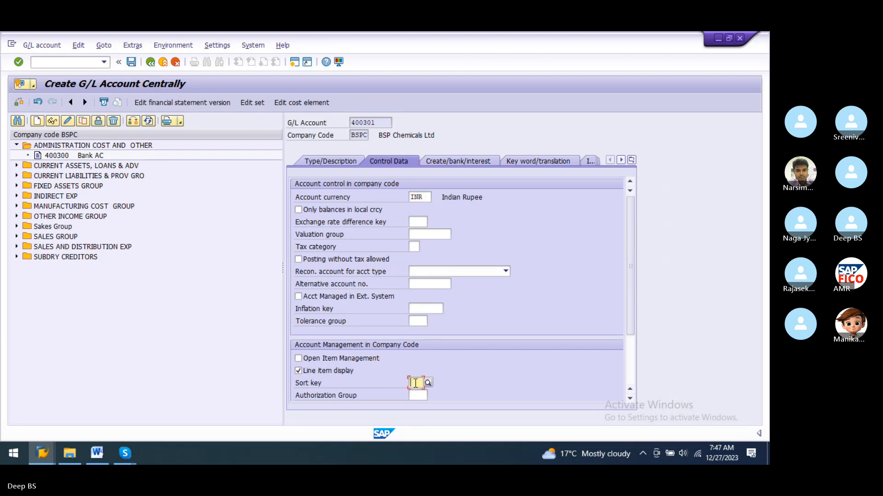
{"action": "type", "text": "001"}
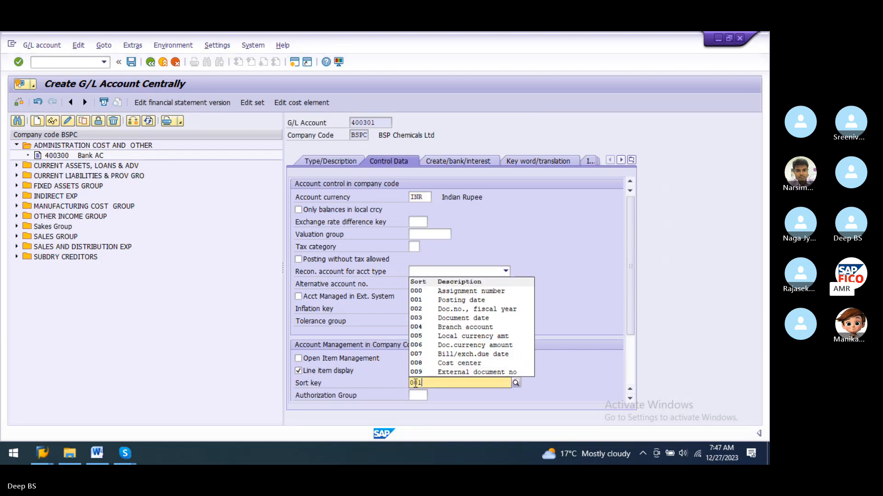
{"action": "left_click", "coordinate": [439, 404]}
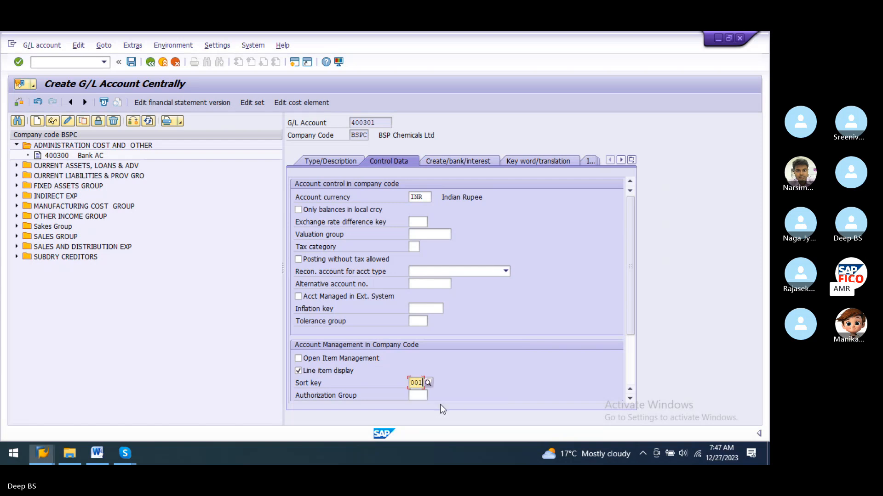
Assign field status group G001 to the account and save it.
{"action": "left_click", "coordinate": [449, 161]}
{"action": "type", "text": "G001"}
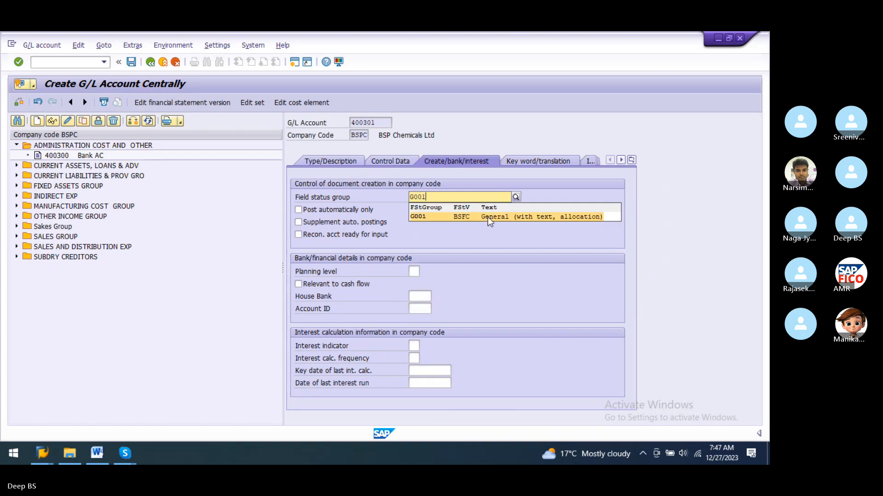
{"action": "left_click", "coordinate": [487, 217]}
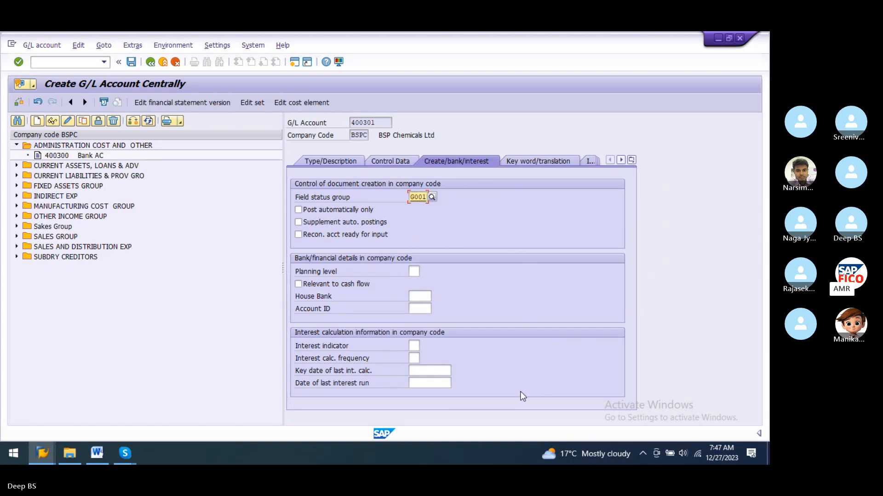
{"action": "left_click", "coordinate": [131, 62]}
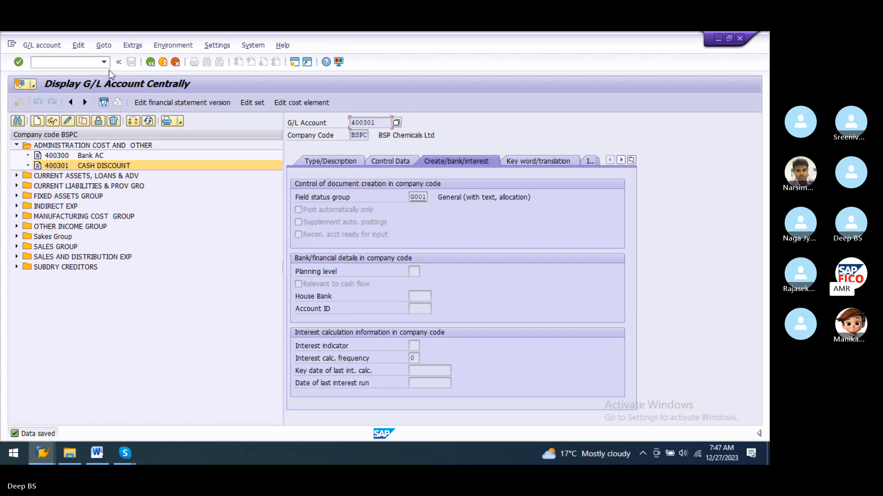
Check the Customer Cash Discount slide in Skype for the next transaction code and return to SAP.
{"action": "key", "text": "alt+Tab"}
{"action": "key", "text": "alt+Tab"}
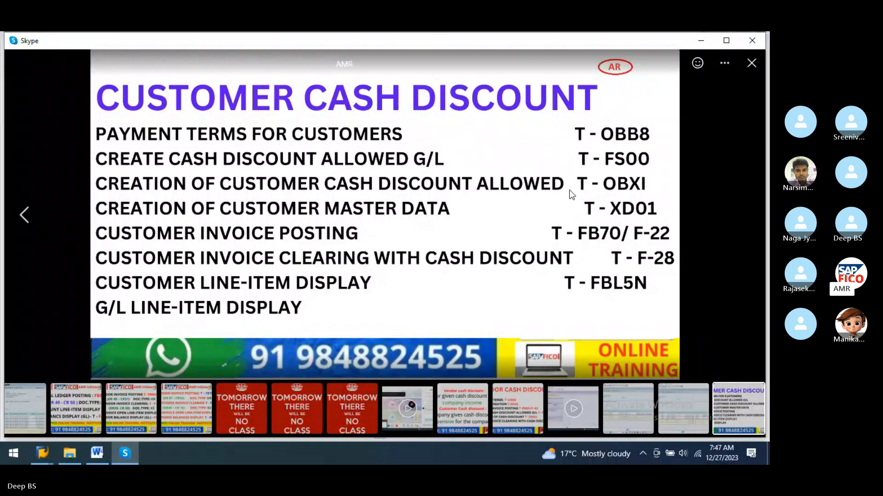
{"action": "key", "text": "alt+Tab"}
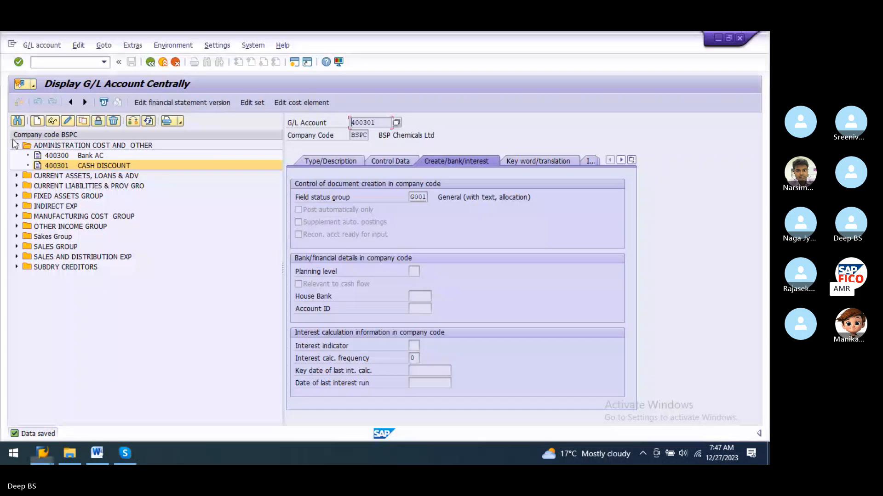
Try to open the customer cash discount configuration with the command /OBXI.
{"action": "left_click", "coordinate": [68, 62]}
{"action": "type", "text": "/OBX"}
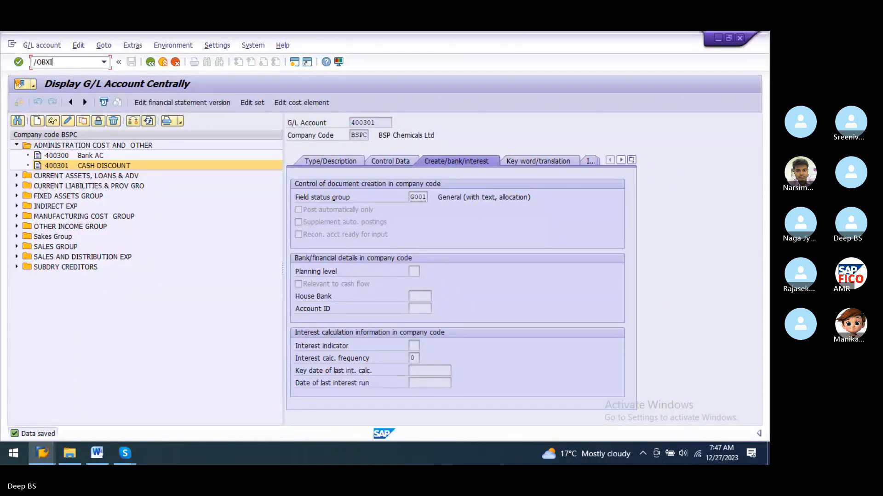
{"action": "key", "text": "Return"}
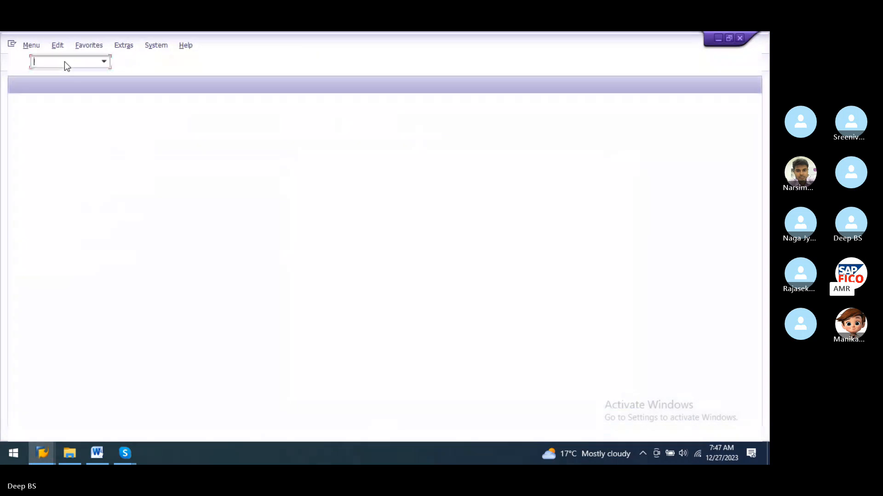
Run transaction /NOBXI and open the automatic posting configuration for chart of accounts BSOC.
{"action": "type", "text": "/"}
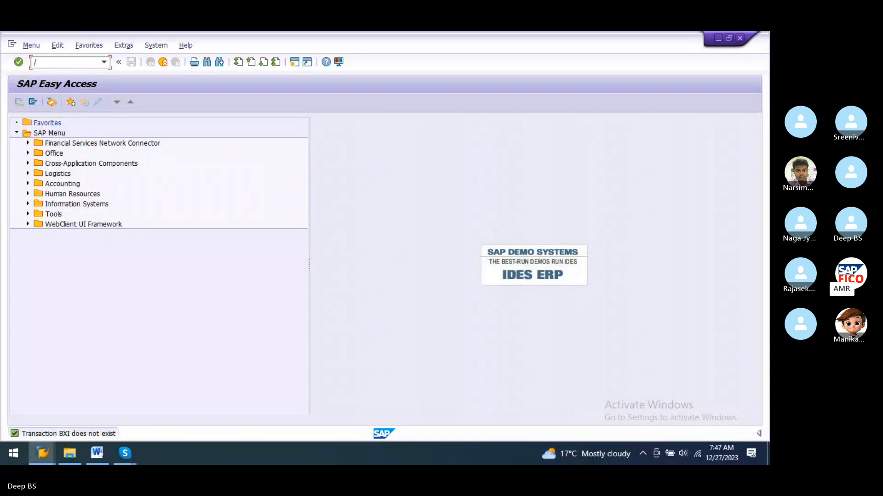
{"action": "type", "text": "O"}
{"action": "key", "text": "BackSpace"}
{"action": "type", "text": "NOB"}
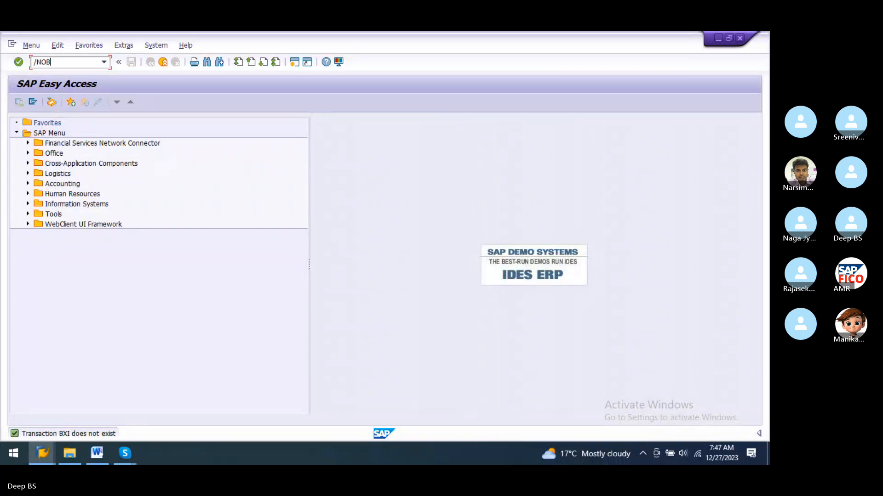
{"action": "type", "text": "XI"}
{"action": "key", "text": "Return"}
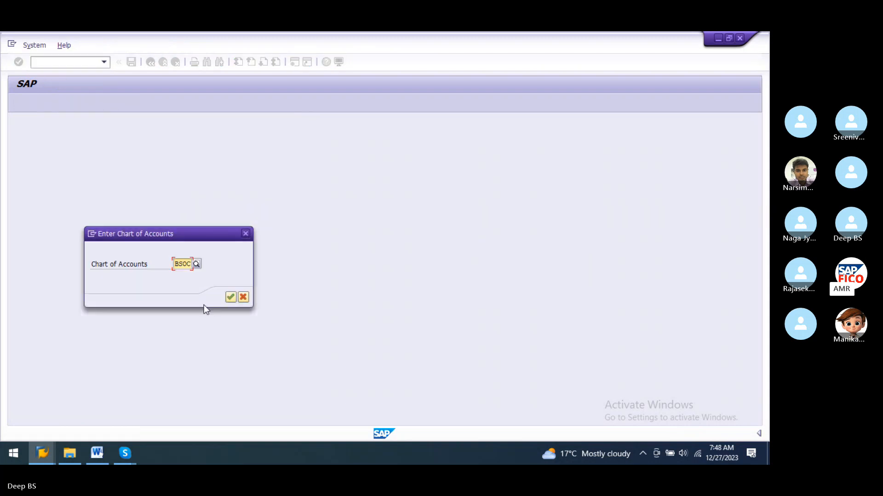
{"action": "left_click", "coordinate": [228, 298]}
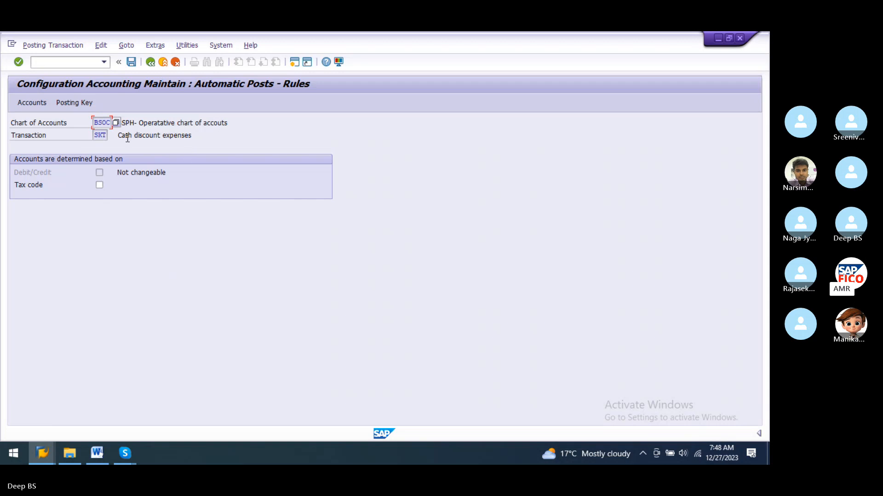
Save the posting rules for cash discount expenses (SKT) and assign G/L account 400301 to this transaction.
{"action": "left_click_drag", "start_coordinate": [124, 133], "coordinate": [192, 133]}
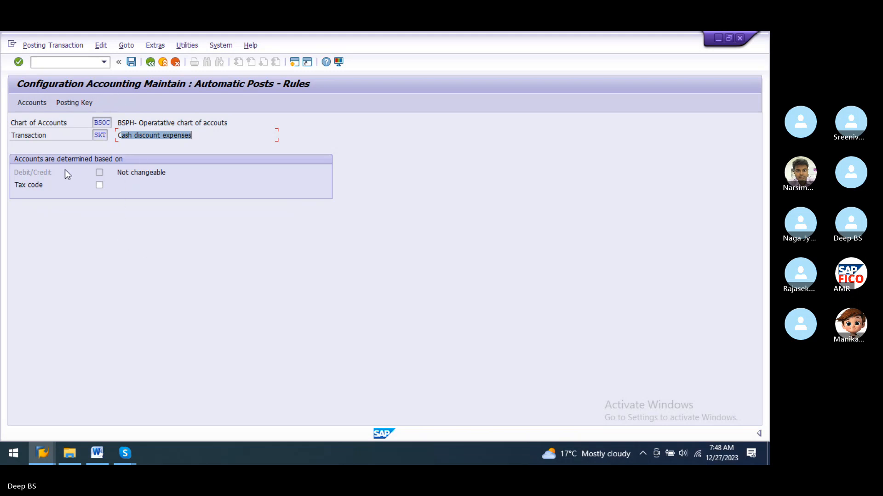
{"action": "left_click", "coordinate": [74, 104]}
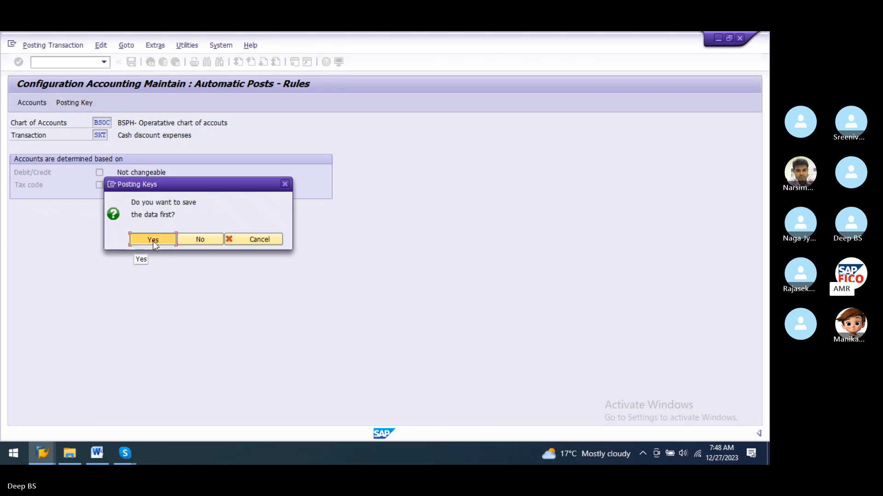
{"action": "left_click", "coordinate": [153, 239]}
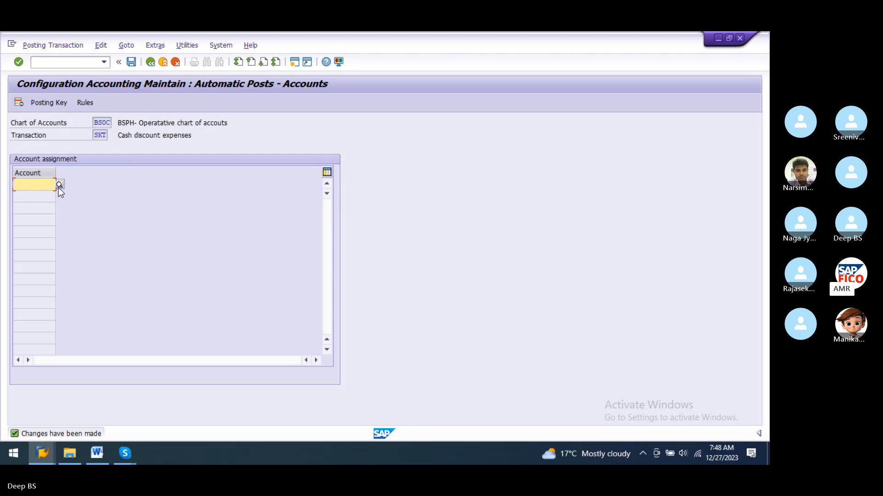
{"action": "type", "text": "4"}
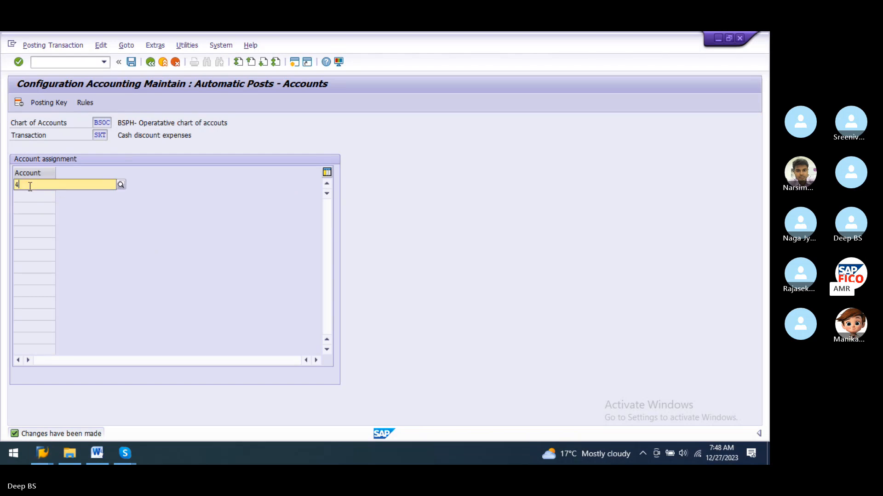
{"action": "type", "text": "0030"}
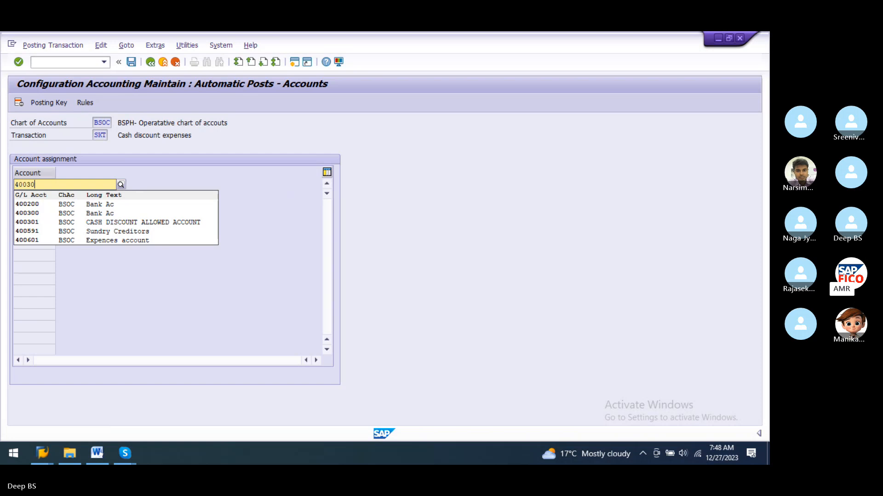
{"action": "type", "text": "1"}
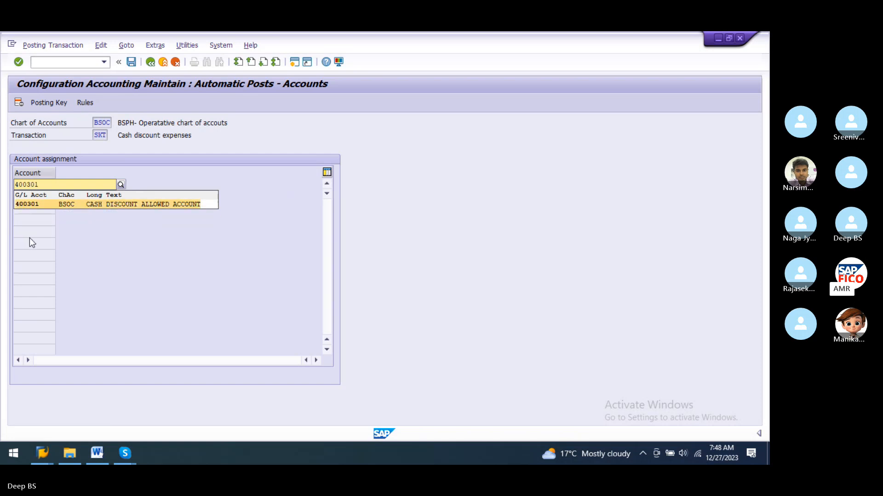
{"action": "left_click", "coordinate": [53, 203]}
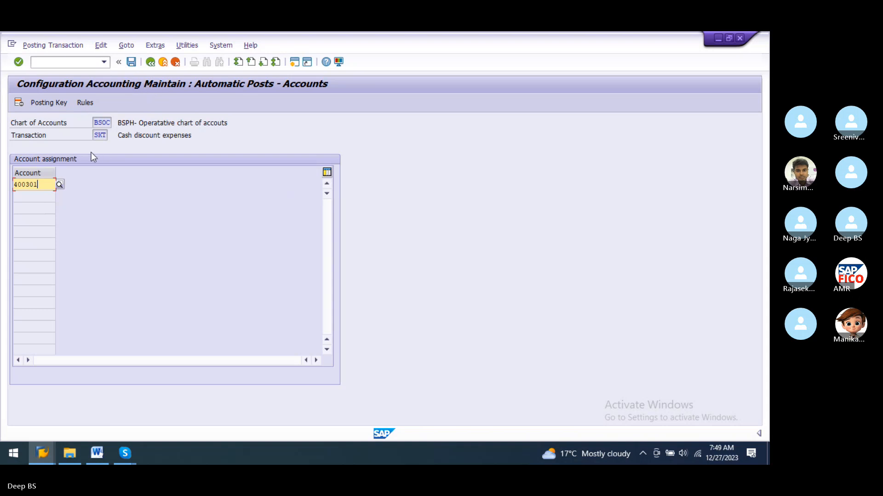
Save the account assignment under the proposed customizing request, then open and save the posting keys for cash discount expenses.
{"action": "left_click", "coordinate": [49, 103]}
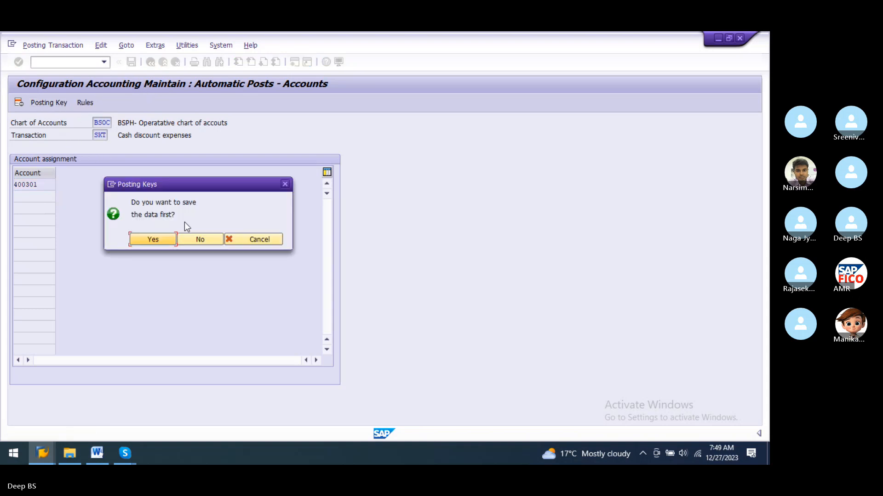
{"action": "left_click", "coordinate": [147, 240]}
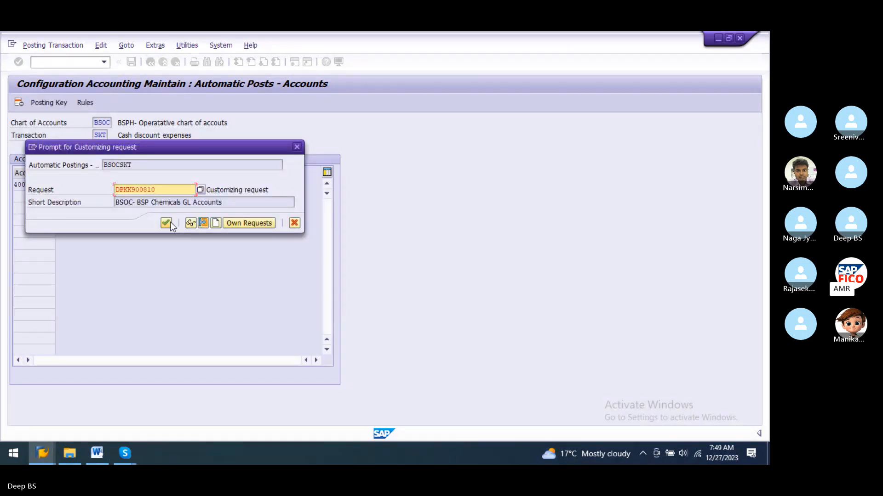
{"action": "left_click", "coordinate": [171, 222]}
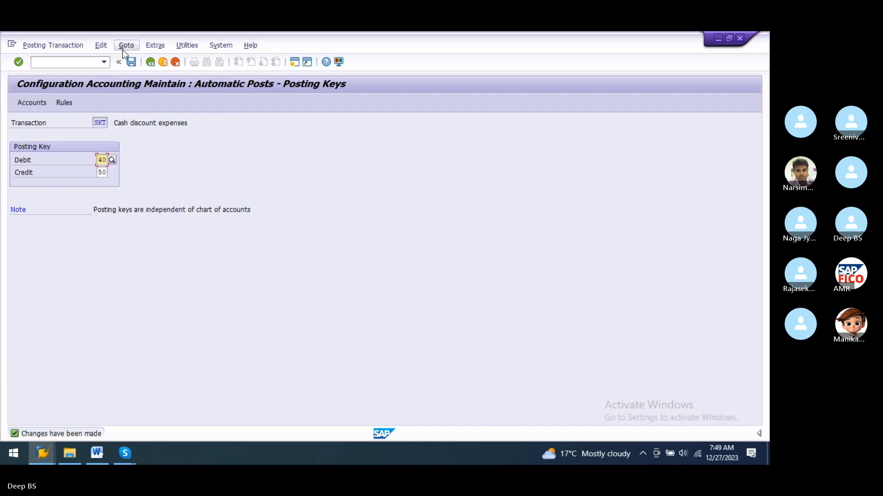
{"action": "left_click", "coordinate": [131, 62]}
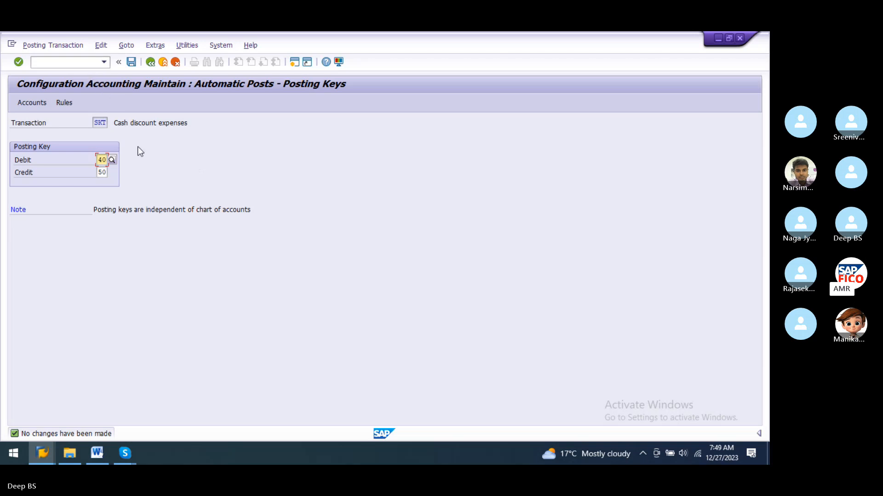
Try to open customer creation with the commands /NXB01 and /NXDO1.
{"action": "left_click", "coordinate": [68, 62]}
{"action": "type", "text": "/NXB01"}
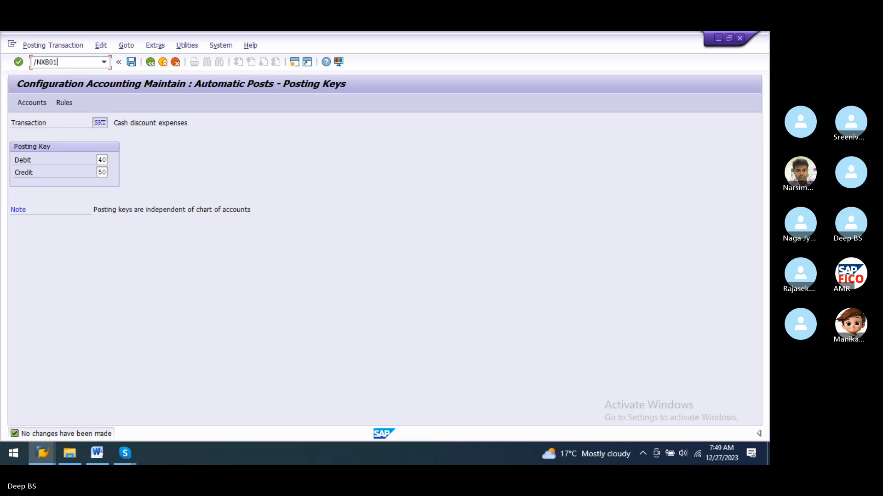
{"action": "key", "text": "Return"}
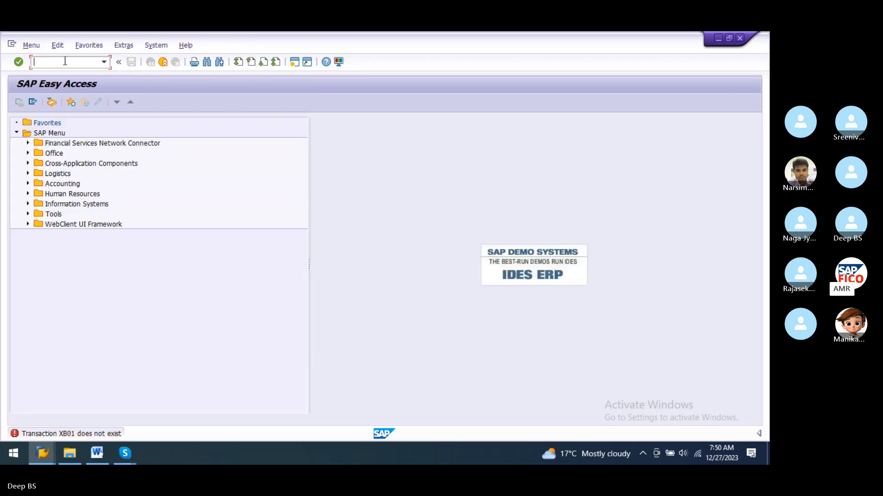
{"action": "left_click", "coordinate": [64, 61]}
{"action": "type", "text": "/"}
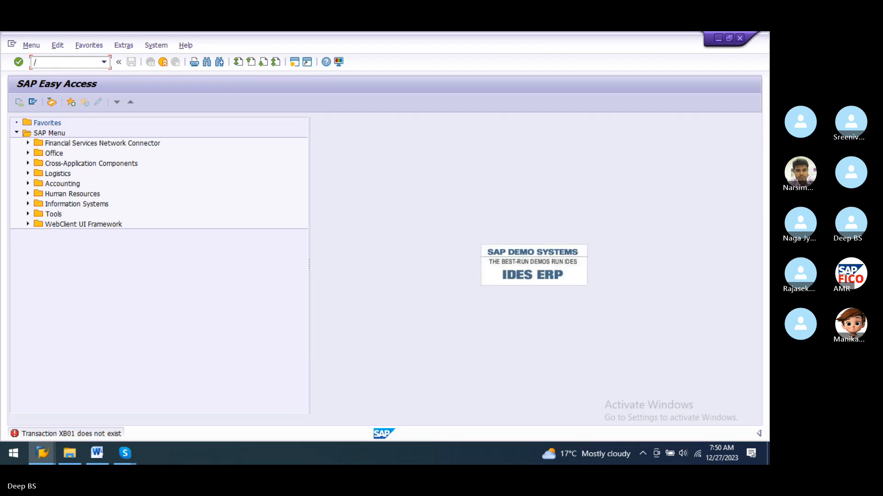
{"action": "type", "text": "NXDO1"}
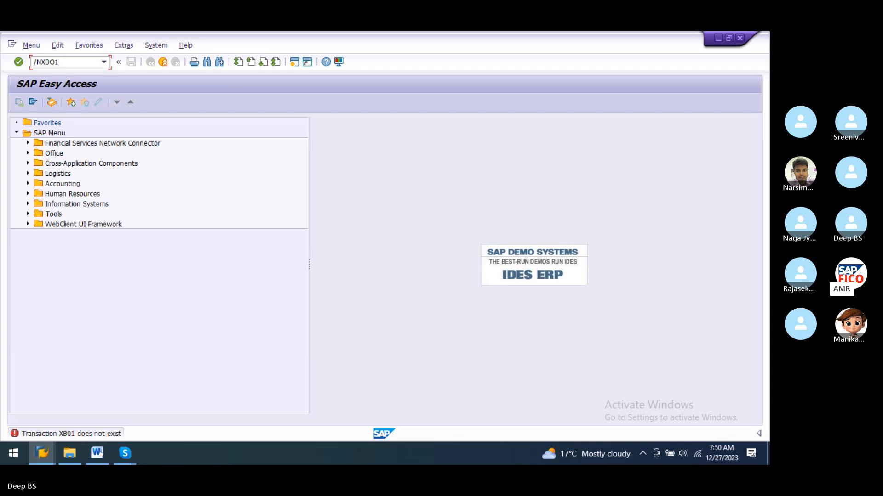
{"action": "key", "text": "Return"}
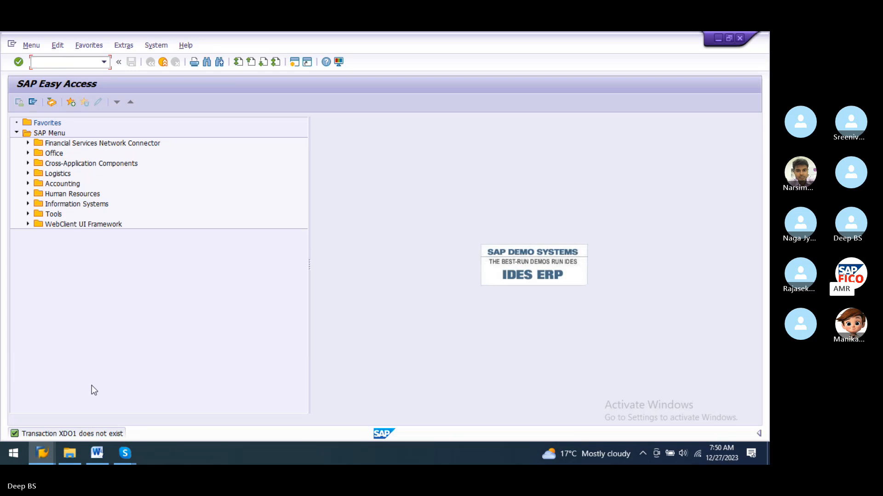
Run transaction /NXD01 and start a new customer in account group BSPC-Domestic customer grp for company code BSPC.
{"action": "type", "text": "/"}
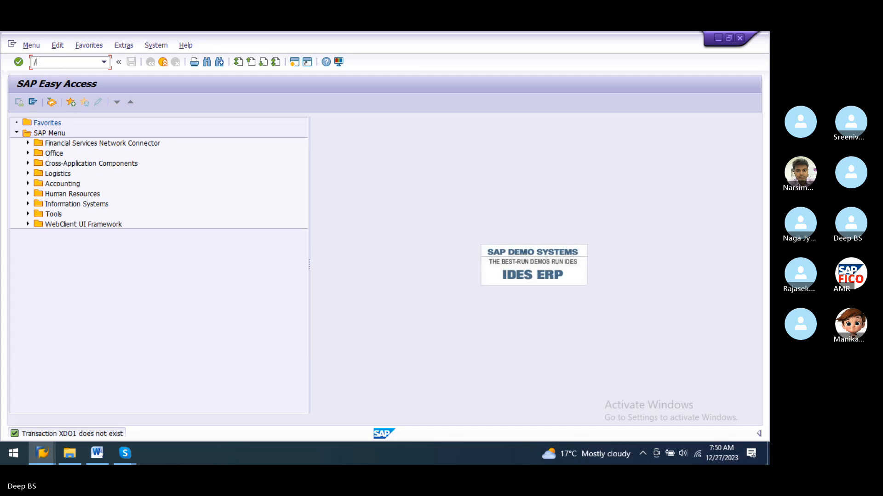
{"action": "type", "text": "NXD01"}
{"action": "key", "text": "Return"}
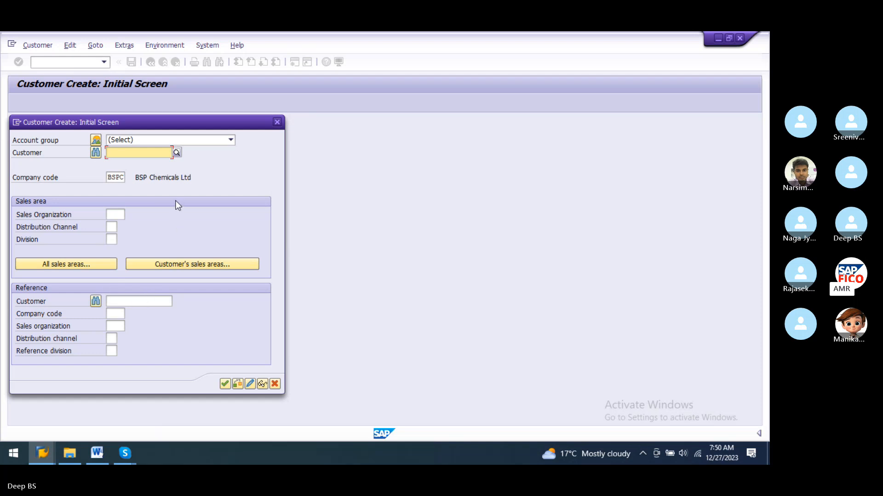
{"action": "left_click", "coordinate": [142, 144]}
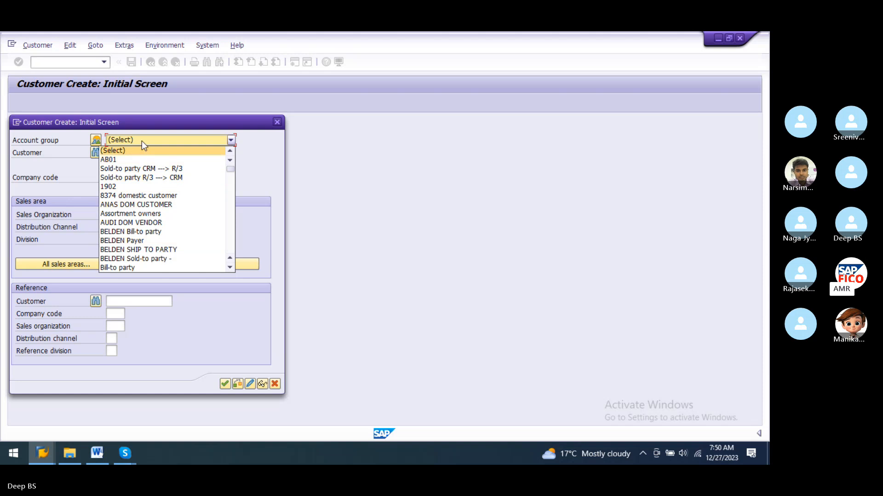
{"action": "scroll", "coordinate": [155, 225], "scroll_direction": "down", "scroll_amount": 2}
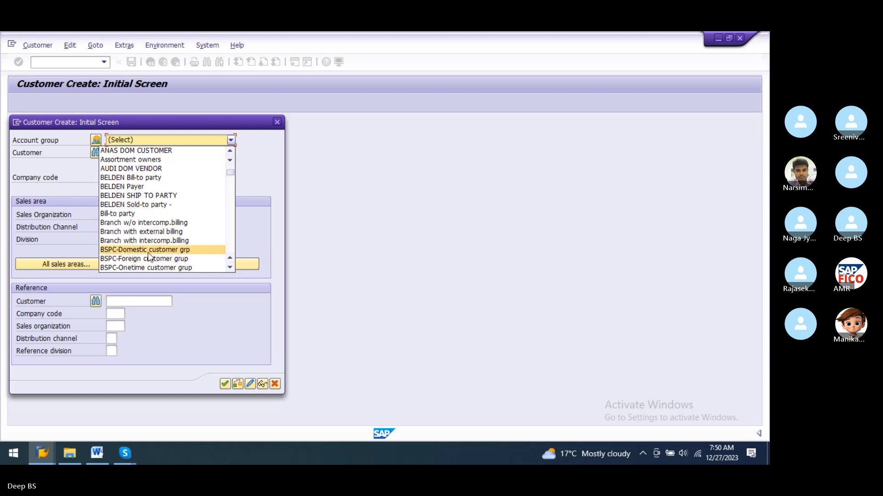
{"action": "left_click", "coordinate": [148, 252]}
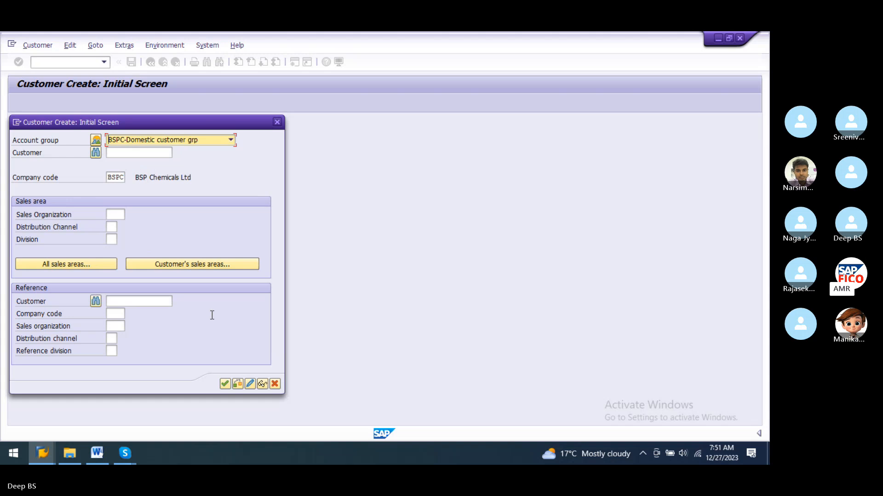
{"action": "key", "text": "Return"}
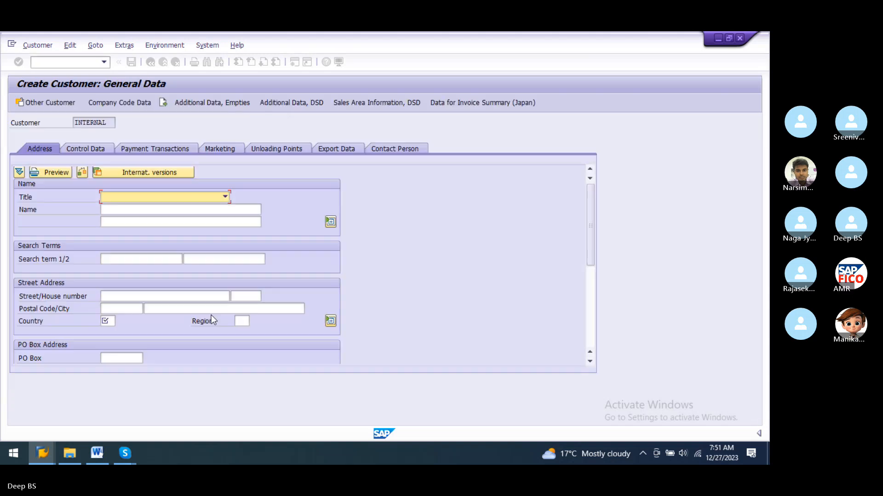
Set the new customer's title to Mr. in the address data.
{"action": "left_click", "coordinate": [225, 197]}
{"action": "left_click", "coordinate": [197, 210]}
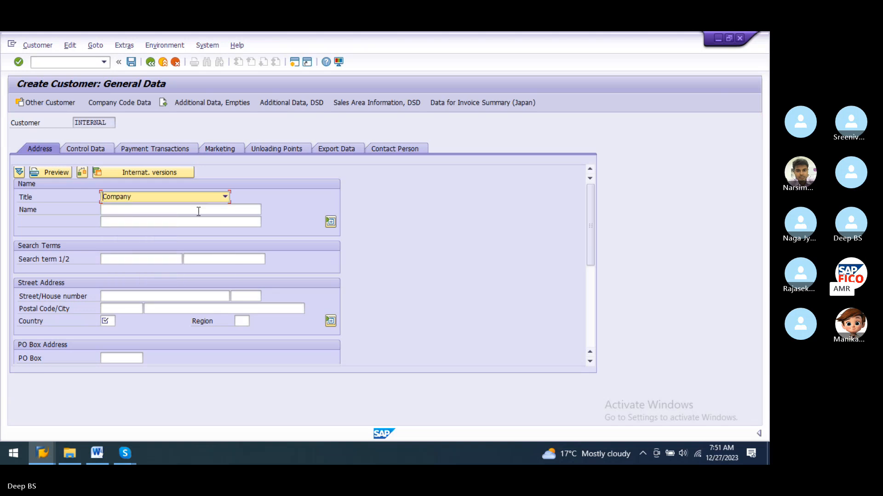
{"action": "left_click", "coordinate": [180, 199]}
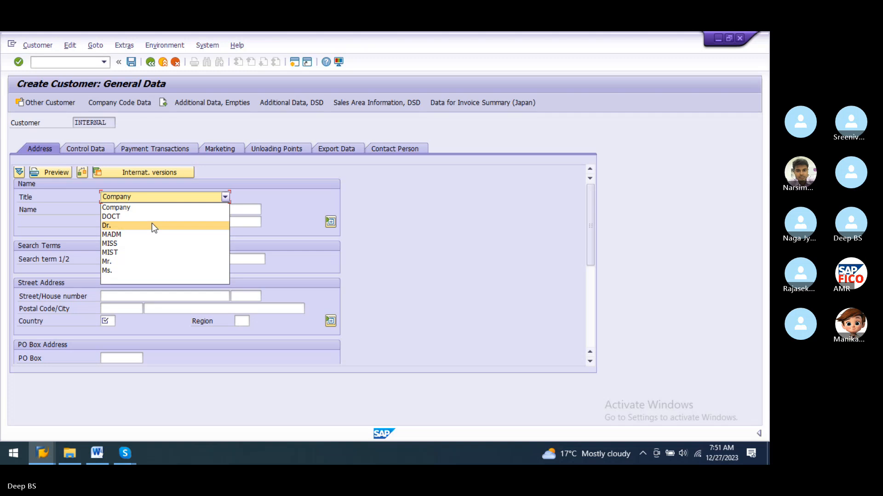
{"action": "left_click", "coordinate": [147, 261]}
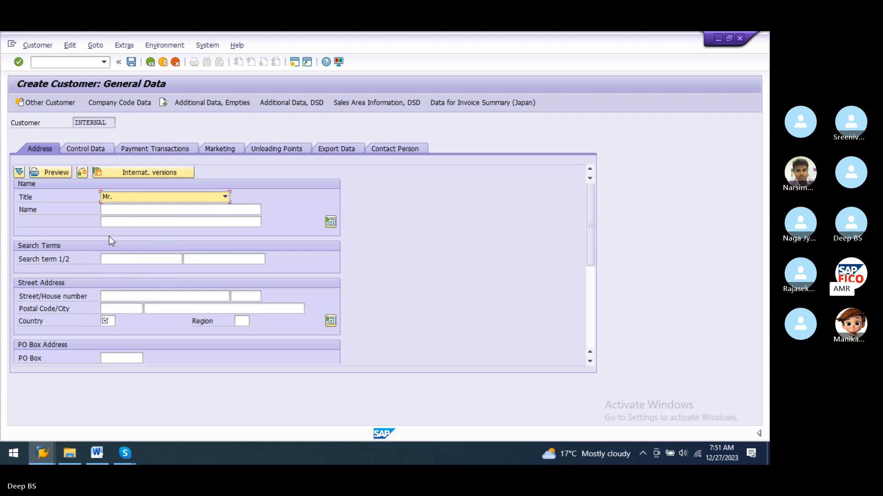
Enter the customer's trading firm name in capital letters as the first name line.
{"action": "left_click", "coordinate": [133, 210]}
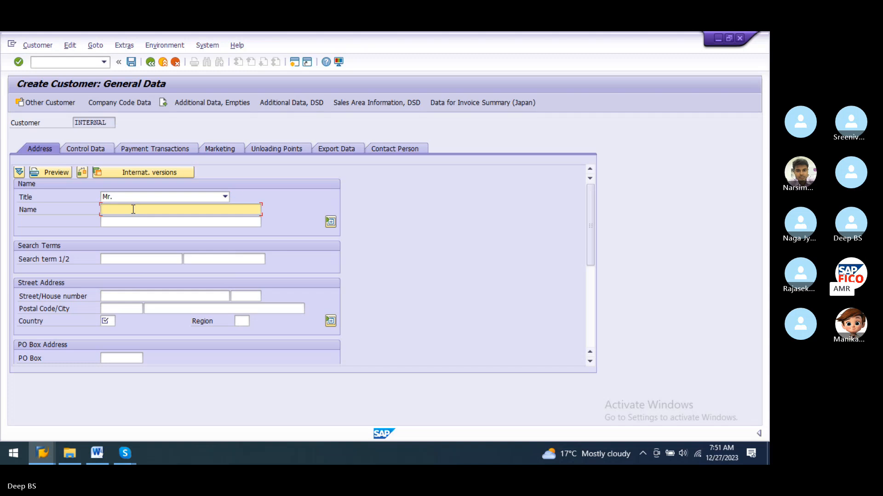
{"action": "type", "text": "Sre"}
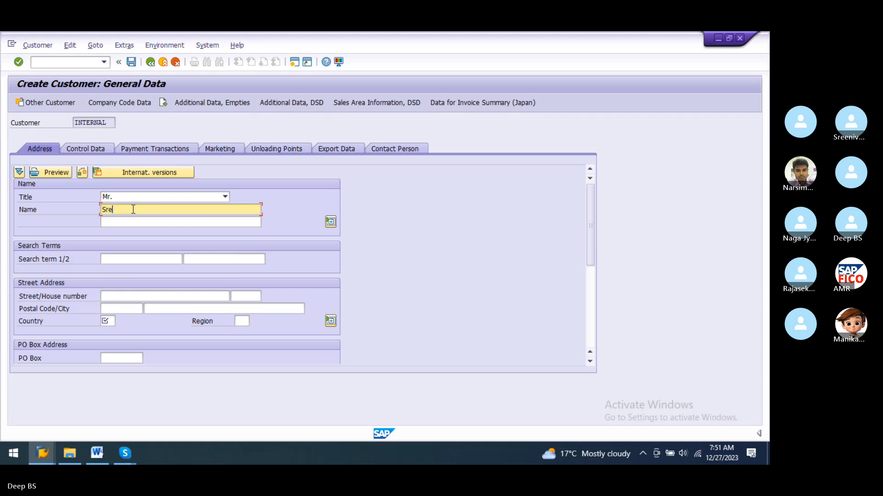
{"action": "key", "text": "BackSpace"}
{"action": "type", "text": "inivas"}
{"action": "type", "text": " T"}
{"action": "type", "text": "RA"}
{"action": "key", "text": "BackSpace"}
{"action": "key", "text": "BackSpace"}
{"action": "key", "text": "BackSpace"}
{"action": "key", "text": "BackSpace"}
{"action": "key", "text": "BackSpace"}
{"action": "key", "text": "BackSpace"}
{"action": "key", "text": "BackSpace"}
{"action": "key", "text": "BackSpace"}
{"action": "key", "text": "BackSpace"}
{"action": "key", "text": "BackSpace"}
{"action": "key", "text": "BackSpace"}
{"action": "type", "text": "RINIVAS"}
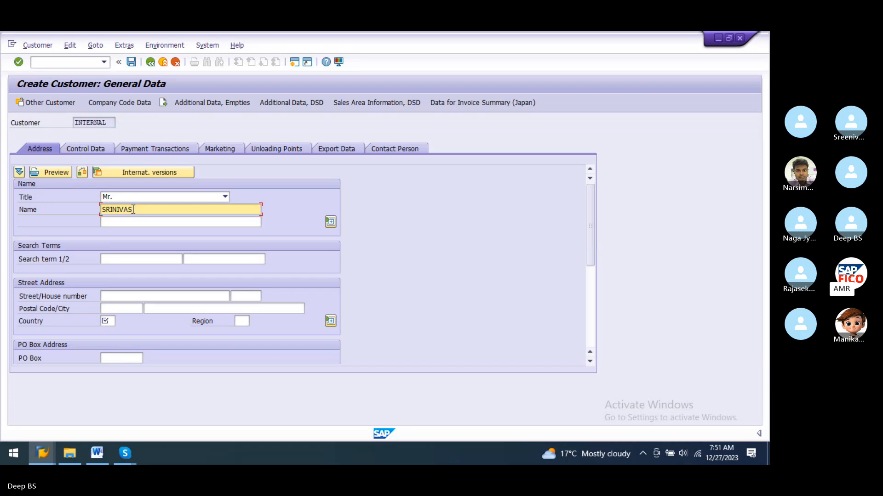
{"action": "type", "text": " TRADERS"}
Fill in the street name and house number of the customer's street address.
{"action": "left_click", "coordinate": [122, 297]}
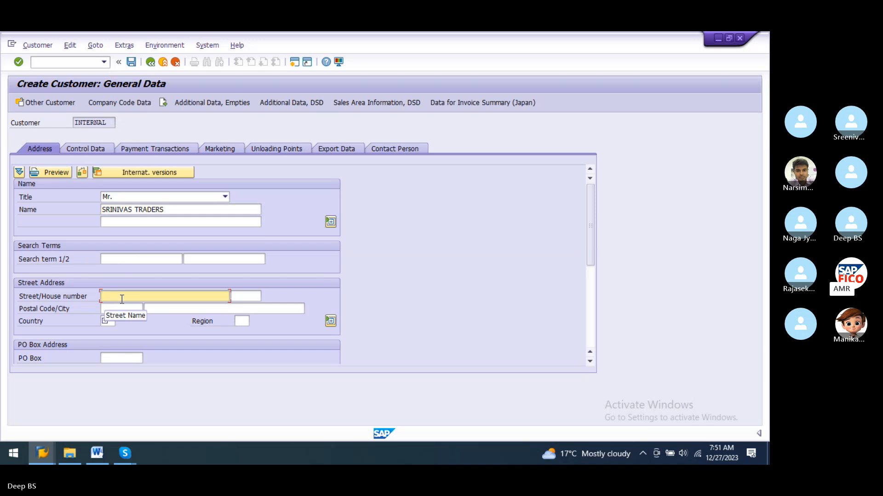
{"action": "type", "text": "MRO ROAD"}
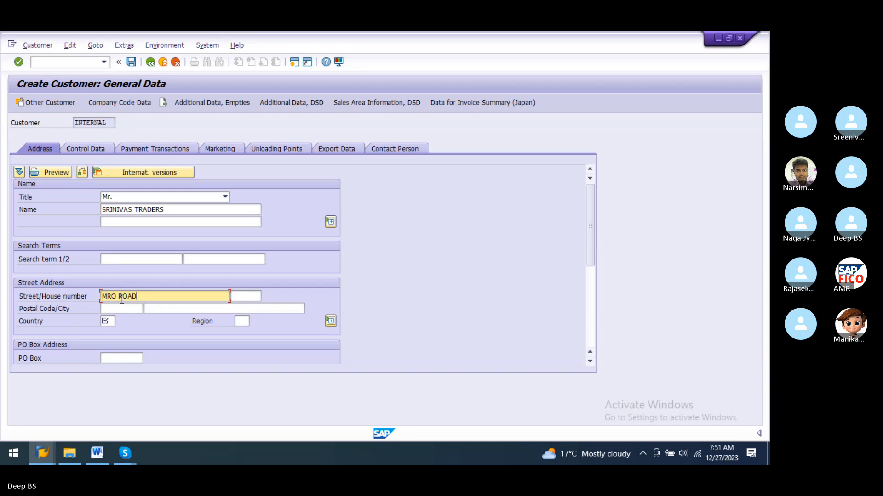
{"action": "key", "text": "Tab"}
{"action": "type", "text": "123"}
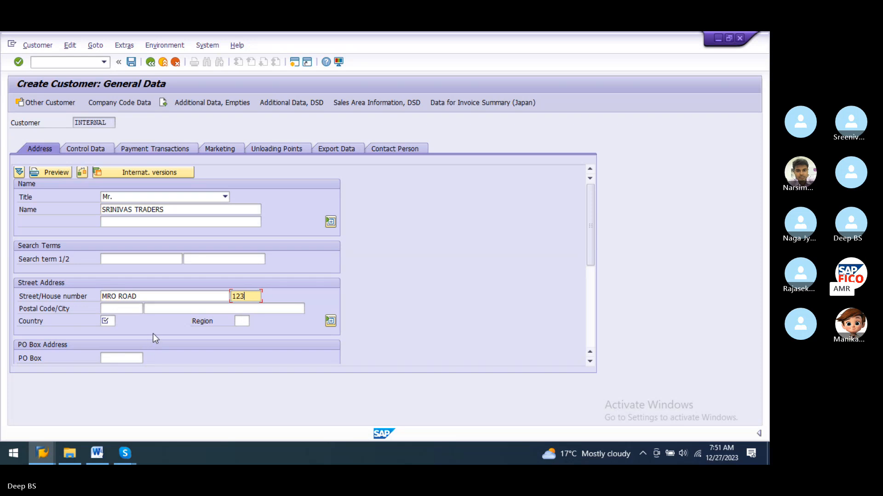
Enter the customer's postal code in the street address.
{"action": "left_click", "coordinate": [124, 309]}
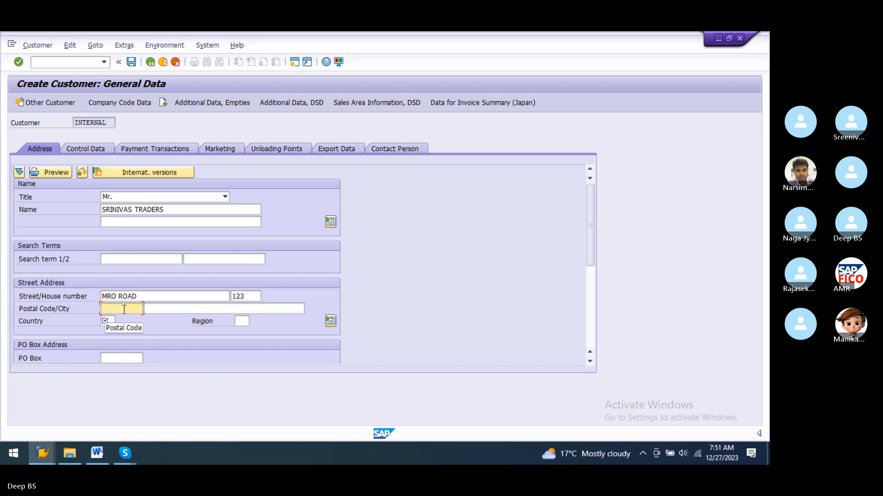
{"action": "type", "text": "50"}
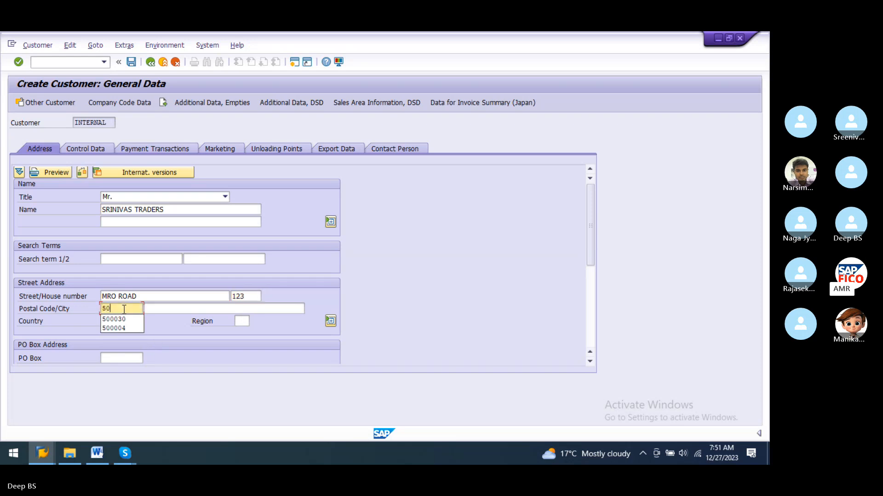
{"action": "key", "text": "Down"}
{"action": "key", "text": "Down"}
{"action": "key", "text": "Return"}
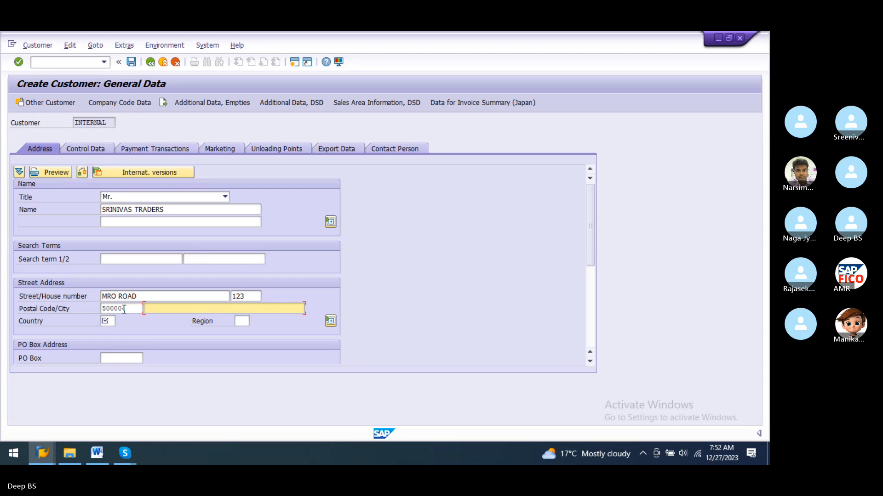
{"action": "left_click", "coordinate": [135, 307]}
{"action": "key", "text": "BackSpace"}
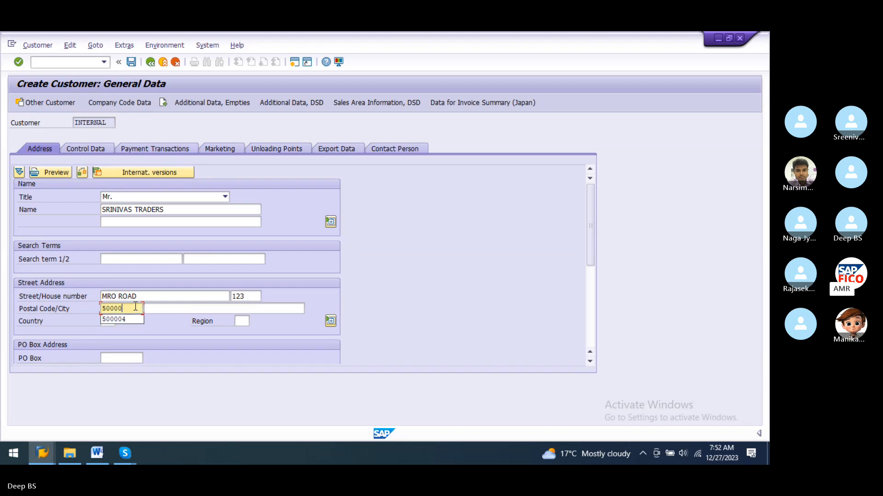
{"action": "type", "text": "30"}
{"action": "key", "text": "Tab"}
Enter the customer's city in capital letters in the street address.
{"action": "type", "text": "h"}
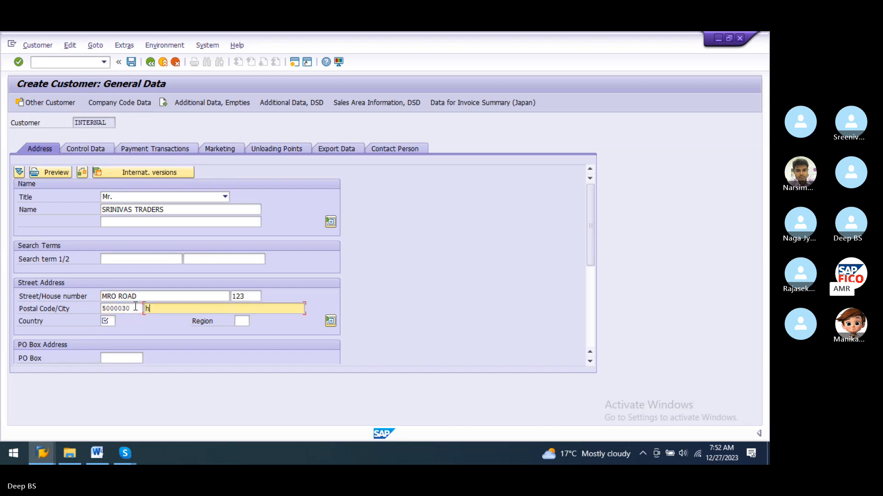
{"action": "key", "text": "BackSpace"}
{"action": "type", "text": "hy"}
{"action": "key", "text": "BackSpace"}
{"action": "key", "text": "BackSpace"}
{"action": "type", "text": "HYDERABAD"}
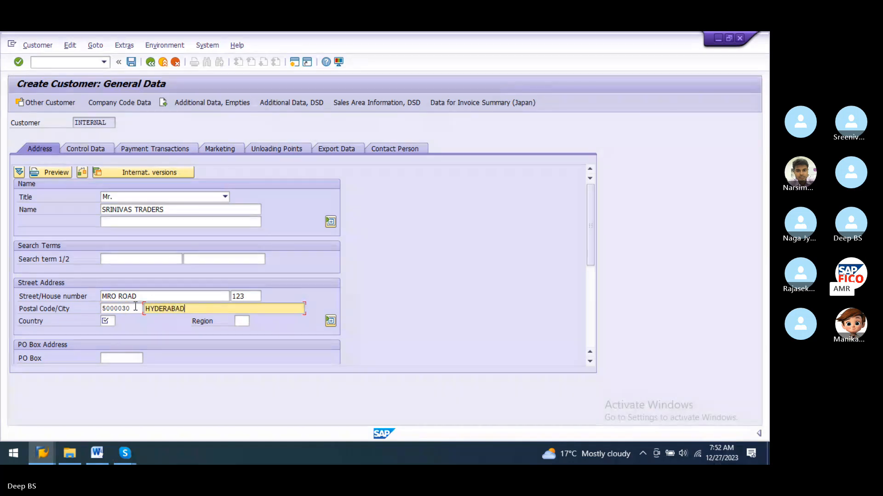
{"action": "key", "text": "Tab"}
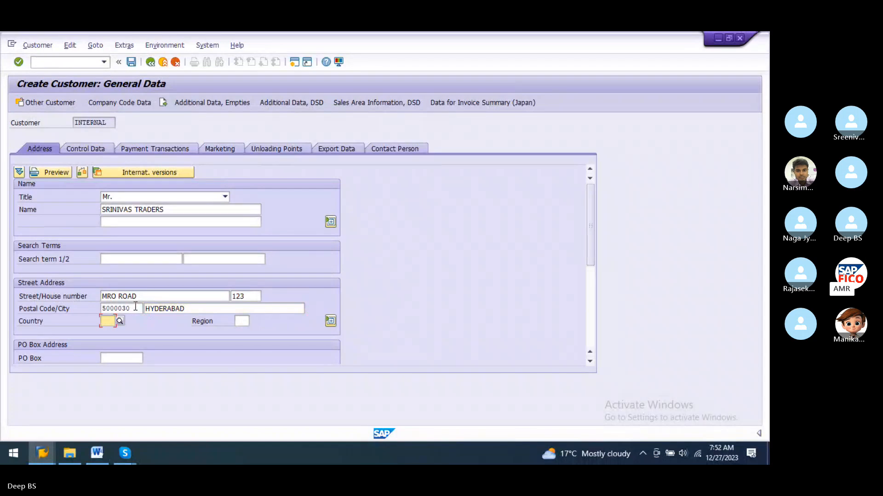
Set the street address country to IN (India) and the region to 36 (telangana).
{"action": "type", "text": "IN"}
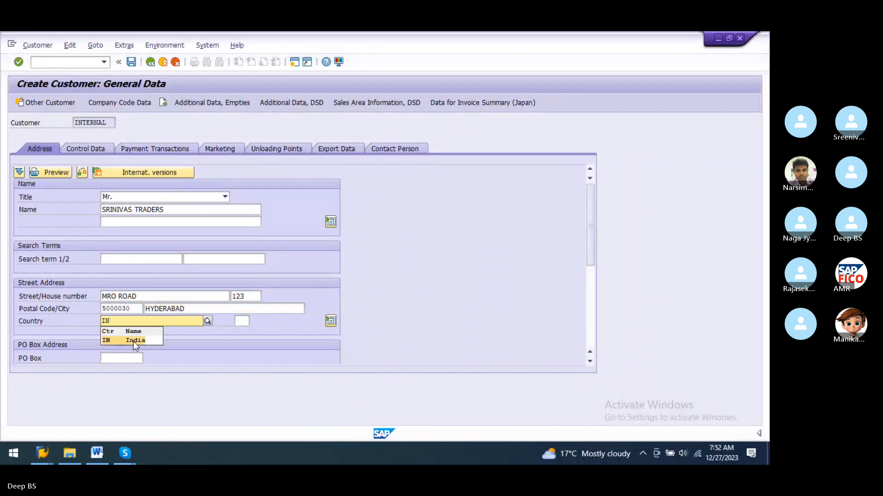
{"action": "left_click", "coordinate": [133, 341]}
{"action": "left_click", "coordinate": [248, 322]}
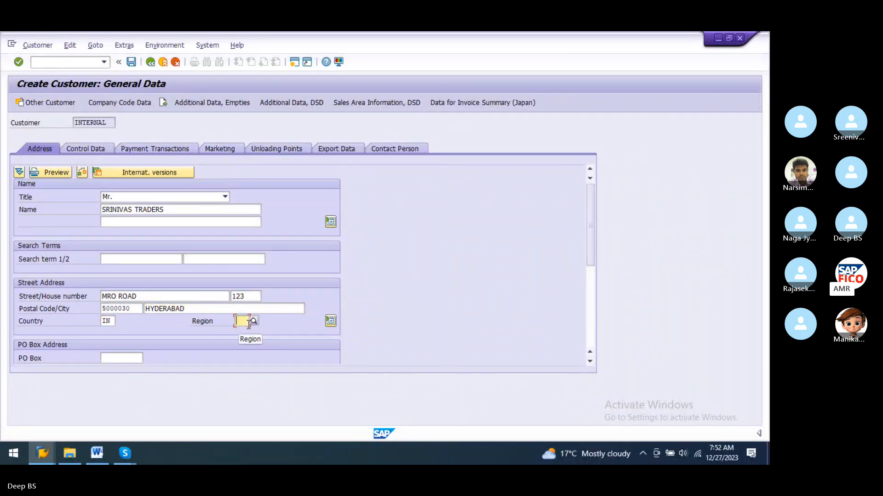
{"action": "type", "text": "36"}
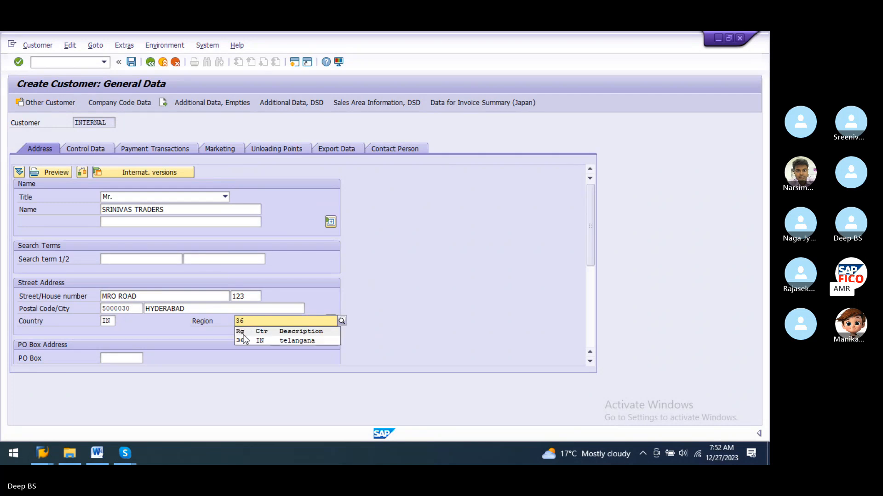
{"action": "left_click", "coordinate": [249, 343]}
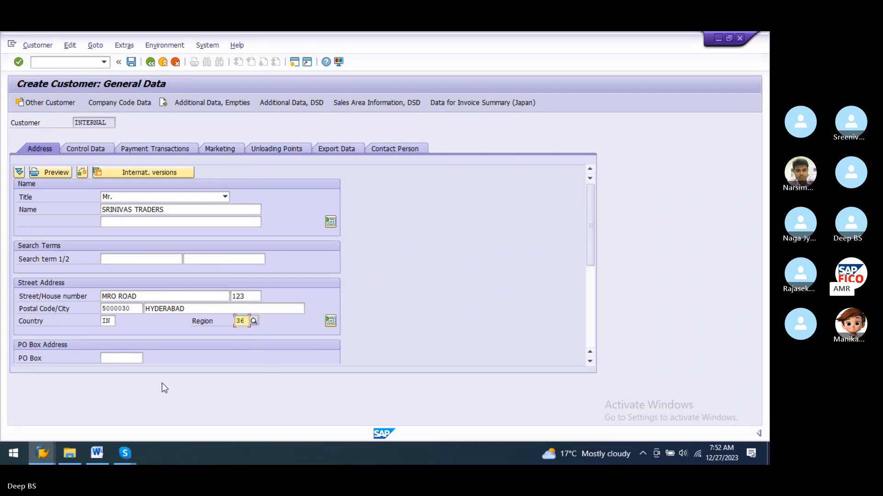
Fill in the customer's PO box number and its postal code in the PO box address.
{"action": "scroll", "coordinate": [234, 381], "scroll_direction": "down", "scroll_amount": 2}
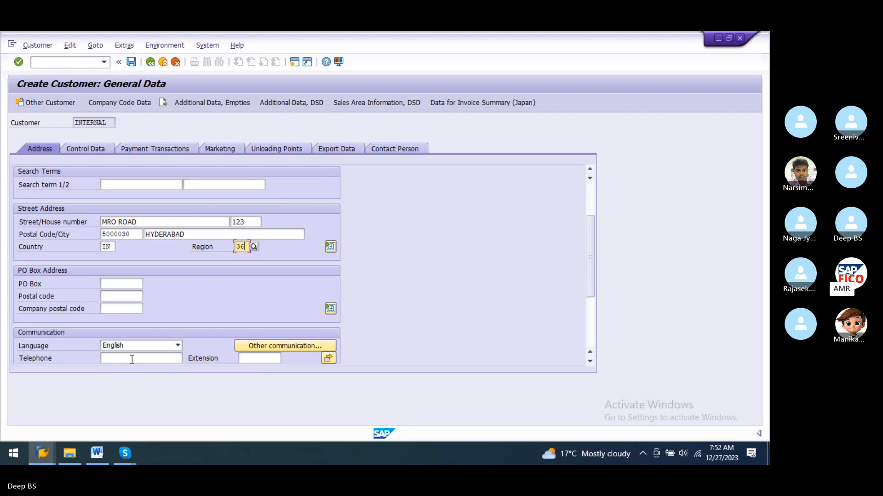
{"action": "left_click", "coordinate": [115, 283]}
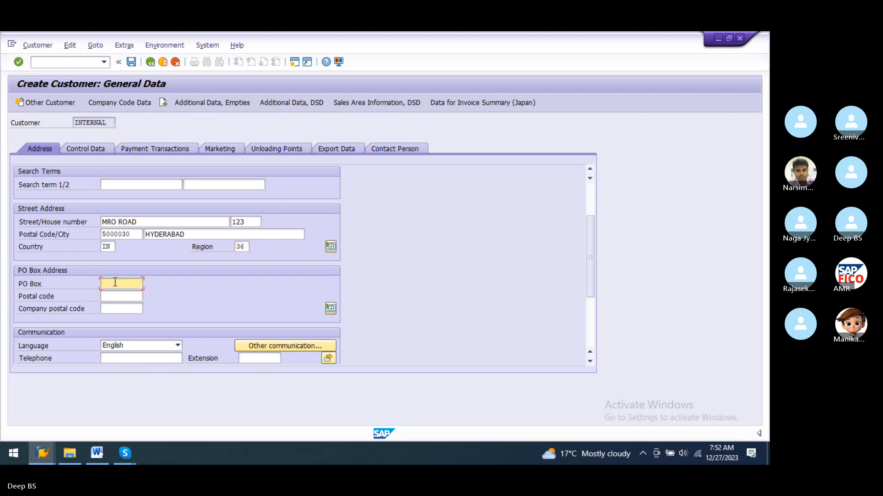
{"action": "type", "text": "123"}
{"action": "left_click", "coordinate": [116, 296]}
{"action": "type", "text": "500030"}
{"action": "left_click", "coordinate": [120, 310]}
{"action": "type", "text": "500"}
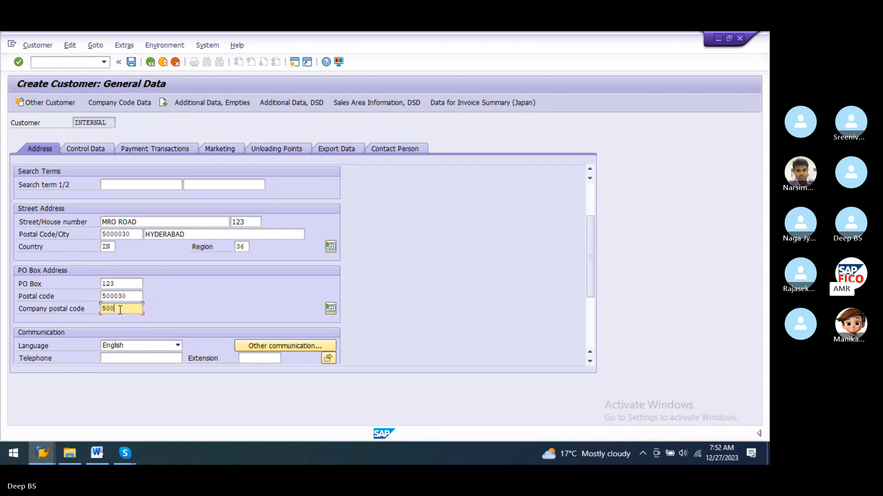
{"action": "key", "text": "BackSpace"}
{"action": "key", "text": "BackSpace"}
{"action": "key", "text": "BackSpace"}
{"action": "left_click", "coordinate": [198, 300]}
Shorten the street address postal code to six digits and proceed to the customer's company code data.
{"action": "scroll", "coordinate": [198, 328], "scroll_direction": "up", "scroll_amount": 3}
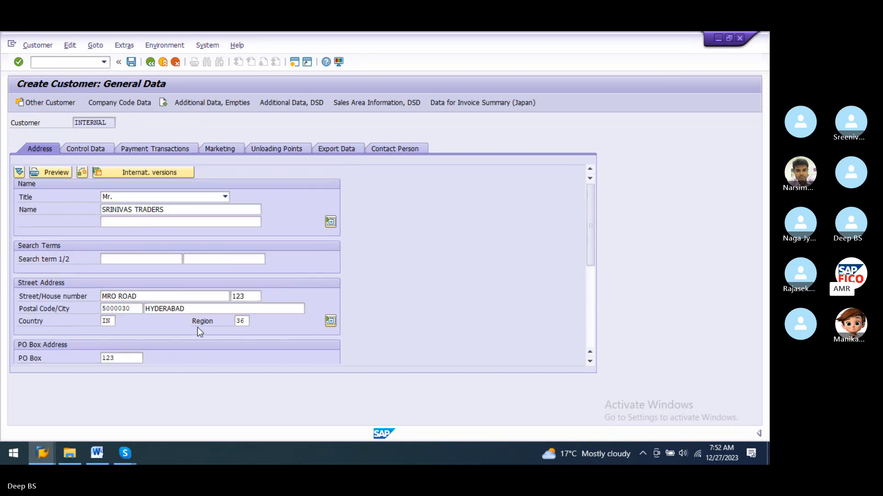
{"action": "left_click", "coordinate": [131, 103]}
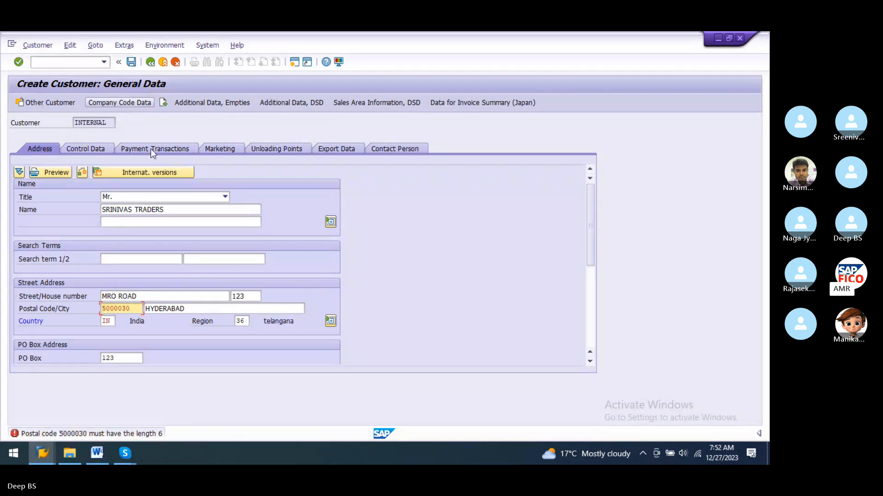
{"action": "left_click", "coordinate": [118, 308]}
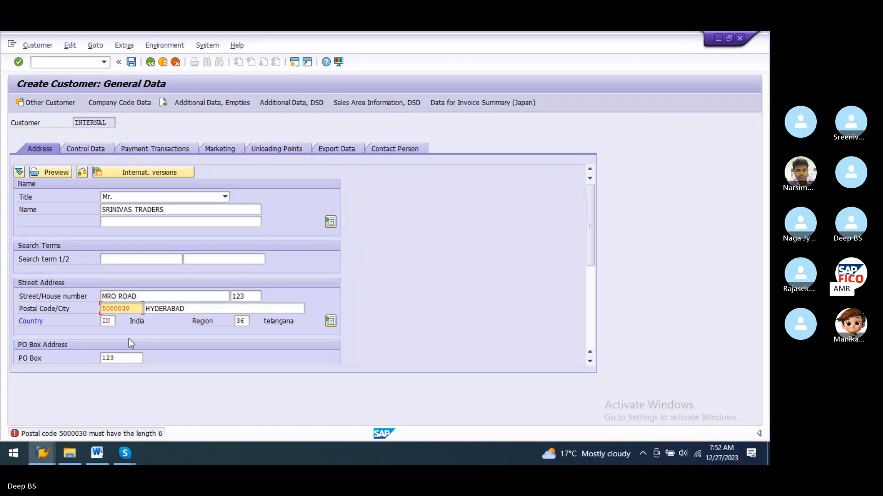
{"action": "key", "text": "BackSpace"}
{"action": "left_click", "coordinate": [132, 101]}
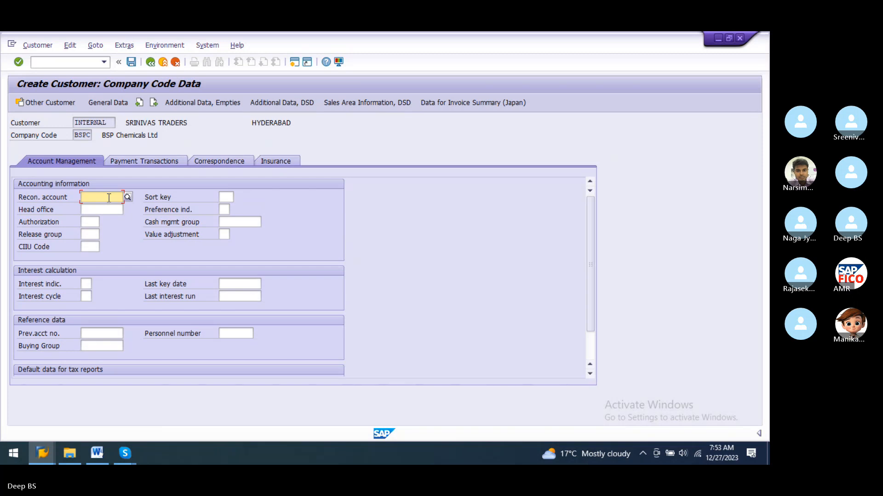
{"action": "type", "text": "BS"}
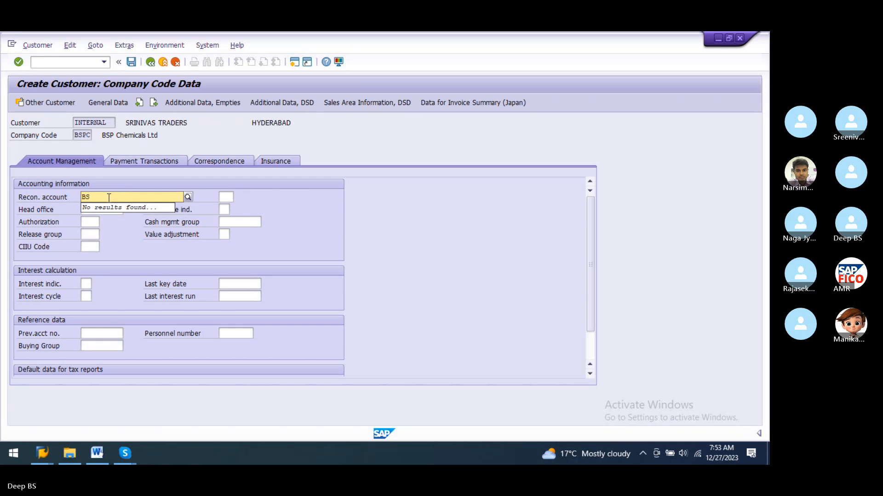
{"action": "key", "text": "BackSpace"}
{"action": "key", "text": "BackSpace"}
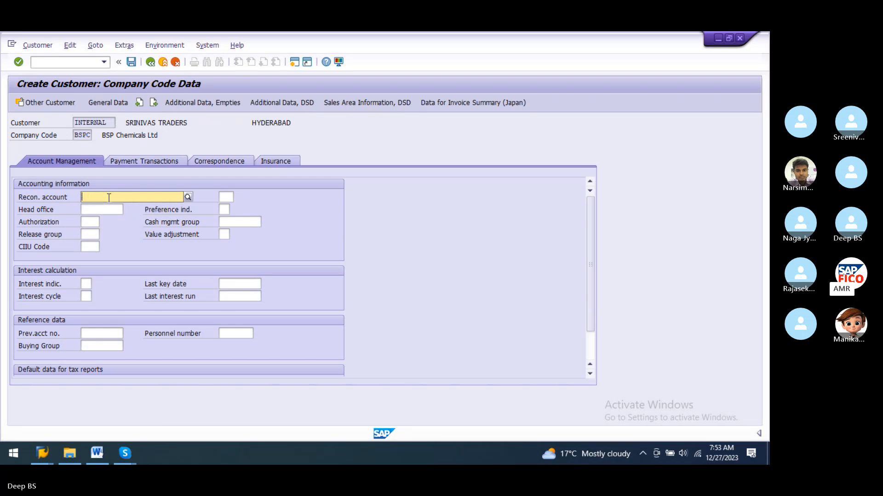
Look up the reconciliation accounts and assign 200103, the domestic customer reconciliation account, to the customer.
{"action": "left_click", "coordinate": [191, 198]}
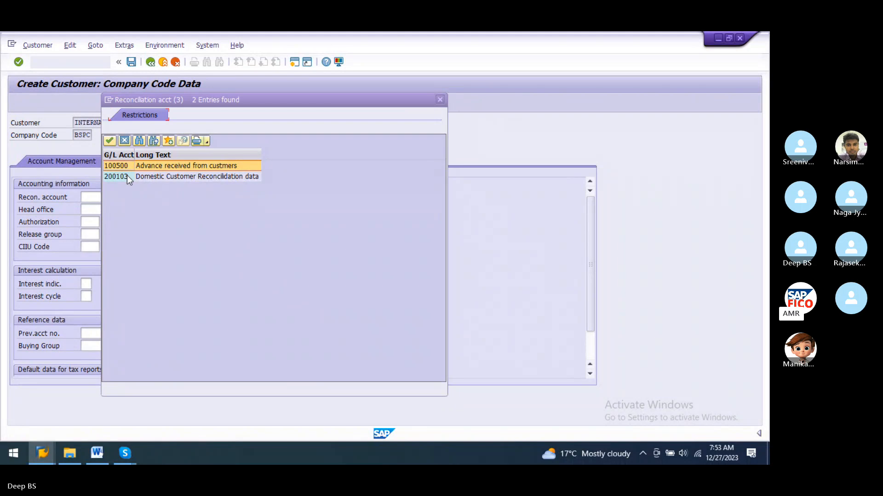
{"action": "left_click", "coordinate": [126, 177]}
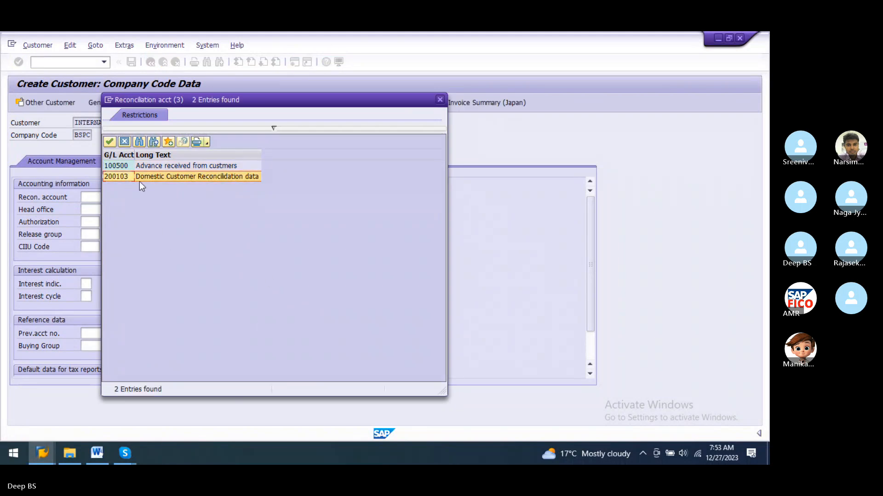
{"action": "double_click", "coordinate": [142, 178]}
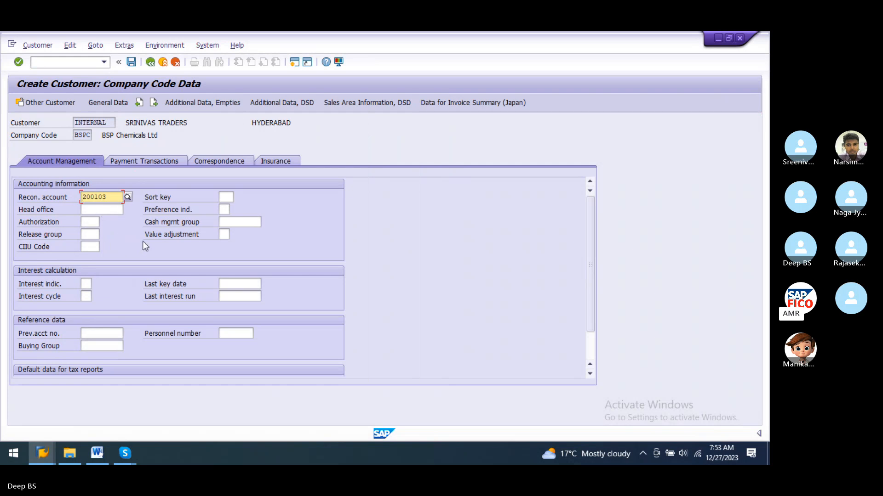
Set the sort key to 001 and the cash management group to E6 (Major customers) in the accounting information.
{"action": "left_click", "coordinate": [228, 197]}
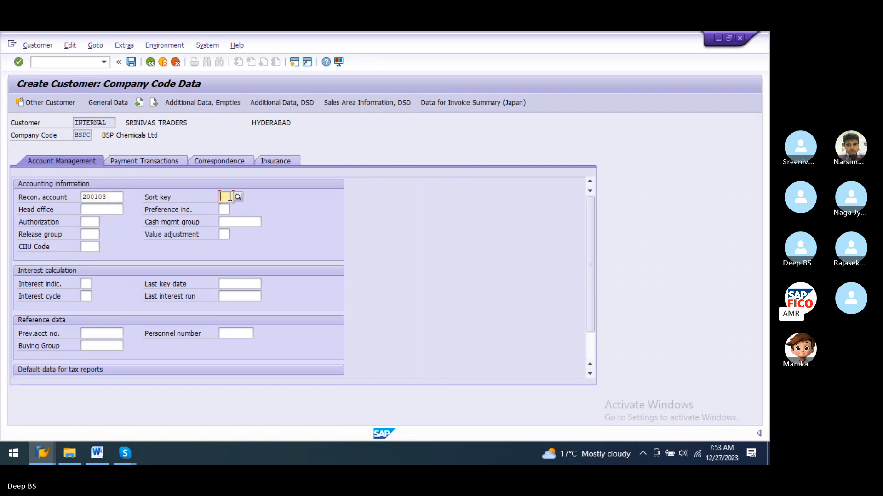
{"action": "type", "text": "001"}
{"action": "left_click", "coordinate": [252, 217]}
{"action": "left_click", "coordinate": [234, 223]}
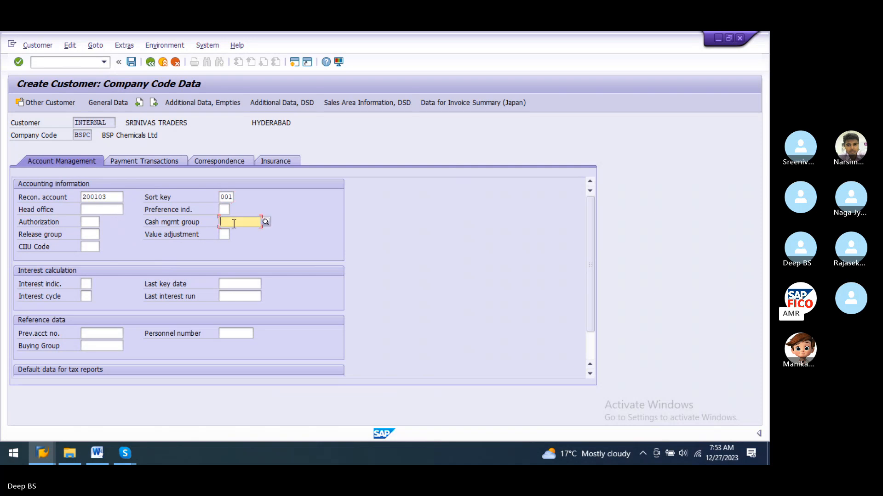
{"action": "type", "text": "E"}
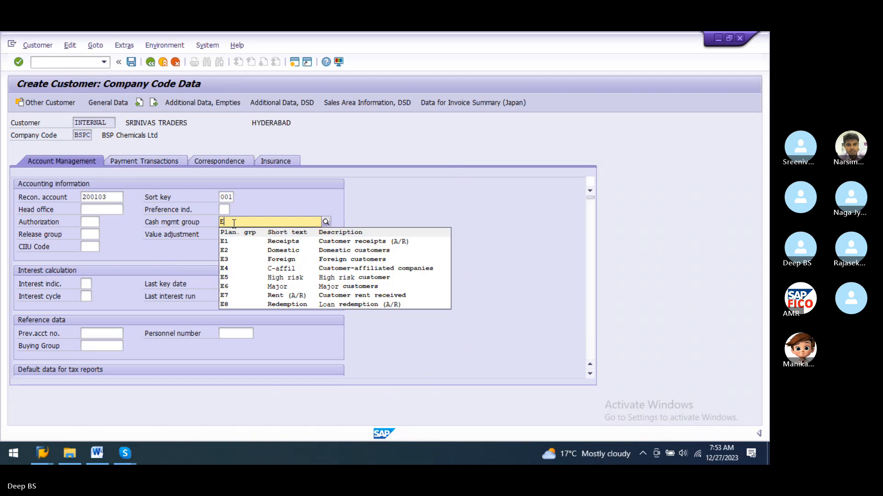
{"action": "type", "text": "6"}
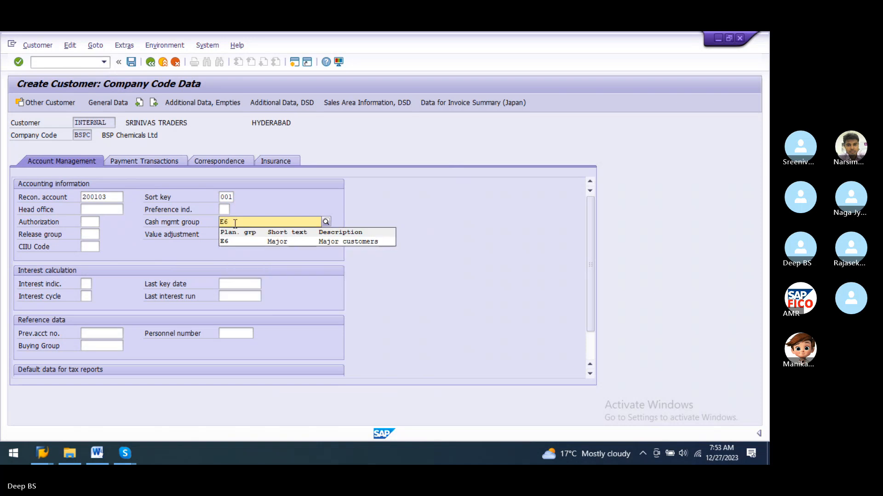
{"action": "left_click", "coordinate": [250, 244]}
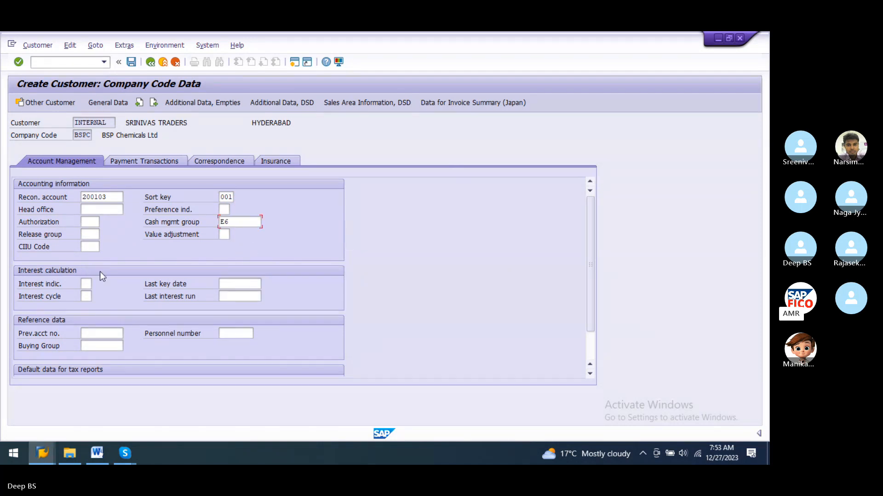
Set the customer's terms of payment to 0002 and the tolerance group to BSTG in the payment data.
{"action": "left_click", "coordinate": [162, 161]}
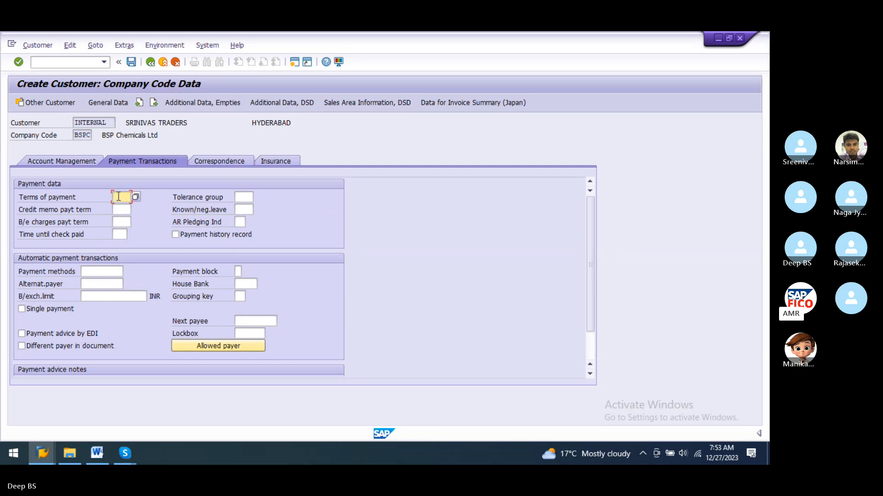
{"action": "type", "text": "0002"}
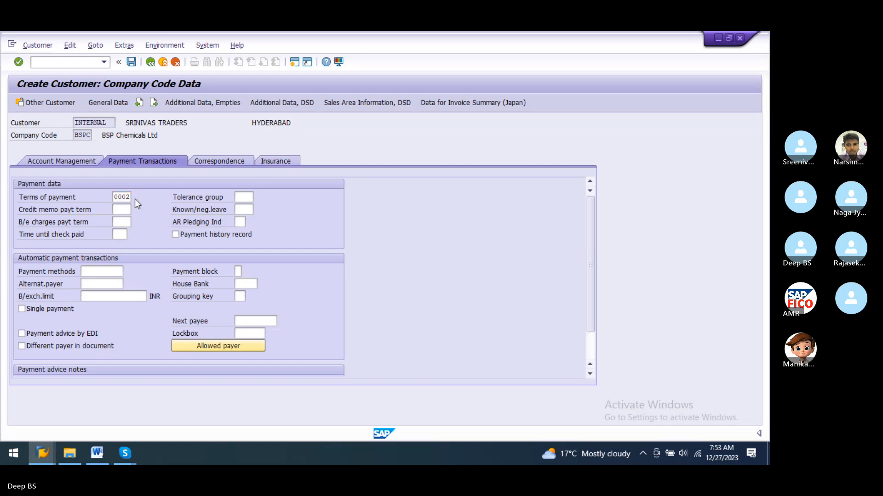
{"action": "left_click", "coordinate": [135, 197]}
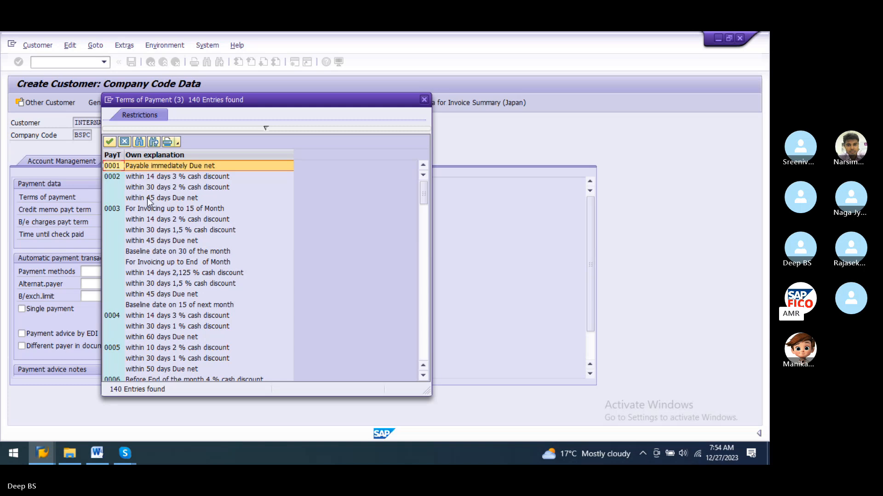
{"action": "double_click", "coordinate": [164, 179]}
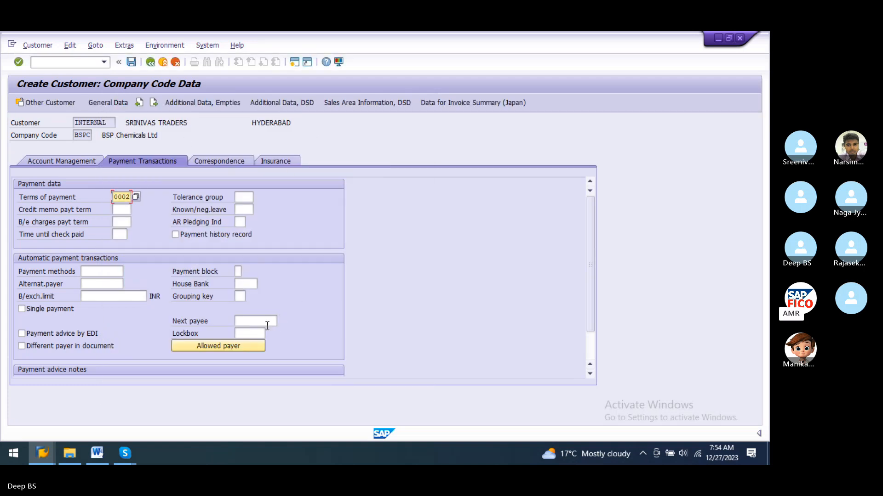
{"action": "left_click", "coordinate": [244, 199]}
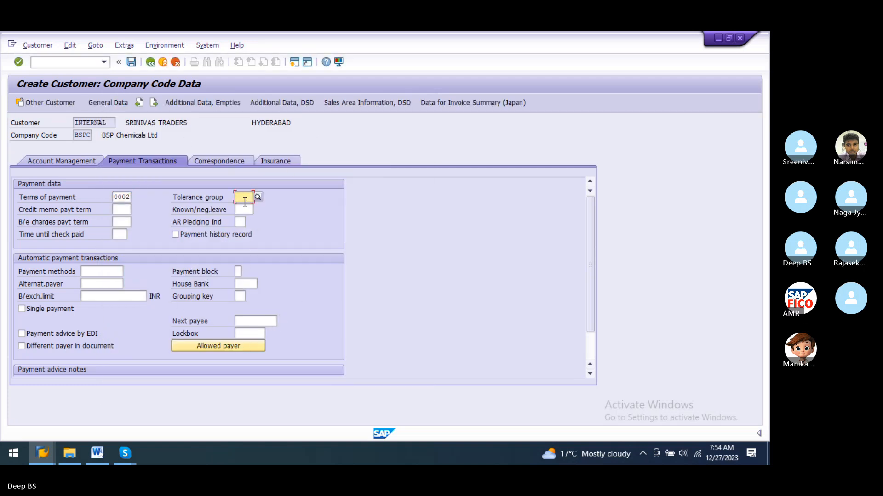
{"action": "type", "text": "BS"}
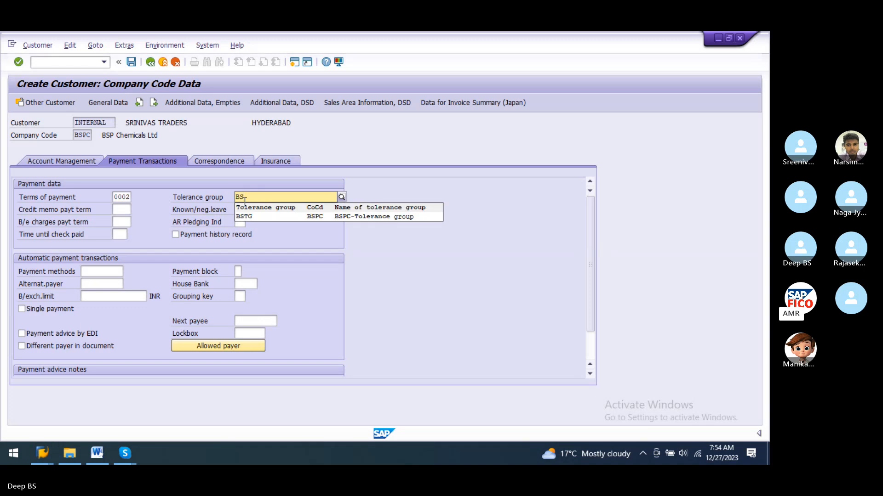
{"action": "left_click", "coordinate": [320, 217]}
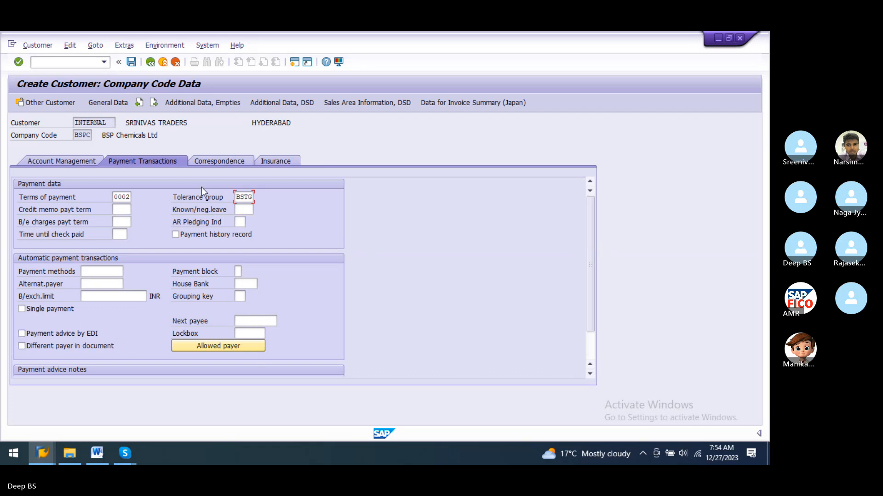
Save the new customer record and open customer invoice entry with transaction FB70.
{"action": "left_click", "coordinate": [133, 67]}
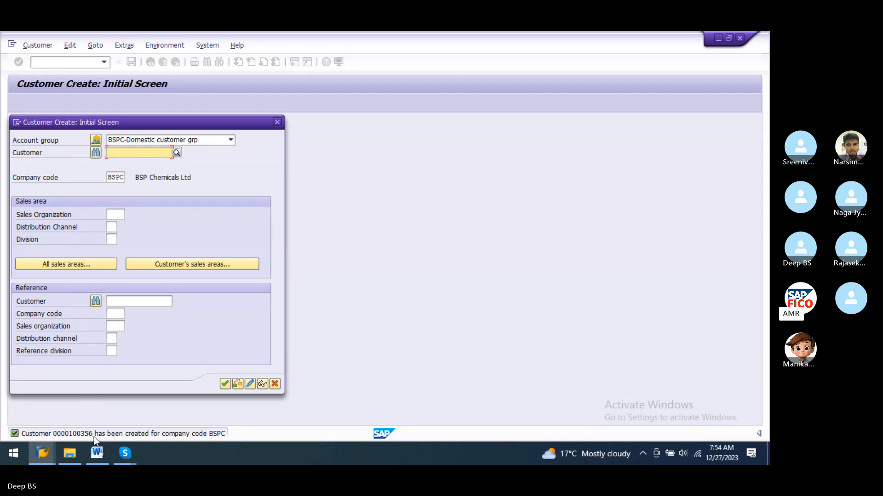
{"action": "left_click", "coordinate": [227, 385]}
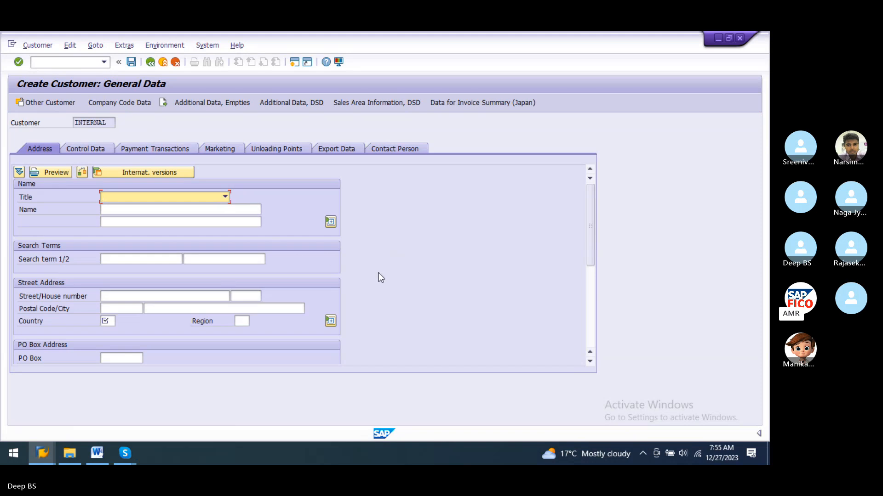
{"action": "left_click", "coordinate": [56, 61]}
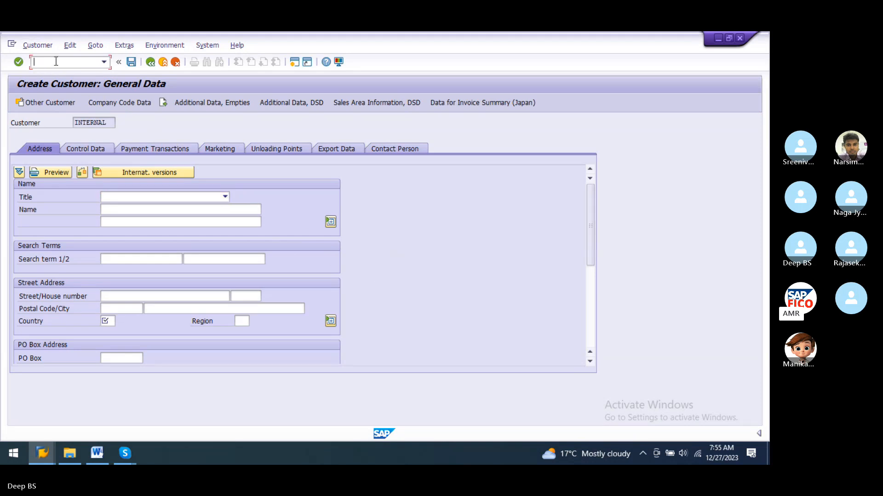
{"action": "type", "text": "/NF"}
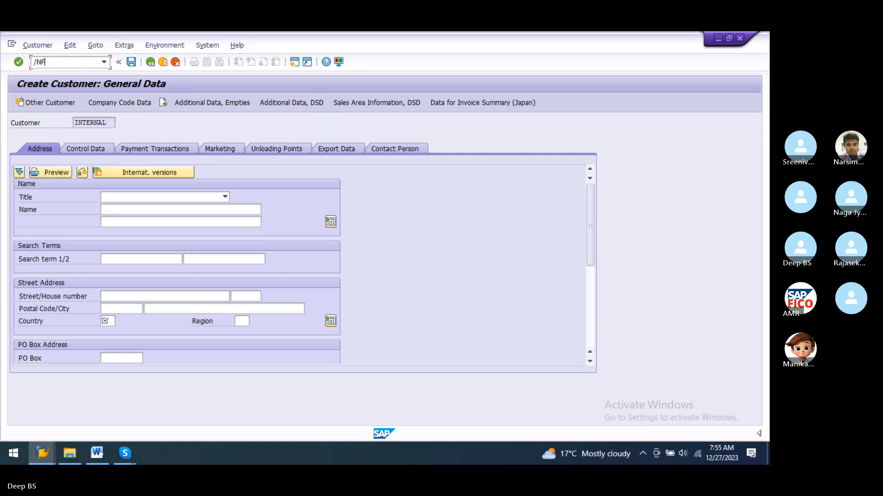
{"action": "type", "text": "B7"}
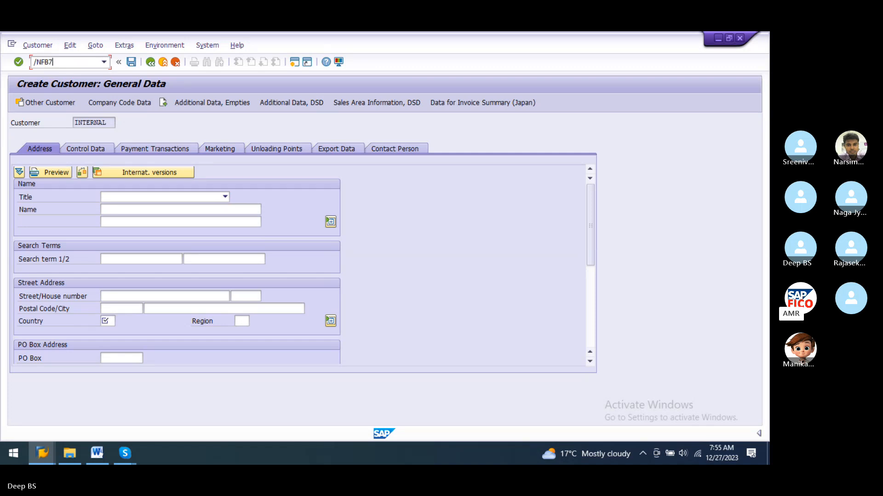
{"action": "type", "text": "0"}
{"action": "key", "text": "Return"}
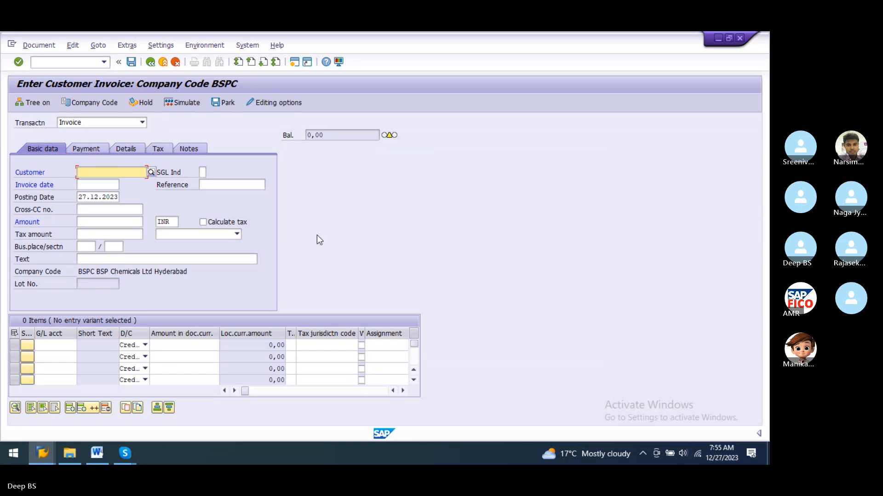
Look up the customers of company code BSPC and select SRINIVAS TRADERS as the invoice customer.
{"action": "left_click", "coordinate": [152, 173]}
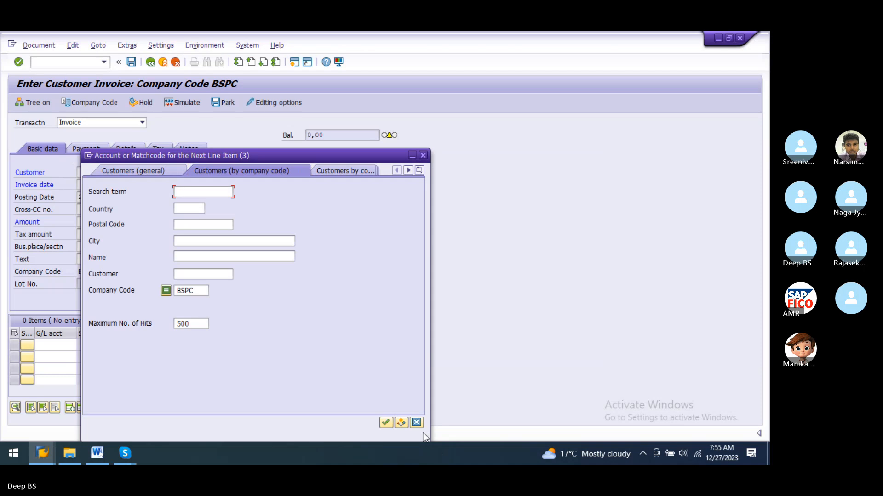
{"action": "left_click", "coordinate": [387, 423]}
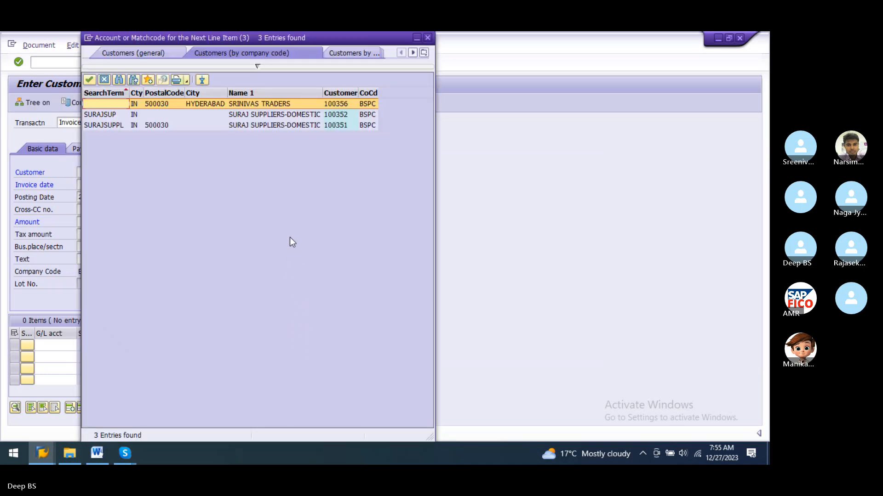
{"action": "double_click", "coordinate": [153, 104]}
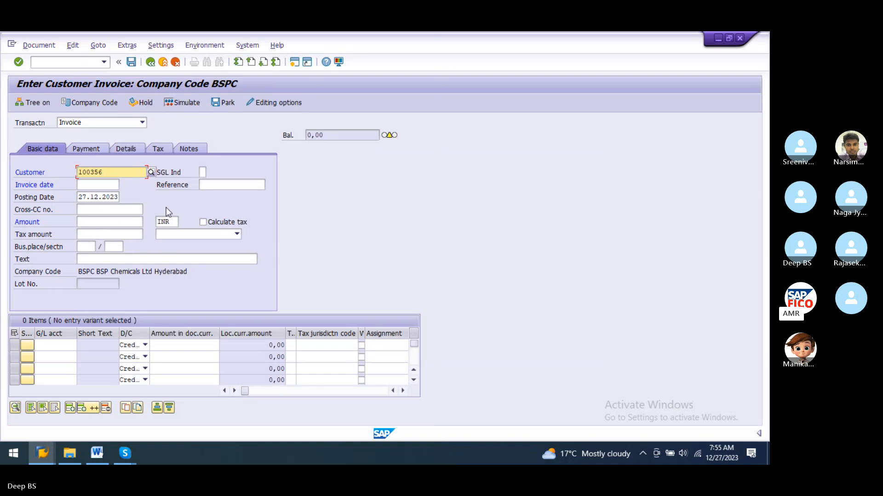
{"action": "left_click", "coordinate": [100, 185]}
{"action": "type", "text": "27"}
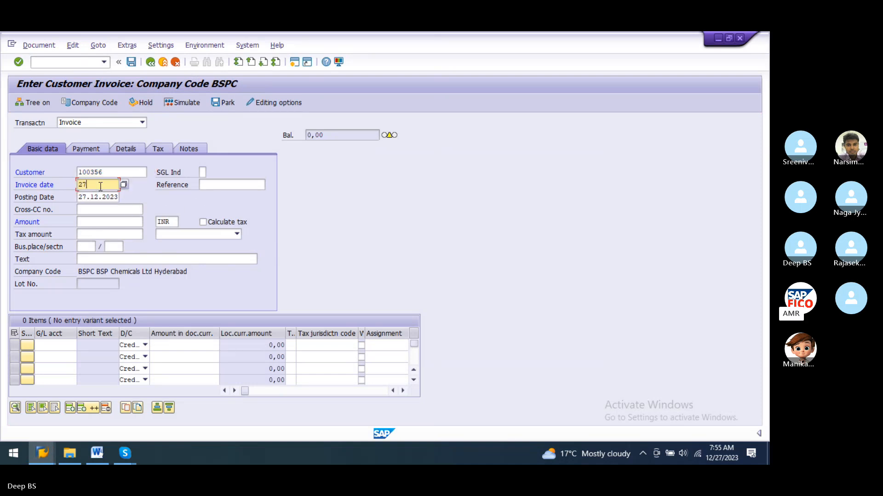
{"action": "type", "text": ".12.2"}
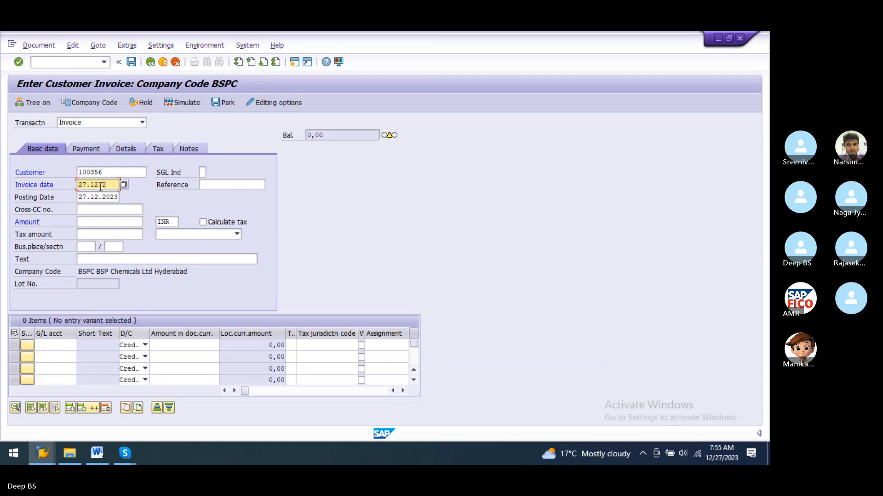
{"action": "key", "text": "BackSpace"}
{"action": "key", "text": "BackSpace"}
{"action": "key", "text": "BackSpace"}
{"action": "key", "text": "BackSpace"}
{"action": "key", "text": "BackSpace"}
{"action": "key", "text": "BackSpace"}
{"action": "key", "text": "BackSpace"}
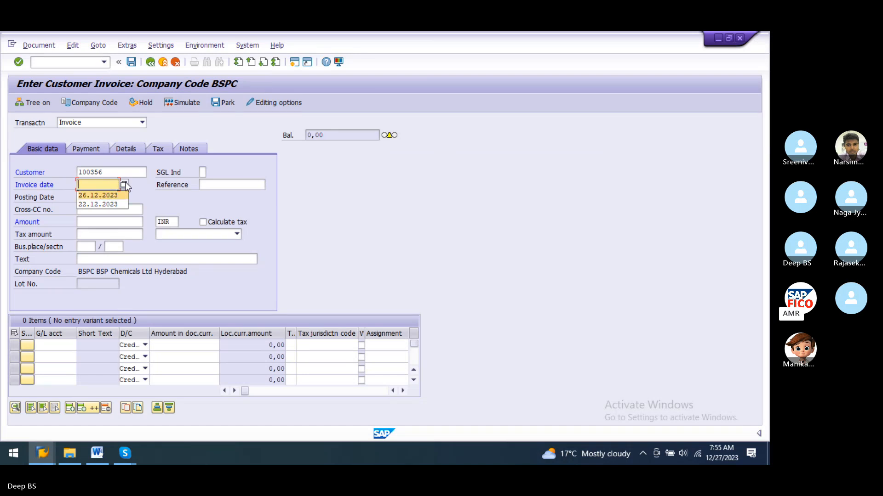
Set the invoice date to 27.12.2023 from the calendar and the invoice amount to 100000 INR.
{"action": "left_click", "coordinate": [125, 184]}
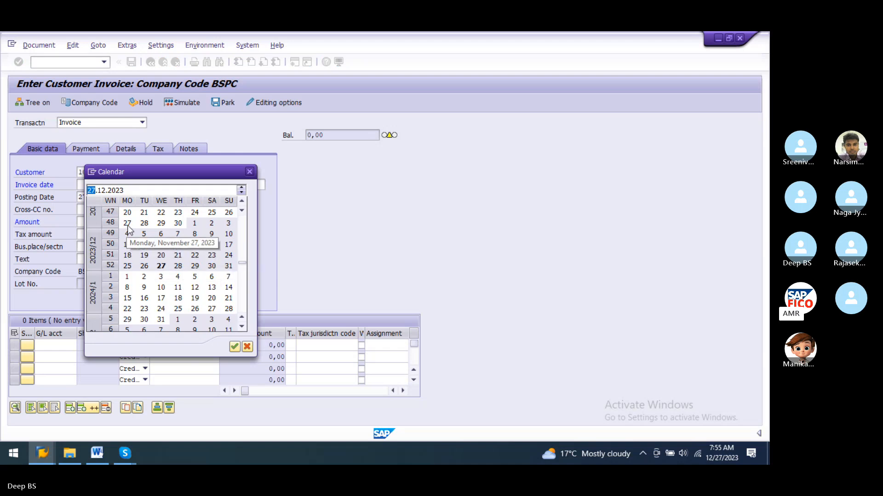
{"action": "double_click", "coordinate": [160, 270]}
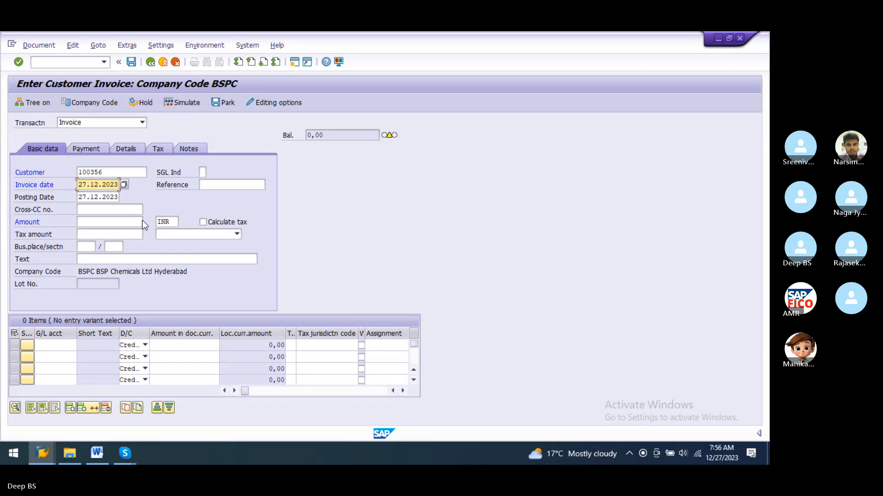
{"action": "left_click", "coordinate": [101, 222]}
{"action": "type", "text": "1"}
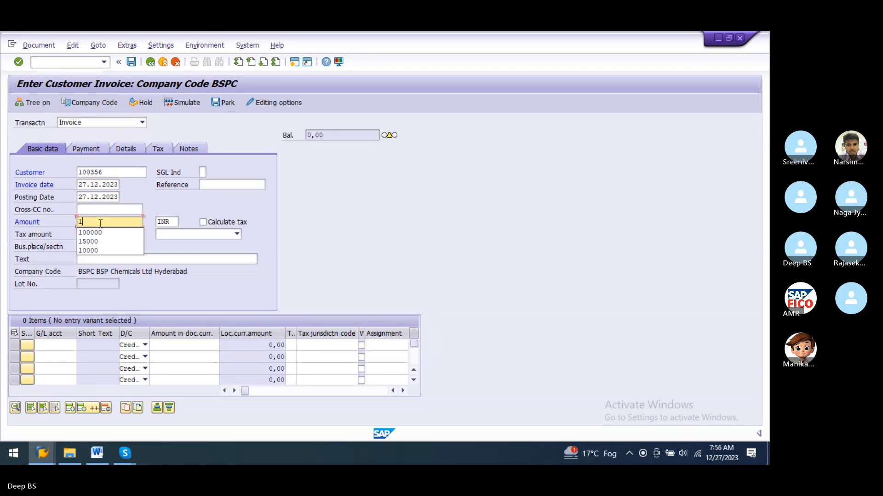
{"action": "type", "text": "00000"}
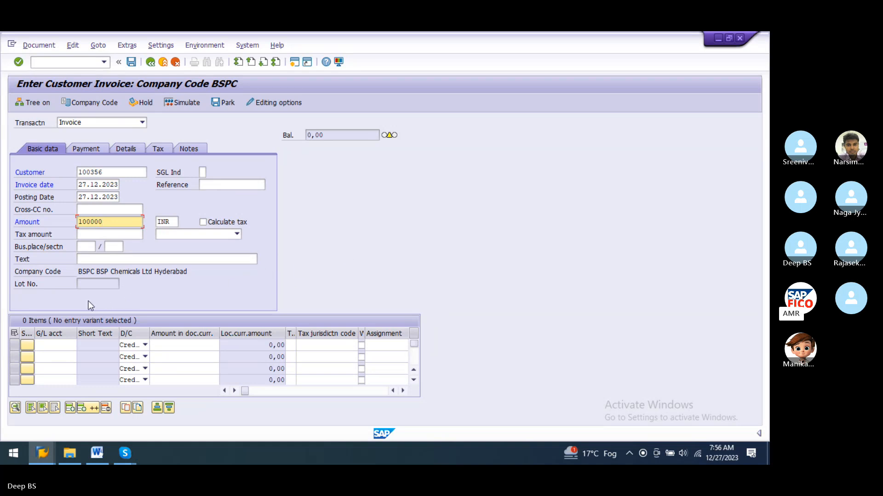
Enter CUSTOMER INVOICE CREATION as the invoice's header text in the basic data.
{"action": "left_click", "coordinate": [112, 261]}
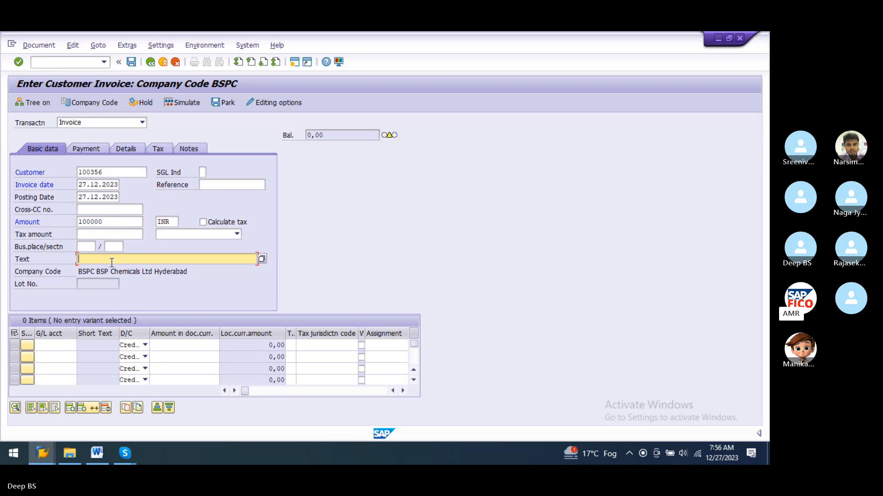
{"action": "type", "text": "V"}
{"action": "key", "text": "BackSpace"}
{"action": "type", "text": "CU"}
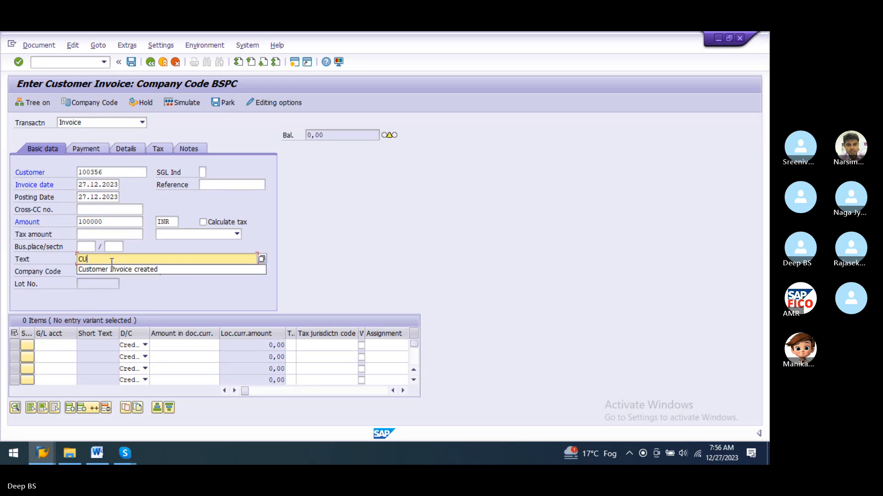
{"action": "type", "text": "STOMER INVO"}
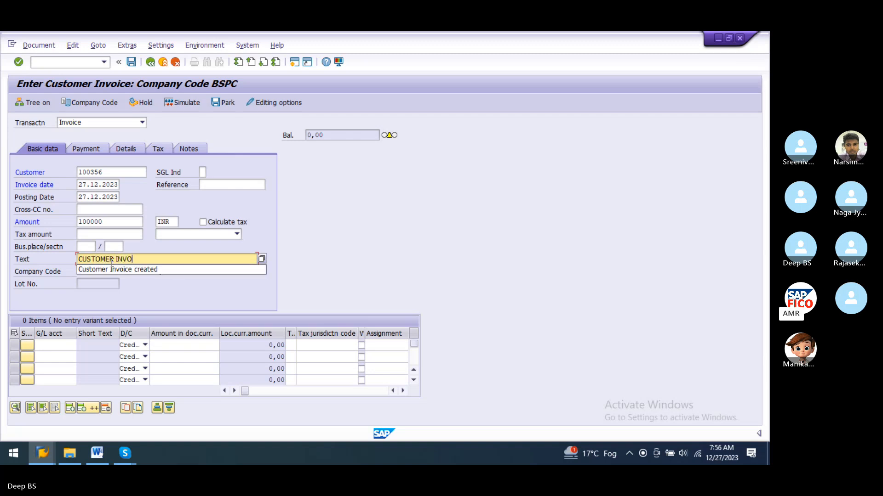
{"action": "type", "text": "ICE CREATION"}
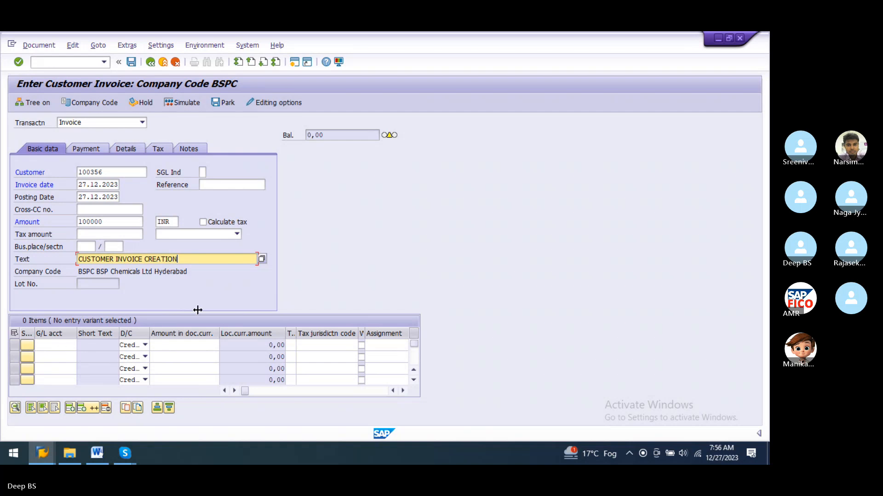
Look up G/L account 500000 (Sales account) for the first line item and set its amount to 100000.
{"action": "left_click", "coordinate": [64, 348]}
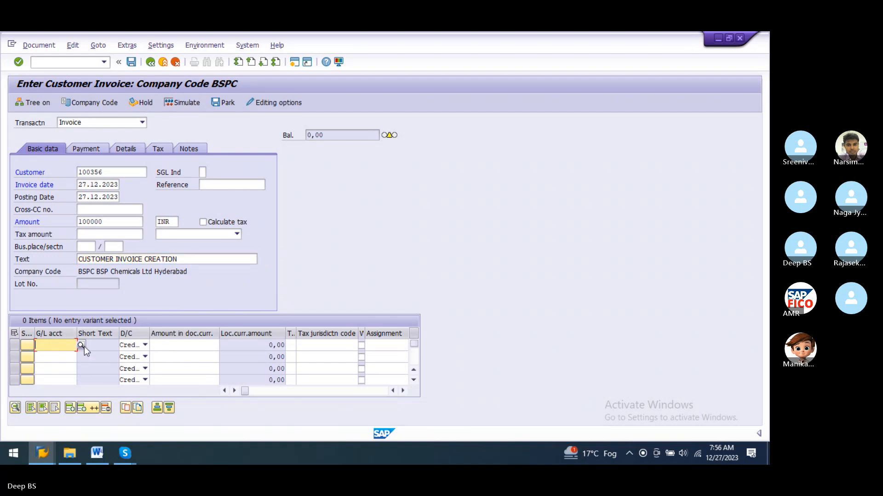
{"action": "left_click", "coordinate": [81, 345]}
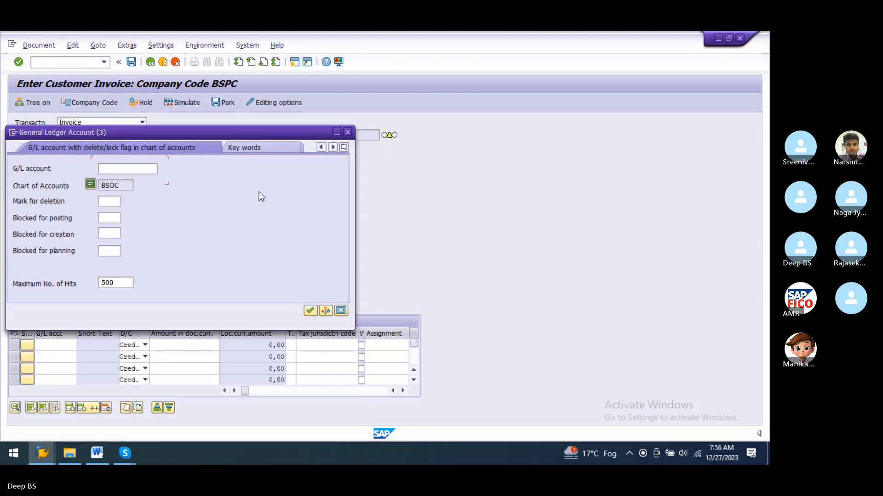
{"action": "left_click", "coordinate": [308, 310]}
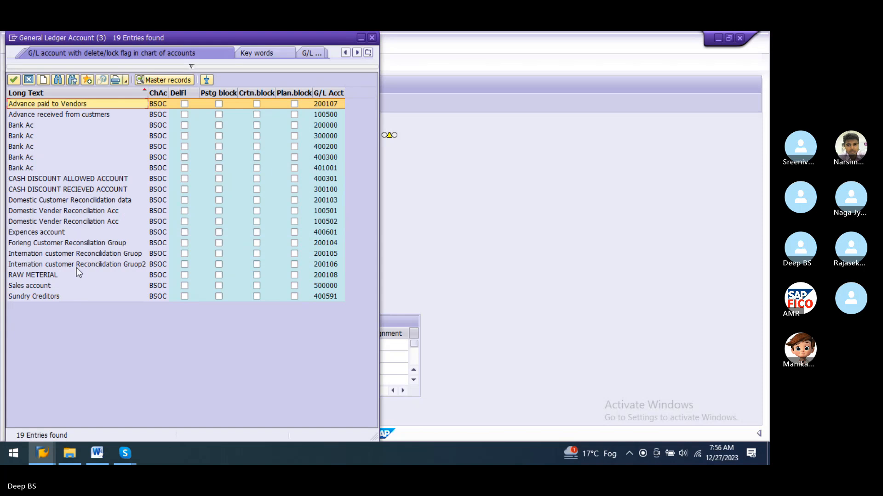
{"action": "left_click", "coordinate": [29, 286]}
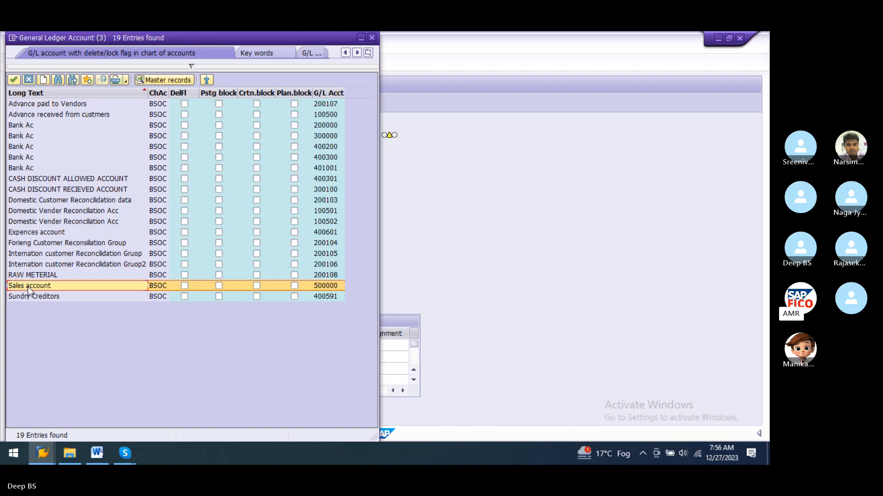
{"action": "double_click", "coordinate": [36, 286]}
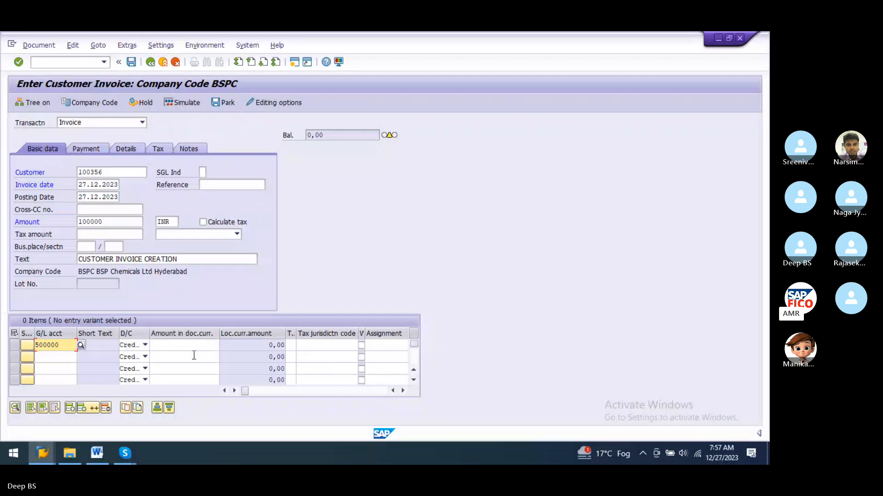
{"action": "left_click", "coordinate": [185, 346]}
{"action": "type", "text": "1"}
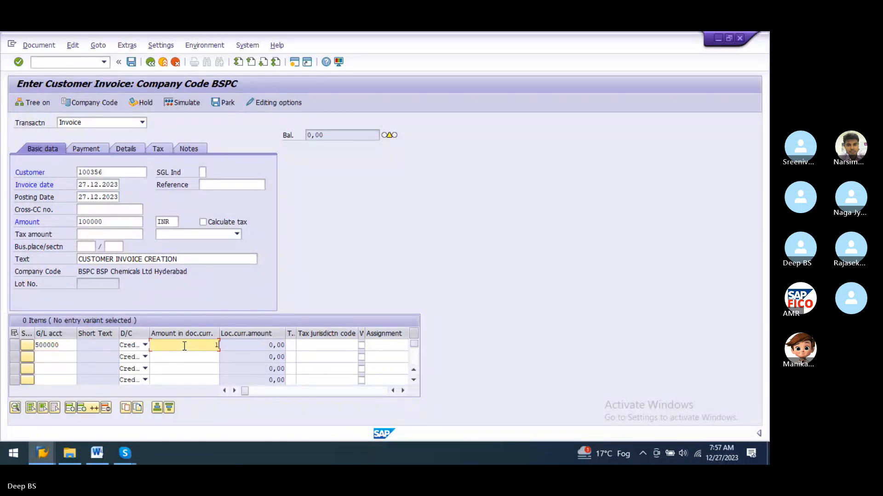
{"action": "type", "text": "00000"}
Enter TEST as both the assignment and the text of the sales account line item.
{"action": "left_click", "coordinate": [321, 348]}
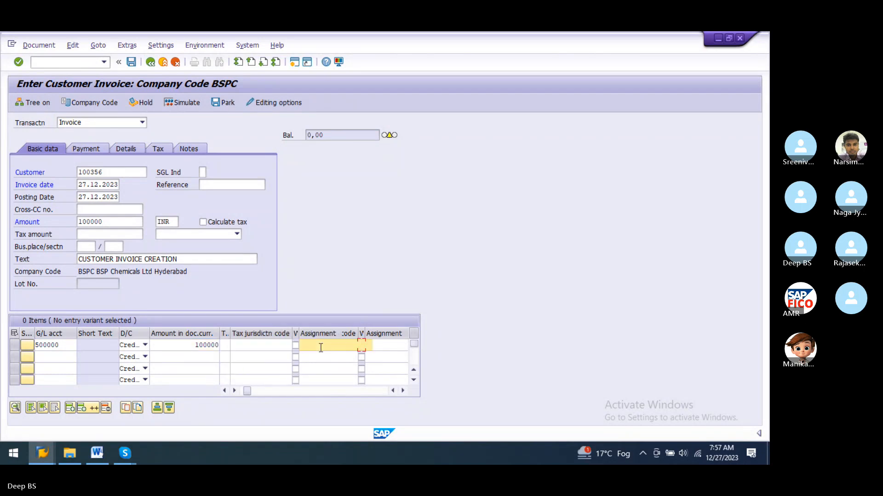
{"action": "type", "text": "tEST"}
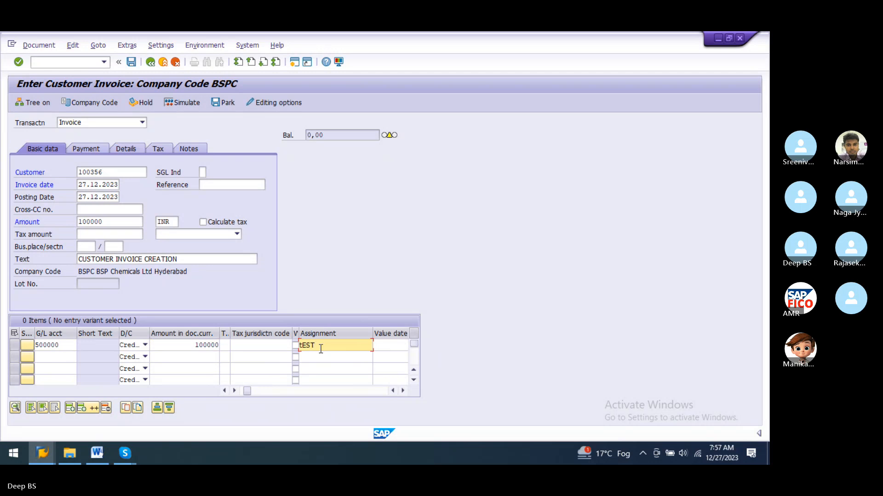
{"action": "key", "text": "BackSpace"}
{"action": "key", "text": "BackSpace"}
{"action": "key", "text": "BackSpace"}
{"action": "key", "text": "BackSpace"}
{"action": "type", "text": "TEST"}
{"action": "key", "text": "Tab"}
{"action": "key", "text": "Tab"}
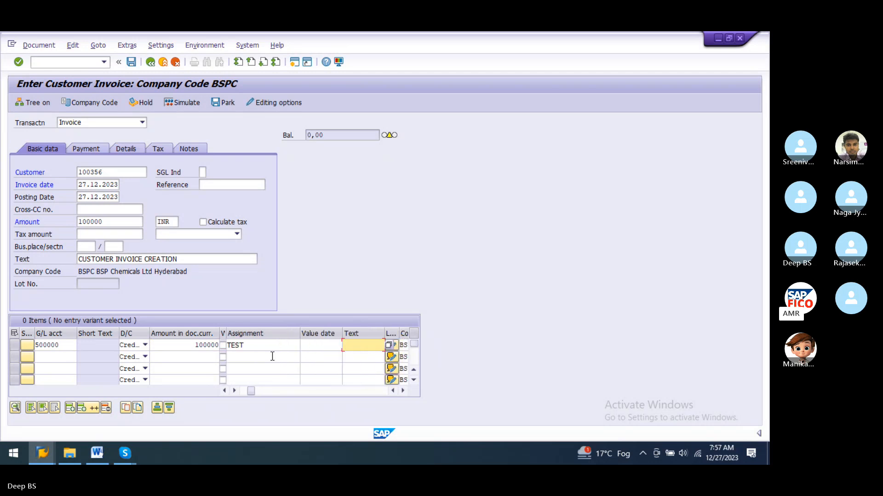
{"action": "type", "text": "TEST"}
{"action": "key", "text": "Tab"}
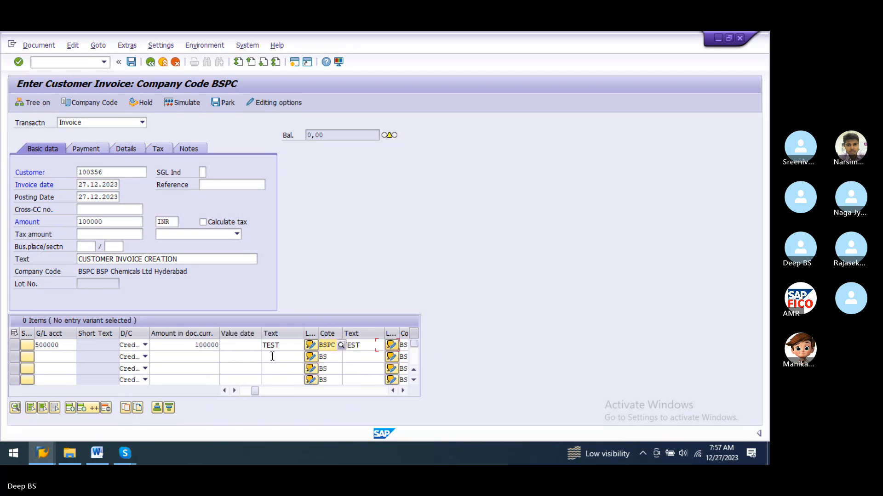
Set the line item's business area to BSPH and validate the invoice entries, accepting the credit limit warning.
{"action": "key", "text": "Tab"}
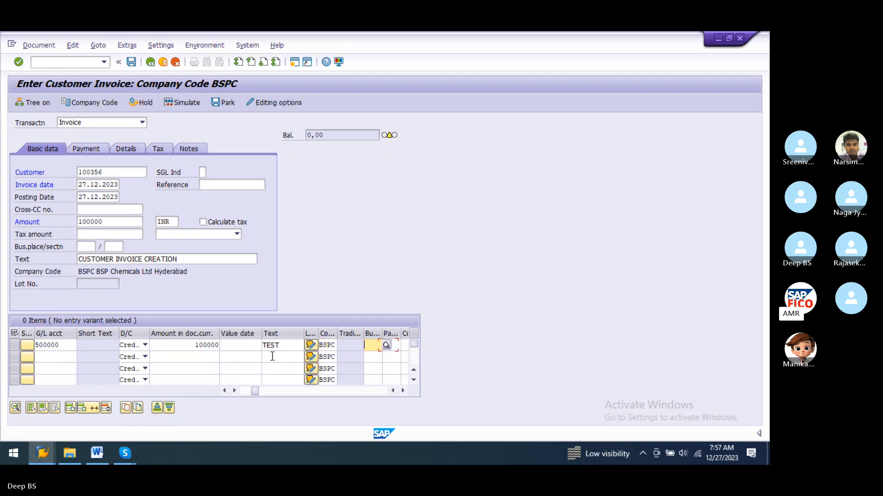
{"action": "type", "text": "BS"}
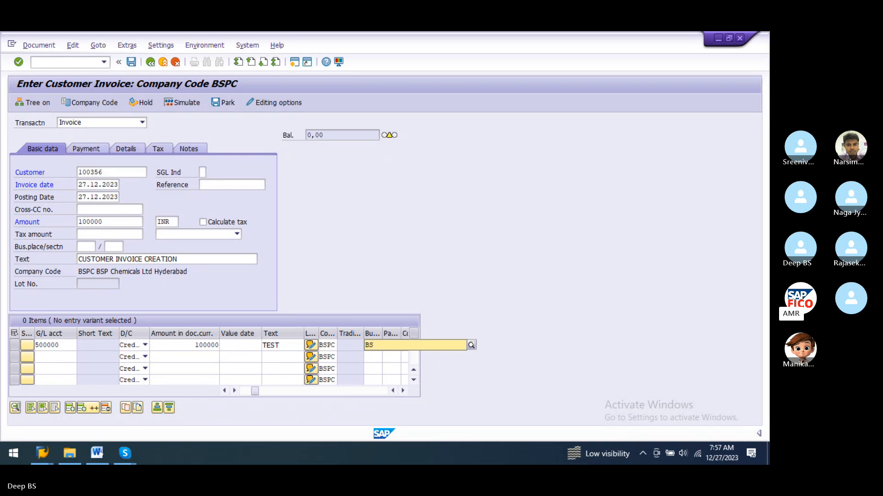
{"action": "left_click", "coordinate": [404, 364]}
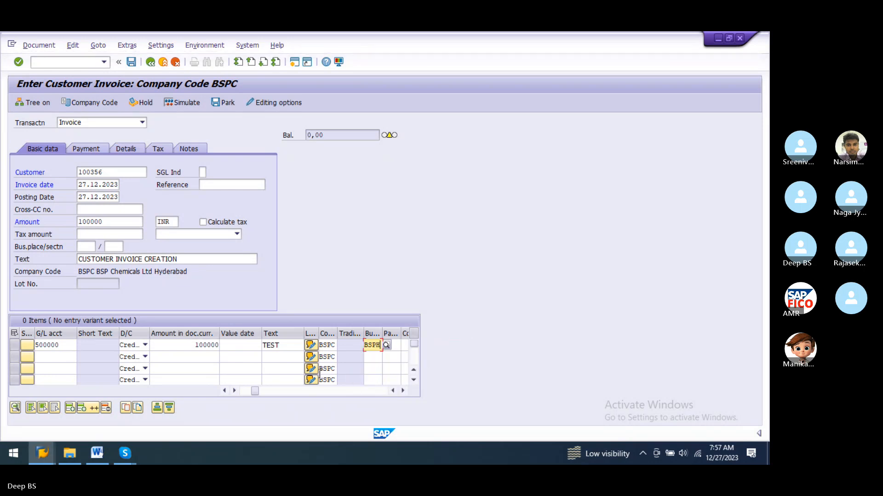
{"action": "key", "text": "Return"}
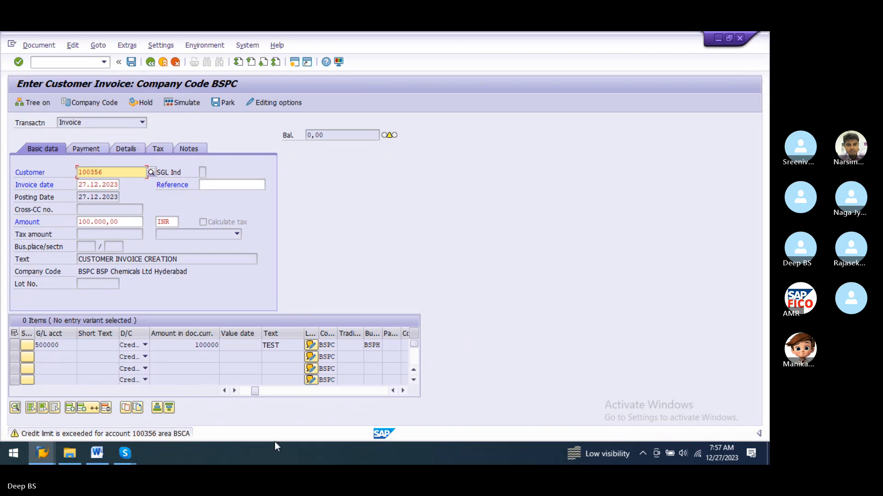
{"action": "key", "text": "Return"}
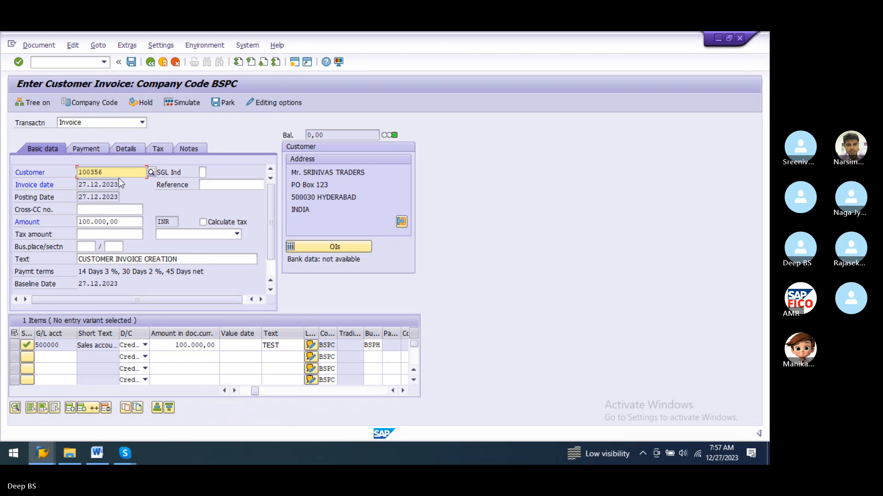
Review the invoice's payment terms and item notes, and post the invoice after simulating it.
{"action": "left_click", "coordinate": [84, 150]}
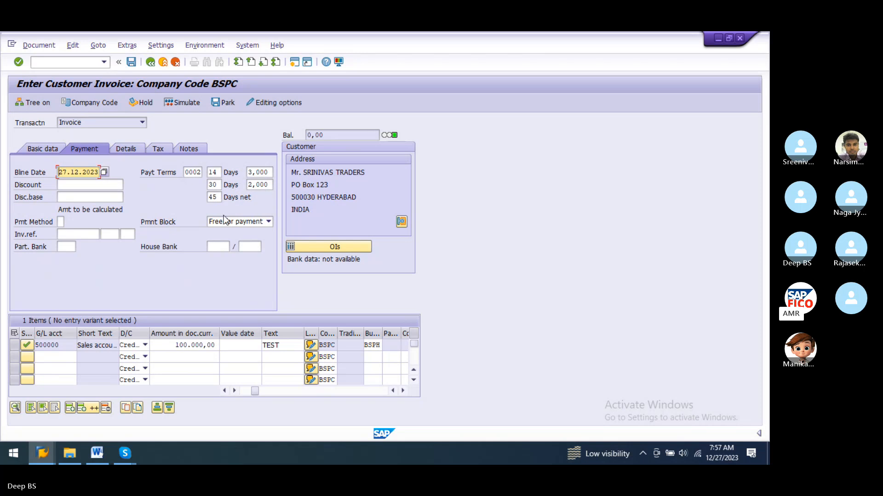
{"action": "left_click", "coordinate": [197, 149]}
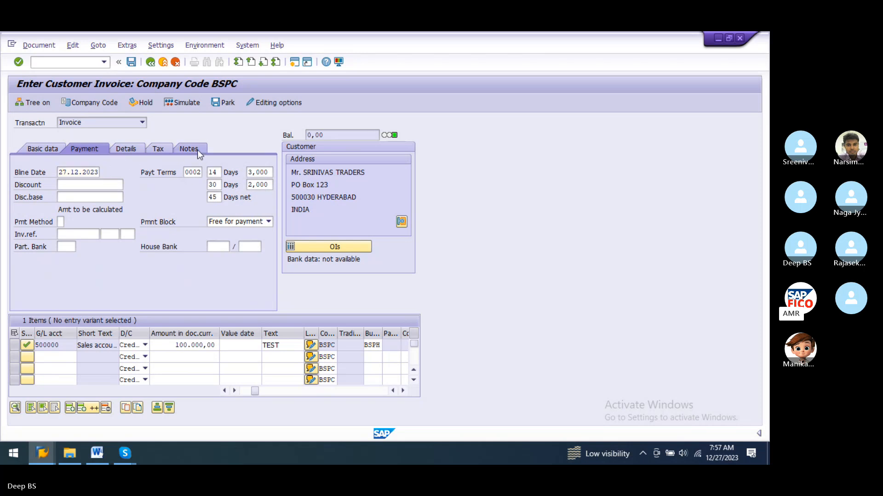
{"action": "left_click", "coordinate": [162, 248]}
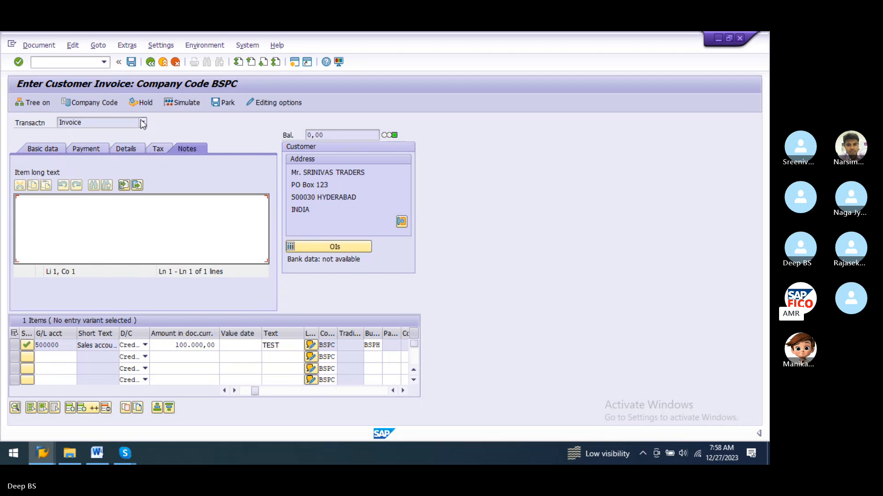
{"action": "left_click", "coordinate": [176, 103]}
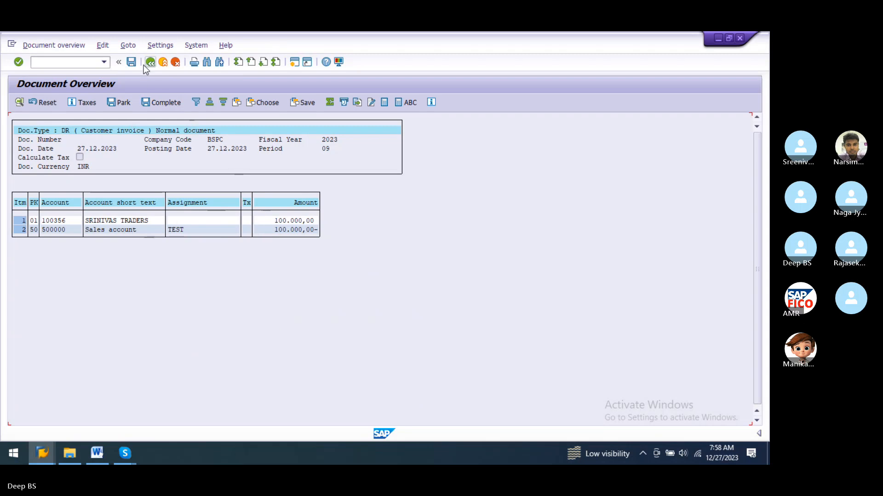
{"action": "left_click", "coordinate": [132, 62]}
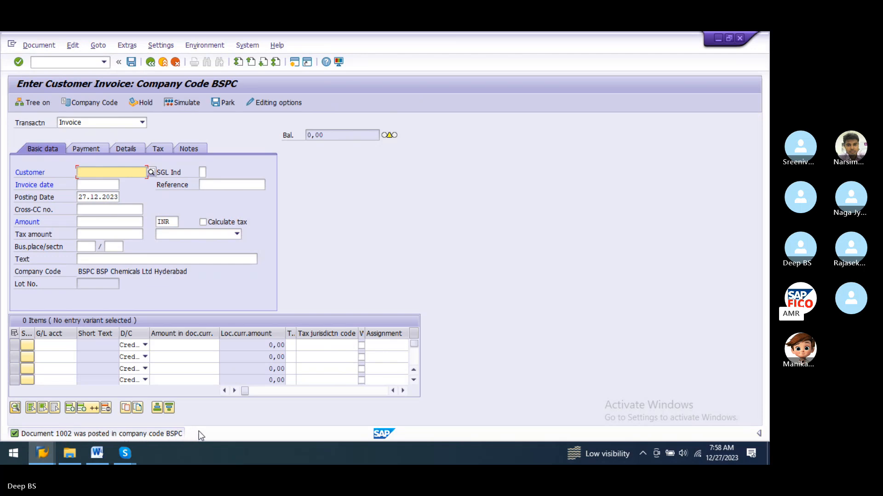
Open the customer line item display with transaction /NFBL5N.
{"action": "left_click", "coordinate": [81, 61]}
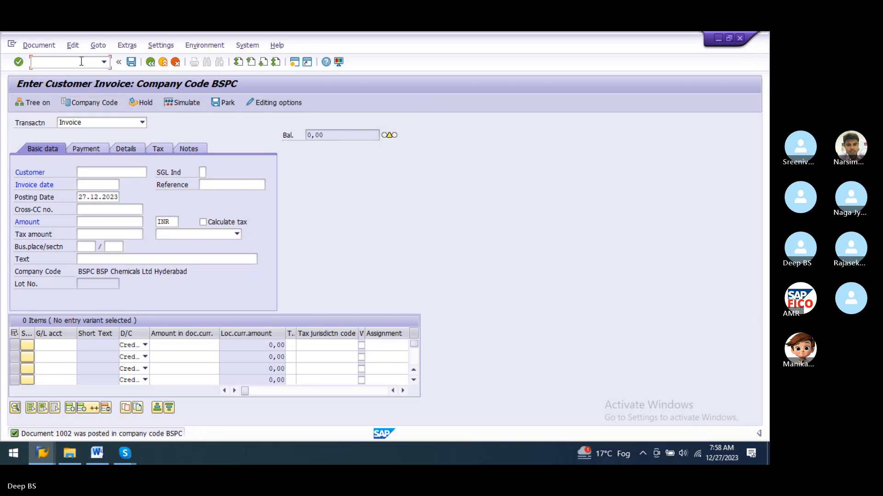
{"action": "type", "text": "/NFBL5N"}
{"action": "key", "text": "Return"}
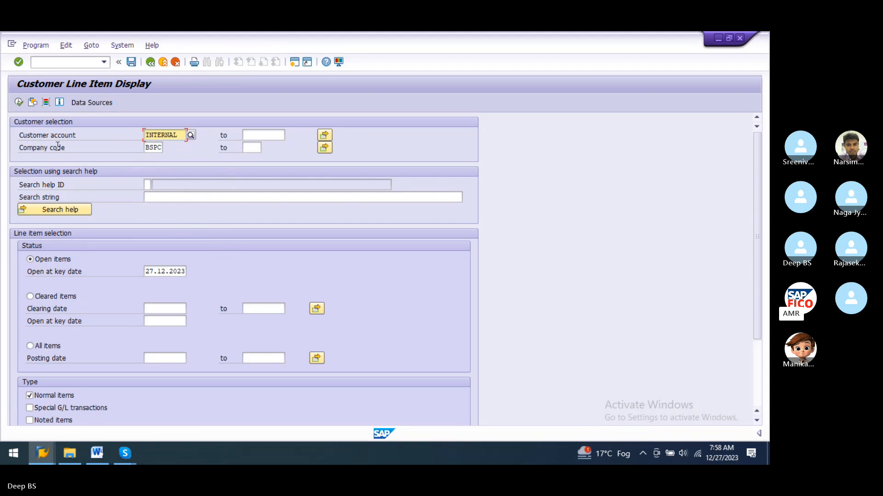
Clear the preset INTERNAL entry from the customer account selection.
{"action": "left_click_drag", "start_coordinate": [180, 137], "coordinate": [98, 137]}
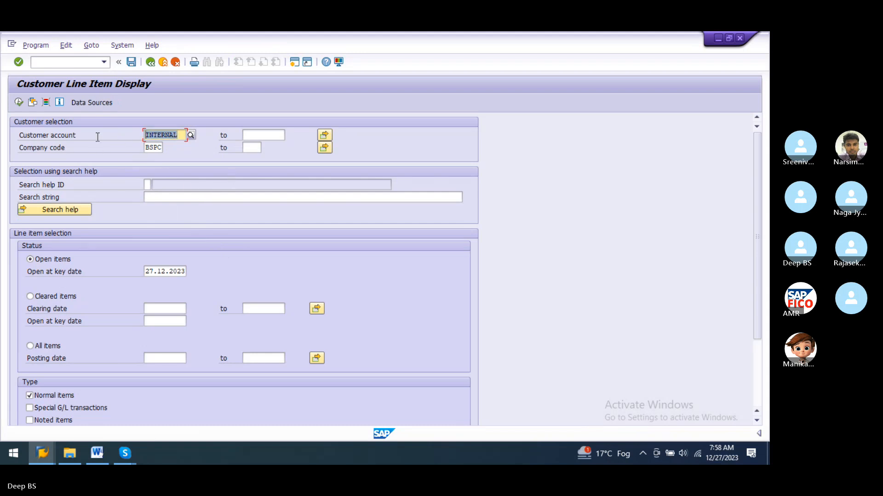
{"action": "key", "text": "F8"}
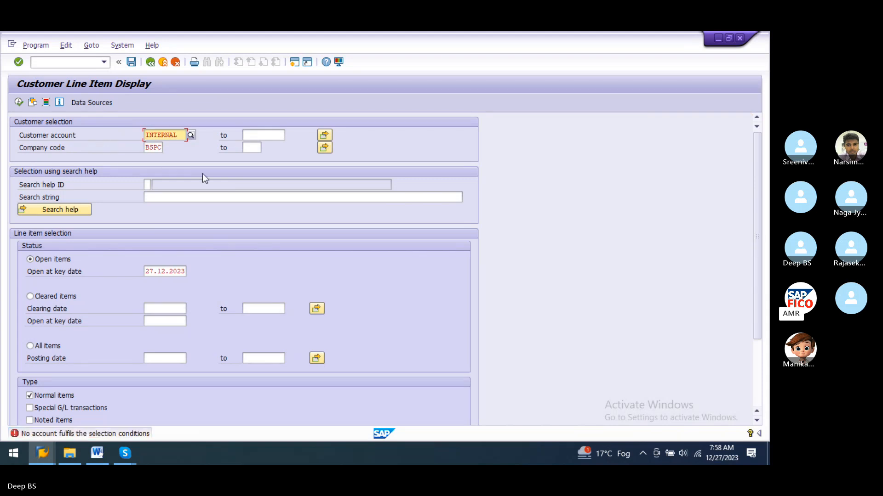
{"action": "key", "text": "Delete"}
{"action": "key", "text": "Delete"}
{"action": "key", "text": "Delete"}
{"action": "key", "text": "Delete"}
{"action": "key", "text": "Delete"}
{"action": "key", "text": "Delete"}
{"action": "key", "text": "Delete"}
{"action": "key", "text": "Delete"}
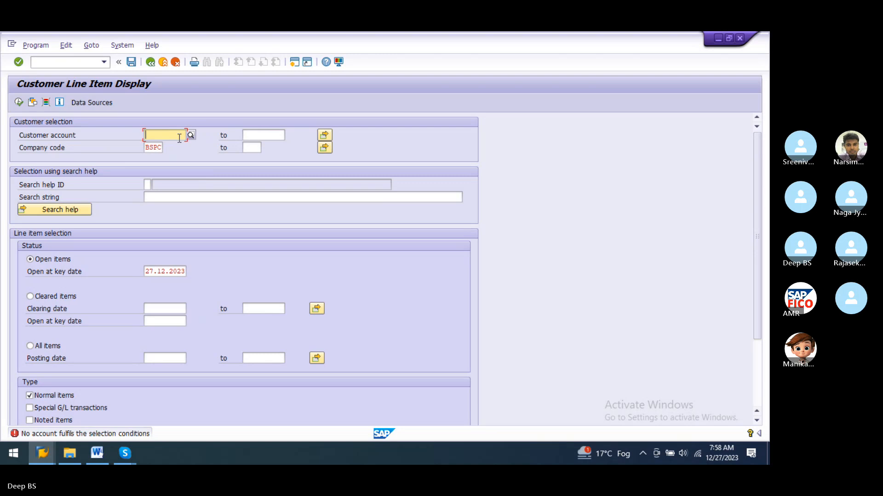
{"action": "type", "text": "C"}
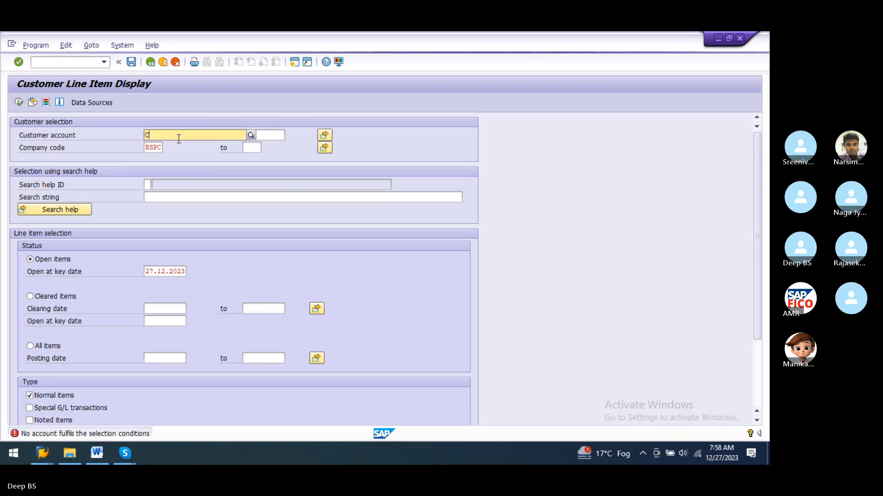
{"action": "key", "text": "BackSpace"}
{"action": "type", "text": "S"}
{"action": "key", "text": "BackSpace"}
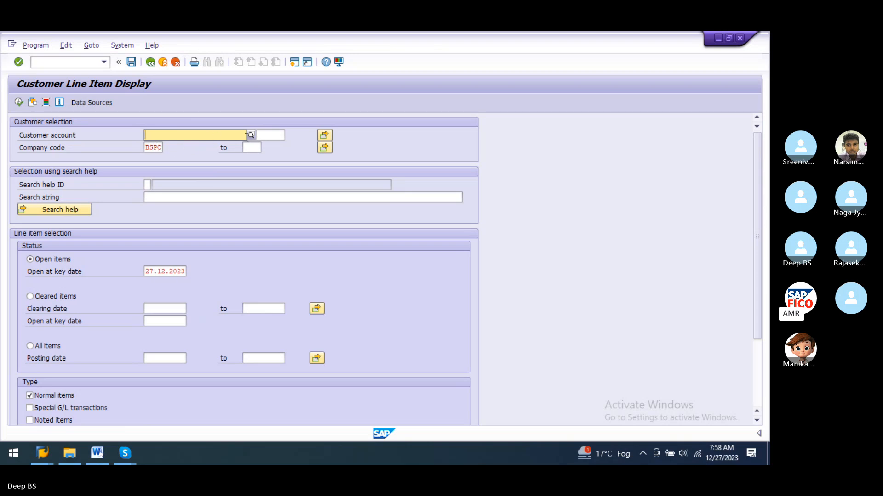
Look up SRINIVAS TRADERS among the BSPC customers as the customer account and display its open line items.
{"action": "left_click", "coordinate": [251, 136]}
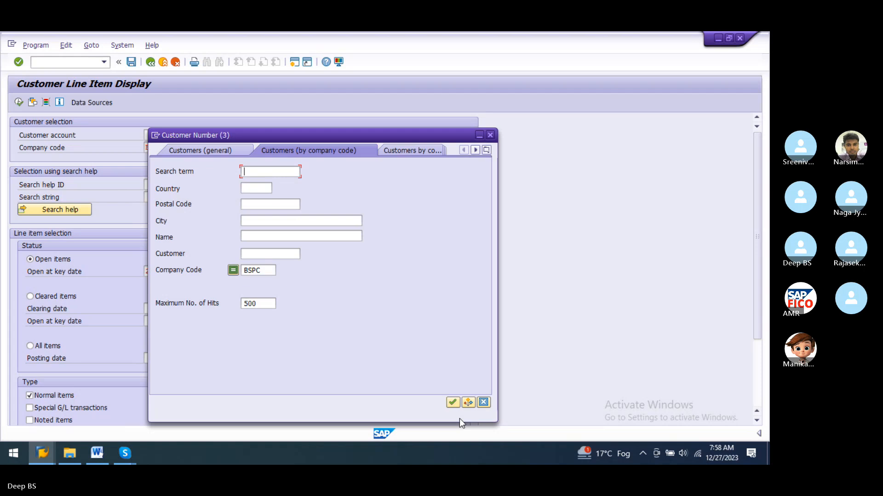
{"action": "left_click", "coordinate": [452, 402]}
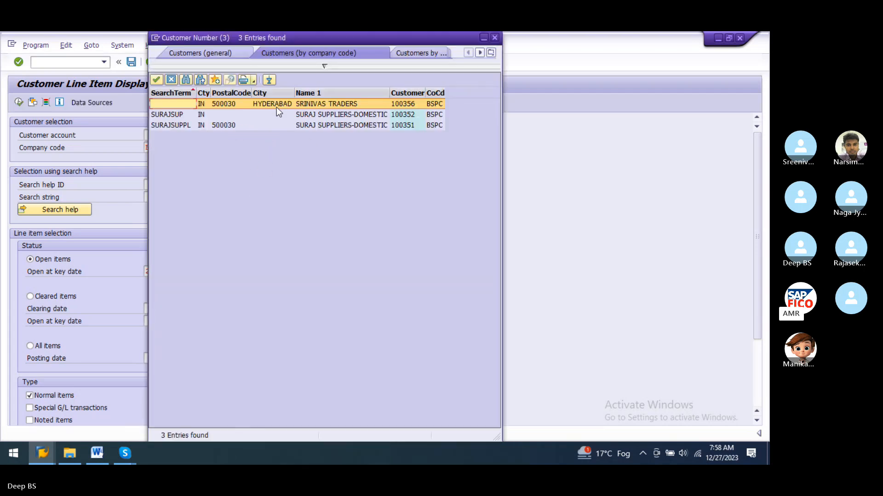
{"action": "left_click", "coordinate": [219, 104]}
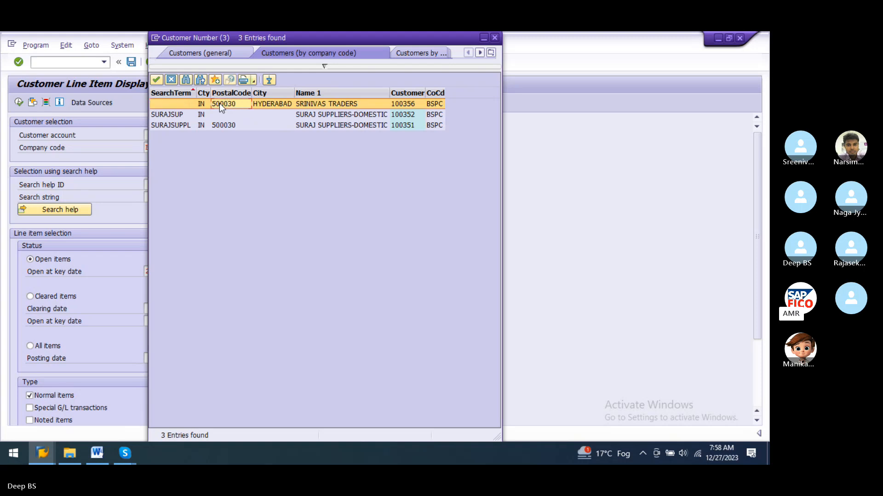
{"action": "double_click", "coordinate": [219, 103]}
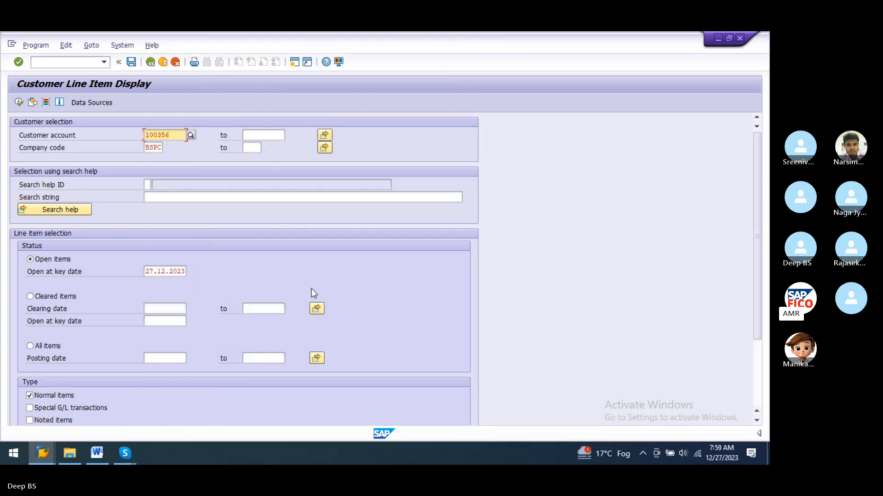
{"action": "left_click", "coordinate": [20, 103]}
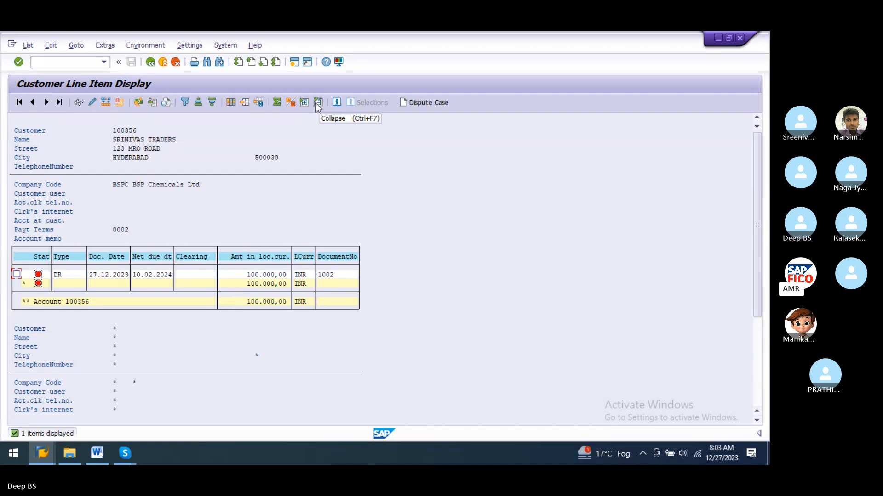
Open the layout change dialog for the customer line items and look through its hidden fields down to the end of the list.
{"action": "left_click", "coordinate": [228, 104]}
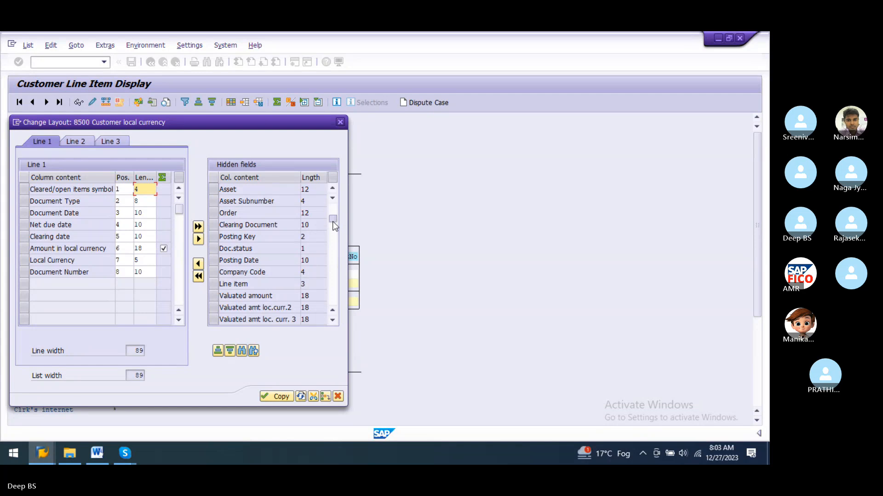
{"action": "scroll", "coordinate": [332, 221], "scroll_direction": "down", "scroll_amount": 3}
{"action": "left_click_drag", "start_coordinate": [332, 220], "coordinate": [335, 248]}
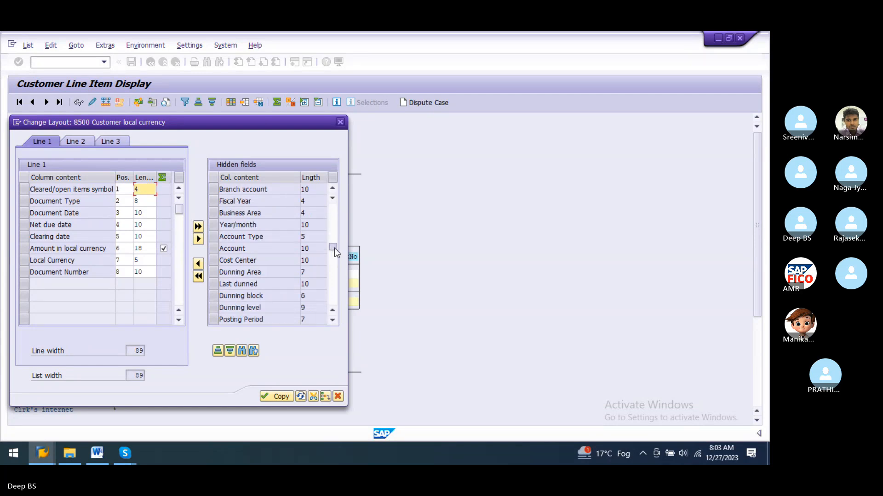
{"action": "scroll", "coordinate": [321, 300], "scroll_direction": "down", "scroll_amount": 5}
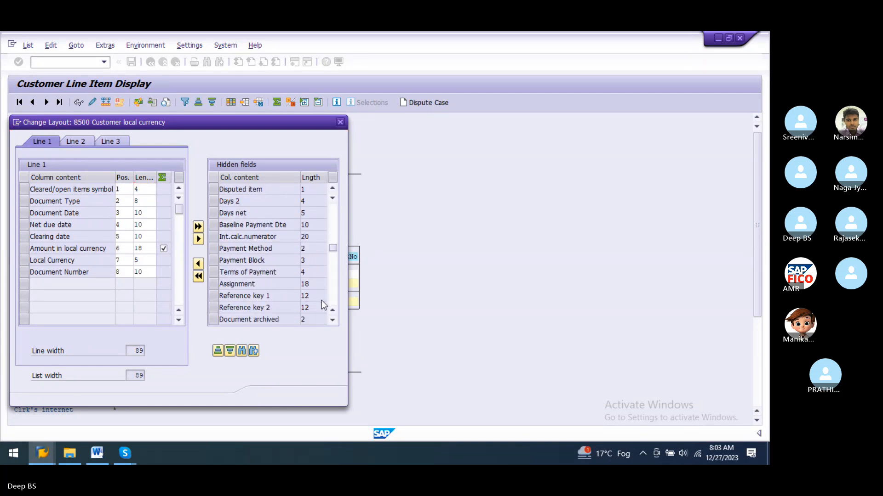
{"action": "scroll", "coordinate": [322, 300], "scroll_direction": "down", "scroll_amount": 2}
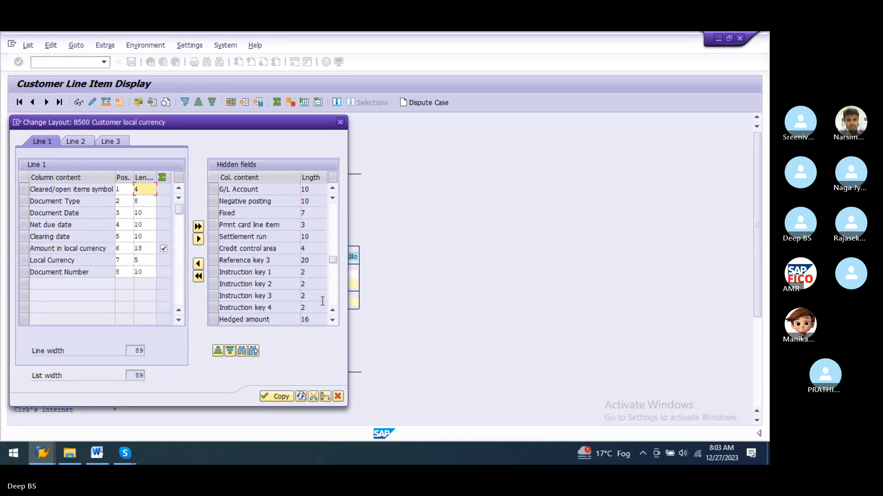
{"action": "scroll", "coordinate": [322, 301], "scroll_direction": "down", "scroll_amount": 1}
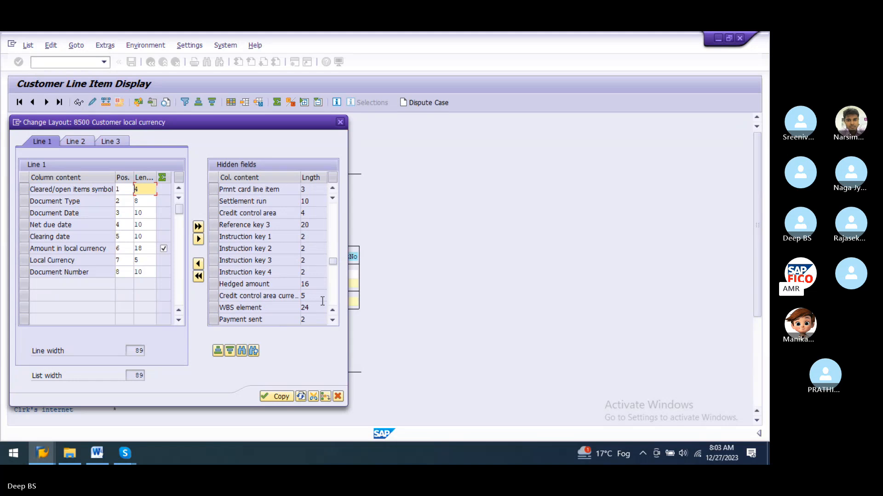
{"action": "scroll", "coordinate": [322, 302], "scroll_direction": "down", "scroll_amount": 2}
{"action": "scroll", "coordinate": [329, 300], "scroll_direction": "down", "scroll_amount": 1}
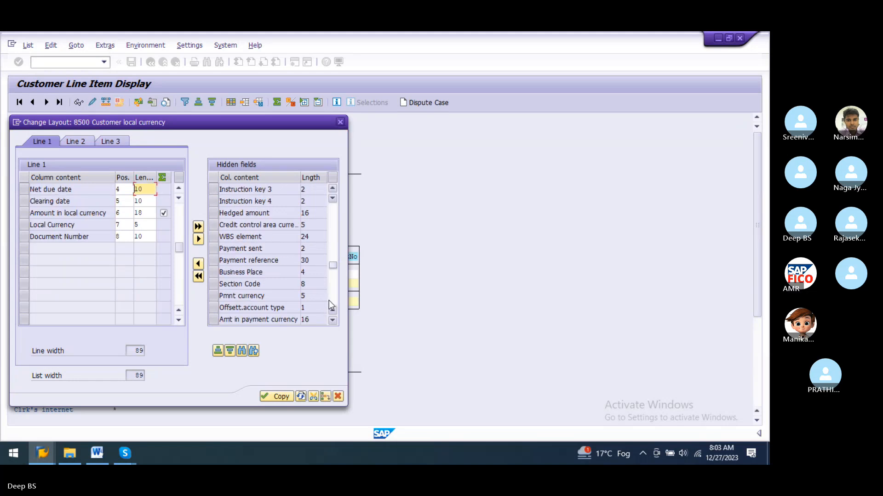
{"action": "scroll", "coordinate": [329, 300], "scroll_direction": "down", "scroll_amount": 2}
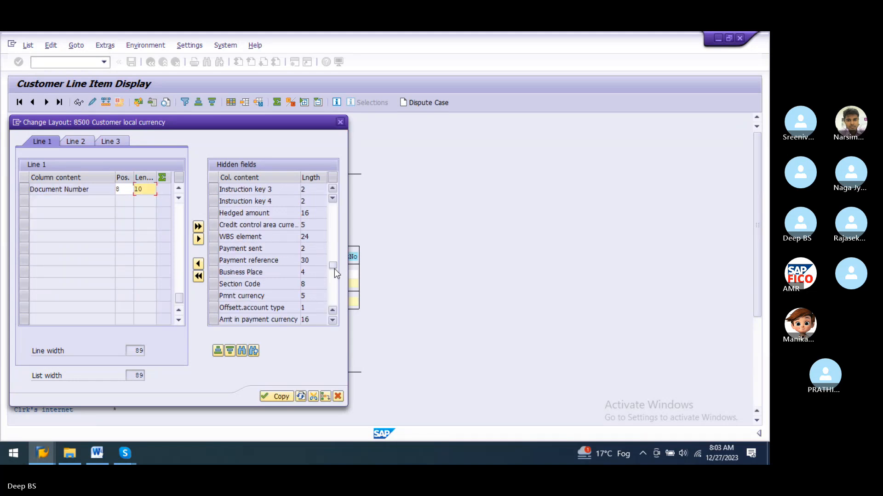
{"action": "left_click_drag", "start_coordinate": [335, 270], "coordinate": [343, 307]}
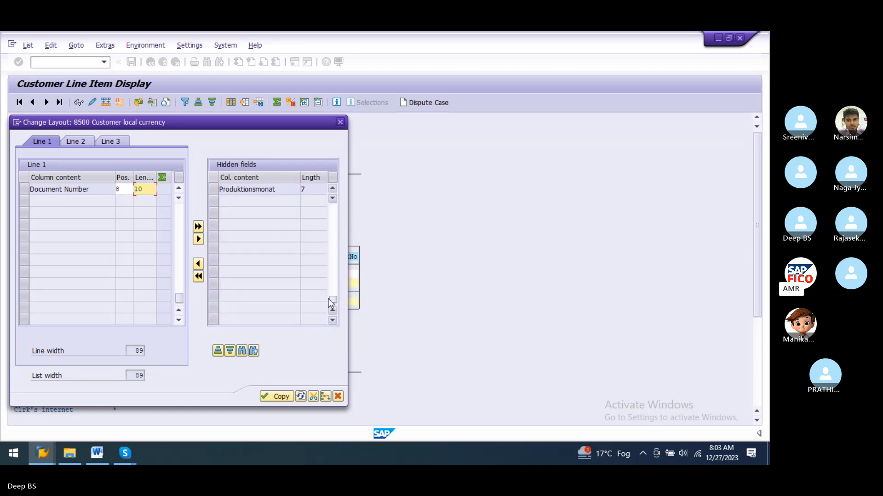
{"action": "left_click_drag", "start_coordinate": [332, 299], "coordinate": [334, 290]}
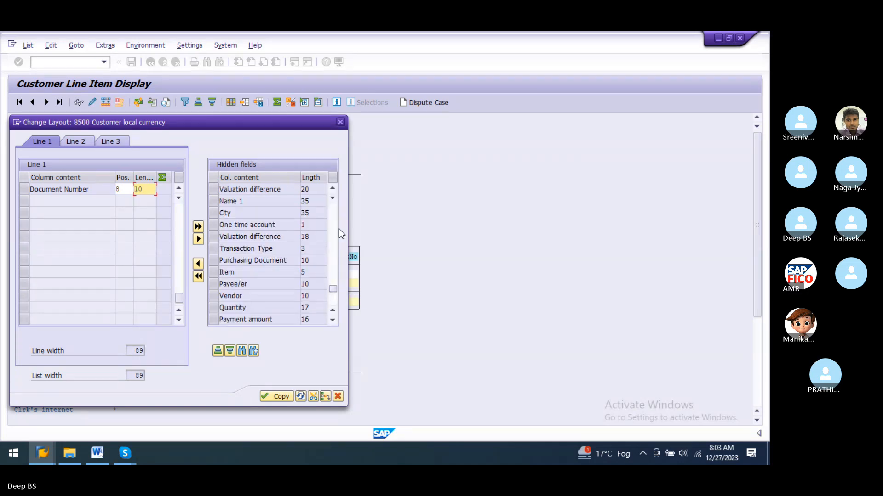
{"action": "scroll", "coordinate": [342, 253], "scroll_direction": "down", "scroll_amount": 2}
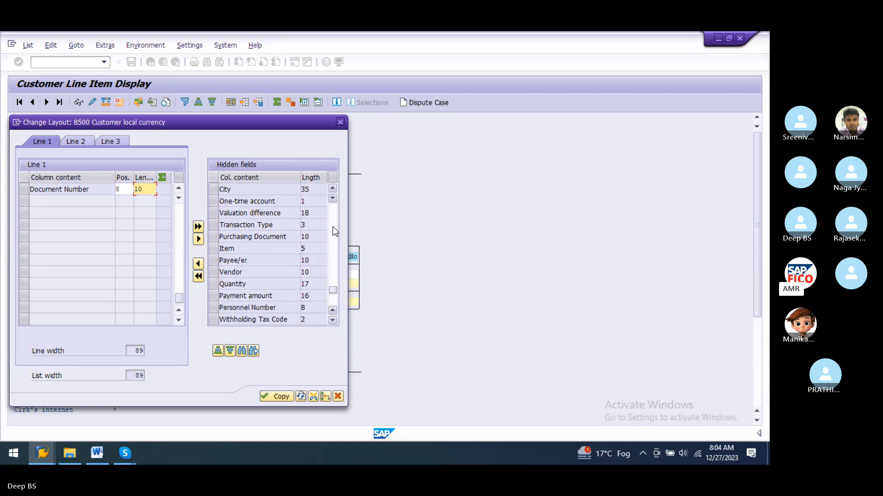
Find the Net due date symbol field among the hidden fields and move it to the layout clipboard.
{"action": "left_click", "coordinate": [333, 200]}
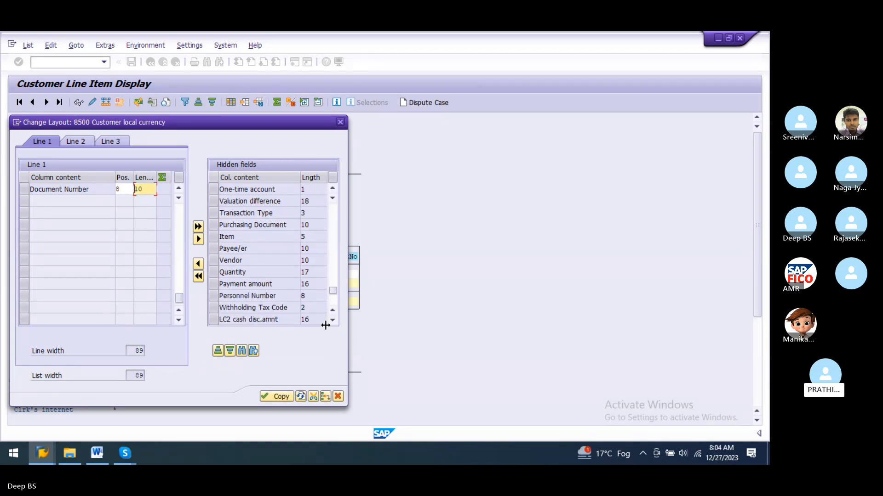
{"action": "left_click", "coordinate": [334, 310]}
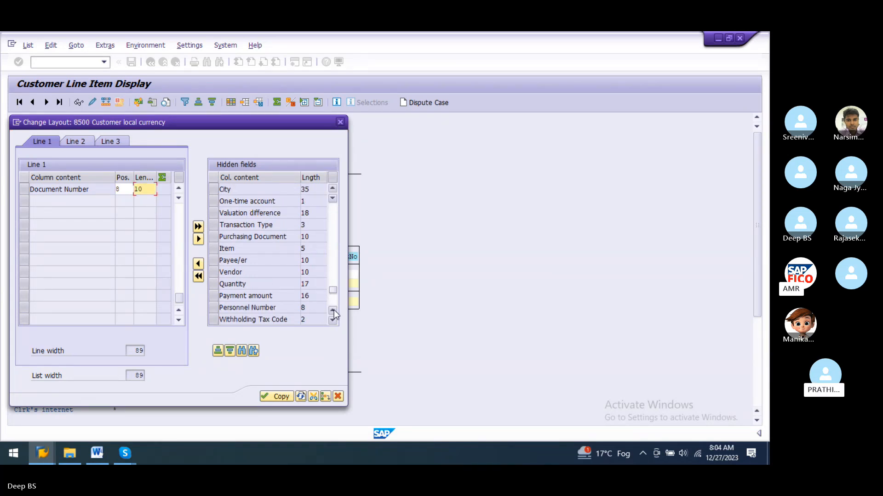
{"action": "left_click", "coordinate": [333, 310]}
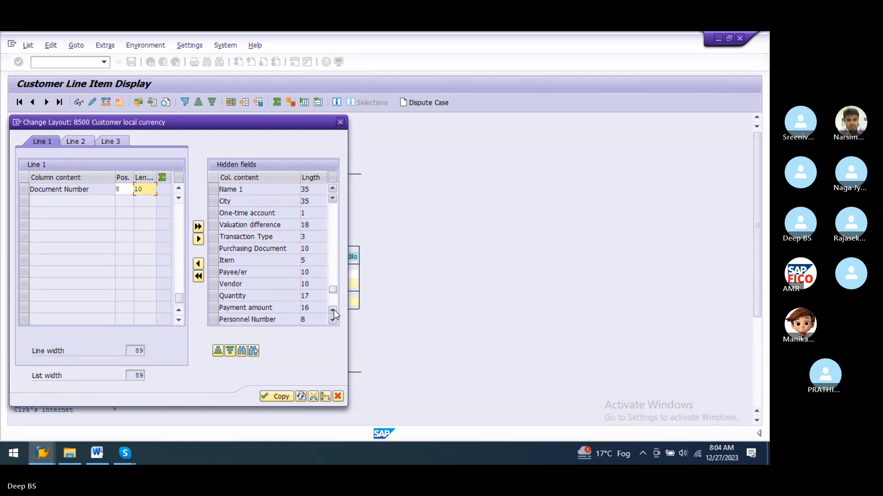
{"action": "left_click", "coordinate": [334, 310]}
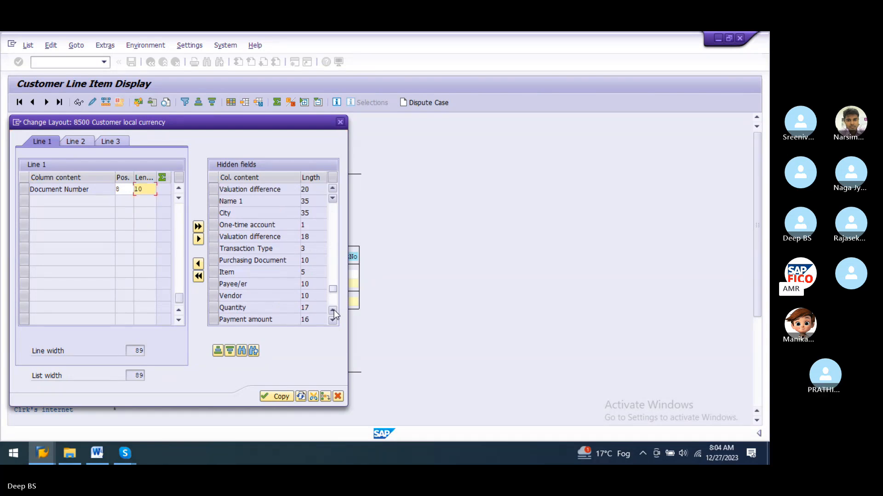
{"action": "left_click", "coordinate": [334, 310]}
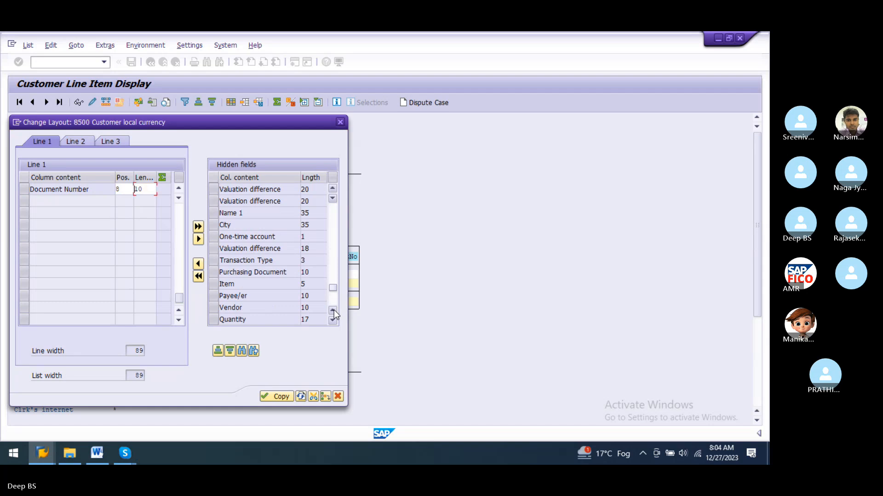
{"action": "left_click", "coordinate": [334, 310]}
{"action": "left_click", "coordinate": [334, 310]}
{"action": "left_click", "coordinate": [334, 310]}
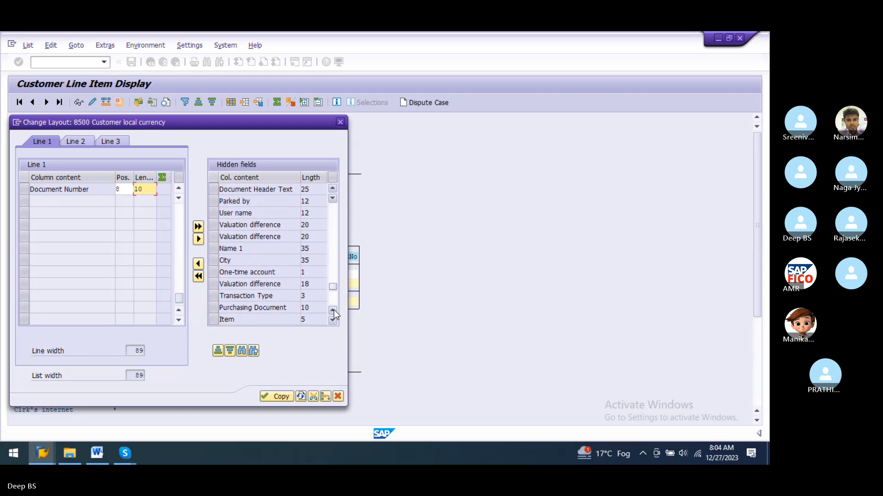
{"action": "left_click", "coordinate": [333, 310]}
{"action": "left_click", "coordinate": [334, 310]}
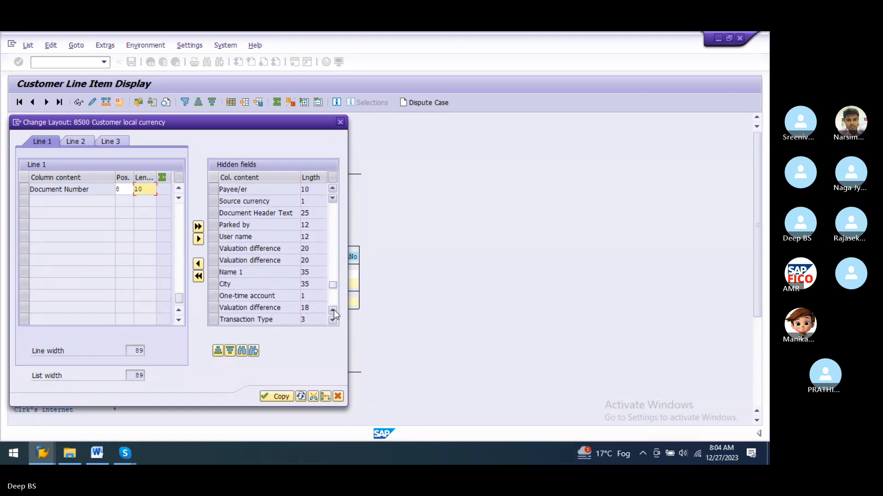
{"action": "left_click", "coordinate": [334, 310]}
{"action": "left_click", "coordinate": [334, 310]}
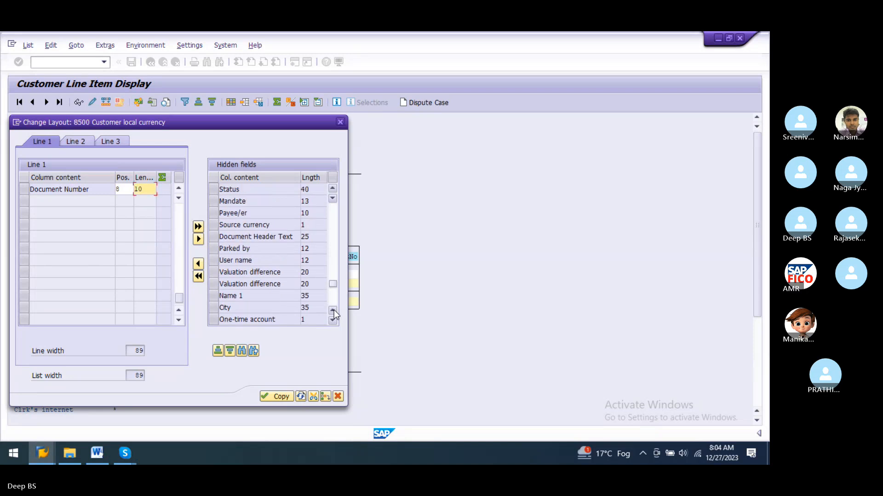
{"action": "left_click", "coordinate": [333, 310]}
{"action": "left_click", "coordinate": [334, 310]}
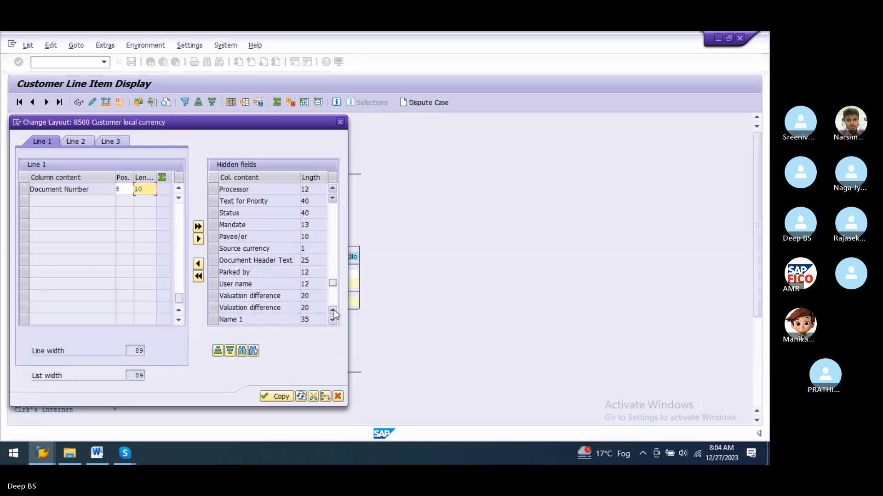
{"action": "left_click", "coordinate": [333, 311]}
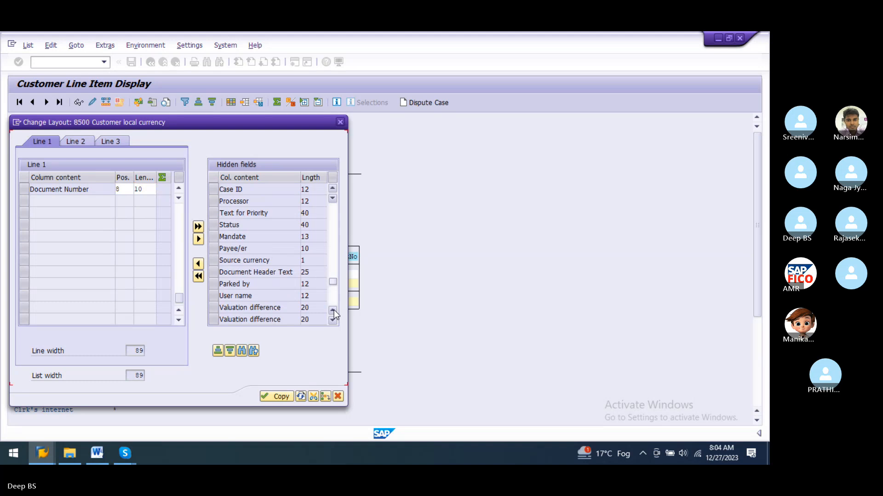
{"action": "left_click", "coordinate": [334, 311]}
{"action": "left_click", "coordinate": [333, 311]}
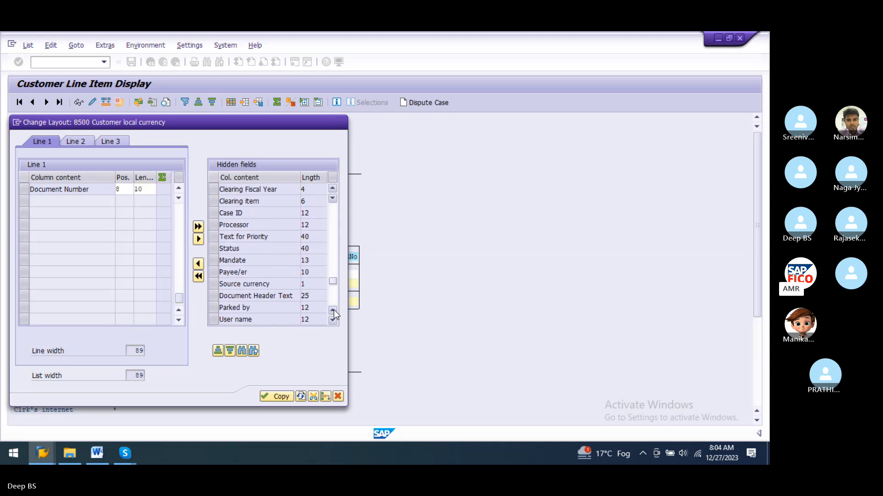
{"action": "left_click", "coordinate": [334, 310]}
{"action": "left_click", "coordinate": [334, 310]}
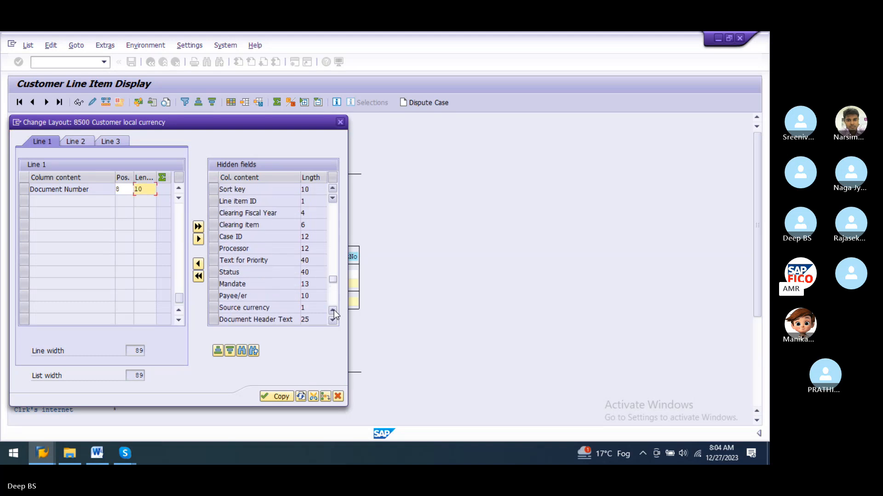
{"action": "left_click", "coordinate": [334, 310]}
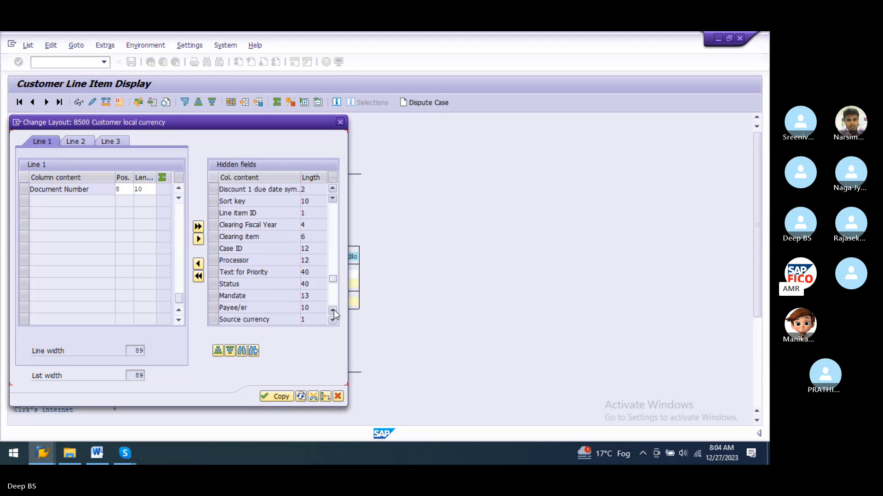
{"action": "left_click", "coordinate": [333, 310]}
{"action": "left_click", "coordinate": [333, 311]}
{"action": "left_click", "coordinate": [334, 311]}
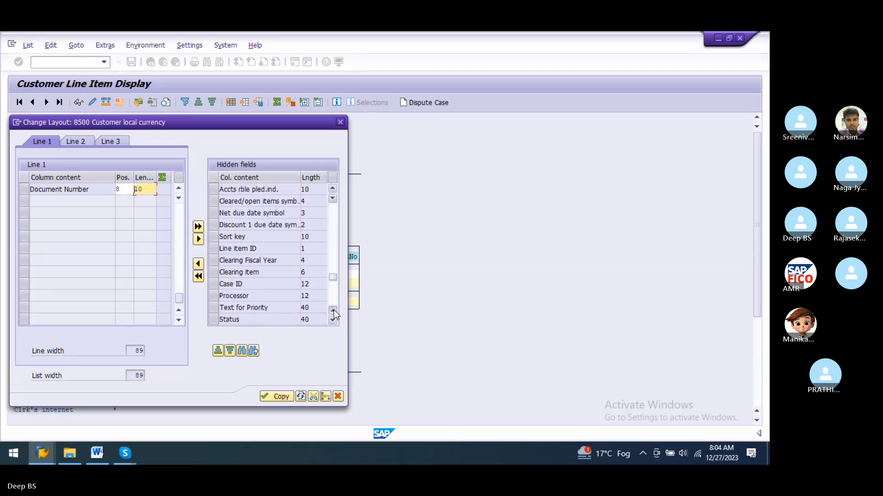
{"action": "left_click", "coordinate": [334, 310]}
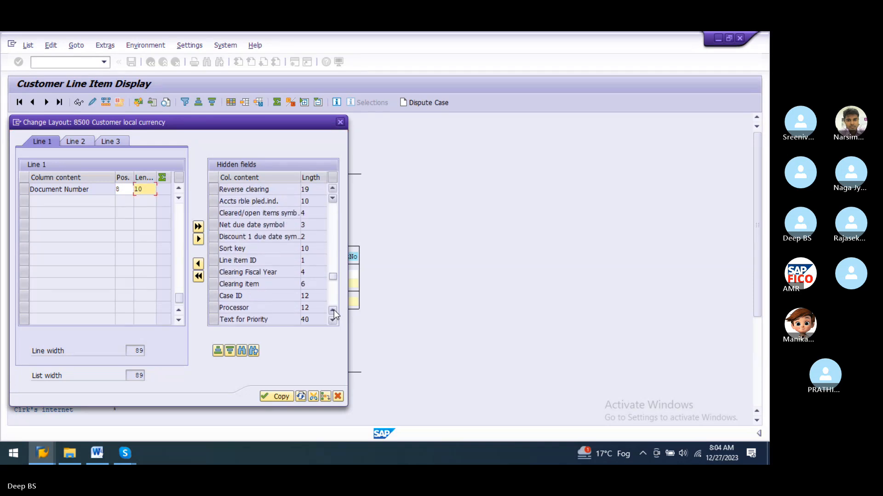
{"action": "left_click", "coordinate": [333, 197]}
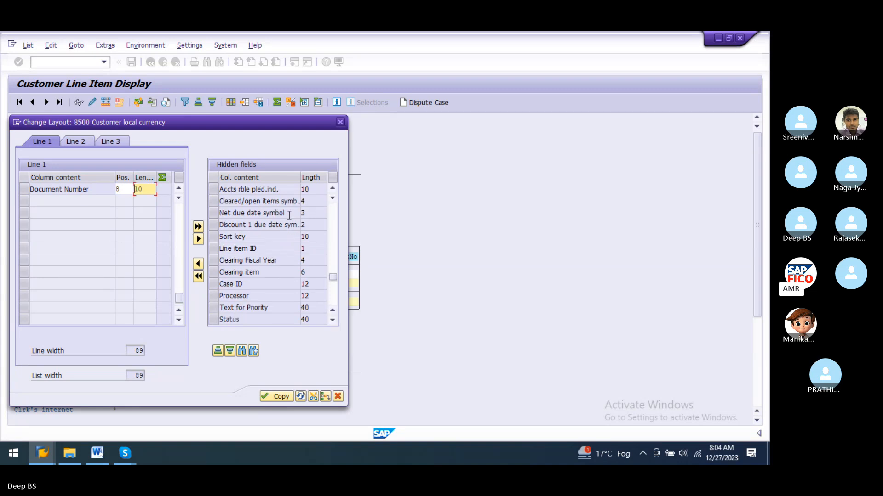
{"action": "double_click", "coordinate": [232, 214]}
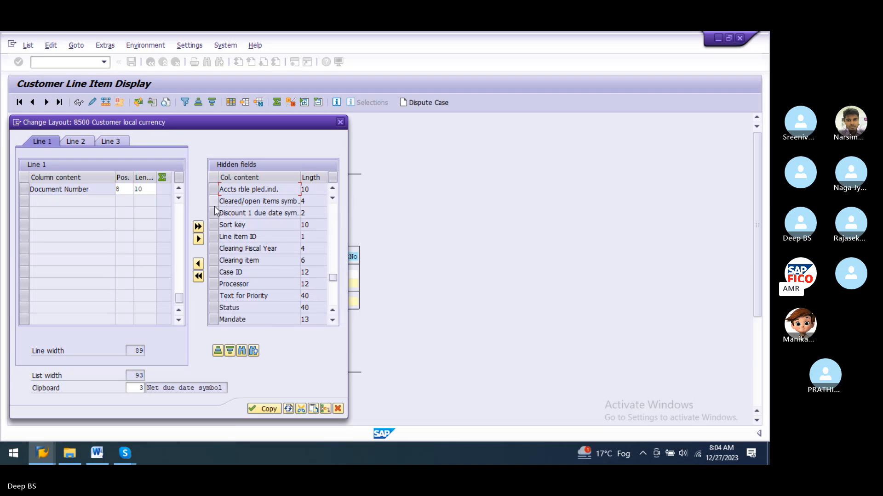
Look through the remaining hidden fields of the customer line item layout, from Accts rble pled.ind. to the end of the list.
{"action": "left_click", "coordinate": [334, 201]}
{"action": "left_click", "coordinate": [333, 201]}
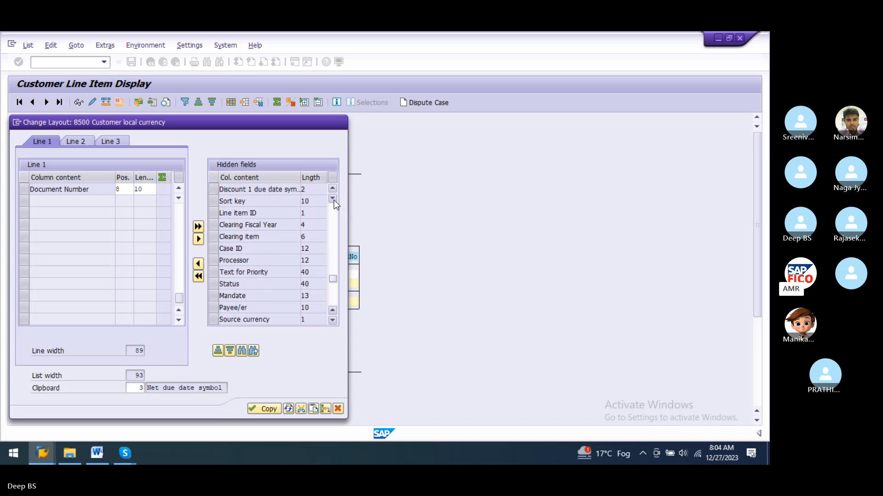
{"action": "left_click", "coordinate": [333, 199]}
{"action": "left_click", "coordinate": [333, 199]}
{"action": "left_click", "coordinate": [333, 199]}
{"action": "left_click", "coordinate": [333, 199]}
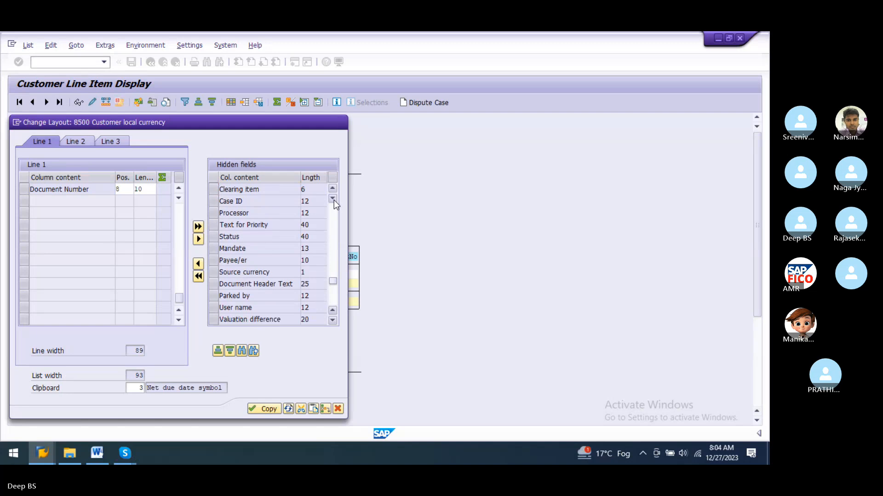
{"action": "left_click", "coordinate": [333, 199]}
{"action": "left_click", "coordinate": [333, 199]}
{"action": "left_click", "coordinate": [332, 199]}
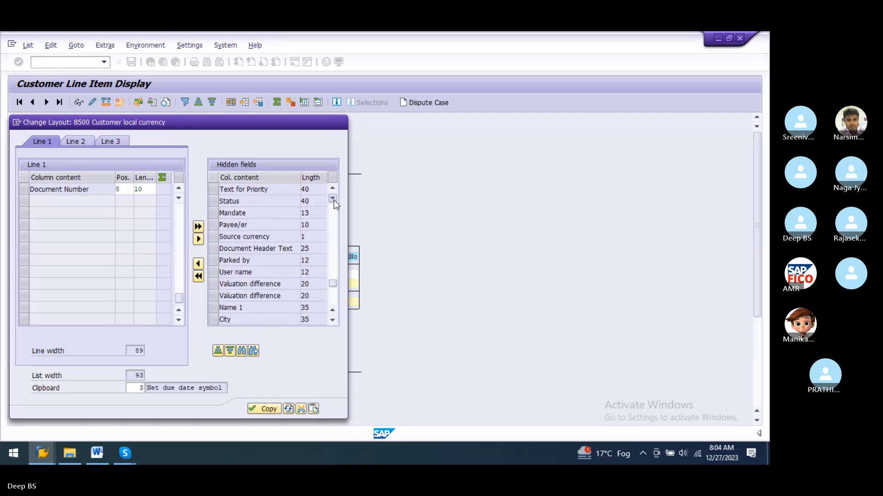
{"action": "left_click", "coordinate": [333, 199]}
{"action": "left_click", "coordinate": [332, 199]}
{"action": "left_click", "coordinate": [332, 199]}
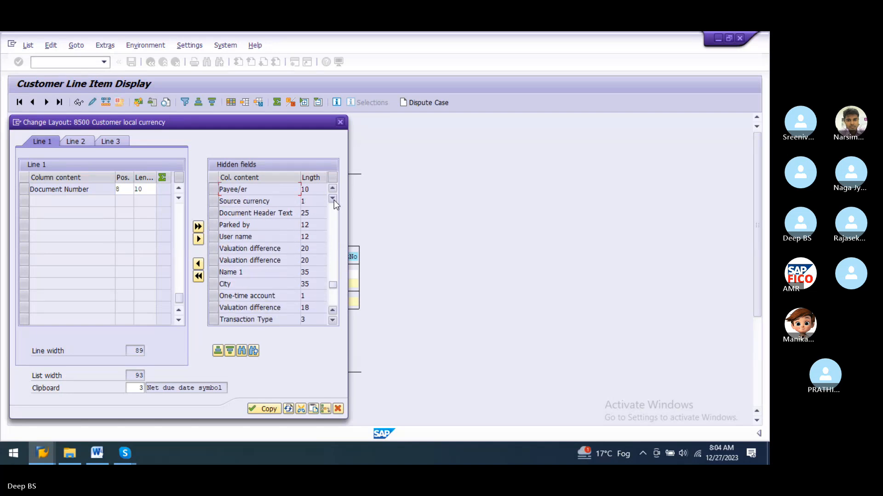
{"action": "left_click", "coordinate": [333, 199]}
{"action": "left_click", "coordinate": [333, 199]}
{"action": "left_click", "coordinate": [333, 199]}
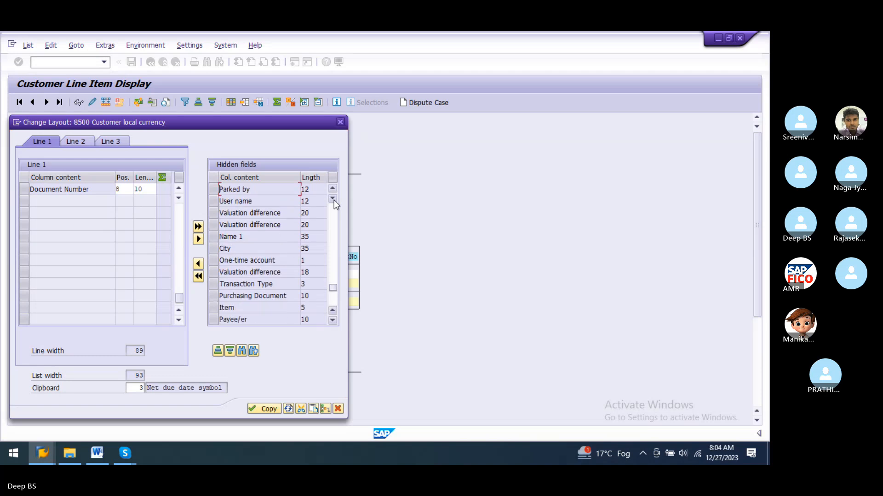
{"action": "left_click", "coordinate": [333, 199]}
{"action": "left_click", "coordinate": [333, 199]}
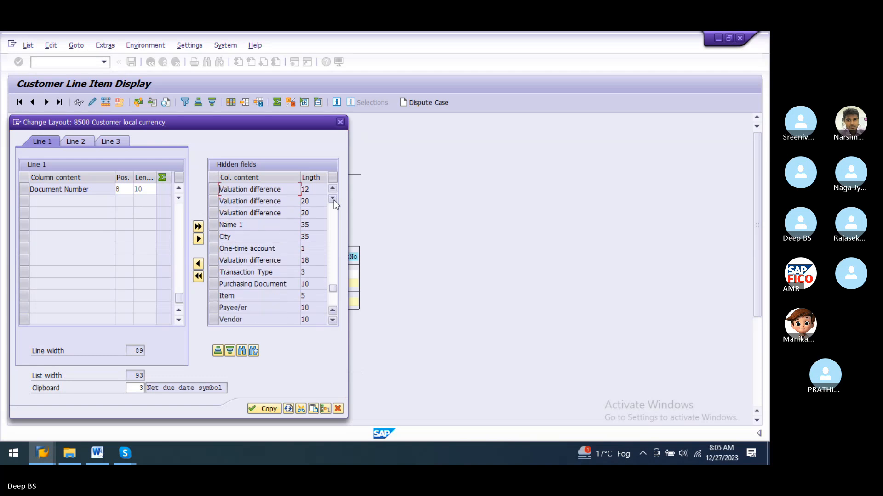
{"action": "left_click", "coordinate": [333, 199]}
{"action": "left_click", "coordinate": [333, 199]}
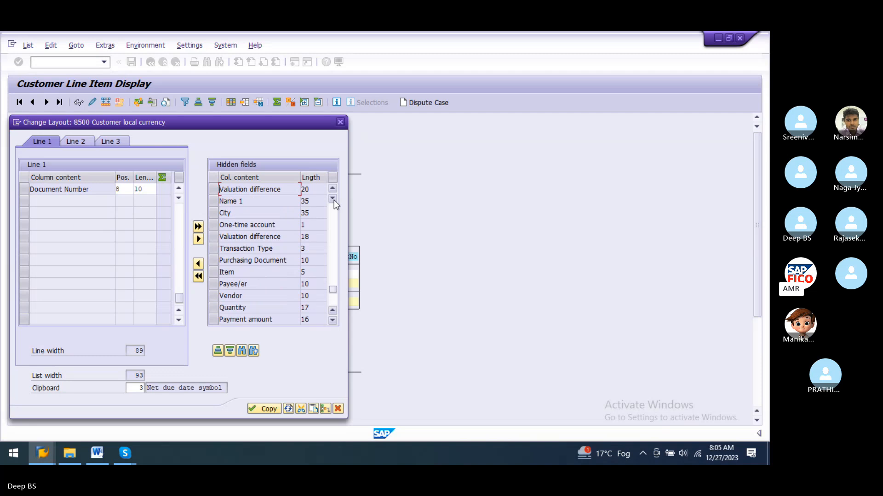
{"action": "left_click", "coordinate": [332, 199]}
{"action": "left_click", "coordinate": [332, 199]}
{"action": "left_click", "coordinate": [333, 199]}
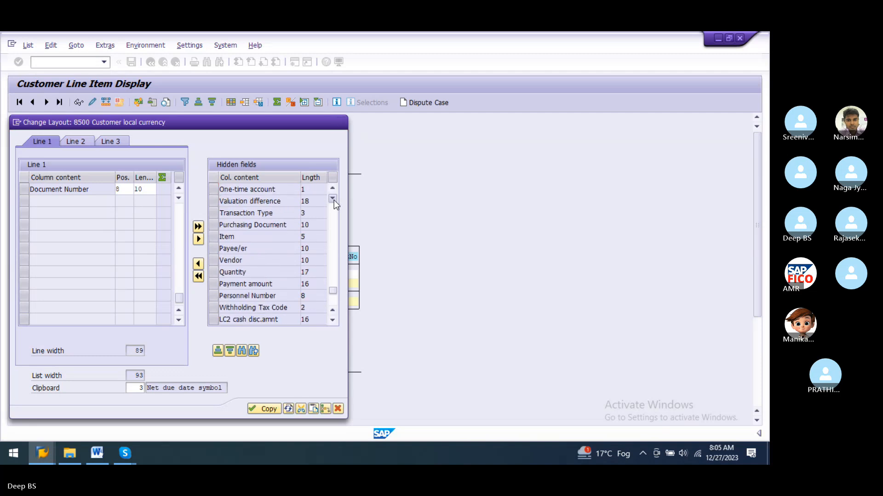
{"action": "left_click", "coordinate": [333, 199]}
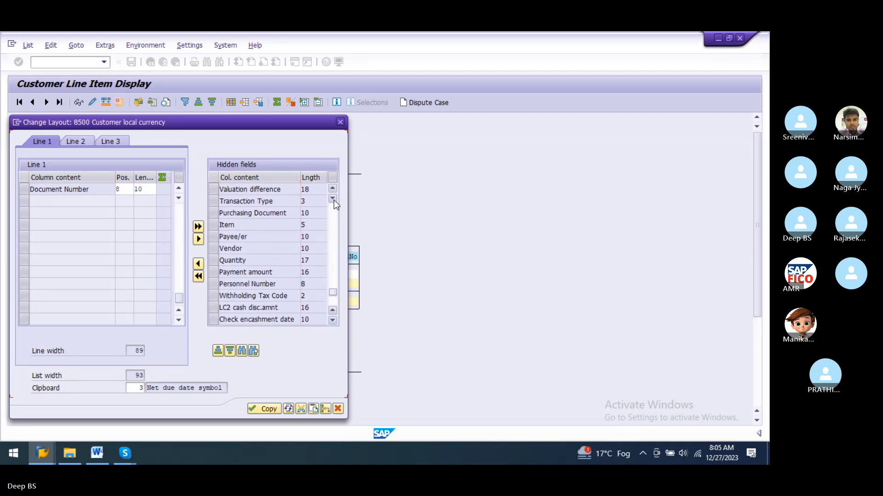
{"action": "left_click", "coordinate": [333, 199]}
{"action": "left_click", "coordinate": [333, 199]}
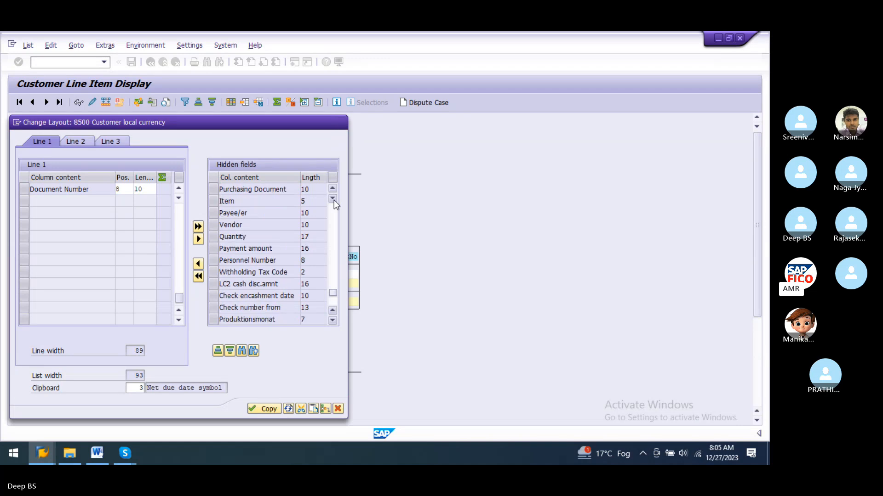
{"action": "left_click", "coordinate": [333, 199]}
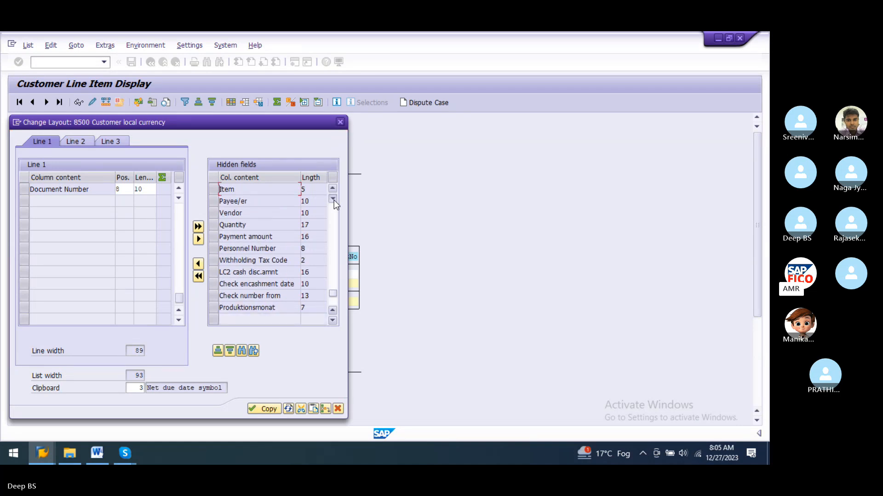
{"action": "left_click", "coordinate": [332, 199]}
{"action": "left_click", "coordinate": [332, 199]}
{"action": "left_click", "coordinate": [333, 199]}
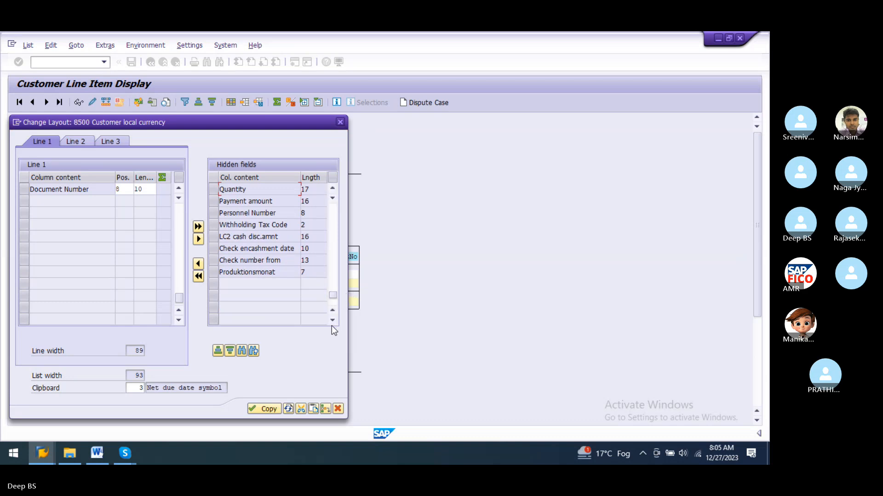
Go back to the beginning of the hidden fields and read through them again, from Asset as far as Discount Percent 1.
{"action": "left_click", "coordinate": [332, 312]}
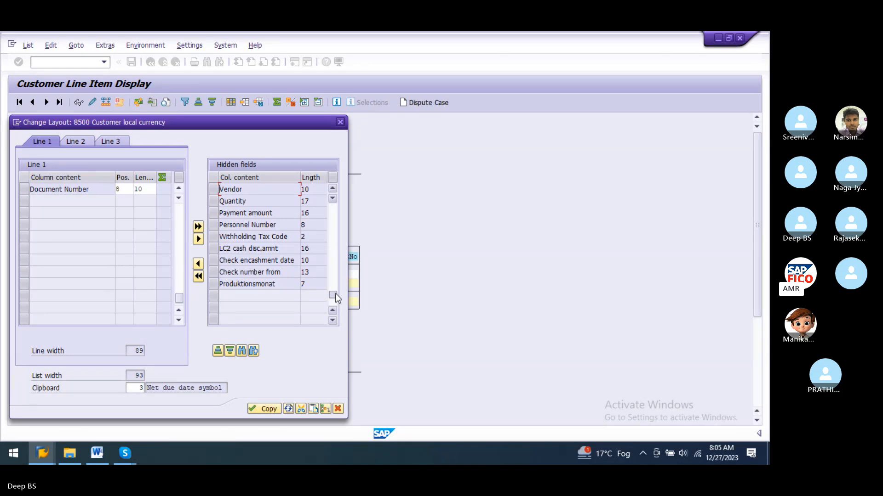
{"action": "left_click_drag", "start_coordinate": [332, 296], "coordinate": [337, 196]}
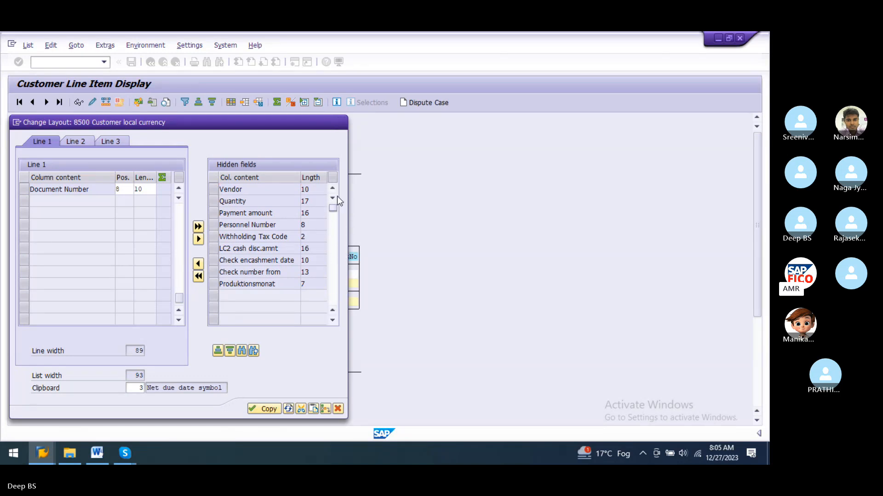
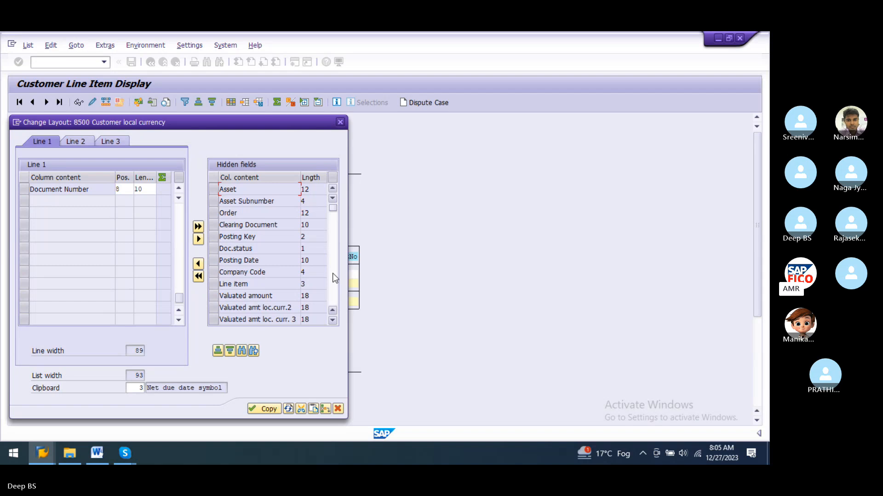
{"action": "left_click", "coordinate": [333, 197]}
{"action": "left_click", "coordinate": [333, 322]}
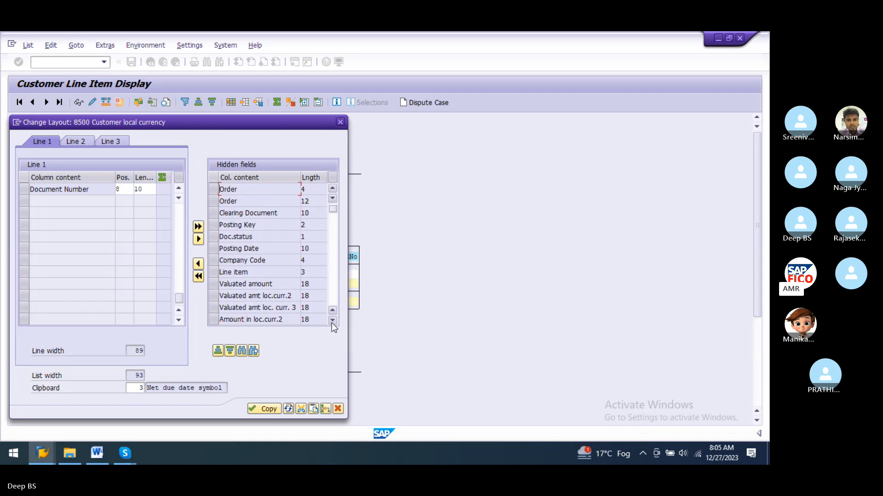
{"action": "left_click", "coordinate": [333, 322]}
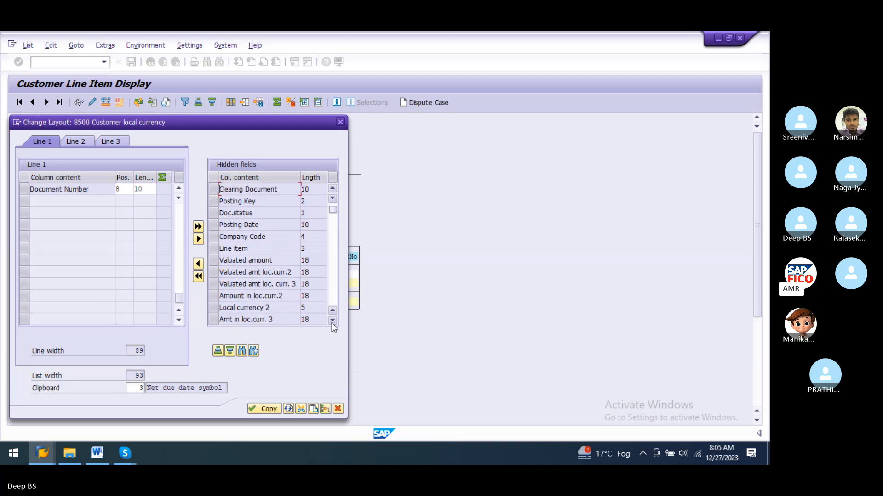
{"action": "left_click", "coordinate": [332, 322]}
{"action": "left_click", "coordinate": [332, 321]}
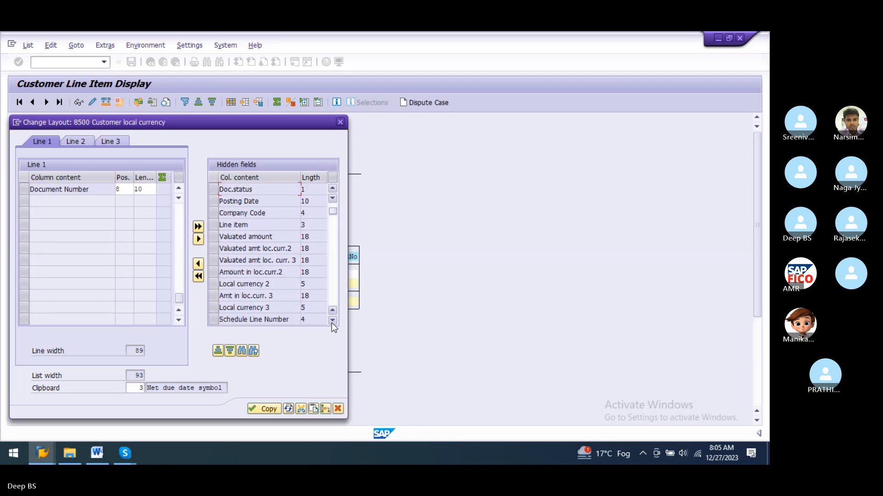
{"action": "left_click", "coordinate": [332, 322]}
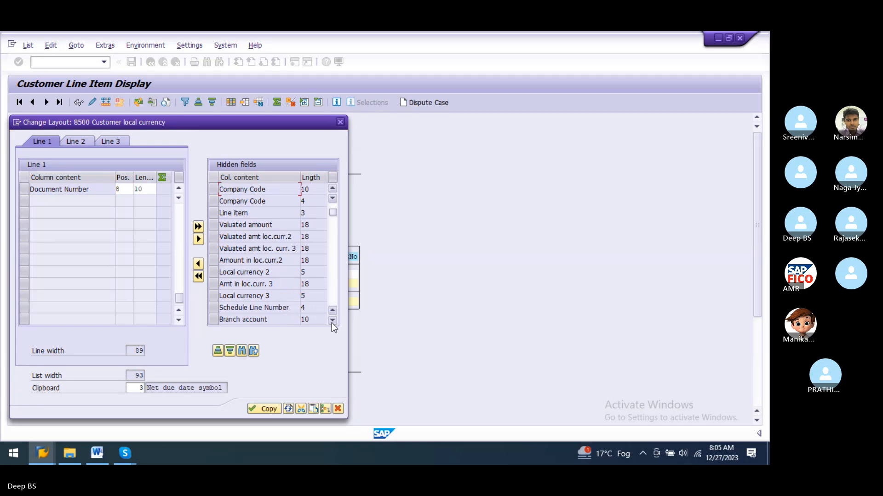
{"action": "left_click", "coordinate": [332, 321]}
{"action": "left_click", "coordinate": [332, 321]}
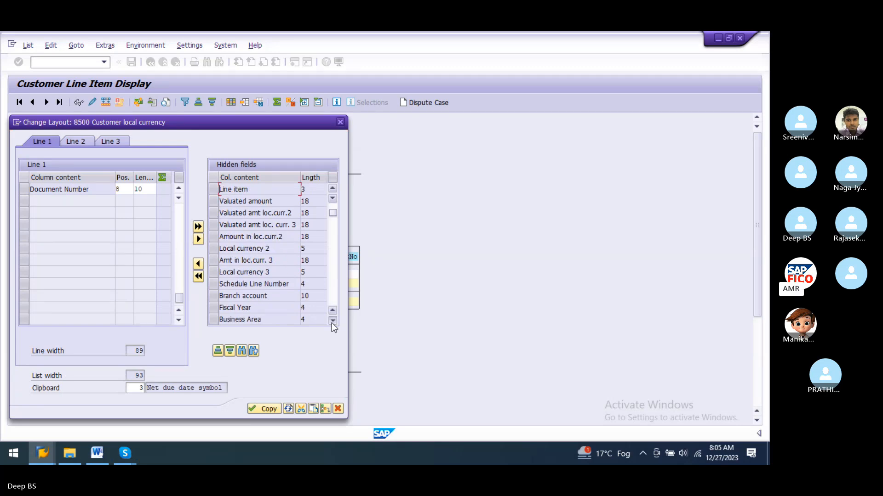
{"action": "left_click", "coordinate": [332, 322]}
{"action": "left_click", "coordinate": [332, 321]}
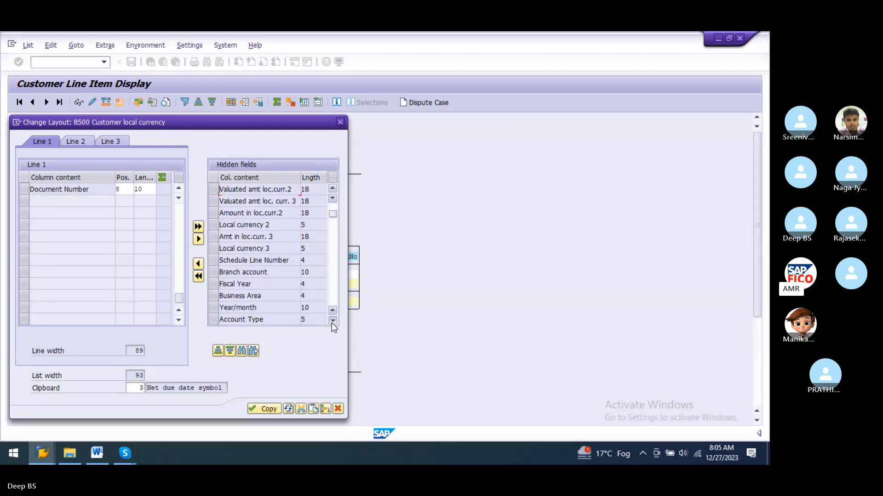
{"action": "left_click", "coordinate": [332, 322]}
{"action": "left_click", "coordinate": [332, 322]}
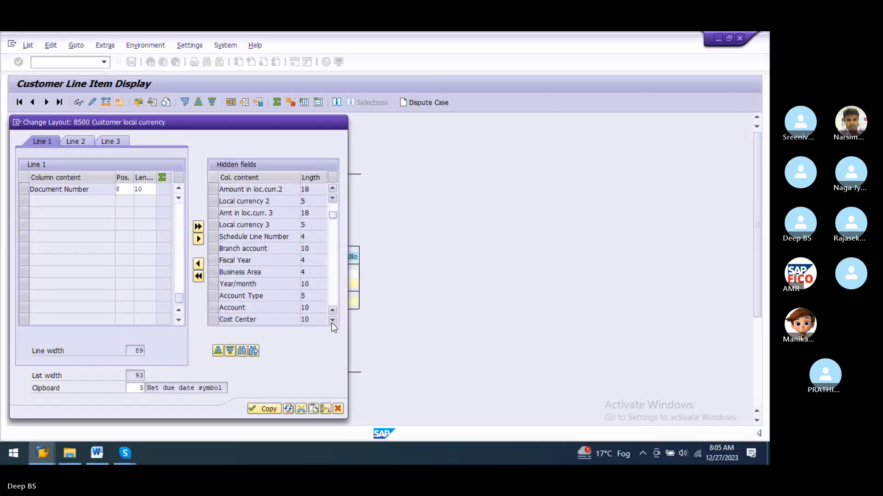
{"action": "left_click", "coordinate": [332, 321]}
{"action": "left_click", "coordinate": [331, 321]}
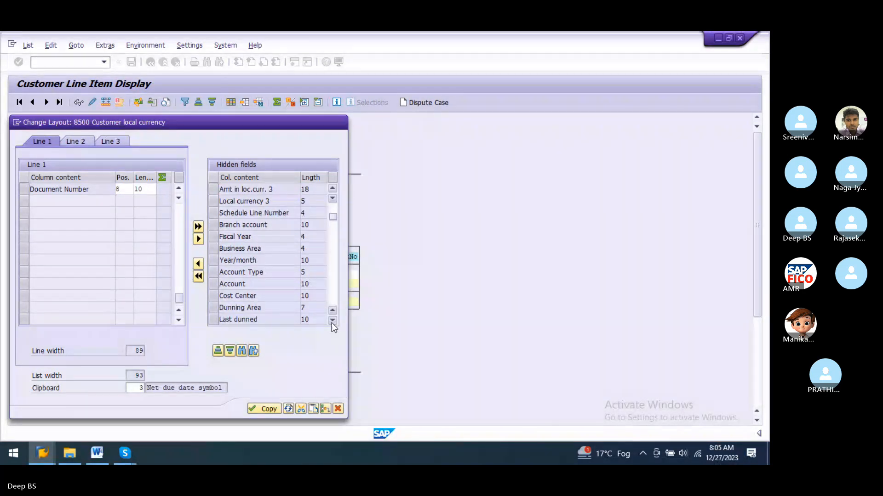
{"action": "left_click", "coordinate": [332, 321]}
{"action": "left_click", "coordinate": [332, 322]}
{"action": "left_click", "coordinate": [332, 322]}
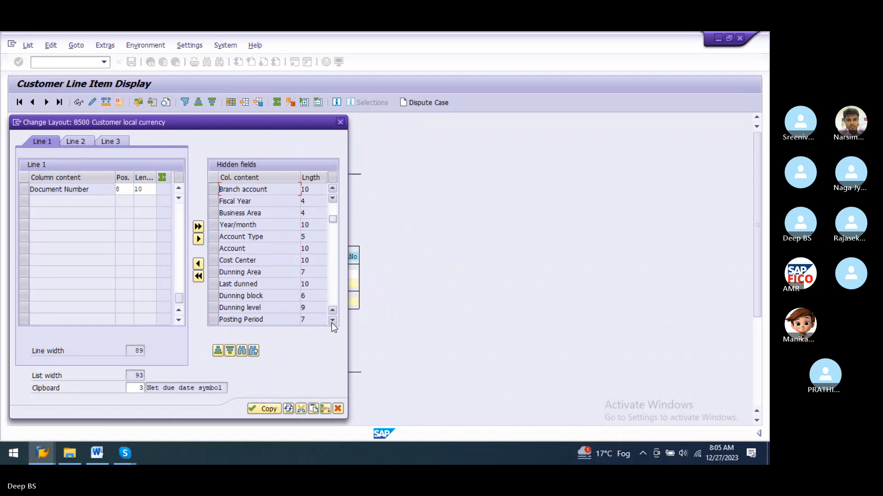
{"action": "left_click", "coordinate": [332, 321]}
{"action": "left_click", "coordinate": [331, 321]}
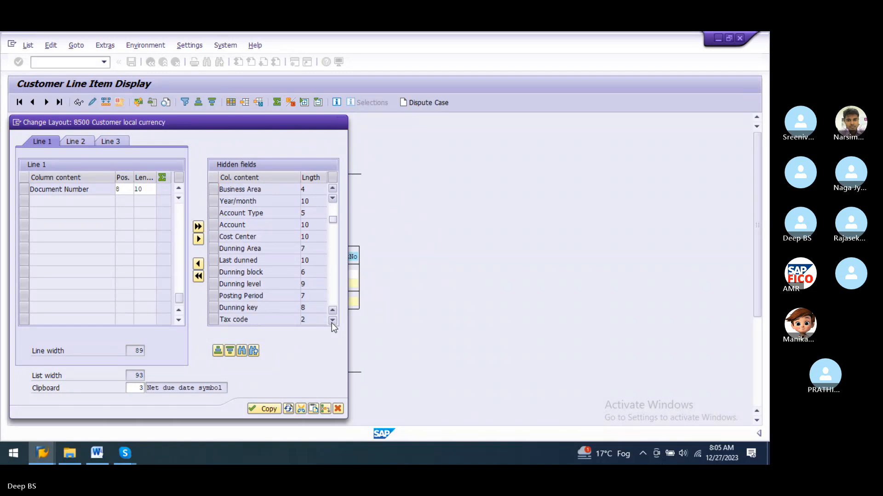
{"action": "left_click", "coordinate": [332, 322]}
{"action": "left_click", "coordinate": [332, 321]}
{"action": "left_click", "coordinate": [331, 322]}
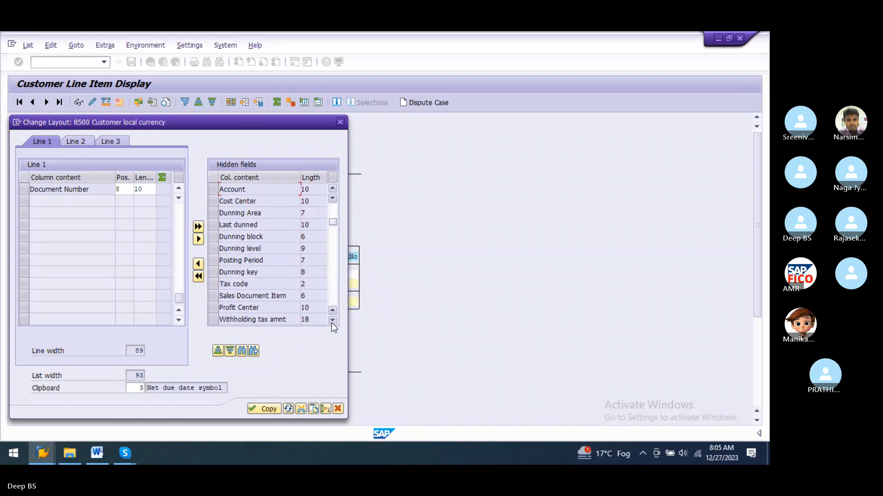
{"action": "left_click", "coordinate": [332, 321]}
{"action": "left_click", "coordinate": [332, 321]}
{"action": "left_click", "coordinate": [332, 322]}
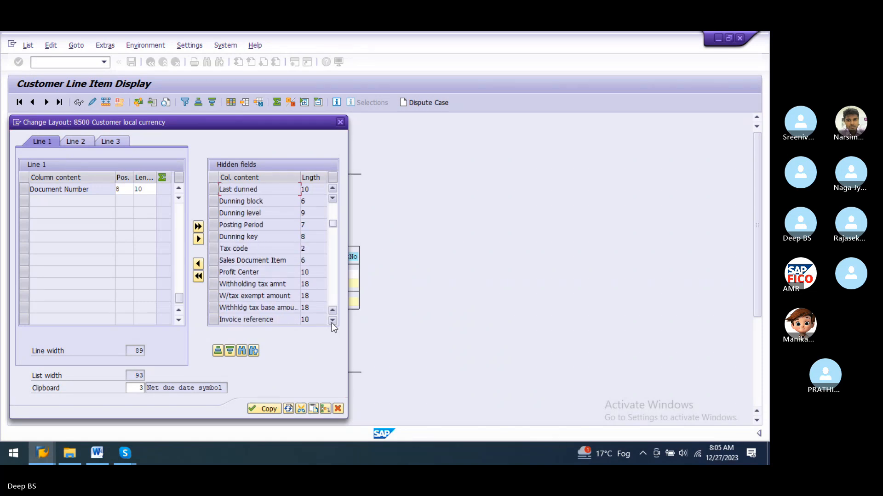
{"action": "left_click", "coordinate": [332, 322]}
{"action": "left_click", "coordinate": [332, 321]}
{"action": "left_click", "coordinate": [332, 322]}
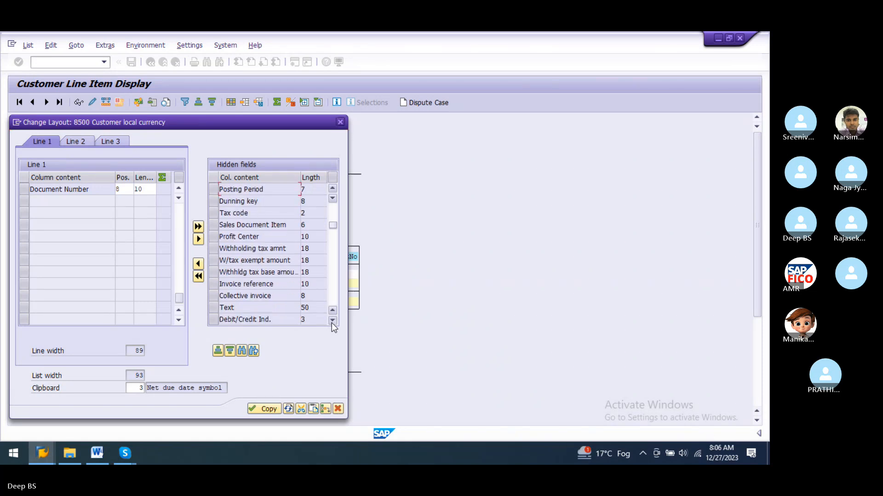
{"action": "left_click", "coordinate": [332, 322]}
{"action": "left_click", "coordinate": [333, 322]}
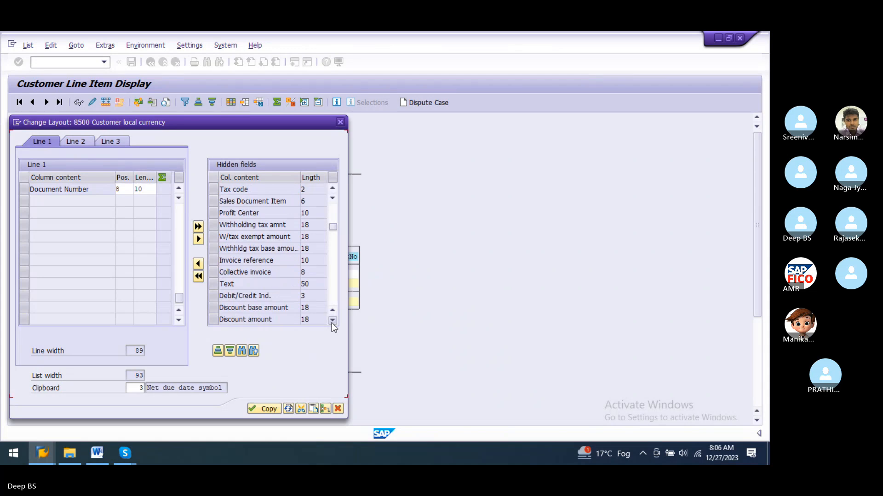
{"action": "left_click", "coordinate": [332, 322]}
{"action": "left_click", "coordinate": [332, 322]}
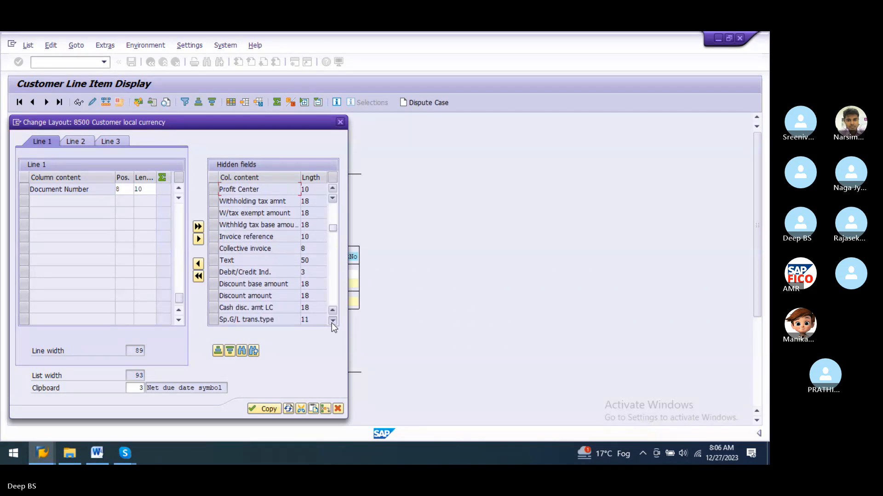
{"action": "left_click", "coordinate": [333, 321]}
{"action": "left_click", "coordinate": [333, 322]}
{"action": "left_click", "coordinate": [332, 321]}
{"action": "left_click", "coordinate": [333, 321]}
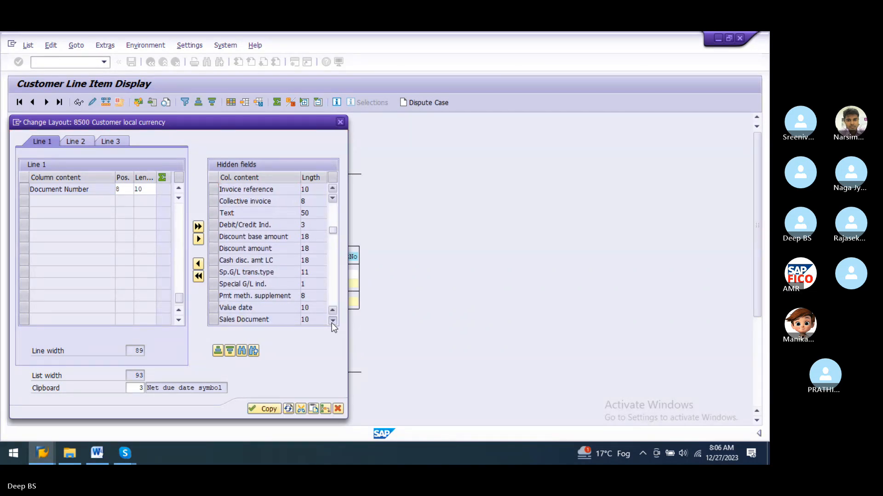
{"action": "left_click", "coordinate": [332, 321]}
{"action": "left_click", "coordinate": [332, 321]}
{"action": "left_click", "coordinate": [332, 321]}
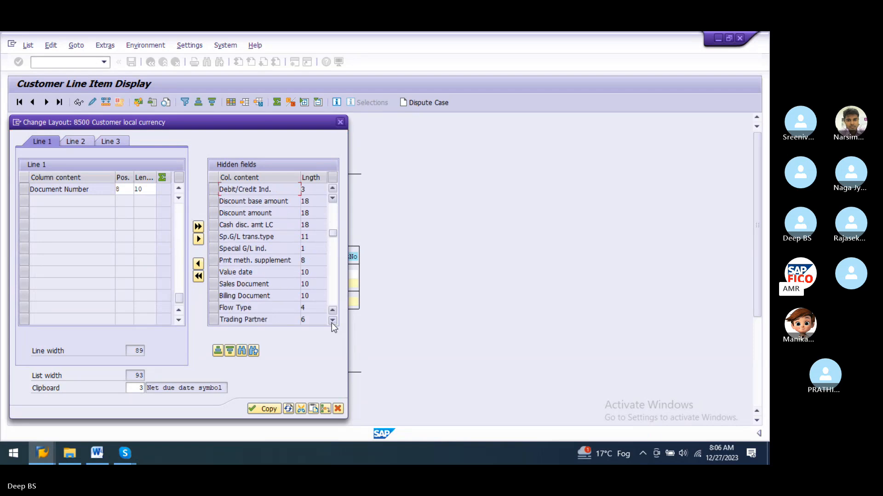
{"action": "left_click", "coordinate": [333, 321]}
{"action": "left_click", "coordinate": [332, 321]}
{"action": "left_click", "coordinate": [332, 322]}
{"action": "left_click", "coordinate": [333, 321]}
{"action": "left_click", "coordinate": [332, 321]}
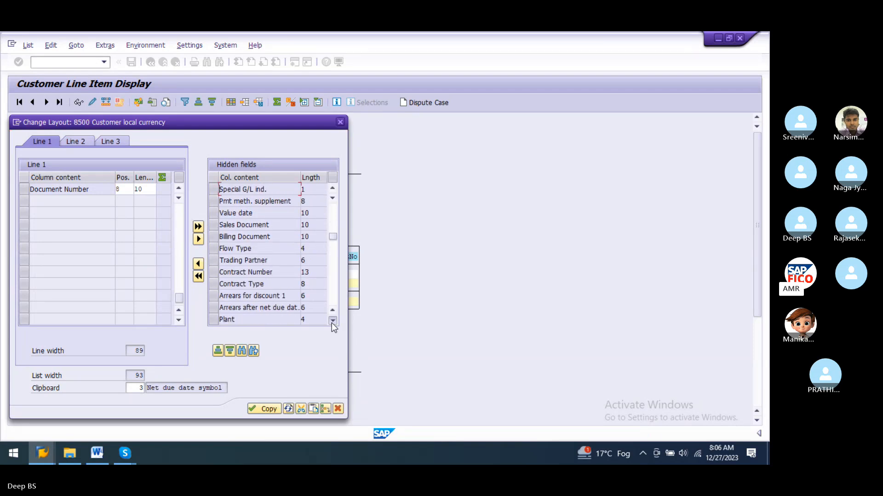
{"action": "left_click", "coordinate": [332, 322]}
{"action": "left_click", "coordinate": [333, 321]}
{"action": "left_click", "coordinate": [332, 321]}
{"action": "left_click", "coordinate": [332, 321]}
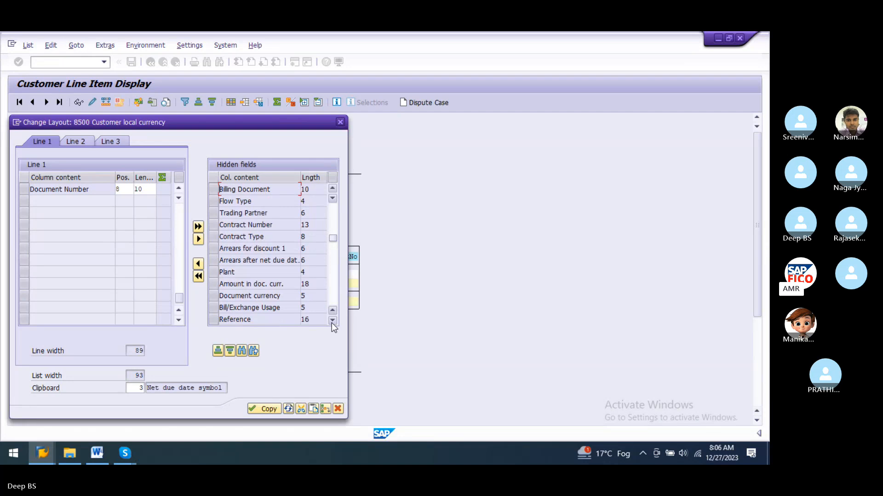
{"action": "left_click", "coordinate": [332, 321]}
{"action": "left_click", "coordinate": [333, 321]}
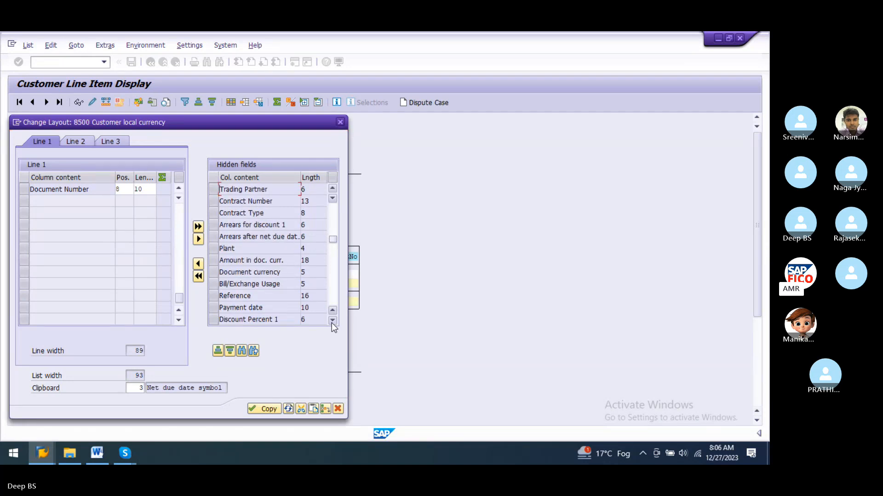
Continue reading through the hidden fields of the customer line item layout, from Days 1 as far as Offsett.account type.
{"action": "left_click", "coordinate": [332, 322]}
{"action": "left_click", "coordinate": [332, 322]}
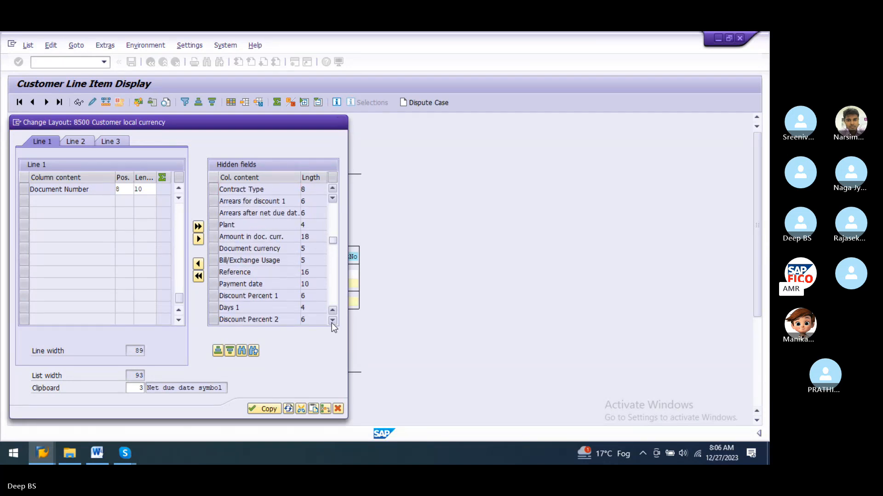
{"action": "left_click", "coordinate": [332, 322]}
{"action": "left_click", "coordinate": [332, 321]}
{"action": "left_click", "coordinate": [333, 321]}
{"action": "left_click", "coordinate": [332, 321]}
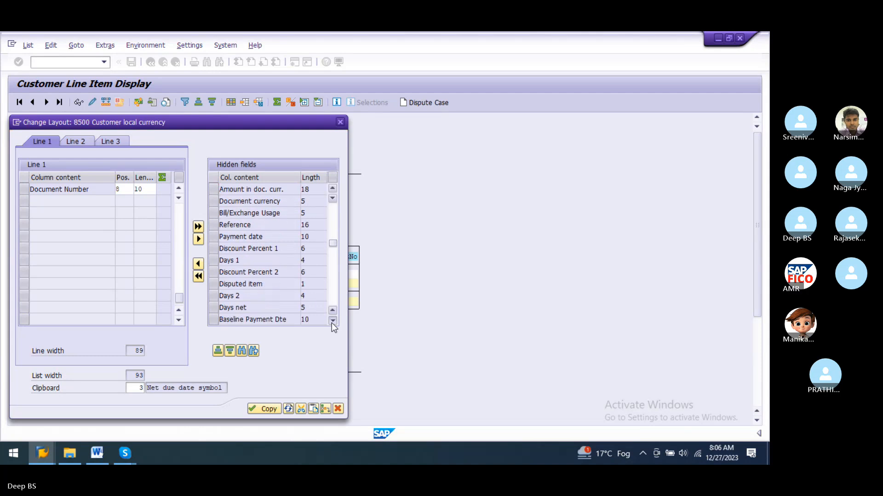
{"action": "left_click", "coordinate": [332, 321]}
{"action": "left_click", "coordinate": [333, 321]}
{"action": "left_click", "coordinate": [332, 321]}
{"action": "left_click", "coordinate": [333, 321]}
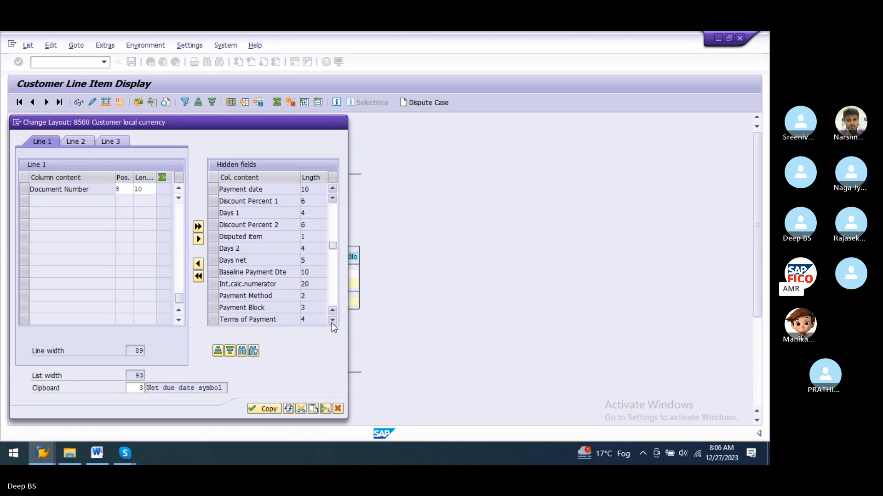
{"action": "left_click", "coordinate": [333, 321]}
{"action": "left_click", "coordinate": [332, 321]}
{"action": "left_click", "coordinate": [333, 321]}
{"action": "left_click", "coordinate": [333, 322]}
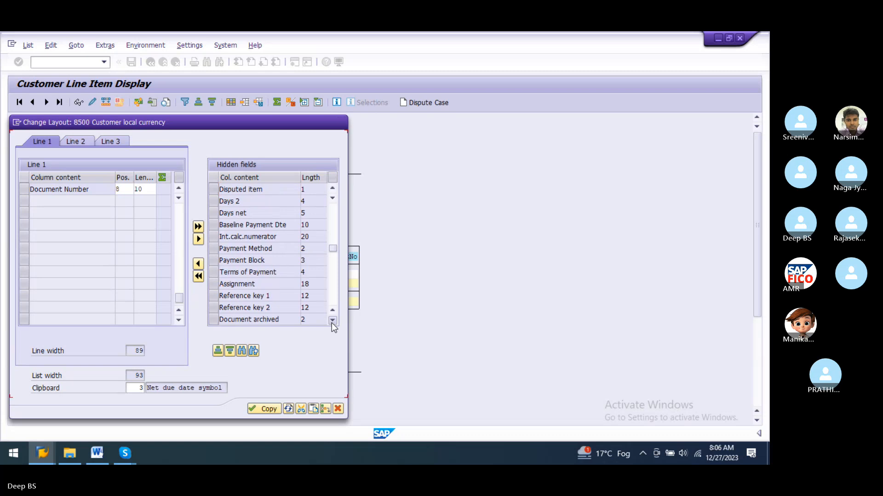
{"action": "left_click", "coordinate": [332, 321]}
{"action": "left_click", "coordinate": [332, 321]}
{"action": "left_click", "coordinate": [332, 321]}
{"action": "left_click", "coordinate": [333, 321]}
{"action": "left_click", "coordinate": [332, 322]}
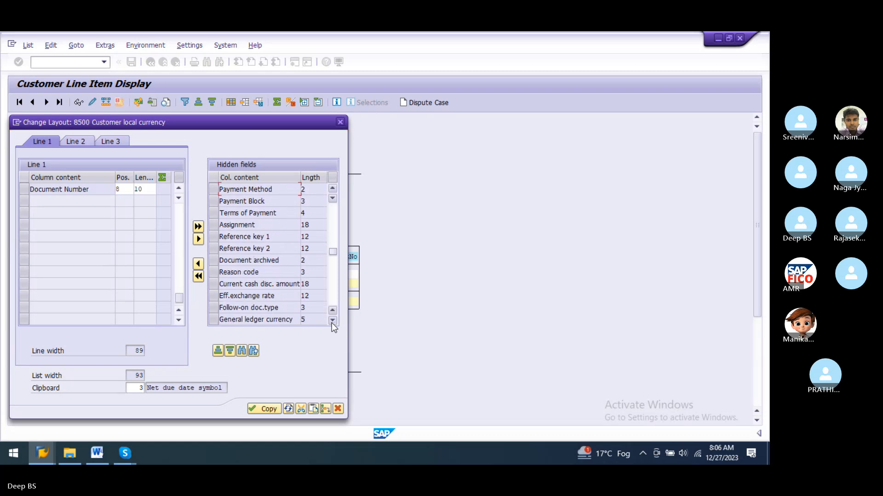
{"action": "left_click", "coordinate": [332, 322]}
{"action": "left_click", "coordinate": [332, 321]}
{"action": "left_click", "coordinate": [332, 321]}
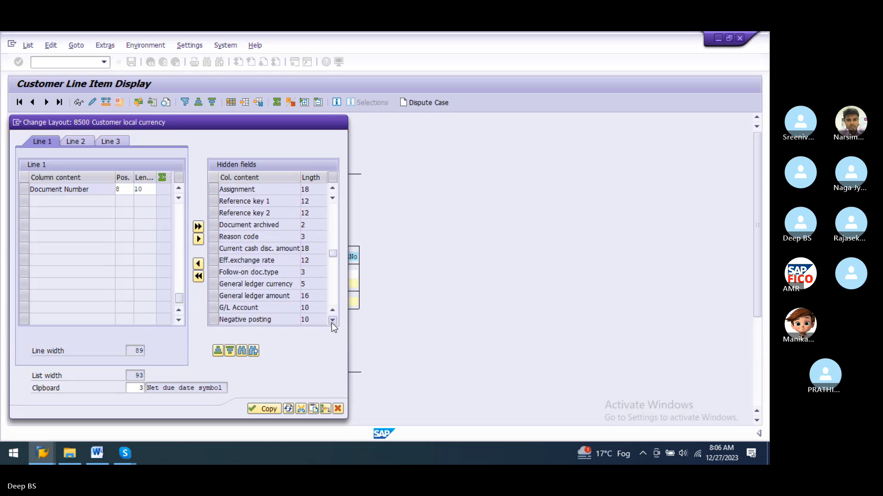
{"action": "left_click", "coordinate": [332, 321]}
{"action": "left_click", "coordinate": [332, 321]}
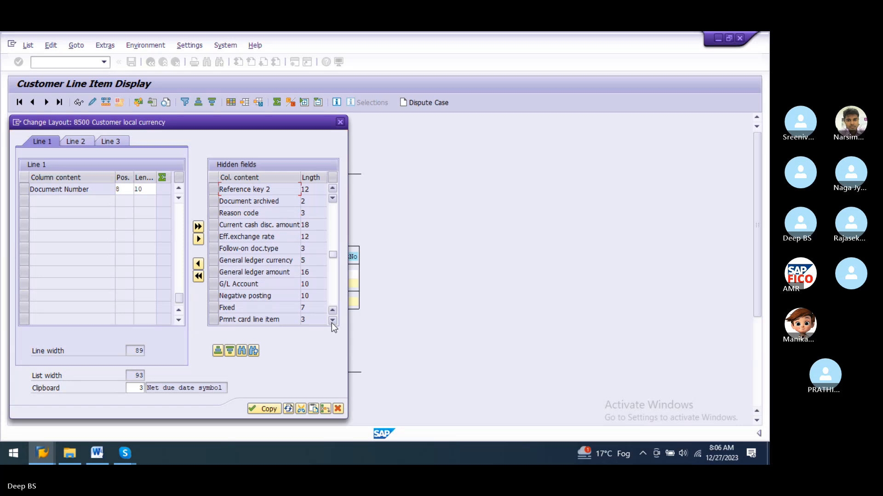
{"action": "left_click", "coordinate": [332, 322]}
{"action": "left_click", "coordinate": [333, 322]}
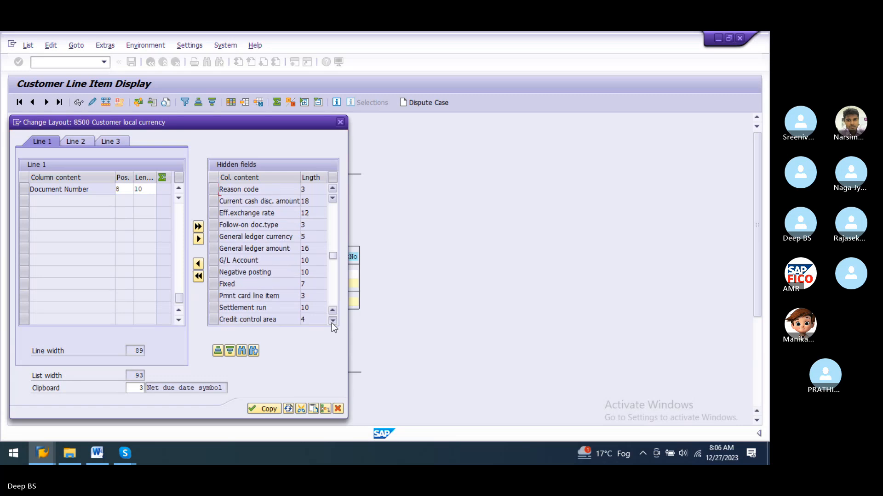
{"action": "left_click", "coordinate": [333, 322]}
{"action": "left_click", "coordinate": [332, 322]}
{"action": "left_click", "coordinate": [333, 321]}
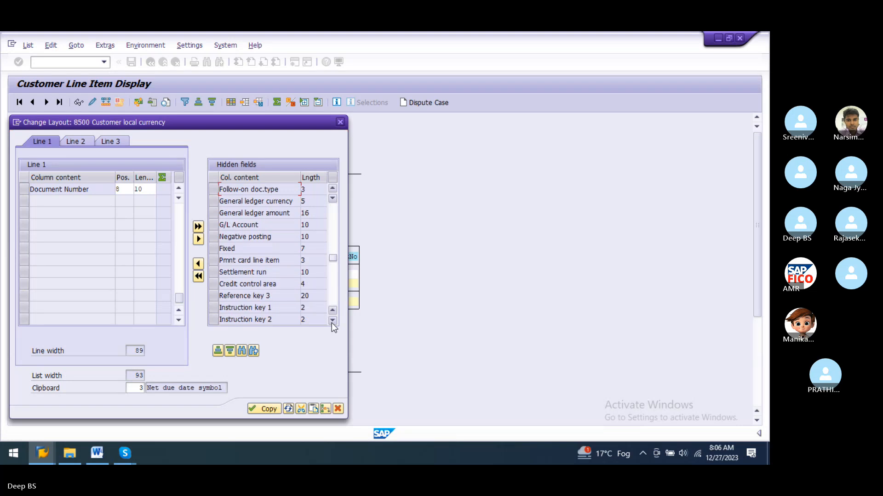
{"action": "left_click", "coordinate": [333, 321]}
{"action": "left_click", "coordinate": [333, 321]}
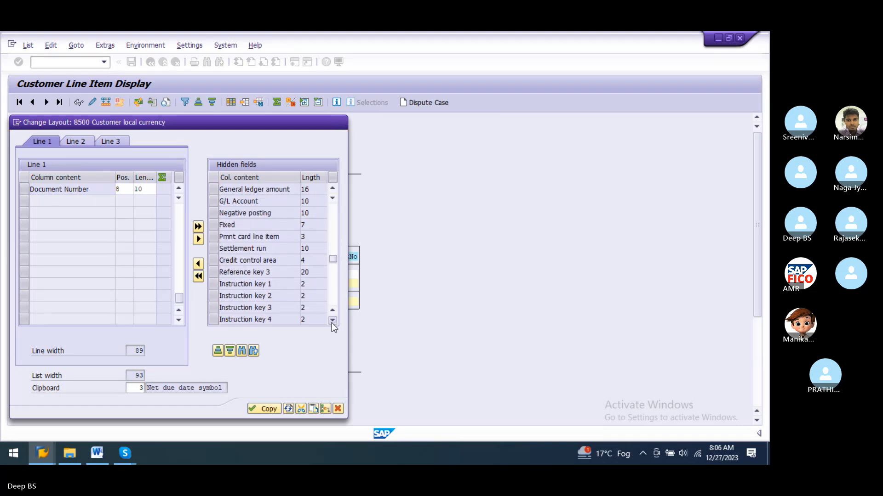
{"action": "left_click", "coordinate": [333, 321]}
{"action": "left_click", "coordinate": [332, 321]}
{"action": "left_click", "coordinate": [332, 321]}
{"action": "left_click", "coordinate": [332, 321]}
{"action": "left_click", "coordinate": [332, 322]}
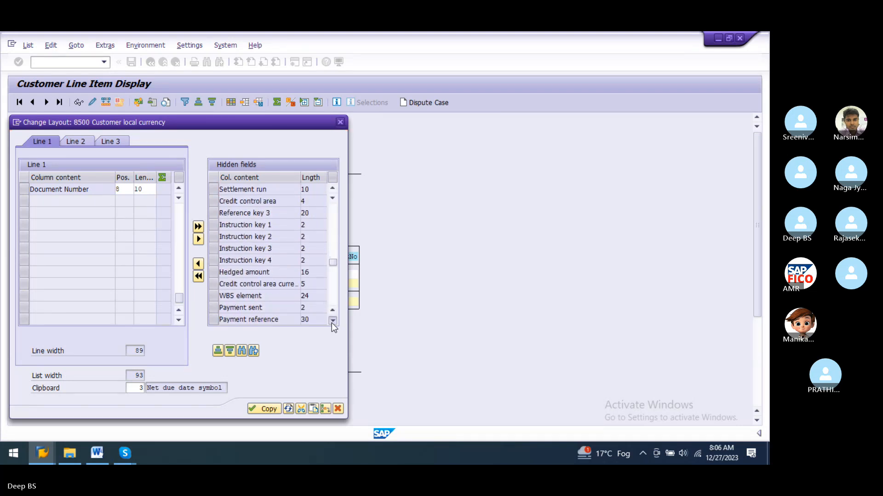
{"action": "left_click", "coordinate": [332, 322]}
{"action": "left_click", "coordinate": [332, 321]}
{"action": "left_click", "coordinate": [332, 321]}
{"action": "left_click", "coordinate": [332, 322]}
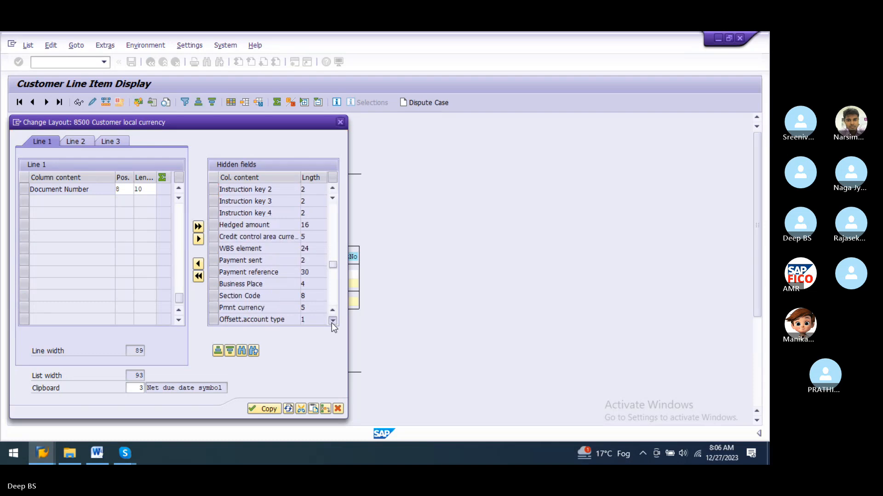
Look through the hidden fields from Instruction key 2 onward for the Net due date symbol column.
{"action": "left_click", "coordinate": [332, 321]}
{"action": "left_click", "coordinate": [332, 322]}
{"action": "left_click", "coordinate": [333, 321]}
{"action": "left_click", "coordinate": [332, 321]}
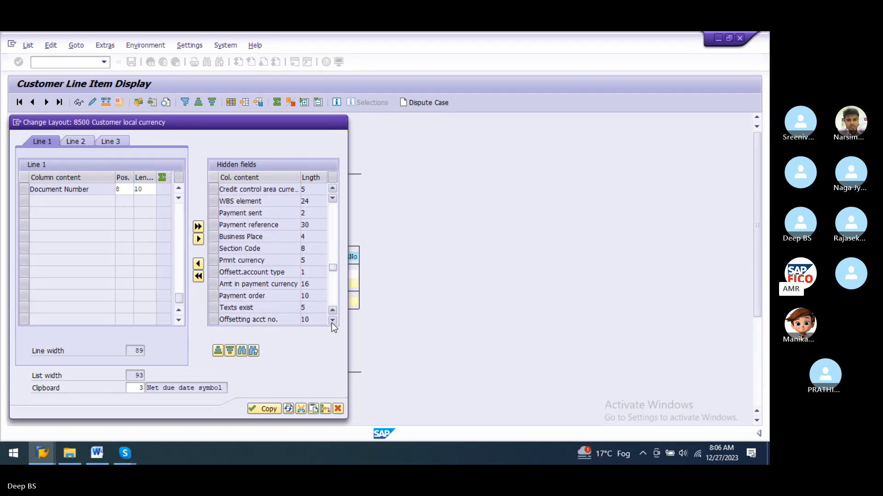
{"action": "left_click", "coordinate": [332, 321]}
{"action": "left_click", "coordinate": [333, 321]}
{"action": "left_click", "coordinate": [332, 322]}
{"action": "left_click", "coordinate": [332, 321]}
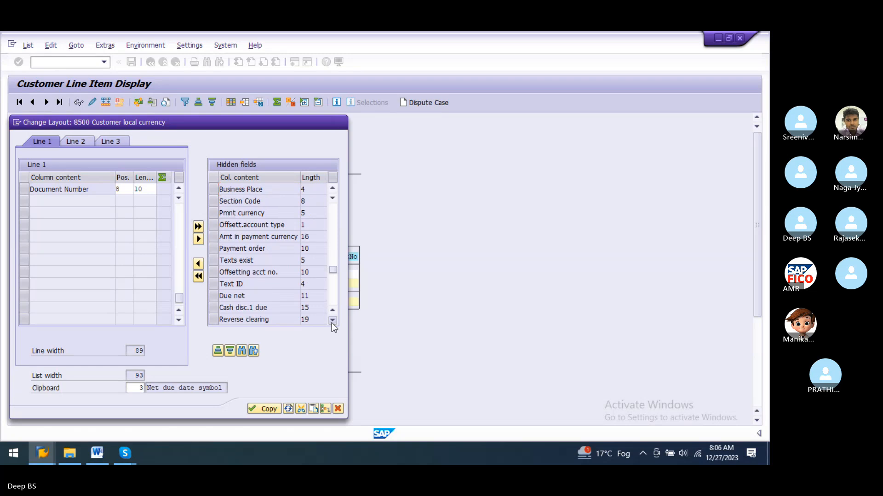
{"action": "left_click", "coordinate": [333, 321]}
{"action": "left_click", "coordinate": [332, 321]}
{"action": "left_click", "coordinate": [332, 321]}
{"action": "left_click", "coordinate": [332, 321]}
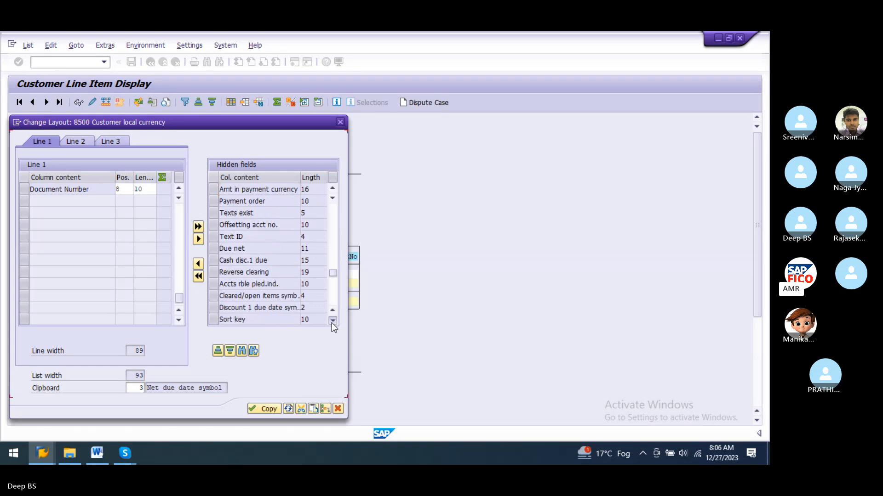
{"action": "left_click", "coordinate": [332, 321]}
{"action": "left_click", "coordinate": [333, 322]}
{"action": "left_click", "coordinate": [332, 322]}
{"action": "left_click", "coordinate": [332, 321]}
{"action": "left_click", "coordinate": [333, 322]}
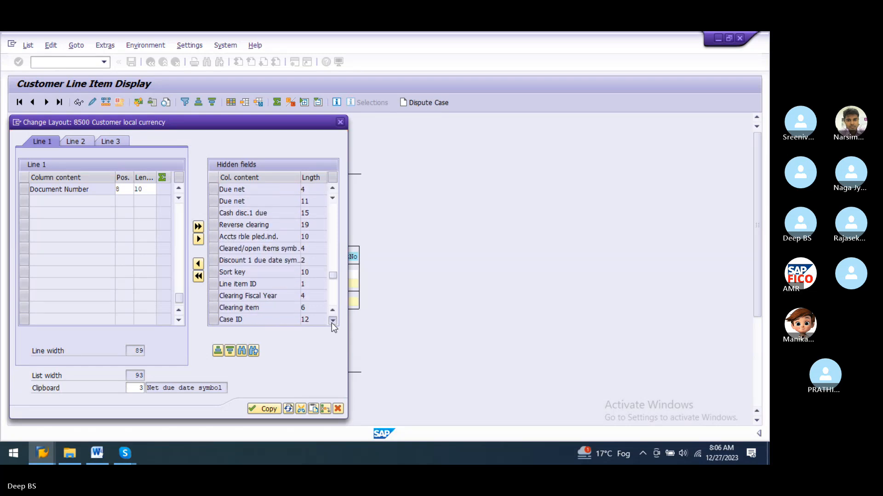
{"action": "left_click", "coordinate": [332, 321]}
{"action": "left_click", "coordinate": [332, 321]}
{"action": "left_click", "coordinate": [333, 321]}
{"action": "left_click", "coordinate": [333, 321]}
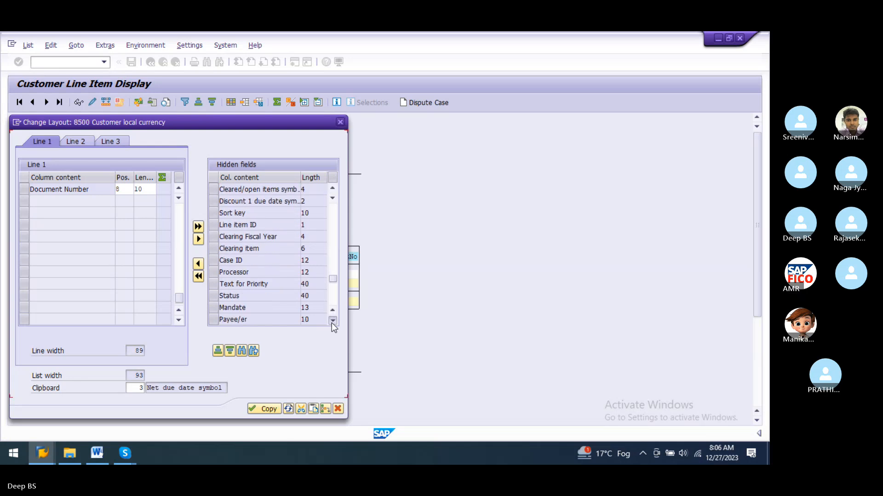
{"action": "left_click", "coordinate": [333, 322]}
{"action": "left_click", "coordinate": [333, 322]}
{"action": "left_click", "coordinate": [332, 321]}
{"action": "left_click", "coordinate": [333, 321]}
{"action": "left_click", "coordinate": [332, 322]}
{"action": "left_click", "coordinate": [332, 321]}
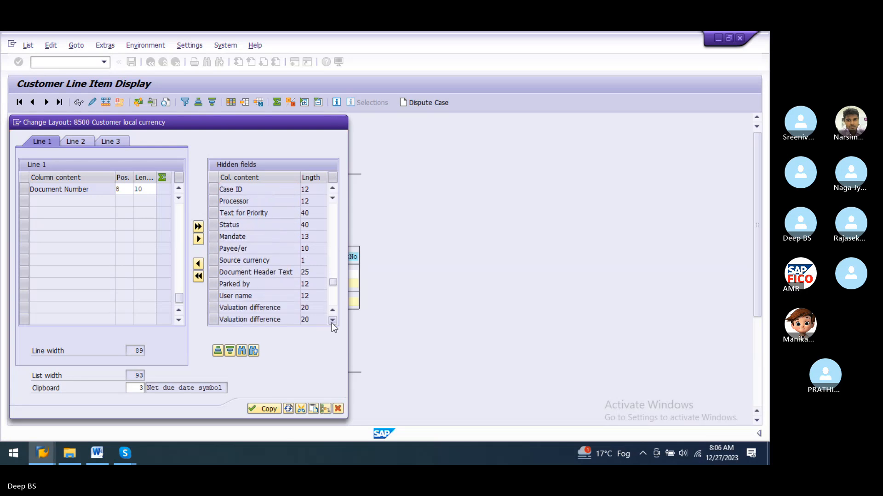
{"action": "left_click", "coordinate": [332, 321]}
{"action": "left_click", "coordinate": [332, 321]}
{"action": "left_click", "coordinate": [332, 321]}
{"action": "left_click", "coordinate": [333, 321]}
{"action": "left_click", "coordinate": [333, 321]}
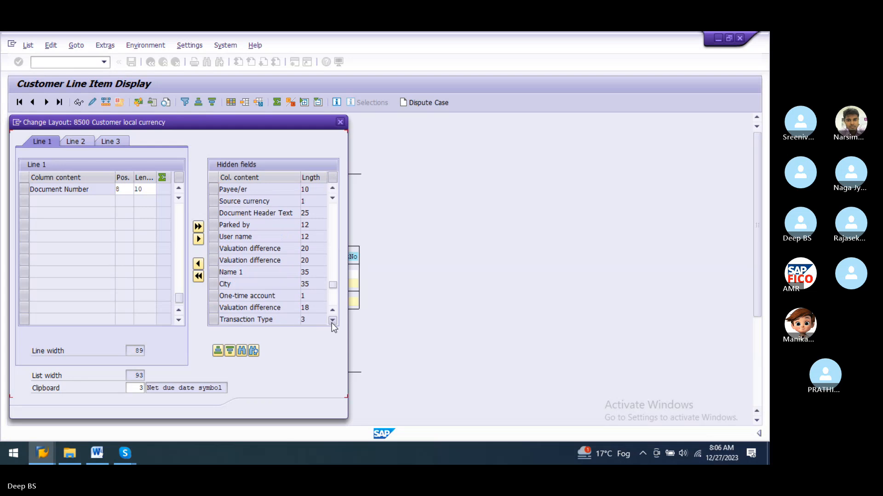
{"action": "left_click", "coordinate": [333, 322]}
{"action": "left_click", "coordinate": [332, 321]}
{"action": "left_click", "coordinate": [333, 322]}
{"action": "left_click", "coordinate": [332, 321]}
{"action": "left_click", "coordinate": [332, 321]}
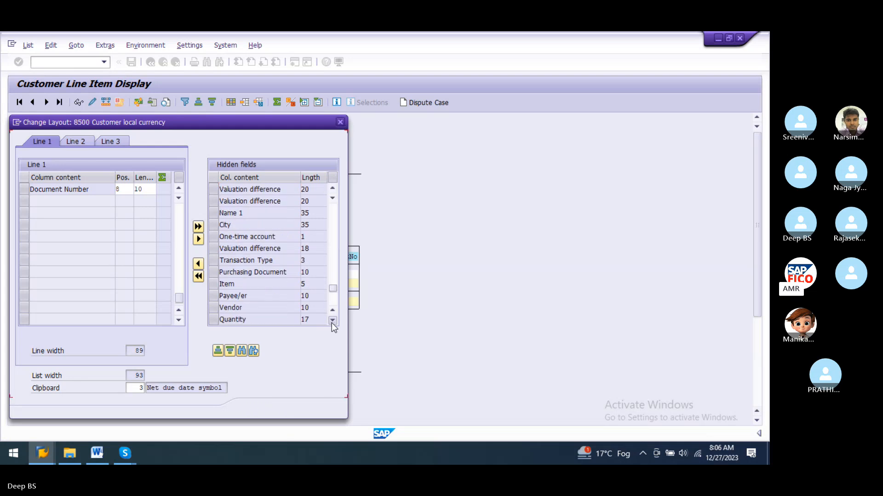
{"action": "left_click", "coordinate": [332, 321]}
{"action": "left_click", "coordinate": [333, 321]}
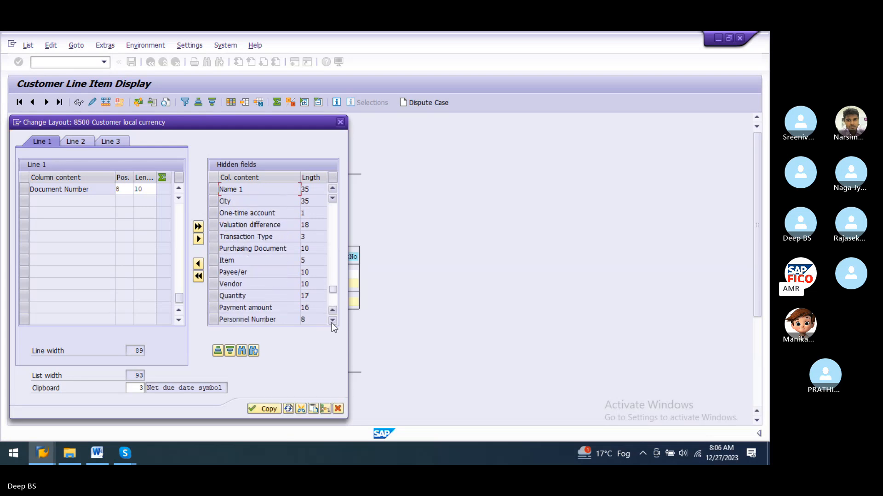
{"action": "left_click", "coordinate": [333, 321]}
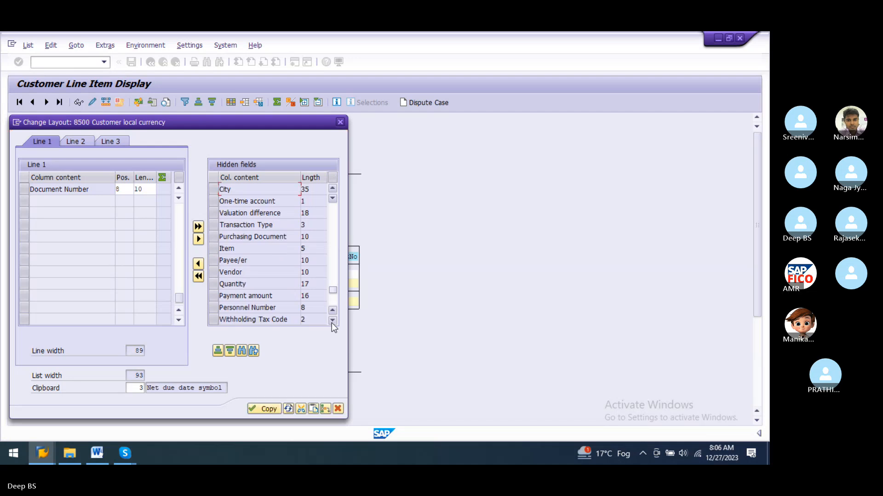
{"action": "left_click", "coordinate": [333, 321]}
{"action": "left_click", "coordinate": [333, 321]}
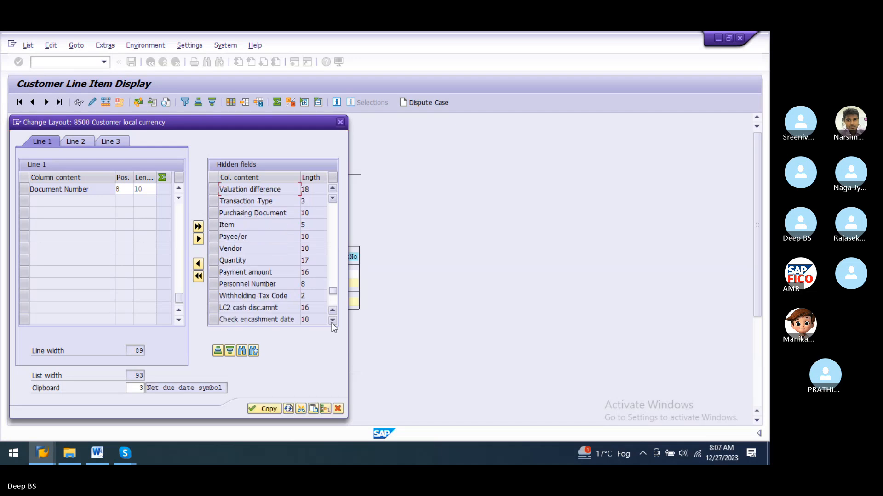
{"action": "left_click", "coordinate": [332, 322]}
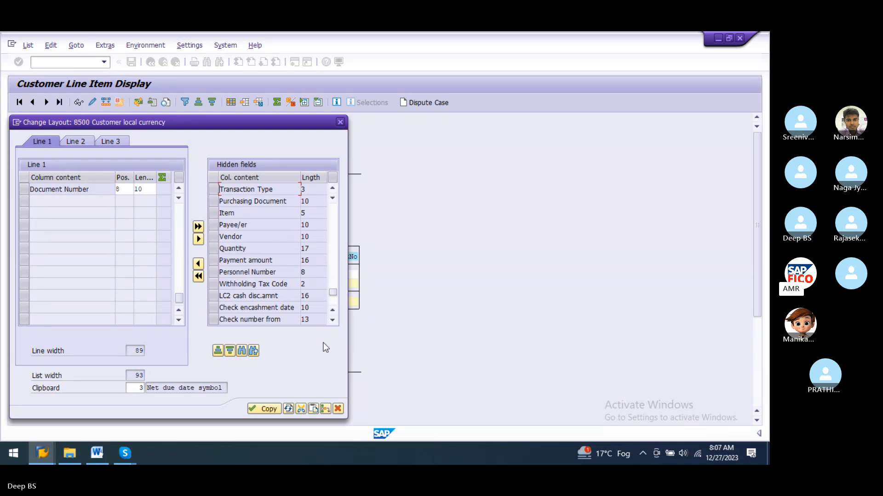
Search the layout's field list for "NET DUE DATE SYMBOL".
{"action": "left_click", "coordinate": [241, 351]}
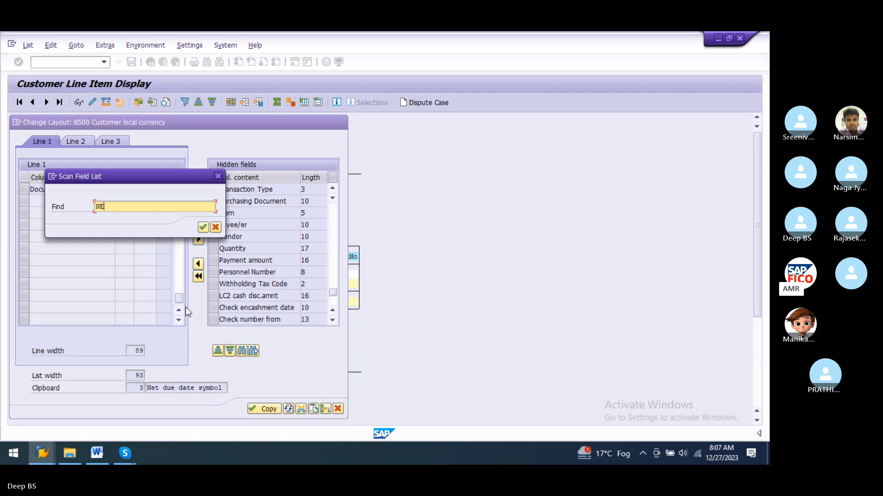
{"action": "type", "text": "NET DUE DATE SYMBOL"}
{"action": "key", "text": "BackSpace"}
{"action": "key", "text": "BackSpace"}
{"action": "key", "text": "BackSpace"}
{"action": "key", "text": "BackSpace"}
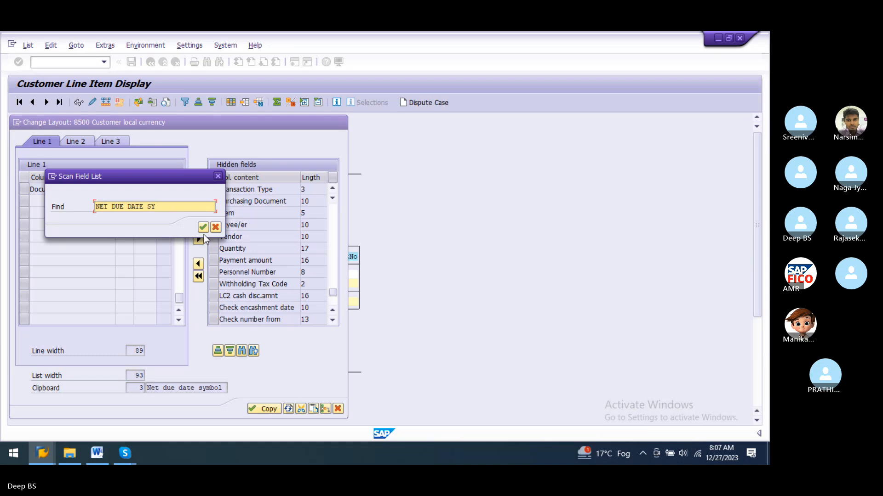
{"action": "type", "text": "MBOL"}
{"action": "left_click", "coordinate": [203, 228]}
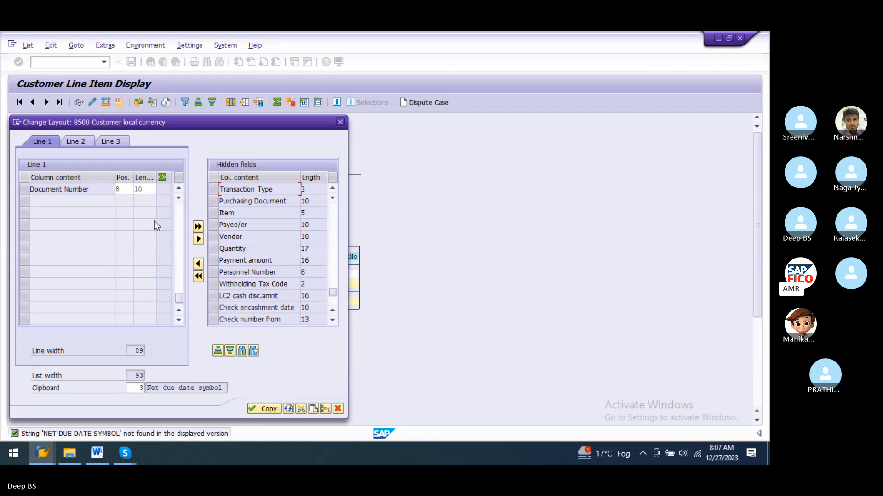
Repeat the field list search with the lowercase text "net due date symbol".
{"action": "left_click", "coordinate": [241, 352]}
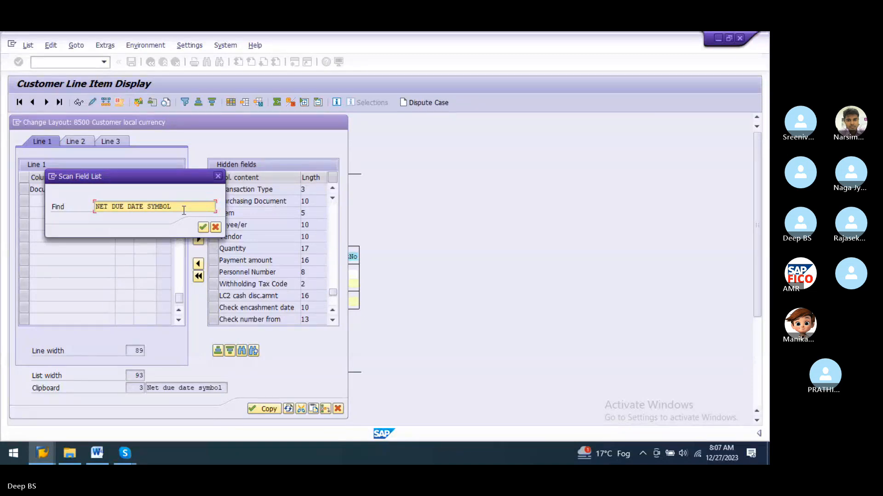
{"action": "key", "text": "BackSpace"}
{"action": "key", "text": "BackSpace"}
{"action": "key", "text": "BackSpace"}
{"action": "key", "text": "BackSpace"}
{"action": "key", "text": "BackSpace"}
{"action": "key", "text": "BackSpace"}
{"action": "key", "text": "BackSpace"}
{"action": "key", "text": "BackSpace"}
{"action": "key", "text": "BackSpace"}
{"action": "key", "text": "BackSpace"}
{"action": "key", "text": "BackSpace"}
{"action": "key", "text": "BackSpace"}
{"action": "key", "text": "BackSpace"}
{"action": "key", "text": "BackSpace"}
{"action": "key", "text": "BackSpace"}
{"action": "key", "text": "BackSpace"}
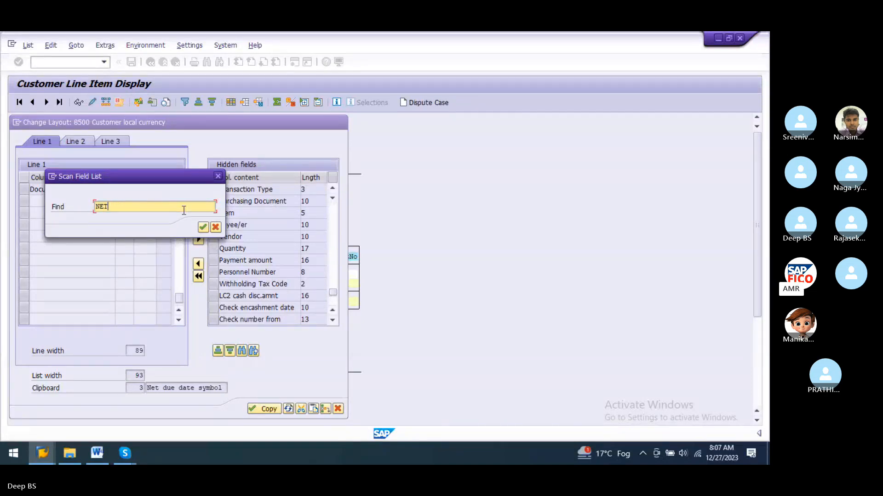
{"action": "key", "text": "BackSpace"}
{"action": "key", "text": "BackSpace"}
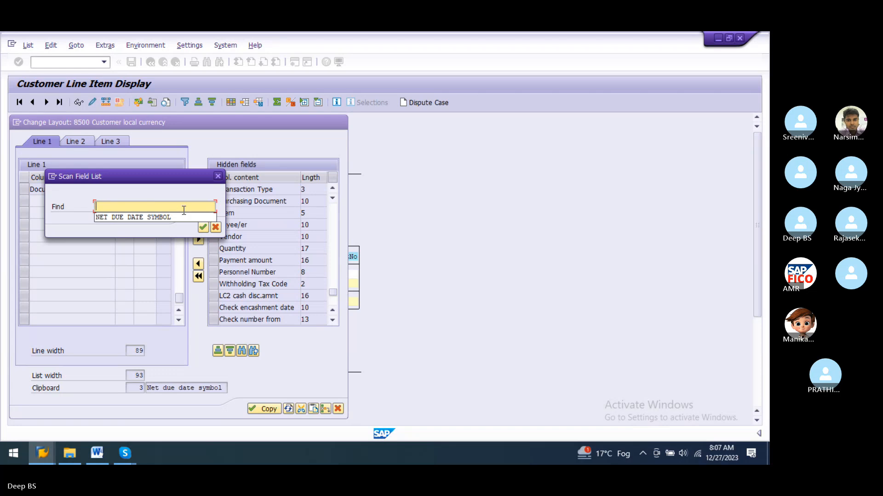
{"action": "type", "text": "NE"}
{"action": "key", "text": "BackSpace"}
{"action": "key", "text": "BackSpace"}
{"action": "key", "text": "BackSpace"}
{"action": "type", "text": "net d"}
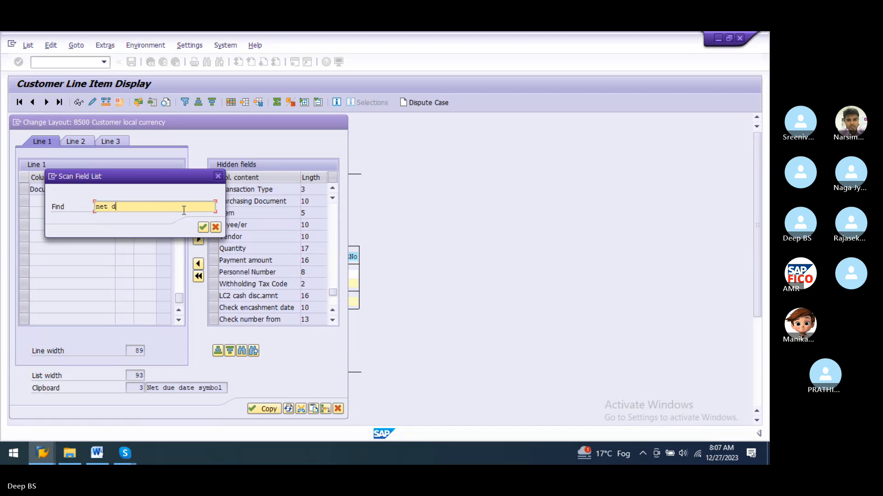
{"action": "type", "text": "ue date"}
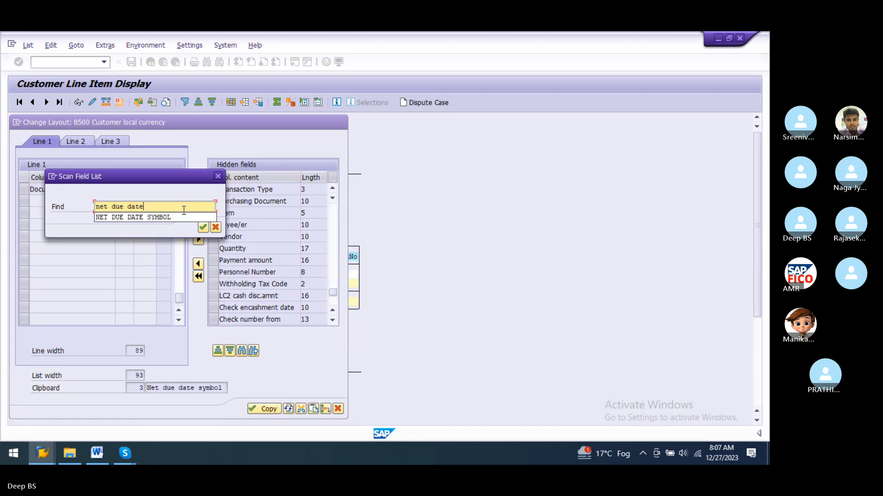
{"action": "type", "text": " symbol"}
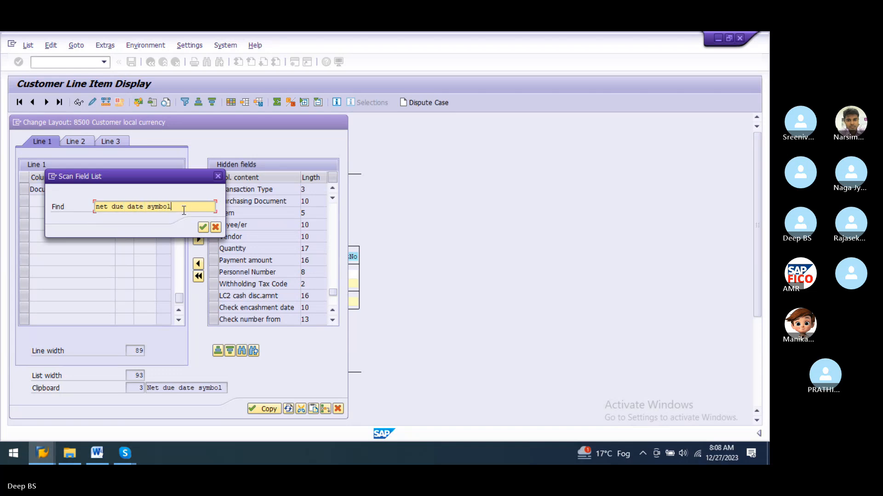
{"action": "left_click", "coordinate": [207, 228]}
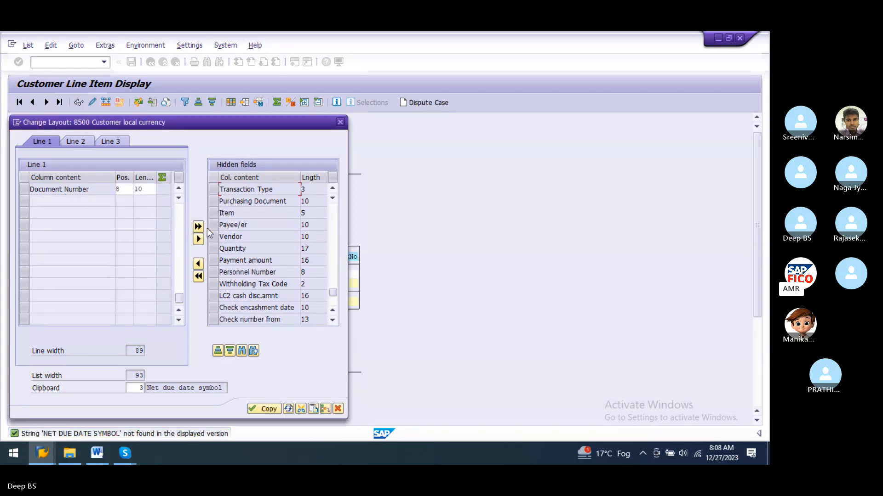
Check the last entries of the hidden fields list, through Produktionsmonat, for the net due date field.
{"action": "left_click", "coordinate": [333, 309]}
{"action": "left_click", "coordinate": [332, 311]}
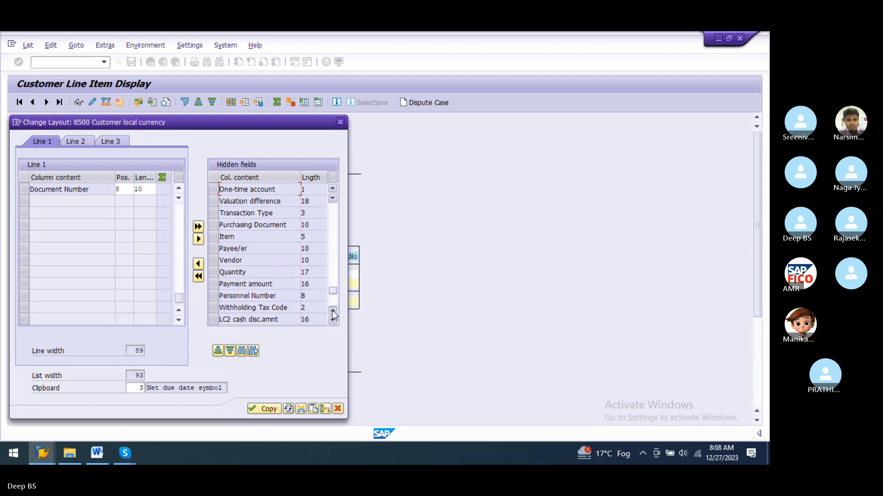
{"action": "left_click", "coordinate": [332, 310]}
{"action": "left_click", "coordinate": [332, 311]}
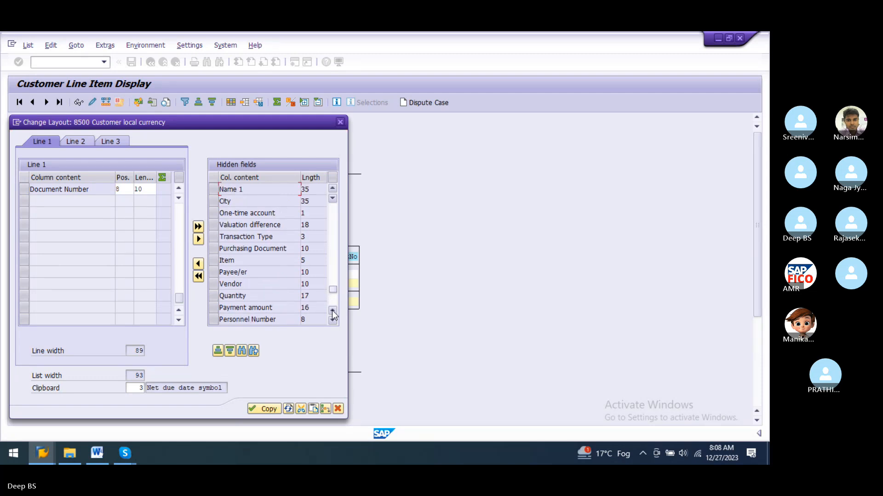
{"action": "left_click", "coordinate": [333, 320]}
{"action": "left_click", "coordinate": [333, 321]}
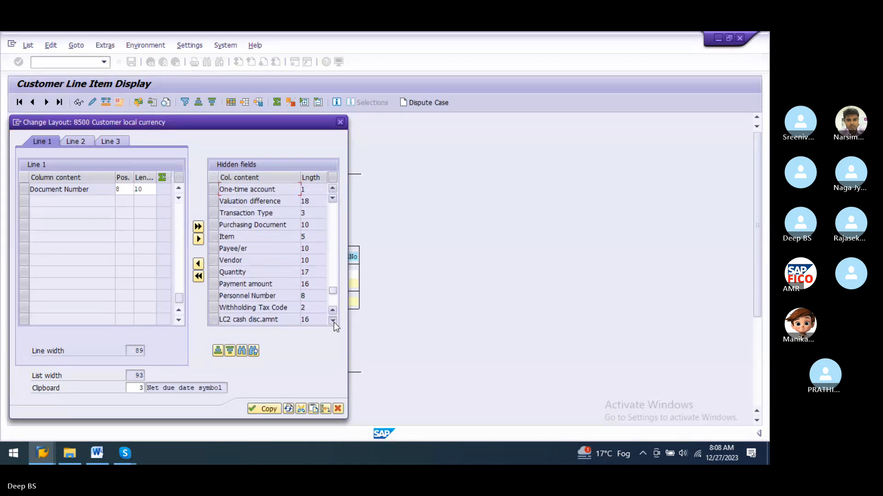
{"action": "left_click", "coordinate": [332, 321]}
{"action": "left_click", "coordinate": [332, 321]}
{"action": "left_click", "coordinate": [333, 320]}
{"action": "left_click", "coordinate": [333, 321]}
{"action": "left_click", "coordinate": [332, 320]}
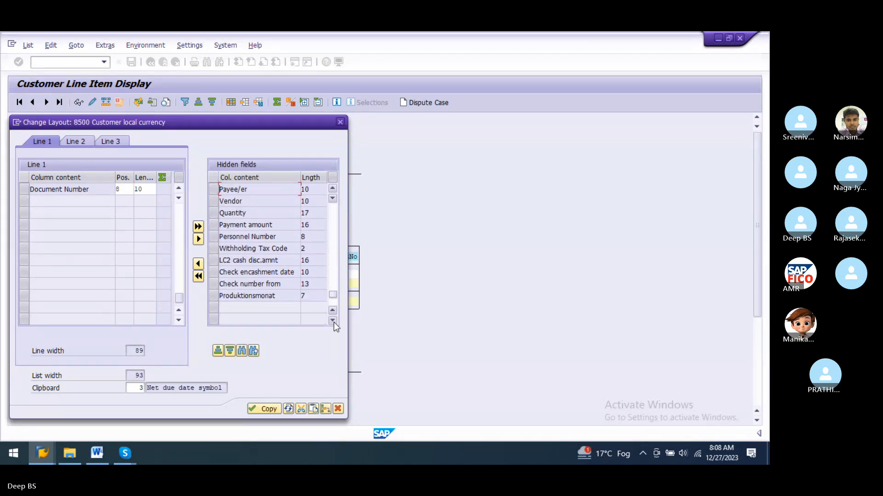
{"action": "left_click", "coordinate": [333, 320]}
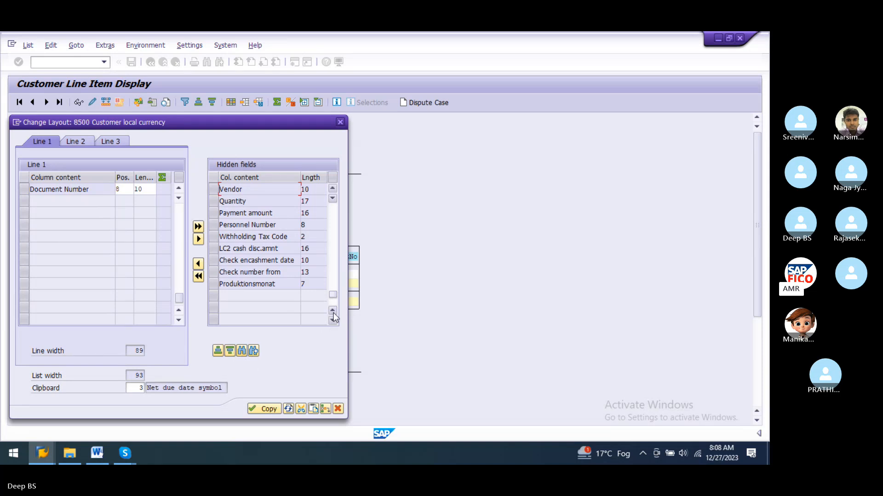
Look through the hidden fields again, from Asset through Payment order, for the Net due date symbol column.
{"action": "left_click_drag", "start_coordinate": [332, 295], "coordinate": [346, 224]}
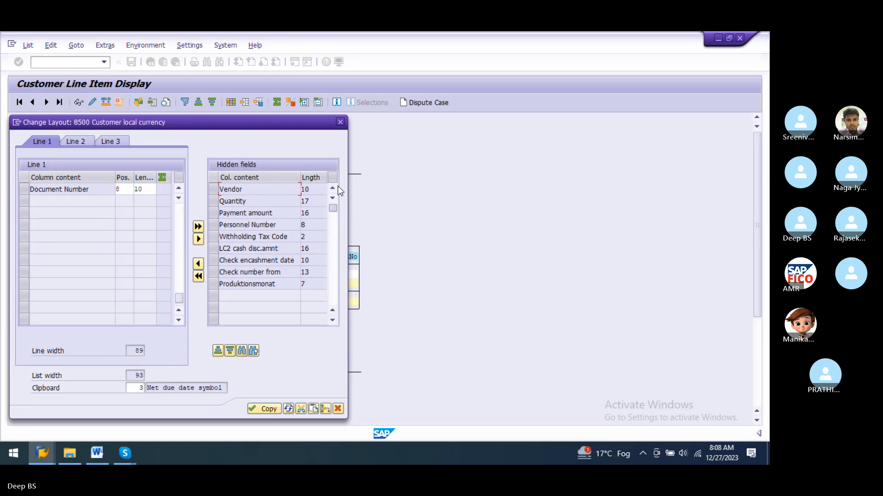
{"action": "left_click_drag", "start_coordinate": [338, 186], "coordinate": [337, 189]}
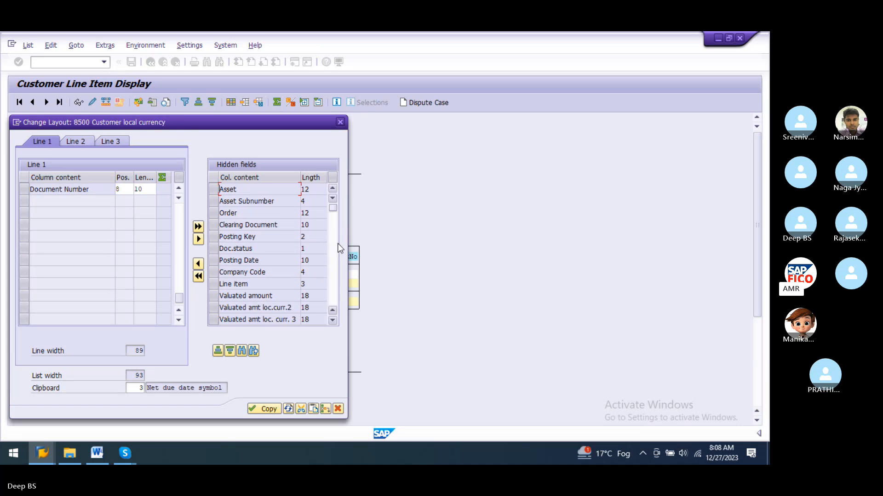
{"action": "left_click", "coordinate": [332, 321]}
{"action": "left_click", "coordinate": [333, 321]}
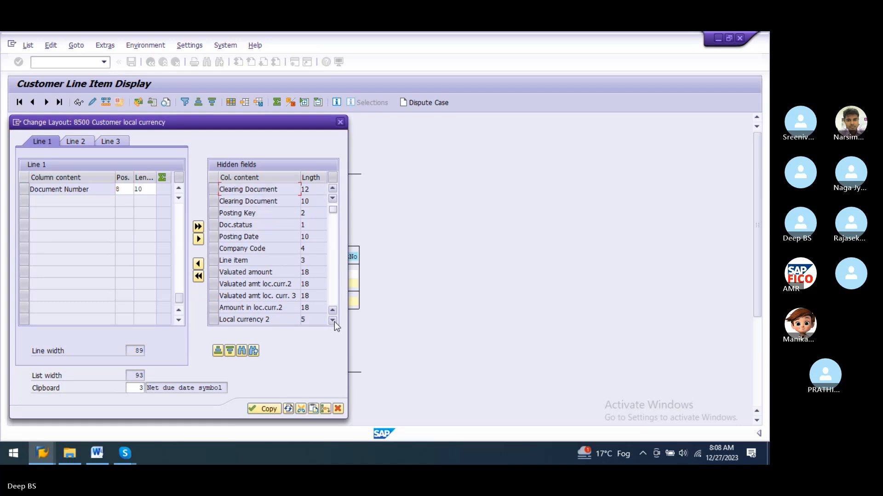
{"action": "left_click", "coordinate": [332, 321]}
{"action": "left_click", "coordinate": [332, 321]}
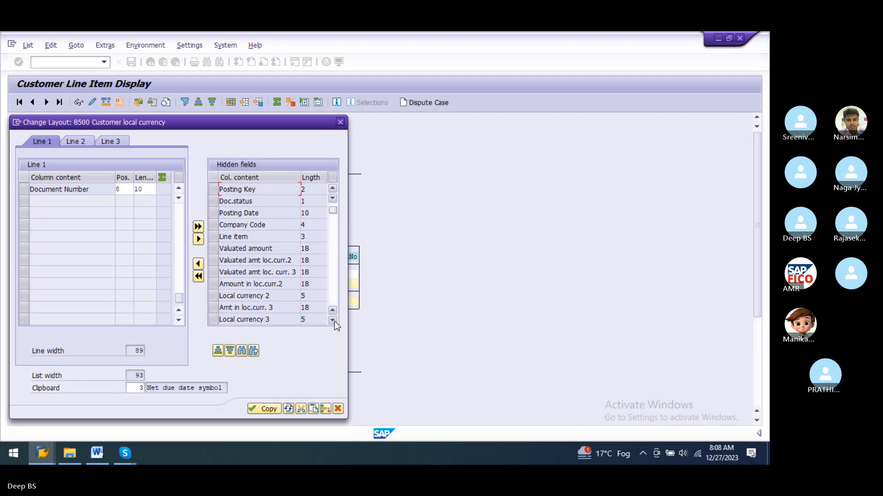
{"action": "left_click", "coordinate": [332, 321]}
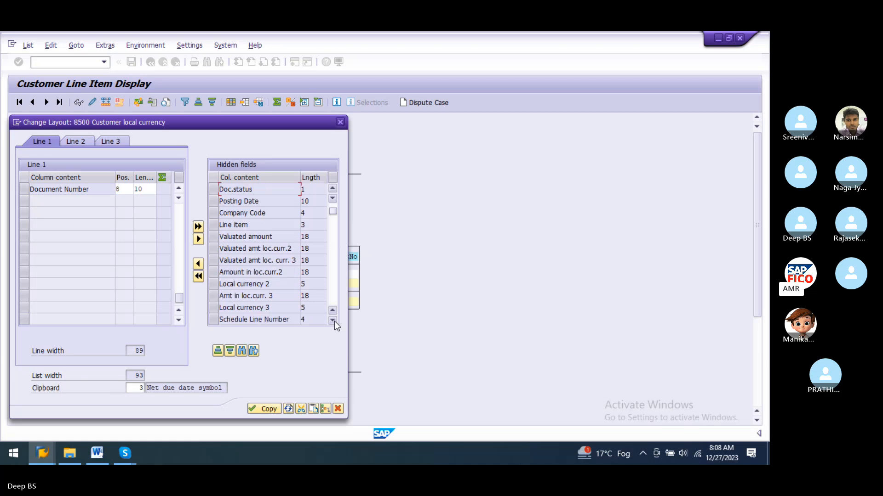
{"action": "left_click", "coordinate": [333, 321]}
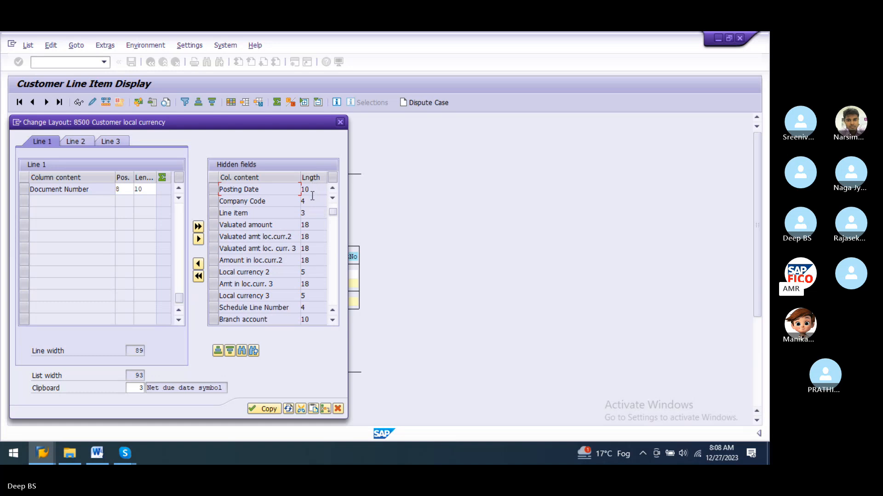
{"action": "left_click", "coordinate": [333, 320]}
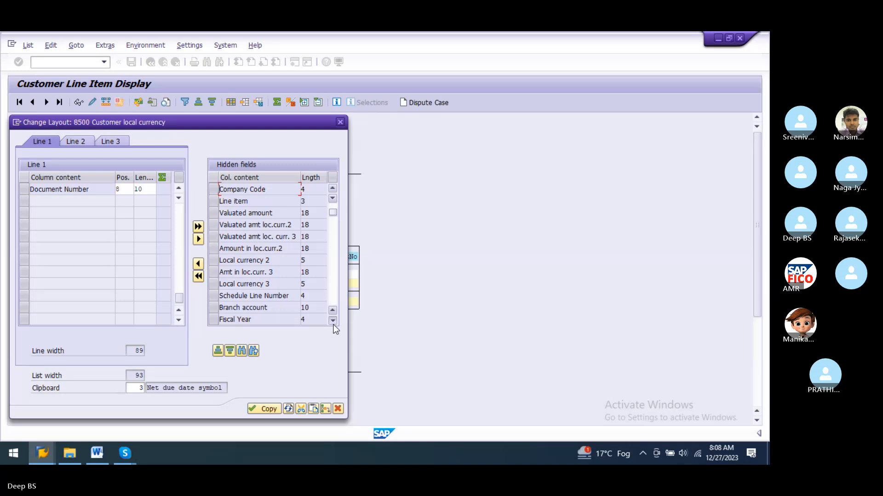
{"action": "left_click", "coordinate": [333, 321]}
{"action": "left_click", "coordinate": [333, 321]}
{"action": "left_click", "coordinate": [333, 320]}
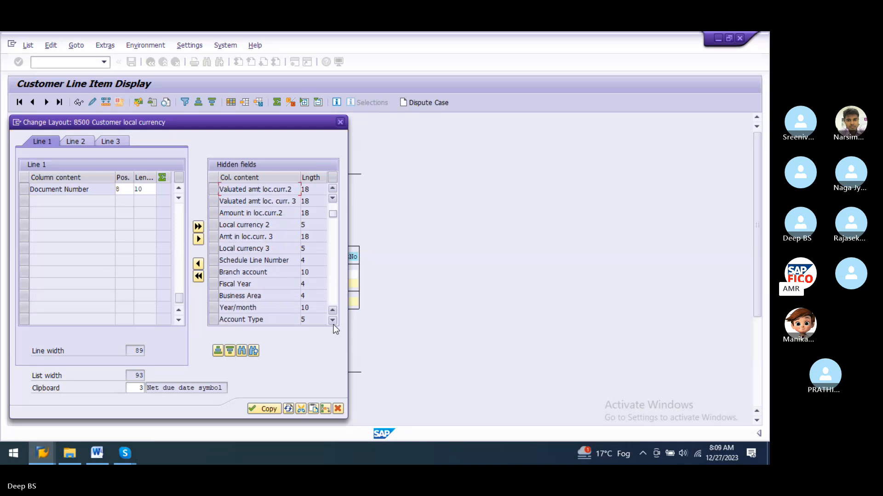
{"action": "left_click", "coordinate": [332, 320]}
{"action": "left_click", "coordinate": [333, 321]}
{"action": "left_click", "coordinate": [332, 320]}
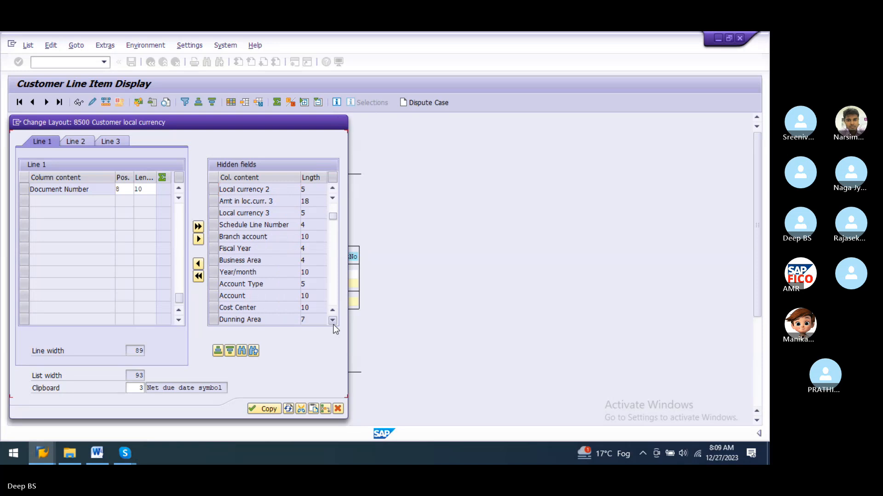
{"action": "left_click", "coordinate": [333, 321]}
{"action": "left_click", "coordinate": [332, 320]}
{"action": "left_click", "coordinate": [333, 320]}
{"action": "left_click", "coordinate": [332, 321]}
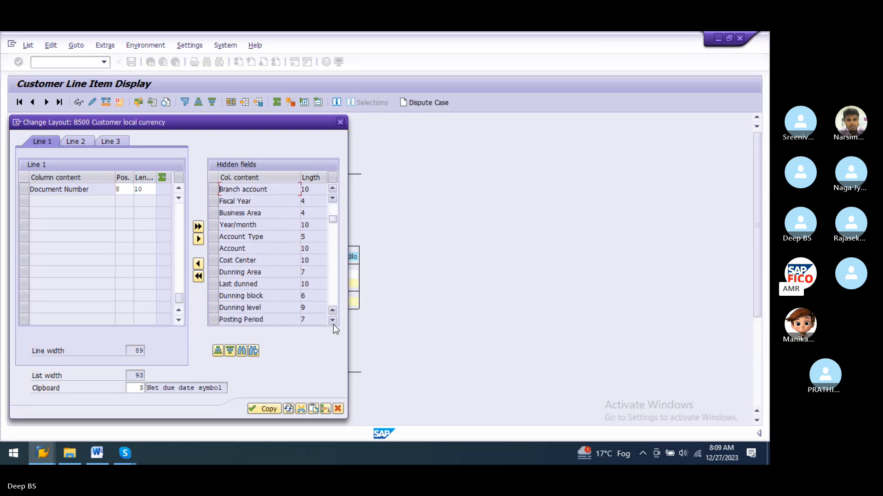
{"action": "left_click", "coordinate": [332, 321]}
{"action": "left_click", "coordinate": [333, 321]}
{"action": "left_click", "coordinate": [332, 320]}
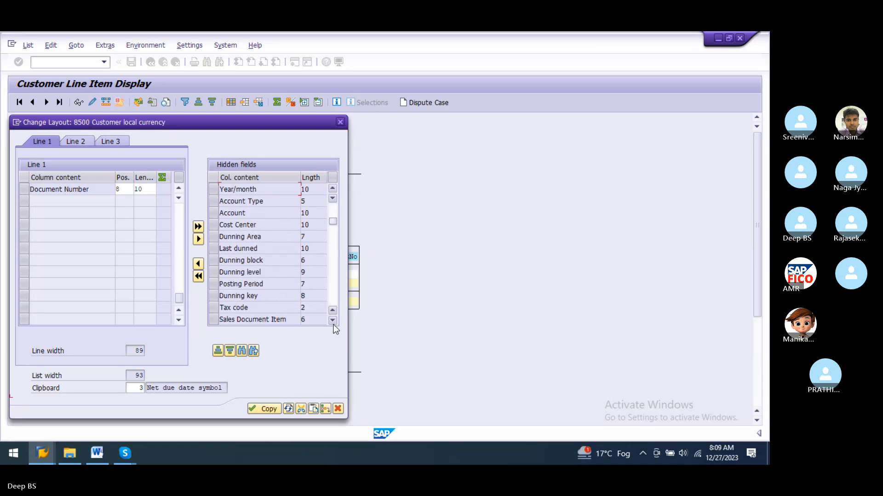
{"action": "left_click", "coordinate": [332, 320]}
{"action": "left_click", "coordinate": [333, 320]}
{"action": "left_click", "coordinate": [333, 321]}
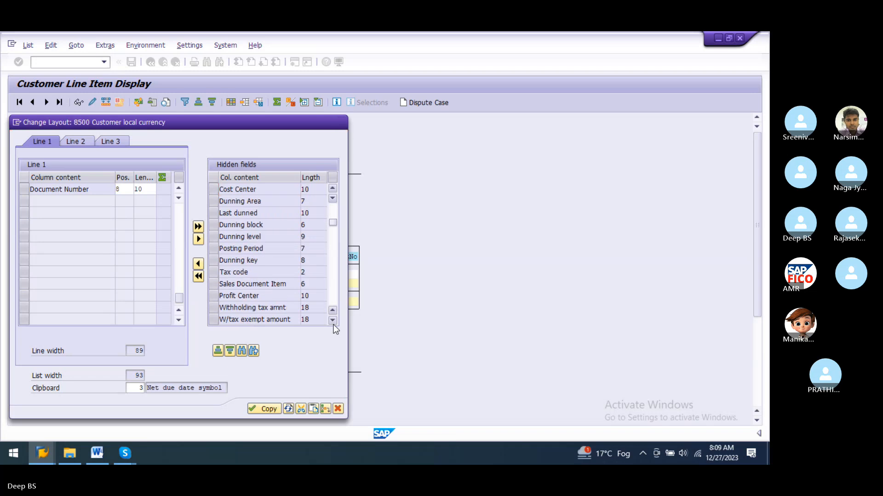
{"action": "left_click", "coordinate": [332, 321]}
{"action": "left_click", "coordinate": [333, 320]}
{"action": "left_click", "coordinate": [332, 320]}
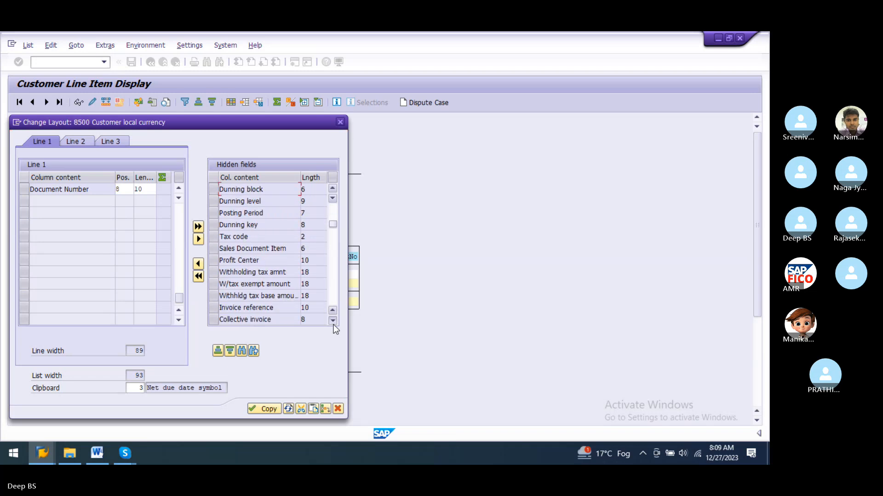
{"action": "left_click", "coordinate": [332, 320]}
{"action": "left_click", "coordinate": [332, 321]}
{"action": "left_click", "coordinate": [333, 320]}
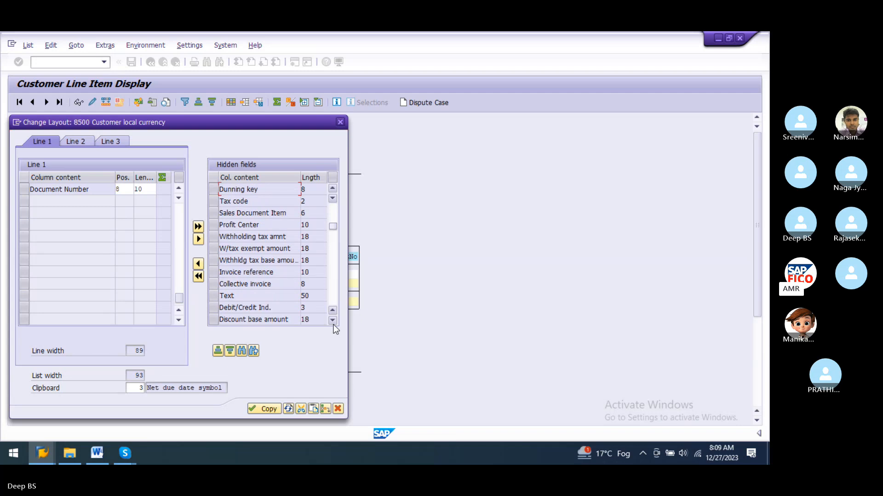
{"action": "left_click", "coordinate": [332, 320]}
{"action": "left_click", "coordinate": [332, 320]}
{"action": "left_click", "coordinate": [332, 321]}
{"action": "left_click", "coordinate": [333, 321]}
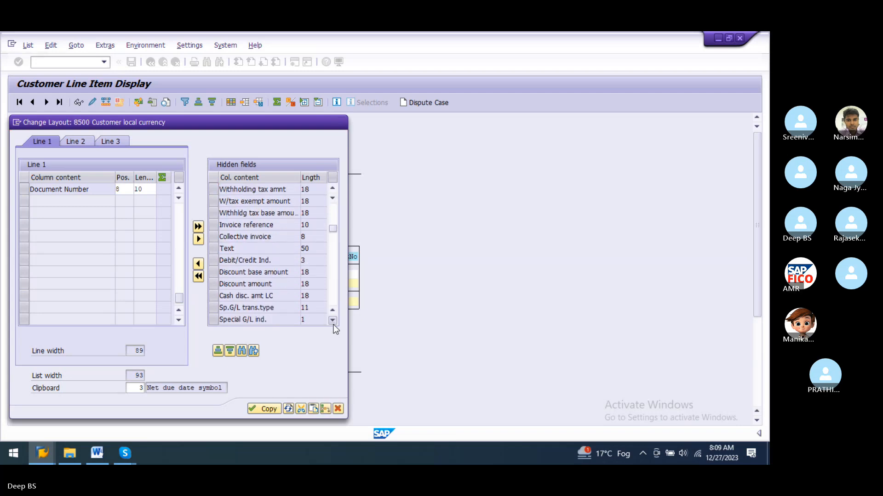
{"action": "left_click", "coordinate": [332, 321]}
{"action": "left_click", "coordinate": [332, 321]}
{"action": "left_click", "coordinate": [333, 321]}
{"action": "left_click", "coordinate": [333, 320]}
{"action": "left_click", "coordinate": [332, 320]}
{"action": "left_click", "coordinate": [333, 320]}
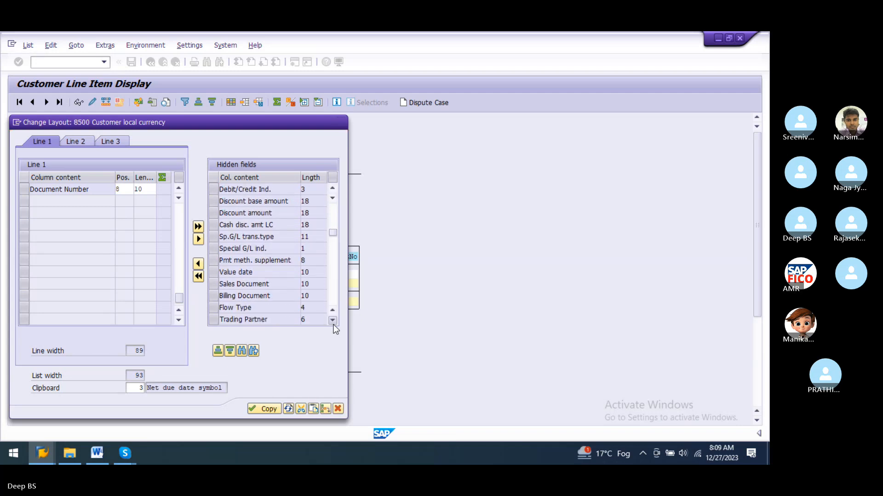
{"action": "left_click", "coordinate": [332, 320]}
{"action": "left_click", "coordinate": [332, 321]}
{"action": "left_click", "coordinate": [332, 320]}
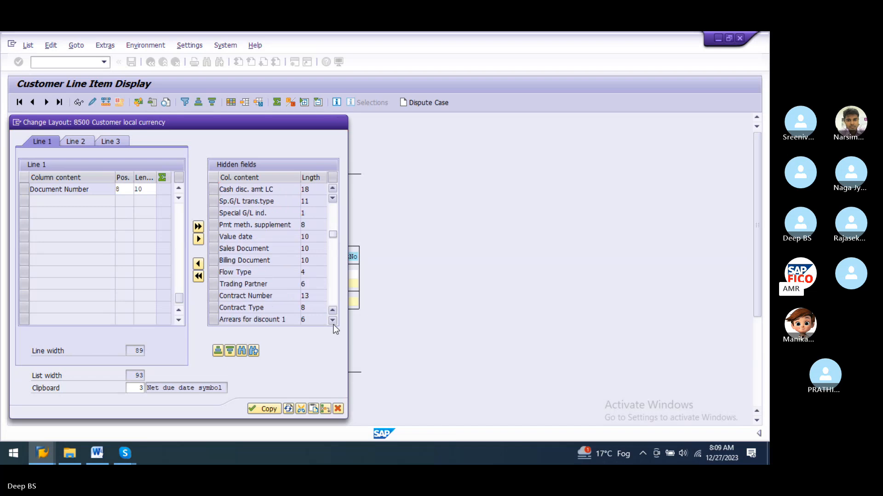
{"action": "left_click", "coordinate": [332, 320]}
{"action": "left_click", "coordinate": [333, 322]}
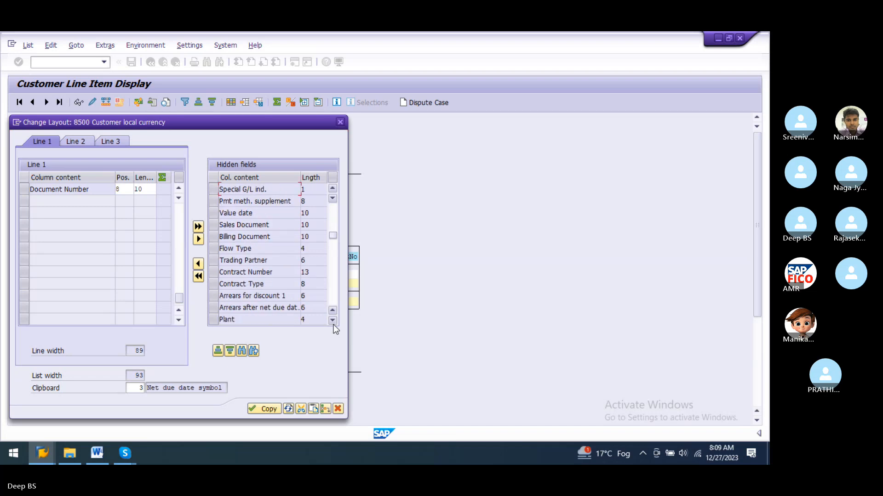
{"action": "left_click", "coordinate": [333, 322]}
{"action": "left_click", "coordinate": [333, 324]}
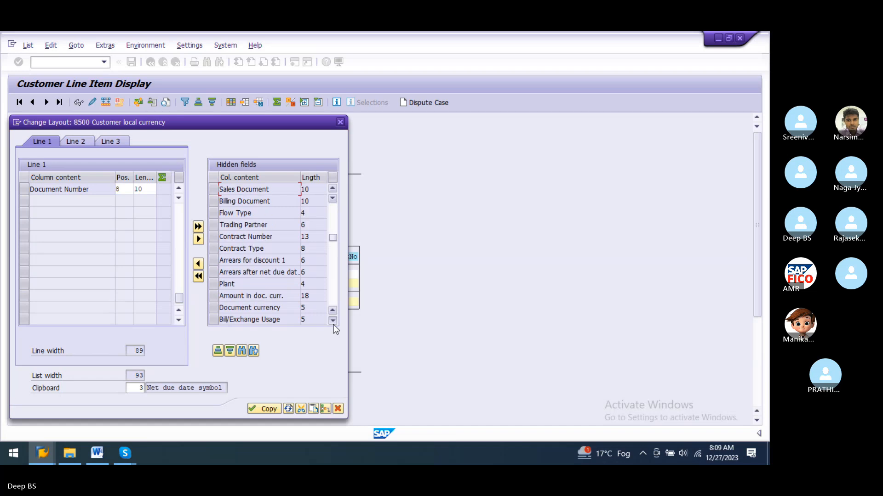
{"action": "left_click", "coordinate": [333, 324]}
{"action": "left_click", "coordinate": [333, 324]}
{"action": "left_click", "coordinate": [333, 324]}
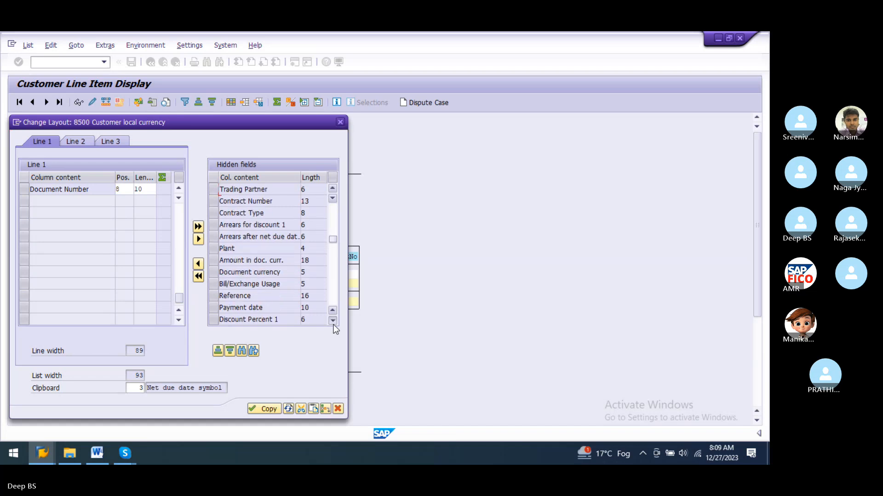
{"action": "left_click", "coordinate": [333, 325]}
{"action": "left_click", "coordinate": [333, 325]}
{"action": "left_click", "coordinate": [333, 325]}
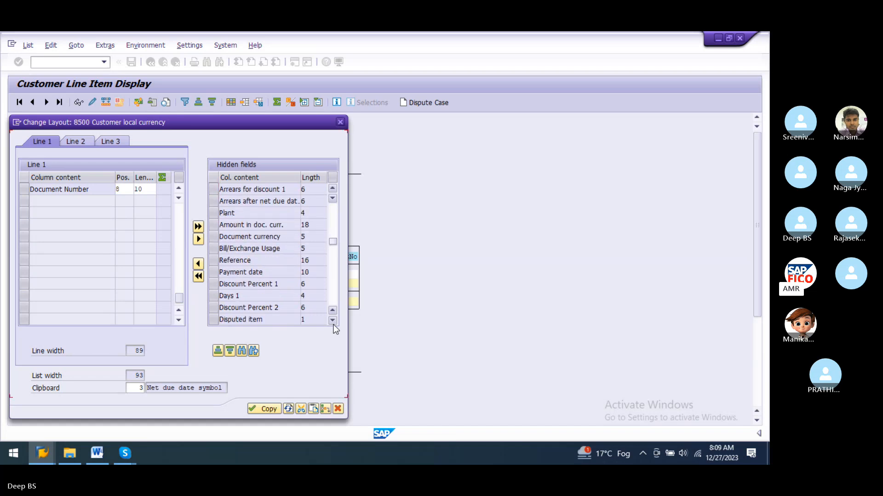
{"action": "left_click", "coordinate": [333, 325]}
{"action": "left_click", "coordinate": [333, 324]}
{"action": "left_click", "coordinate": [332, 324]}
{"action": "left_click", "coordinate": [333, 324]}
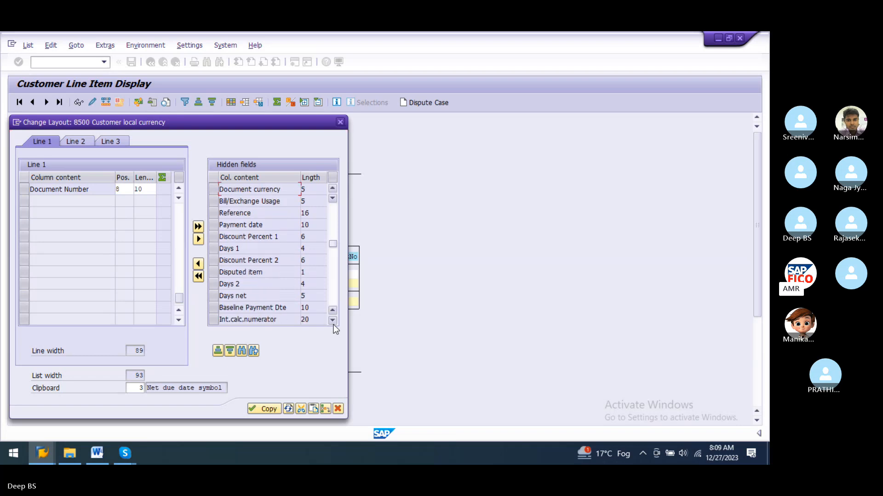
{"action": "left_click", "coordinate": [332, 324]}
{"action": "left_click", "coordinate": [333, 325]}
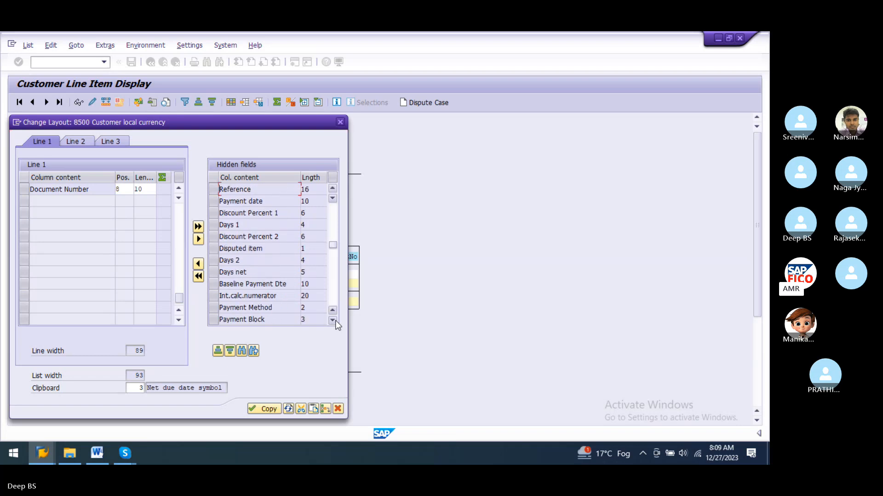
{"action": "left_click", "coordinate": [333, 320]}
{"action": "left_click", "coordinate": [333, 321]}
{"action": "left_click", "coordinate": [333, 320]}
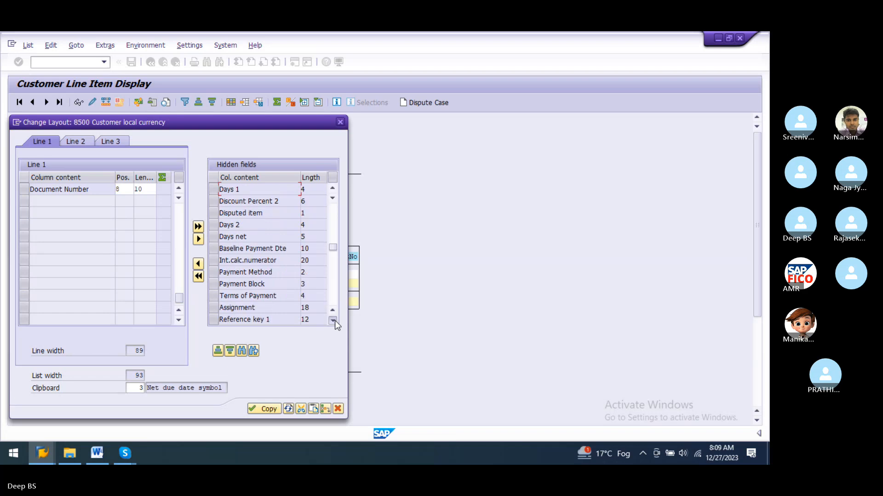
{"action": "left_click", "coordinate": [333, 321]}
{"action": "left_click", "coordinate": [333, 320]}
{"action": "left_click", "coordinate": [332, 320]}
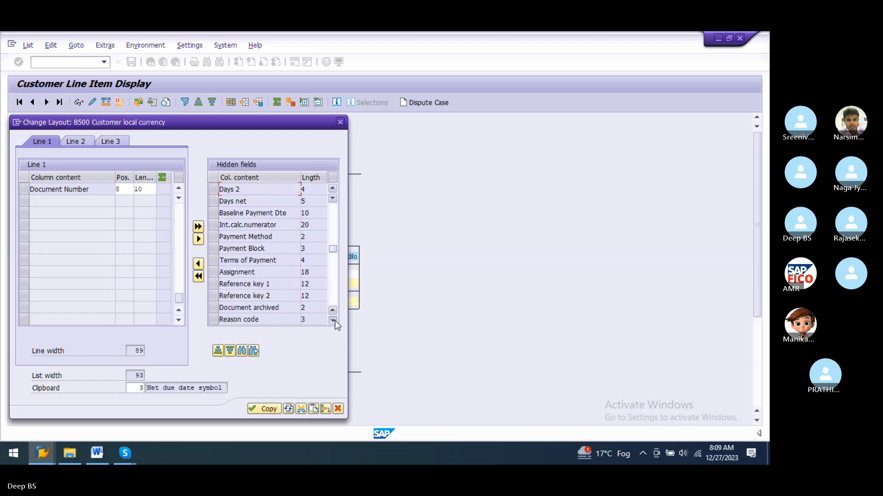
{"action": "left_click", "coordinate": [333, 320]}
{"action": "left_click", "coordinate": [333, 320]}
{"action": "left_click", "coordinate": [333, 320]}
{"action": "left_click", "coordinate": [332, 320]}
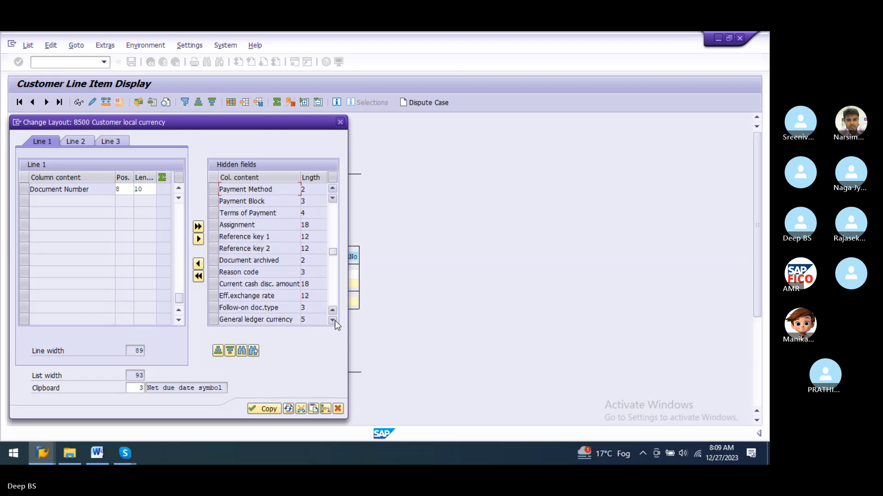
{"action": "left_click", "coordinate": [333, 320]}
{"action": "left_click", "coordinate": [333, 321]}
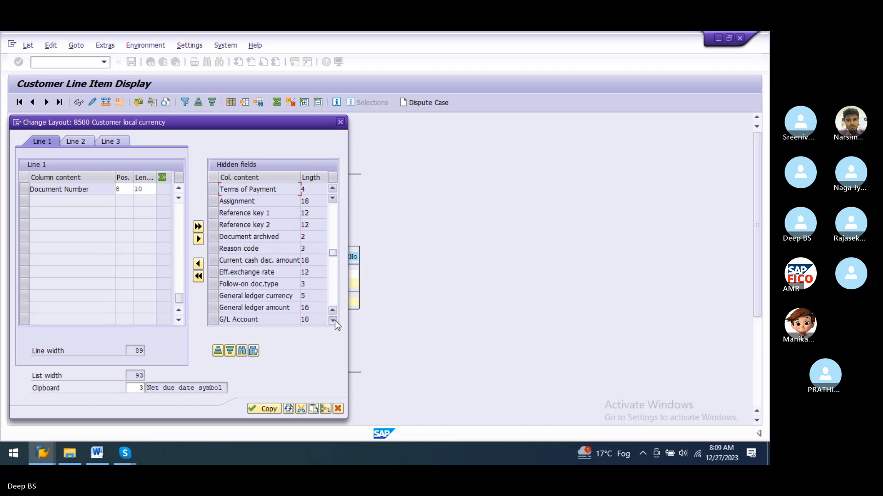
{"action": "left_click", "coordinate": [333, 320]}
{"action": "left_click", "coordinate": [332, 320]}
{"action": "left_click", "coordinate": [333, 320]}
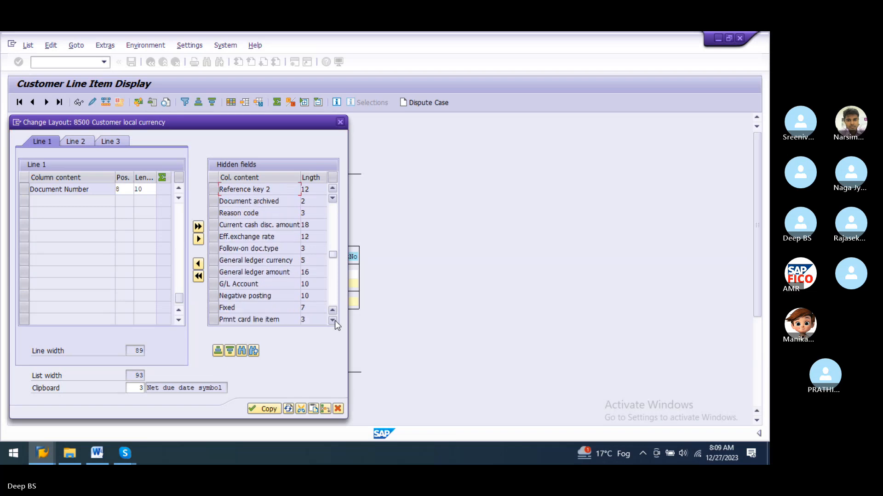
{"action": "left_click", "coordinate": [332, 321]}
{"action": "left_click", "coordinate": [333, 320]}
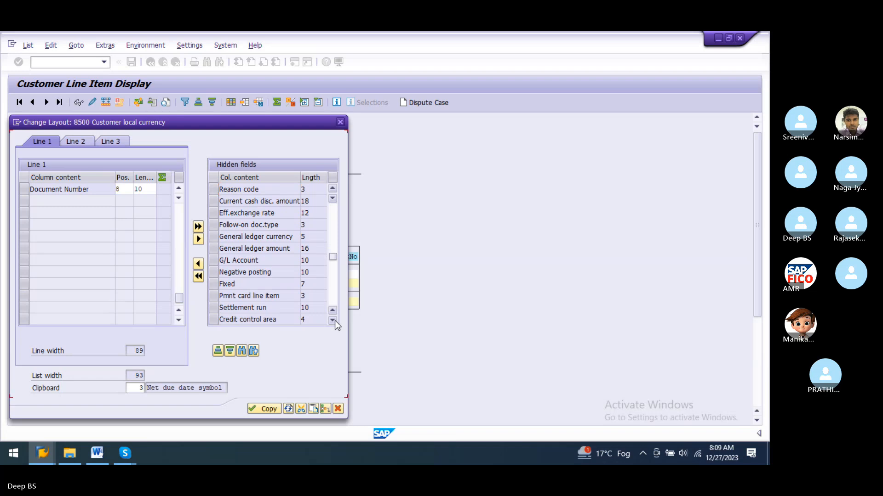
{"action": "left_click", "coordinate": [333, 321]}
{"action": "left_click", "coordinate": [333, 321]}
{"action": "left_click", "coordinate": [333, 321]}
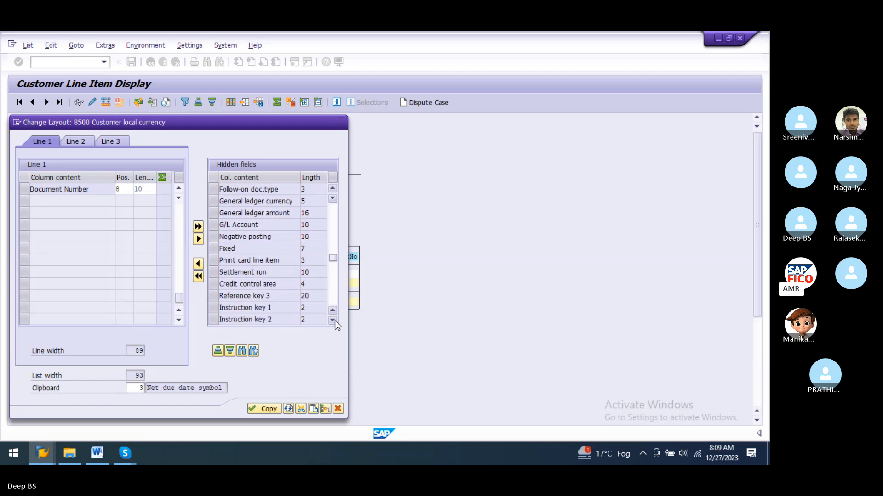
{"action": "left_click", "coordinate": [333, 321]}
{"action": "left_click", "coordinate": [333, 321]}
{"action": "left_click", "coordinate": [333, 320]}
{"action": "left_click", "coordinate": [334, 320]}
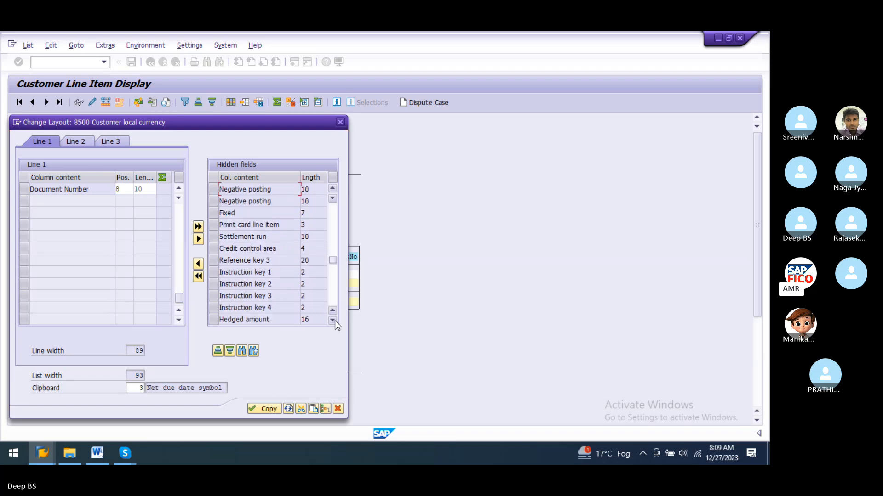
{"action": "left_click", "coordinate": [333, 320]}
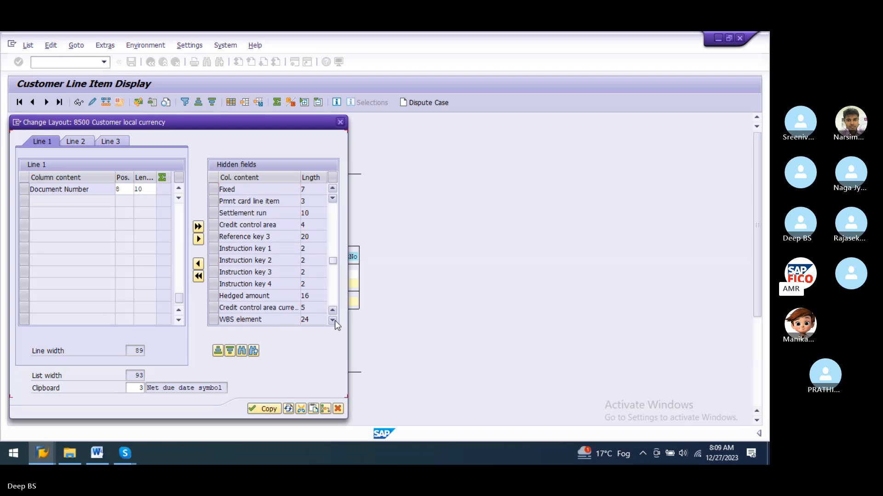
{"action": "left_click", "coordinate": [333, 321]}
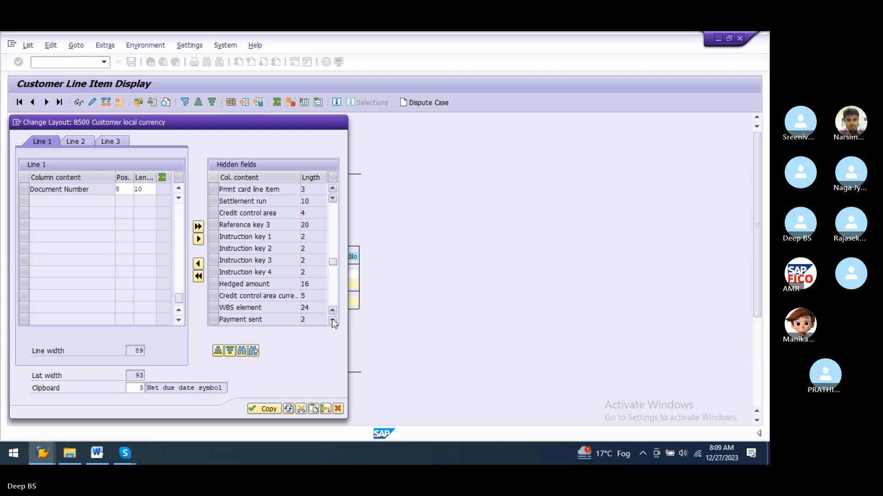
{"action": "left_click", "coordinate": [333, 320]}
{"action": "left_click", "coordinate": [333, 320]}
{"action": "left_click", "coordinate": [333, 321]}
{"action": "left_click", "coordinate": [333, 320]}
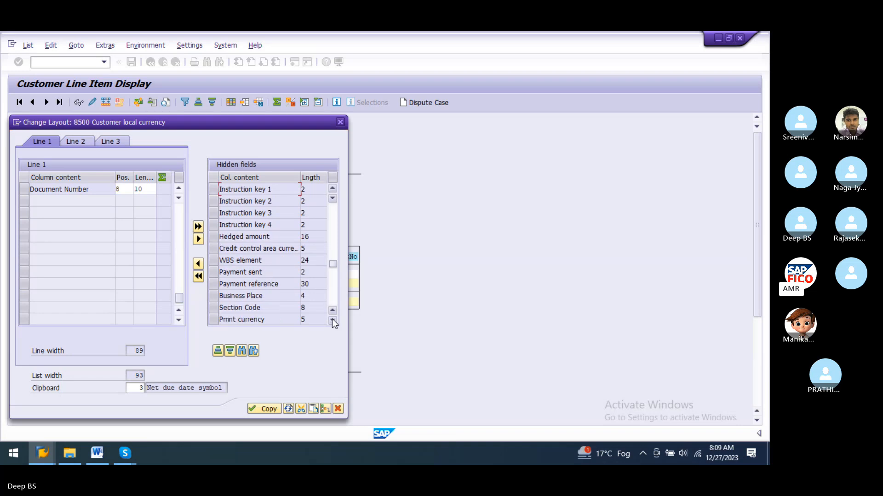
{"action": "left_click", "coordinate": [333, 320]}
{"action": "left_click", "coordinate": [332, 320]}
{"action": "left_click", "coordinate": [333, 320]}
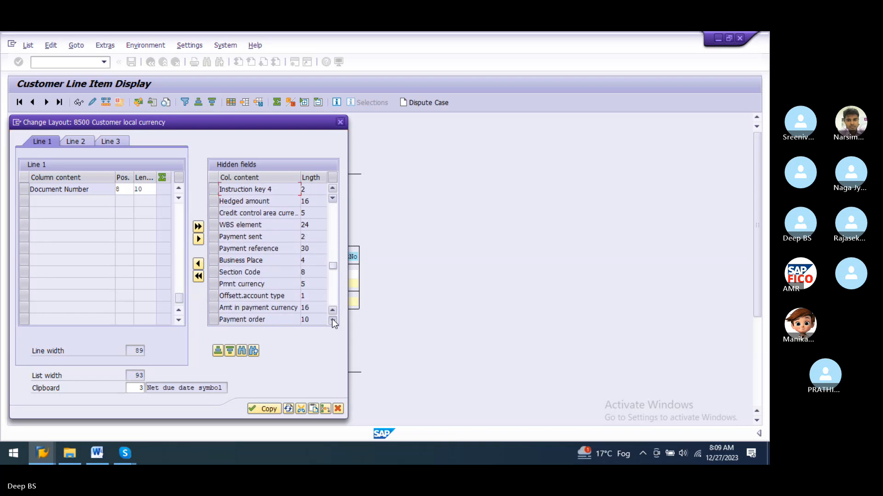
Look through the remaining hidden fields, from Payment order through Produktionsmonat, for the Net due date symbol column.
{"action": "left_click", "coordinate": [333, 320]}
{"action": "left_click", "coordinate": [333, 320]}
{"action": "left_click", "coordinate": [333, 320]}
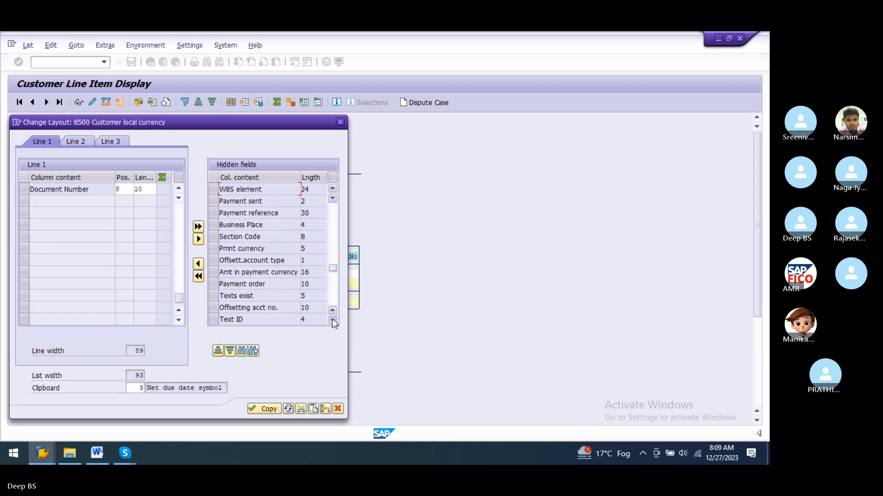
{"action": "left_click", "coordinate": [333, 320]}
{"action": "left_click", "coordinate": [333, 320]}
{"action": "left_click", "coordinate": [333, 321]}
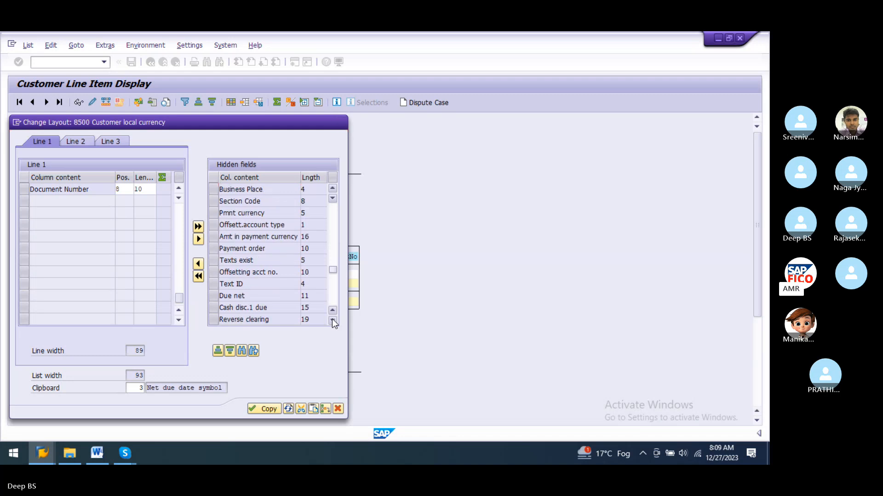
{"action": "left_click", "coordinate": [333, 320]}
{"action": "left_click", "coordinate": [333, 321]}
{"action": "left_click", "coordinate": [333, 320]}
{"action": "left_click", "coordinate": [333, 320]}
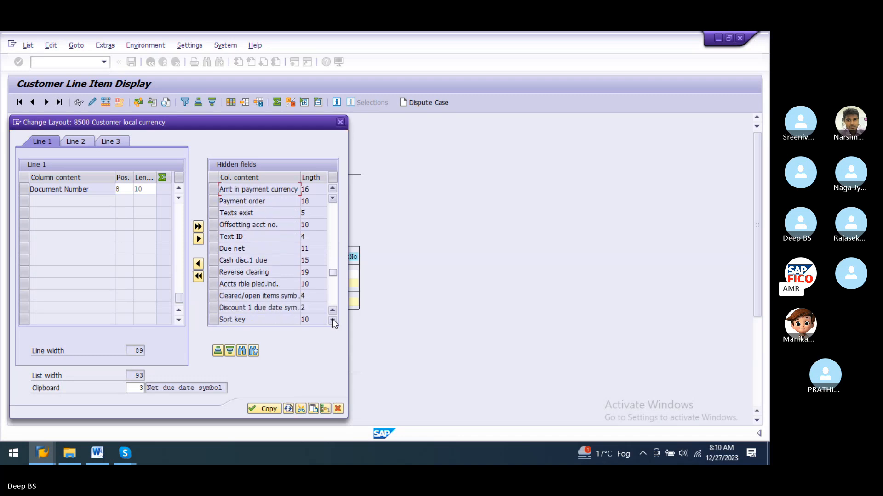
{"action": "left_click", "coordinate": [333, 321]}
{"action": "left_click", "coordinate": [333, 320]}
{"action": "left_click", "coordinate": [332, 321]}
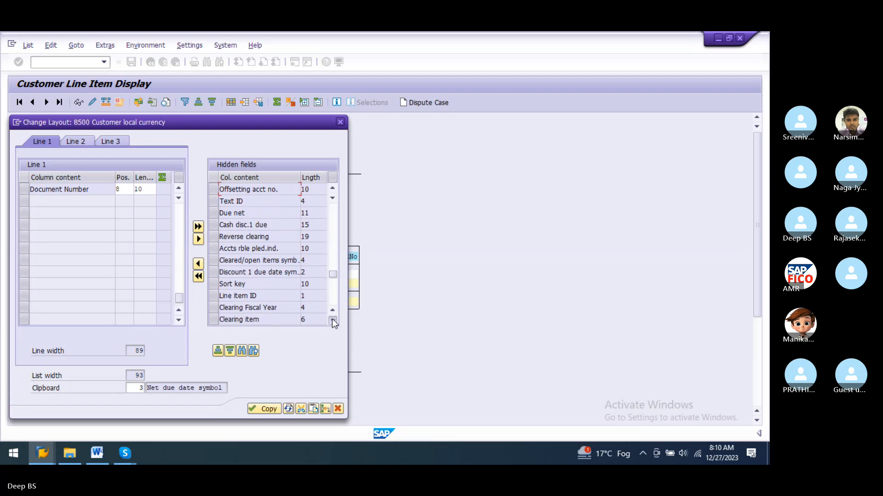
{"action": "left_click", "coordinate": [333, 320]}
{"action": "left_click", "coordinate": [333, 321]}
{"action": "left_click", "coordinate": [333, 320]}
{"action": "left_click", "coordinate": [333, 320]}
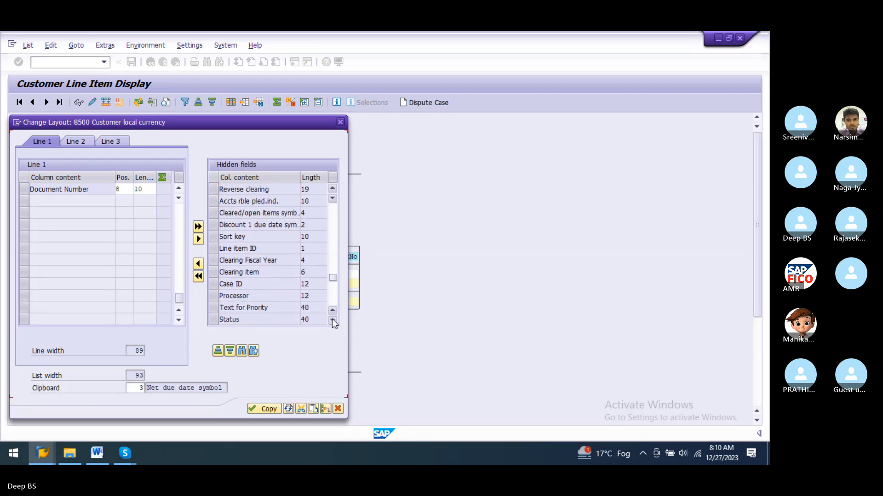
{"action": "left_click", "coordinate": [333, 320]}
{"action": "left_click", "coordinate": [333, 320]}
{"action": "left_click", "coordinate": [333, 321]}
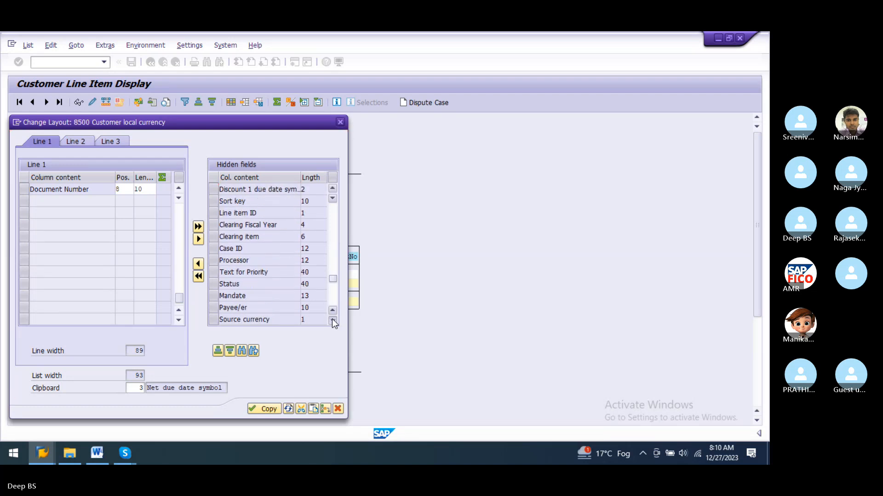
{"action": "left_click", "coordinate": [333, 321]}
{"action": "left_click", "coordinate": [333, 320]}
{"action": "left_click", "coordinate": [332, 320]}
{"action": "left_click", "coordinate": [333, 320]}
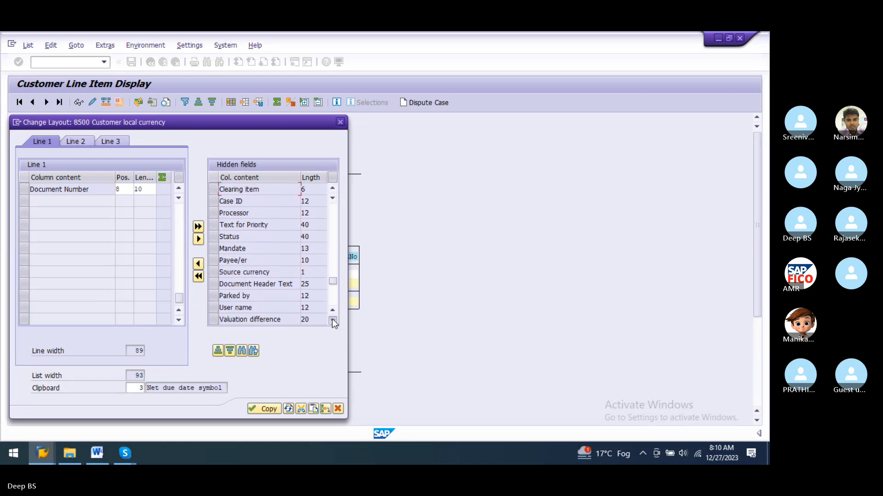
{"action": "left_click", "coordinate": [333, 320]}
{"action": "left_click", "coordinate": [333, 320]}
{"action": "left_click", "coordinate": [333, 321]}
{"action": "left_click", "coordinate": [333, 321]}
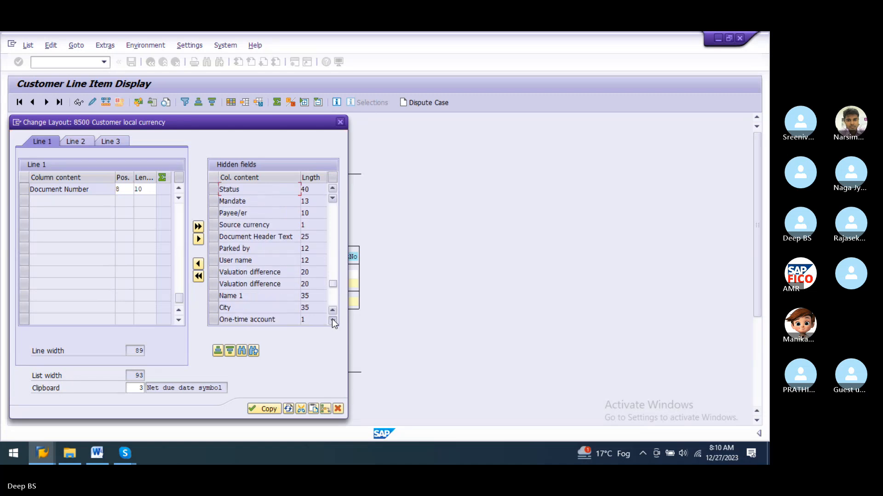
{"action": "left_click", "coordinate": [333, 321]}
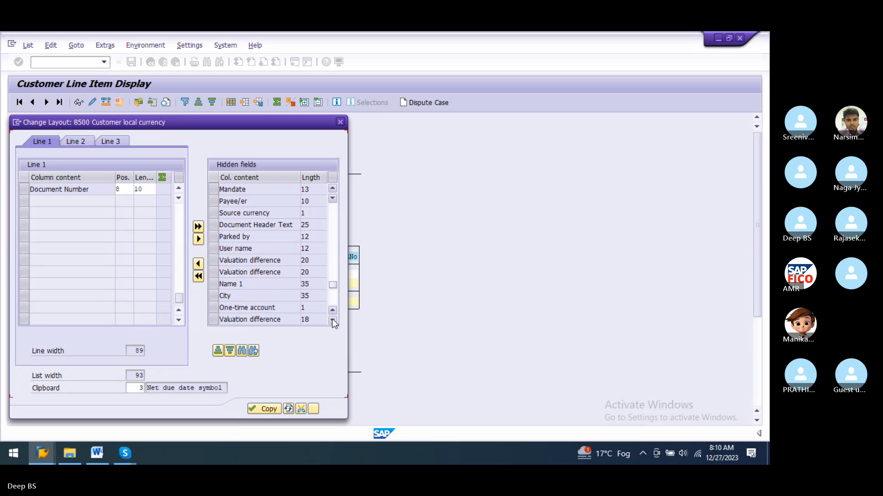
{"action": "left_click", "coordinate": [333, 321]}
{"action": "left_click", "coordinate": [333, 320]}
{"action": "left_click", "coordinate": [333, 321]}
{"action": "left_click", "coordinate": [333, 320]}
{"action": "left_click", "coordinate": [333, 321]}
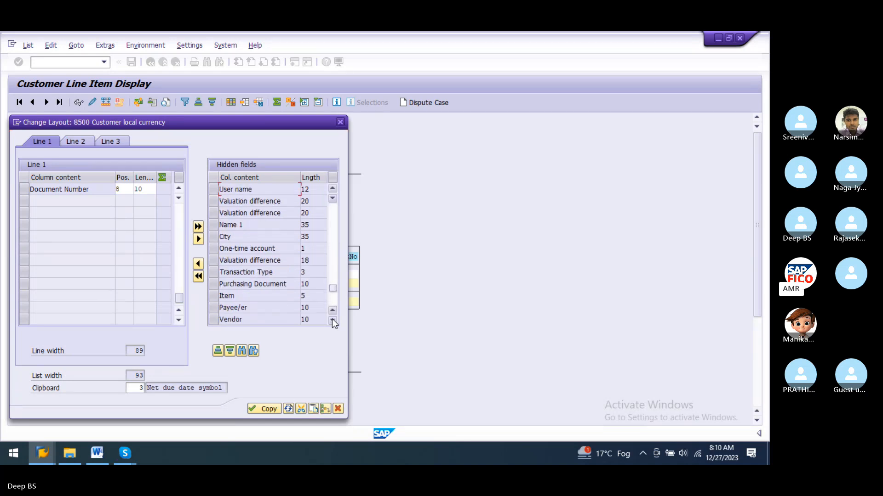
{"action": "left_click", "coordinate": [333, 320]}
{"action": "left_click", "coordinate": [333, 320]}
{"action": "left_click", "coordinate": [332, 321]}
{"action": "left_click", "coordinate": [333, 320]}
{"action": "left_click", "coordinate": [333, 321]}
{"action": "left_click", "coordinate": [333, 321]}
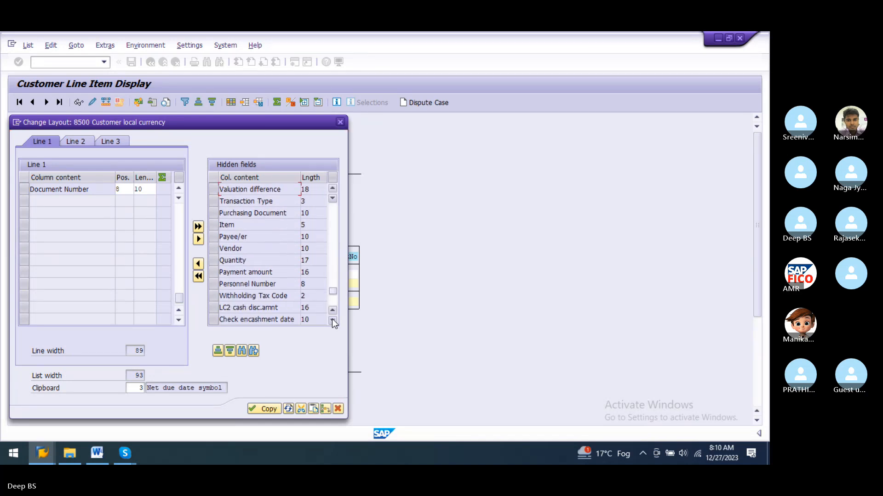
{"action": "left_click", "coordinate": [333, 320]}
{"action": "left_click", "coordinate": [333, 321]}
{"action": "left_click", "coordinate": [333, 320]}
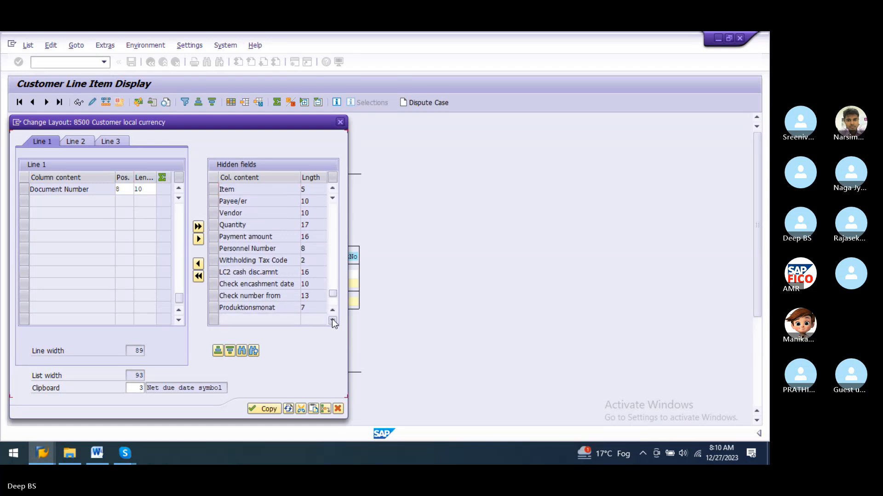
{"action": "left_click", "coordinate": [332, 320]}
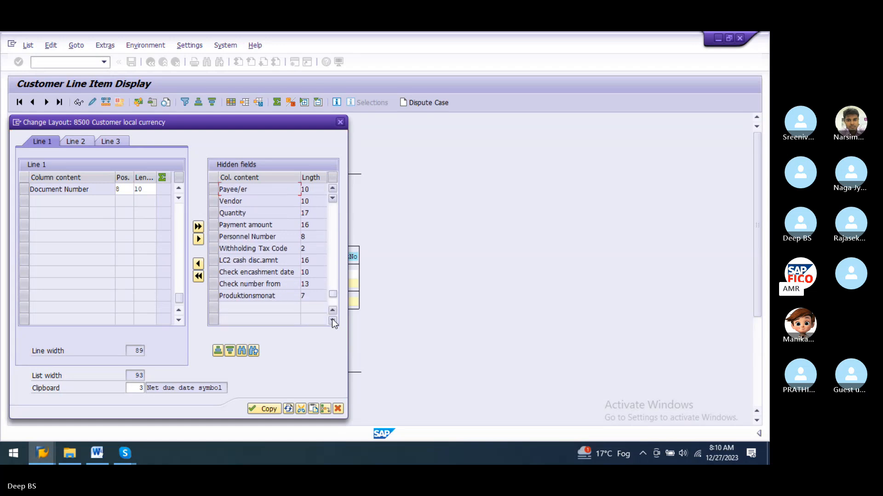
{"action": "left_click", "coordinate": [693, 303]}
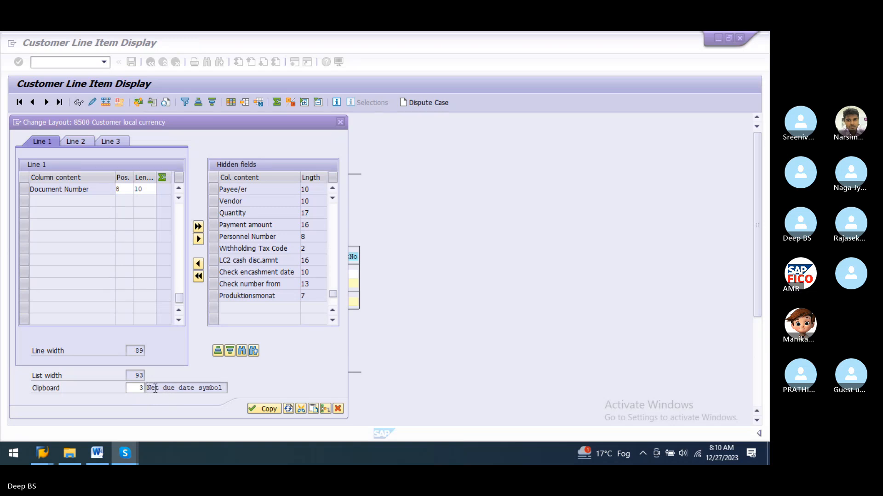
{"action": "left_click_drag", "start_coordinate": [148, 389], "coordinate": [209, 394]}
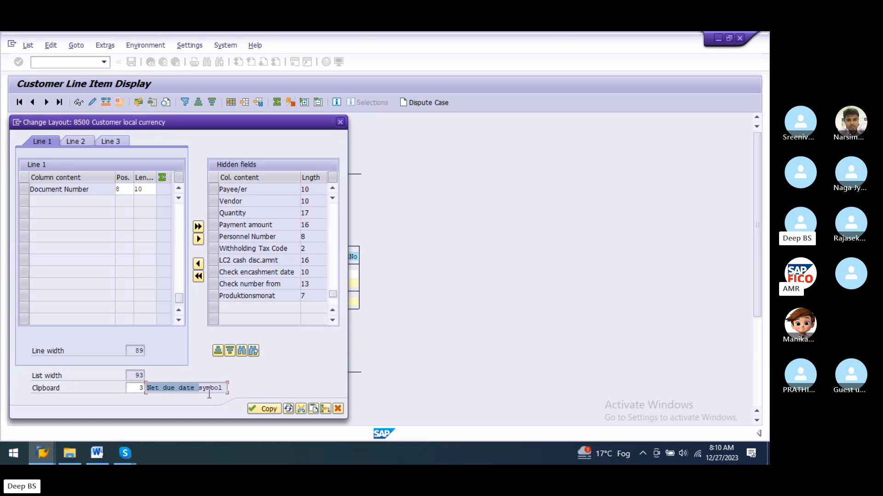
{"action": "right_click", "coordinate": [183, 390]}
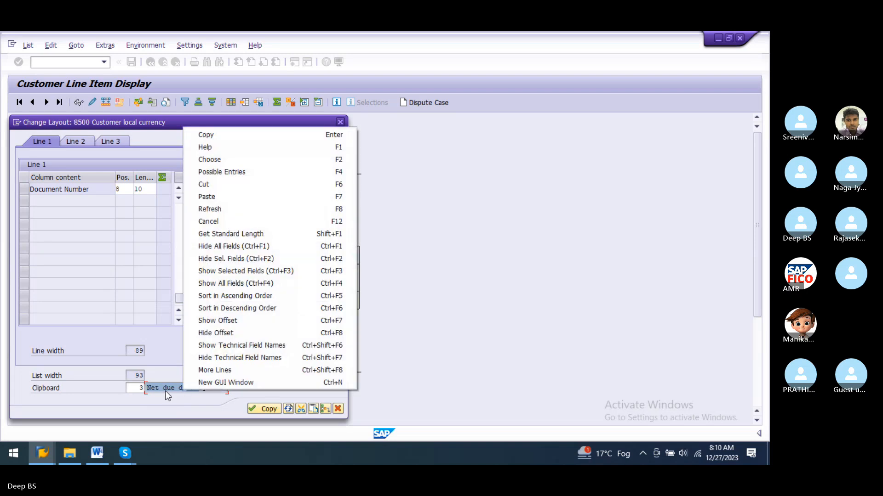
{"action": "left_click", "coordinate": [164, 391]}
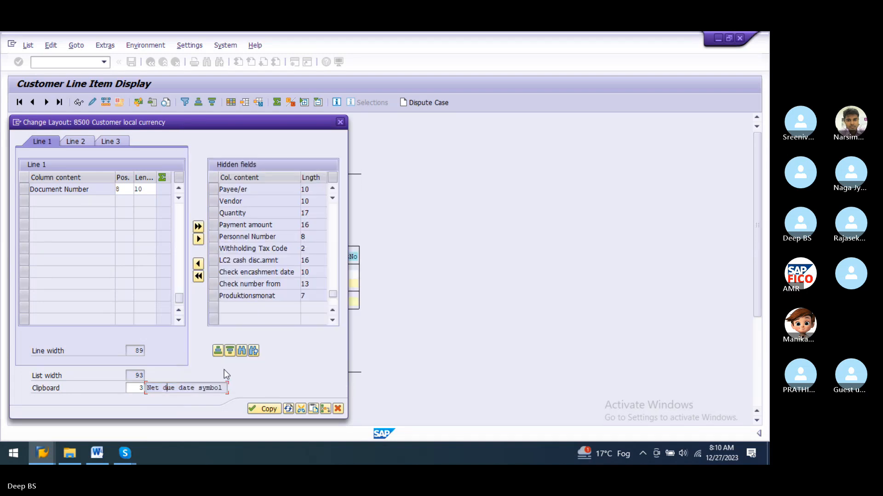
Discard the pending layout changes and return to the customer line item list.
{"action": "left_click", "coordinate": [332, 296]}
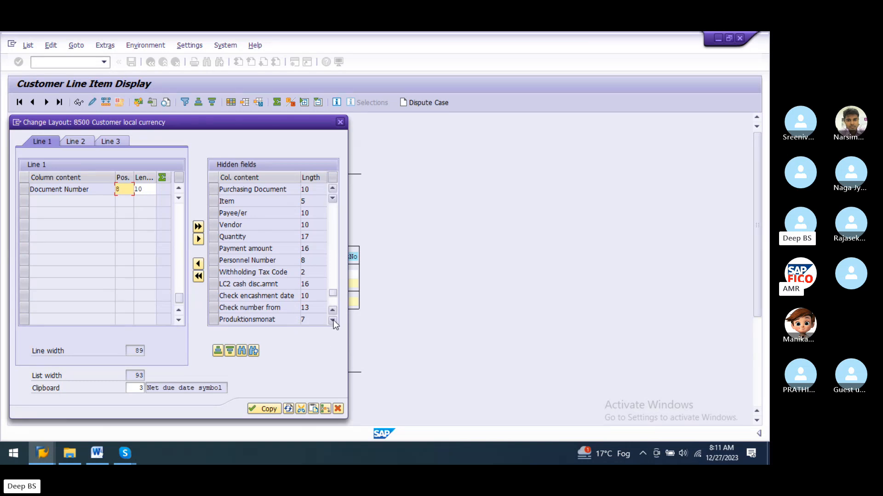
{"action": "left_click", "coordinate": [332, 263]}
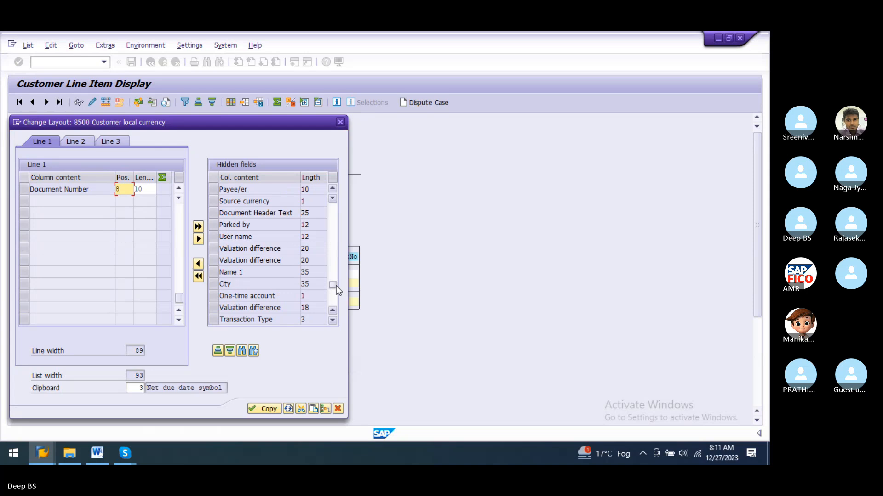
{"action": "left_click_drag", "start_coordinate": [180, 295], "coordinate": [183, 270]}
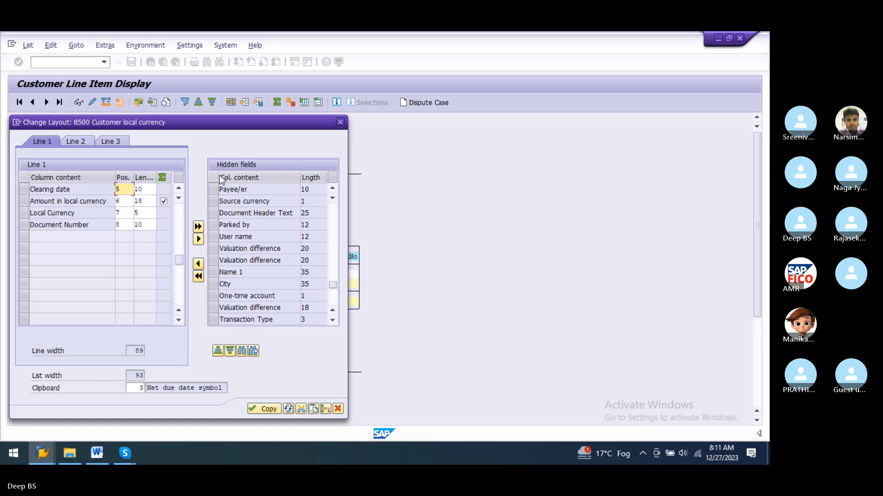
{"action": "left_click", "coordinate": [342, 123]}
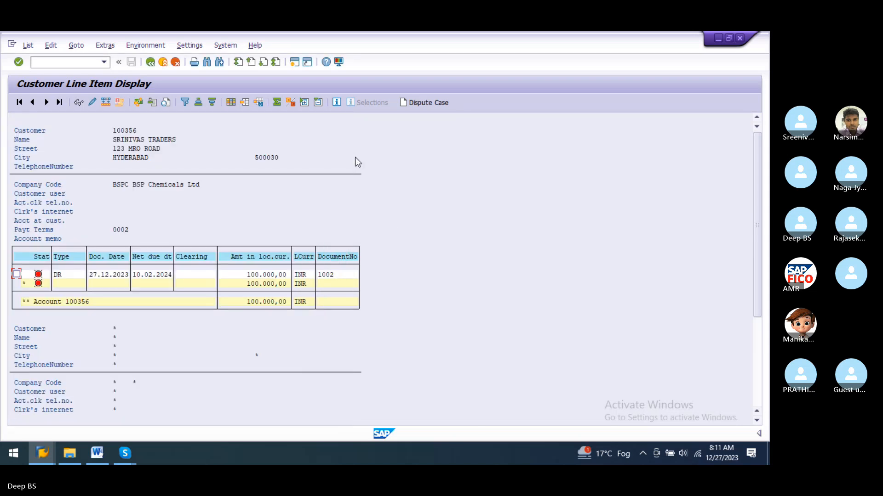
{"action": "left_click", "coordinate": [76, 62]}
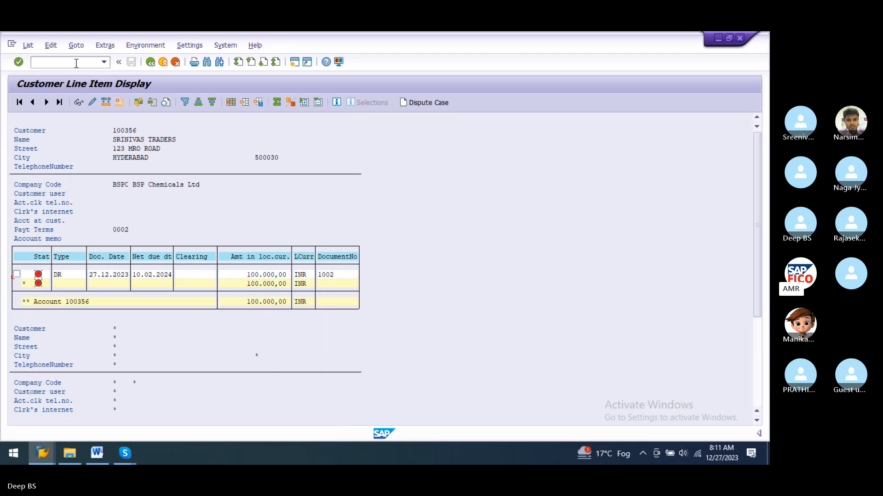
Reopen the layout for changes and search its field list for "Net due date symbol" in mixed case.
{"action": "left_click", "coordinate": [232, 103]}
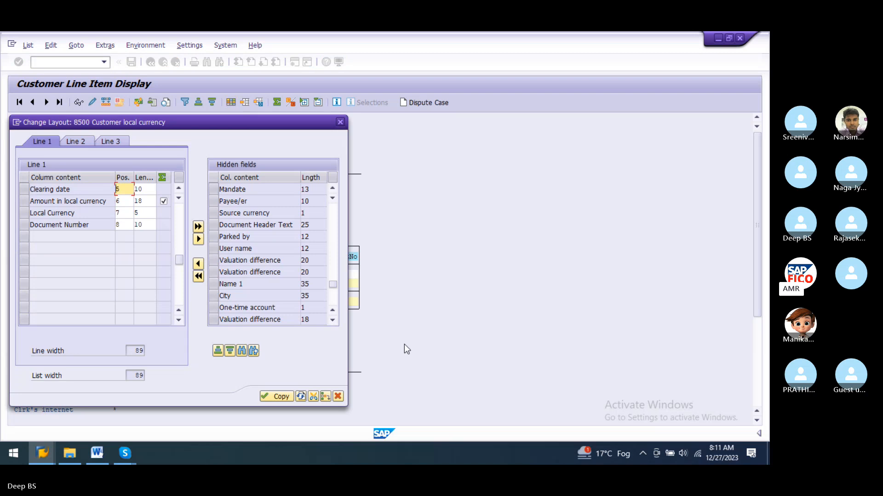
{"action": "left_click", "coordinate": [243, 352]}
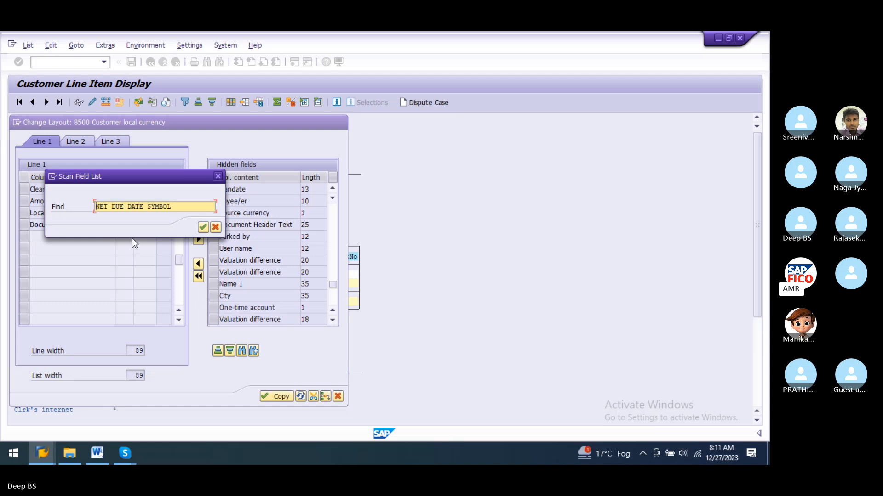
{"action": "left_click", "coordinate": [184, 207]}
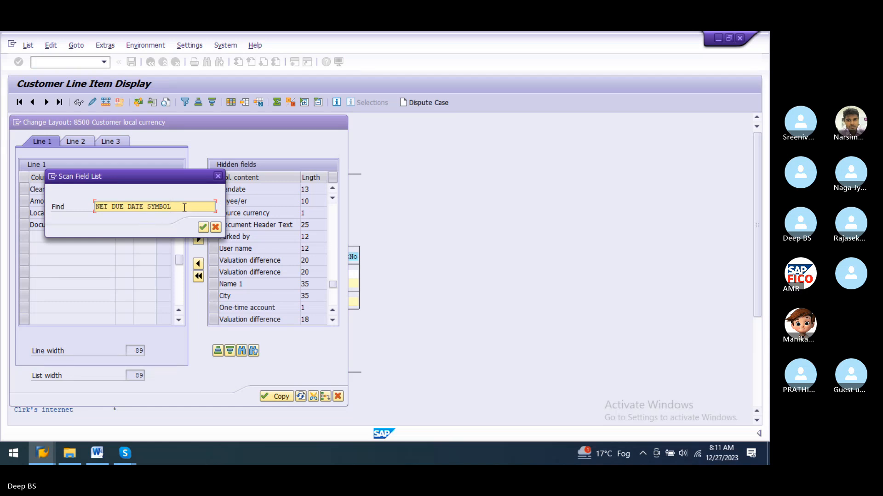
{"action": "key", "text": "BackSpace"}
{"action": "key", "text": "BackSpace"}
{"action": "key", "text": "BackSpace"}
{"action": "key", "text": "BackSpace"}
{"action": "key", "text": "BackSpace"}
{"action": "key", "text": "BackSpace"}
{"action": "key", "text": "BackSpace"}
{"action": "key", "text": "BackSpace"}
{"action": "key", "text": "BackSpace"}
{"action": "key", "text": "BackSpace"}
{"action": "key", "text": "BackSpace"}
{"action": "key", "text": "BackSpace"}
{"action": "key", "text": "BackSpace"}
{"action": "key", "text": "BackSpace"}
{"action": "key", "text": "BackSpace"}
{"action": "key", "text": "BackSpace"}
{"action": "key", "text": "BackSpace"}
{"action": "key", "text": "BackSpace"}
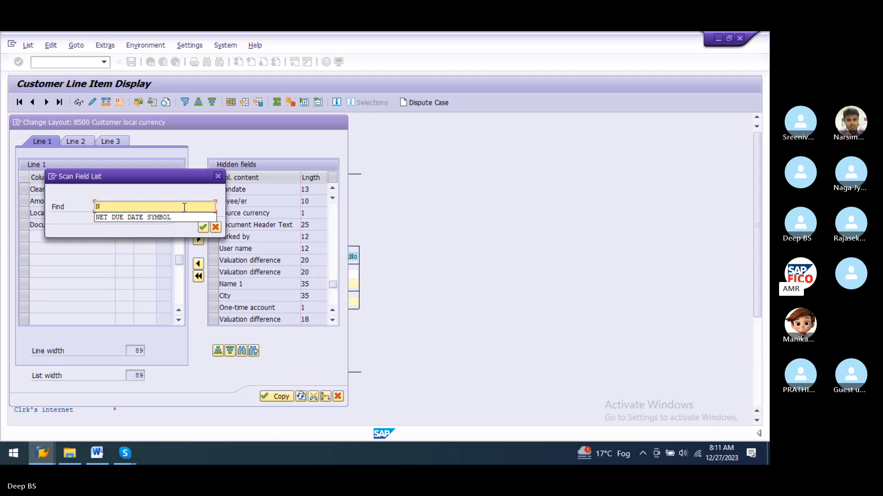
{"action": "type", "text": "ET"}
{"action": "key", "text": "BackSpace"}
{"action": "key", "text": "BackSpace"}
{"action": "type", "text": "et due date"}
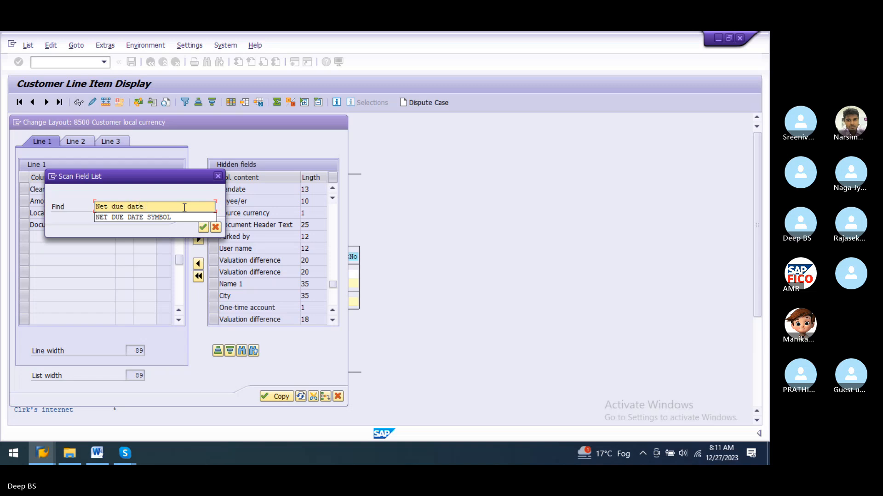
{"action": "type", "text": " symbol"}
{"action": "left_click", "coordinate": [202, 230]}
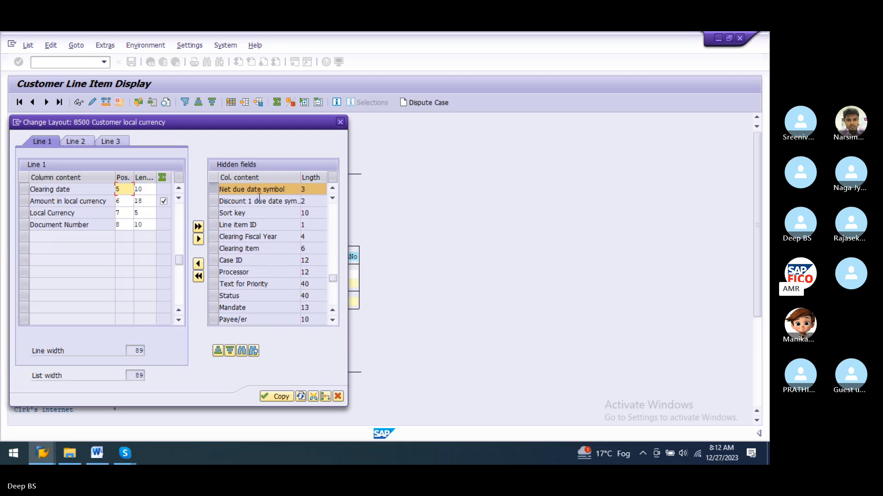
Move the Net due date symbol field from the hidden fields into Line 1 and apply the layout.
{"action": "left_click", "coordinate": [197, 265]}
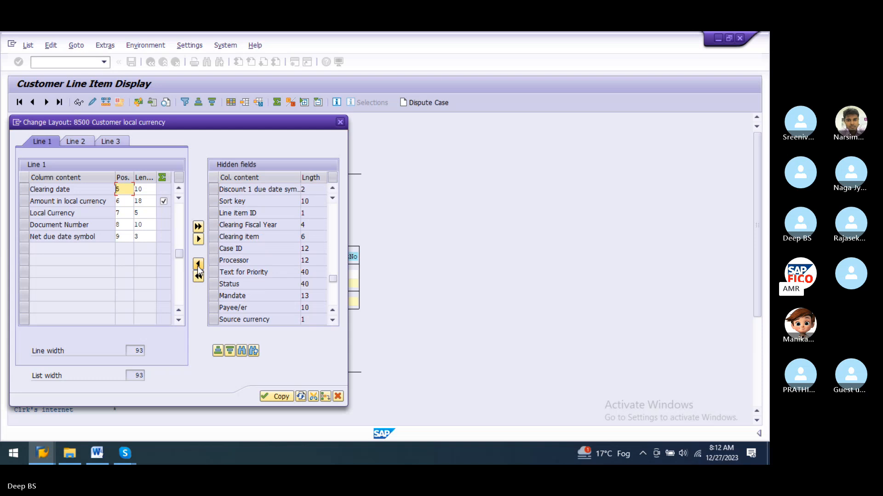
{"action": "left_click", "coordinate": [276, 398]}
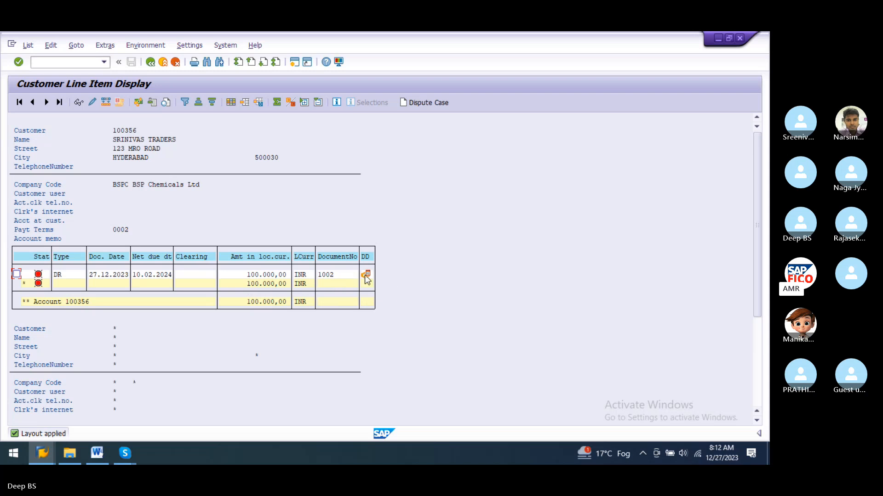
{"action": "mouse_move", "coordinate": [369, 280]}
{"action": "left_click", "coordinate": [695, 303]}
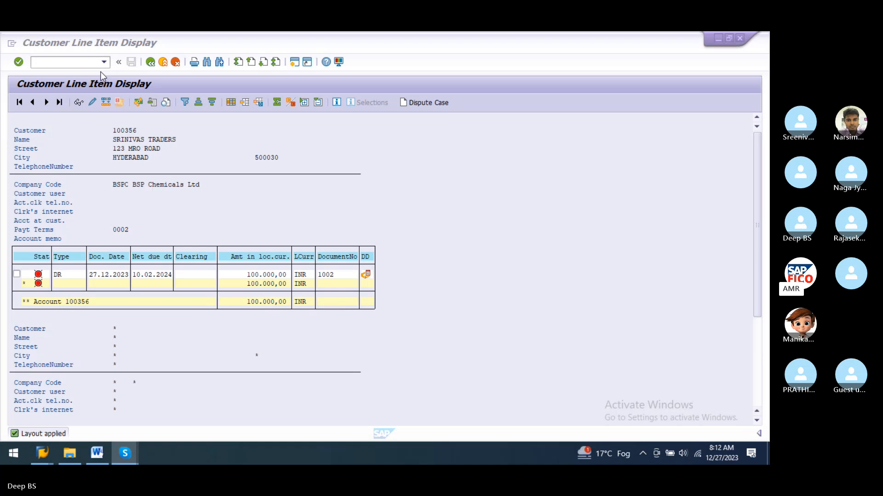
Open the incoming payments posting transaction with the command /NF-28.
{"action": "left_click", "coordinate": [76, 63]}
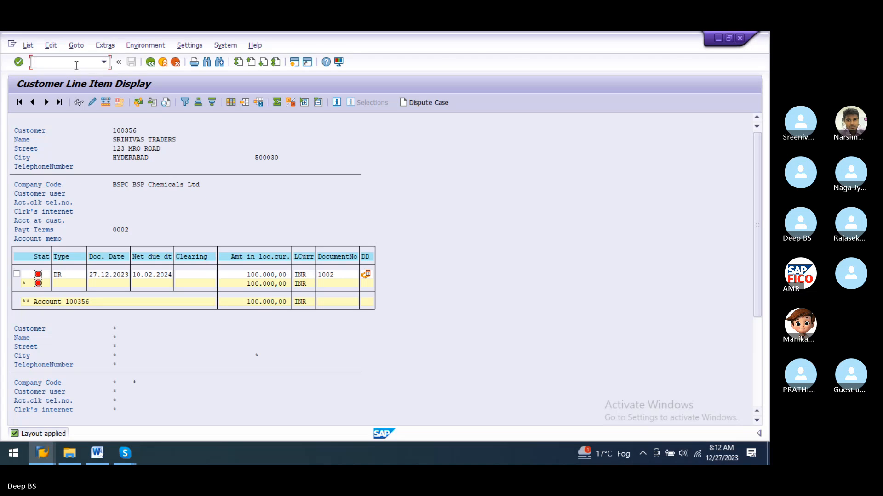
{"action": "type", "text": "/F"}
{"action": "key", "text": "BackSpace"}
{"action": "type", "text": "NF-28"}
{"action": "key", "text": "Return"}
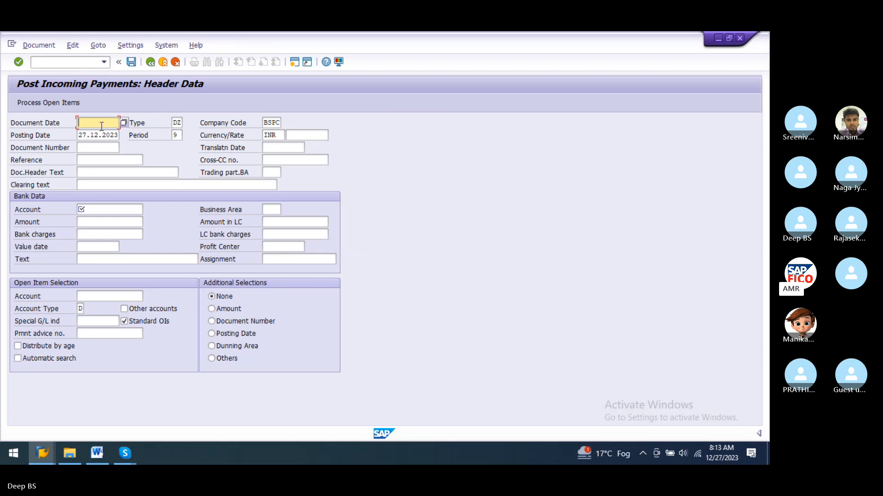
Set the document date to 27.12.2023 and choose the second Bank Ac entry in chart of accounts BSOC as the bank account.
{"action": "left_click", "coordinate": [123, 123]}
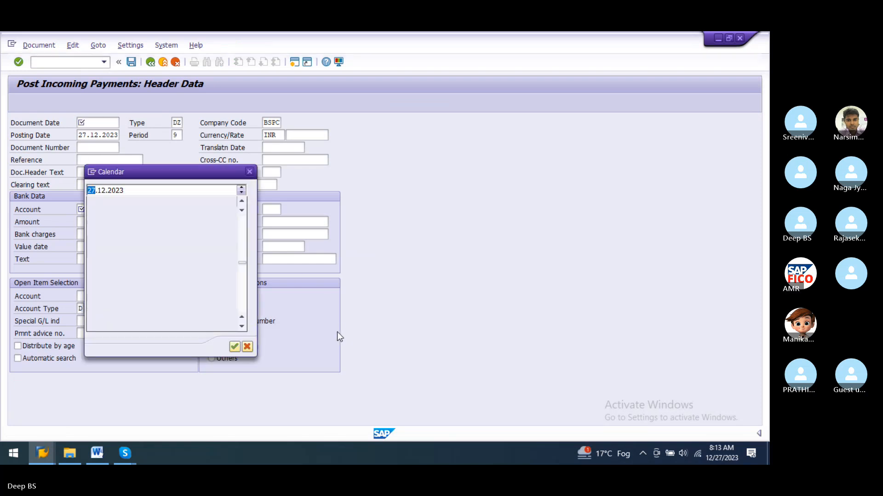
{"action": "double_click", "coordinate": [162, 266]}
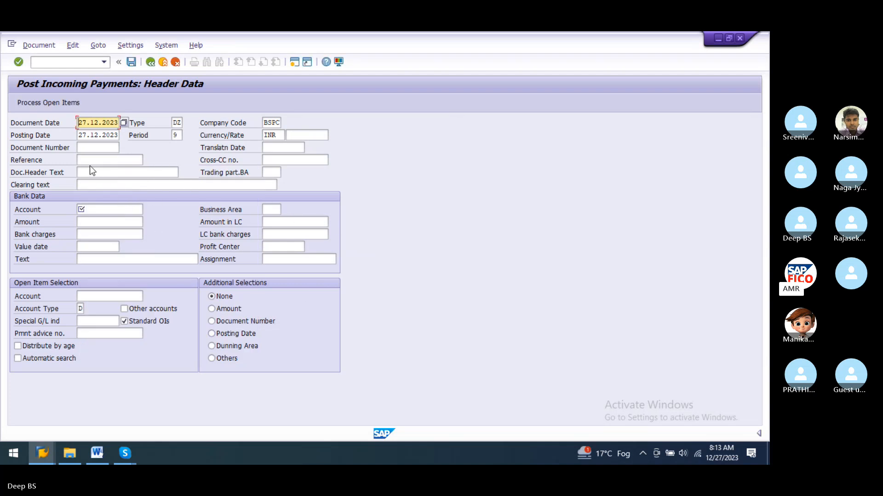
{"action": "left_click", "coordinate": [105, 213]}
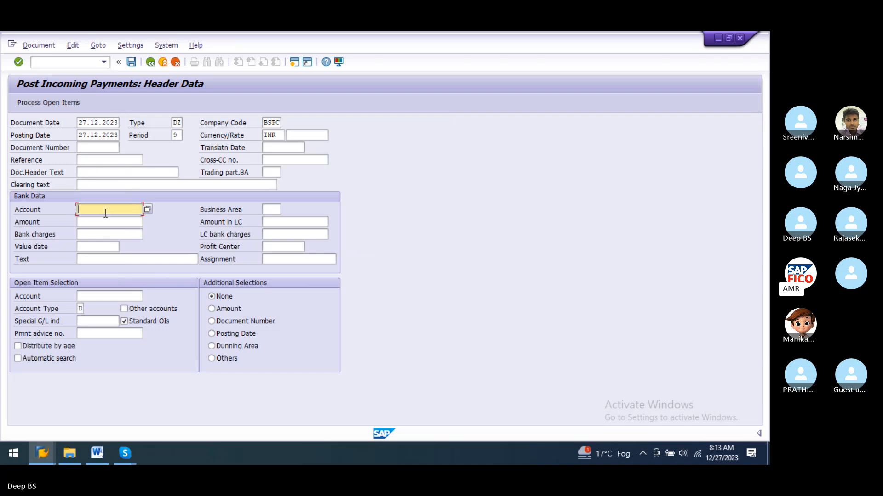
{"action": "left_click", "coordinate": [147, 210]}
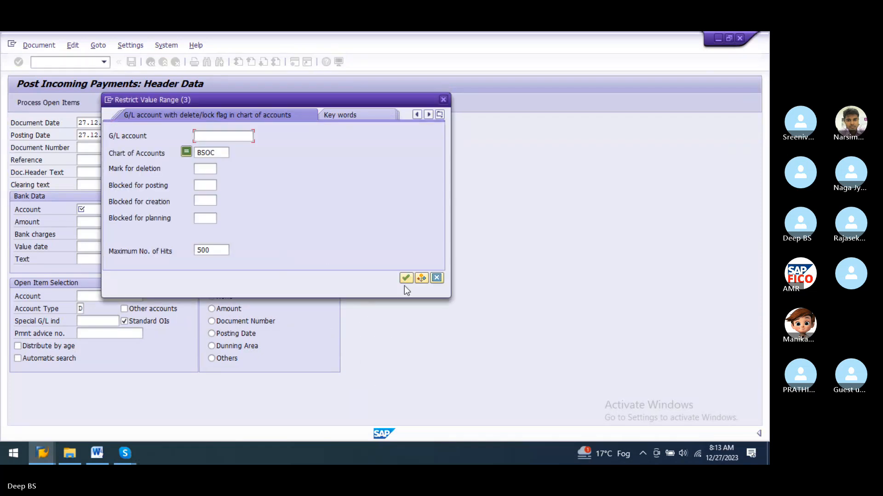
{"action": "left_click", "coordinate": [405, 279]}
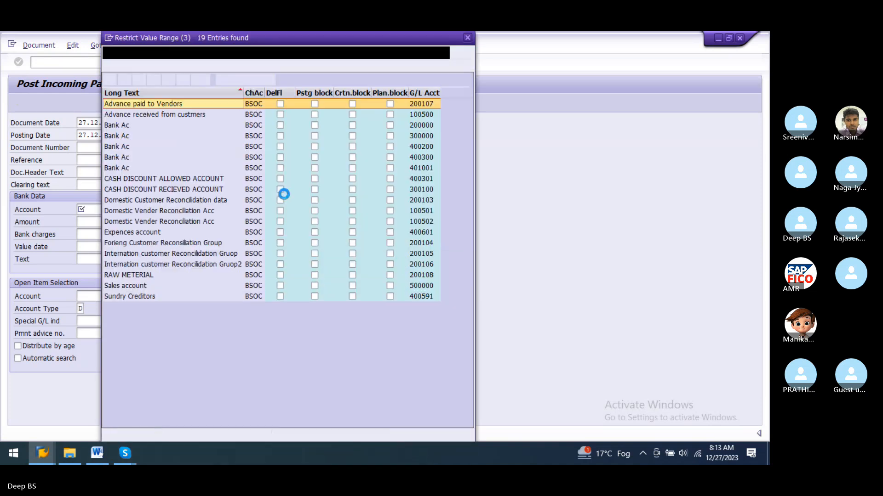
{"action": "double_click", "coordinate": [115, 137]}
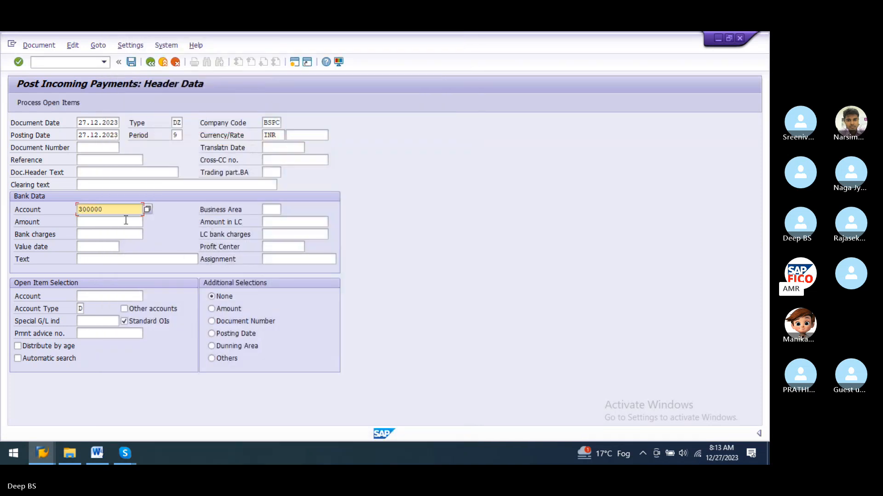
{"action": "left_click", "coordinate": [101, 223]}
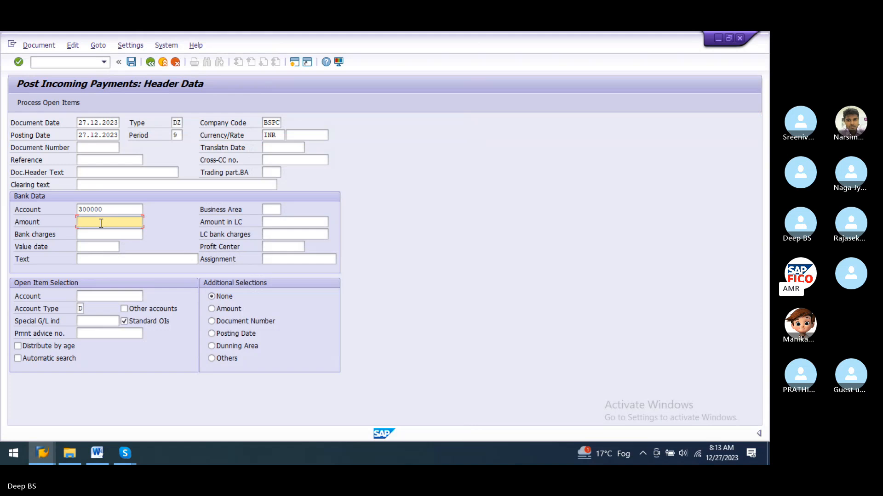
{"action": "type", "text": "100000"}
{"action": "key", "text": "BackSpace"}
{"action": "key", "text": "BackSpace"}
{"action": "key", "text": "BackSpace"}
{"action": "key", "text": "BackSpace"}
{"action": "key", "text": "BackSpace"}
{"action": "key", "text": "BackSpace"}
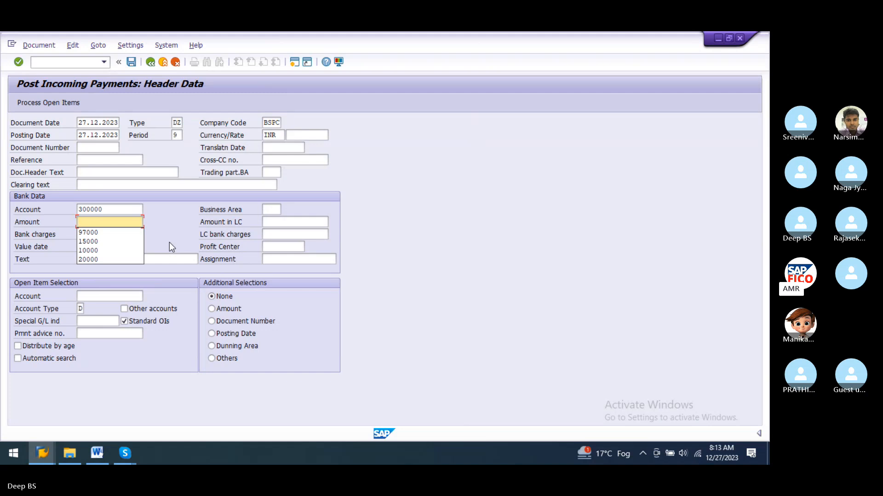
Enter a bank amount of 97000 with the text TEST and the assignment Test.
{"action": "key", "text": "Down"}
{"action": "key", "text": "Tab"}
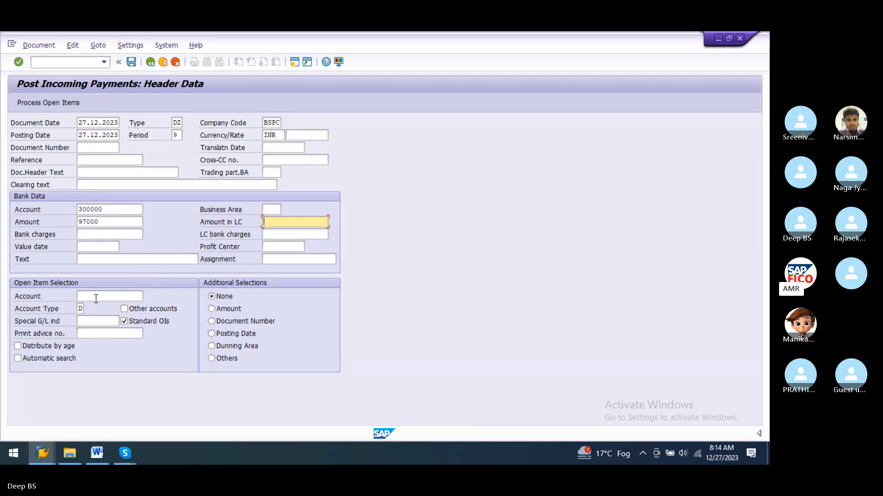
{"action": "left_click", "coordinate": [104, 257]}
{"action": "type", "text": "t"}
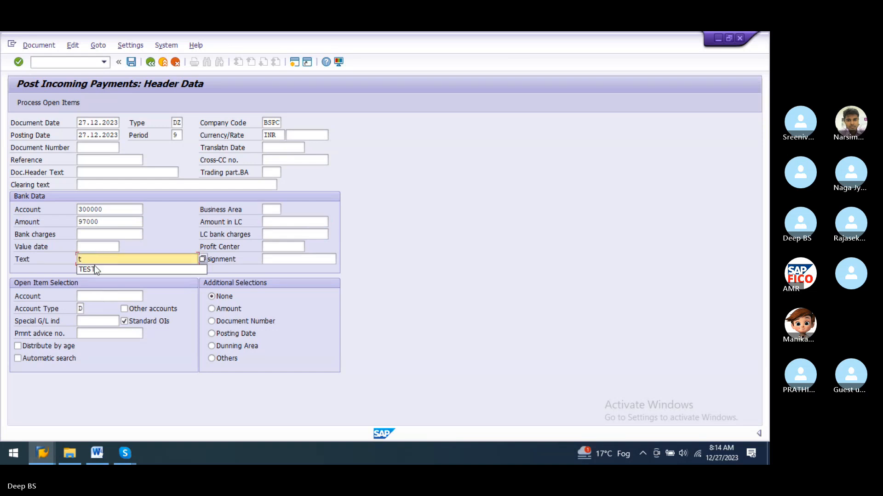
{"action": "left_click", "coordinate": [97, 269]}
{"action": "left_click", "coordinate": [288, 260]}
{"action": "type", "text": "Test"}
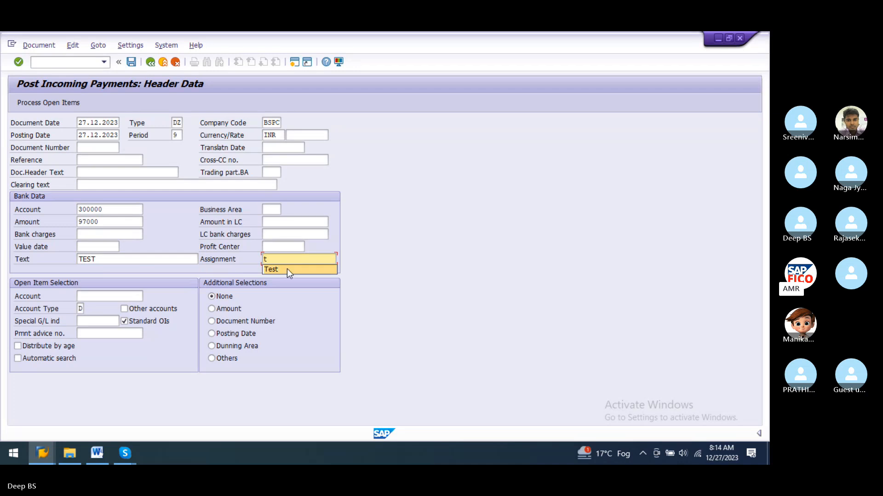
Select customer SRINIVAS TRADERS for the open item selection and try to process the open items.
{"action": "left_click", "coordinate": [98, 298]}
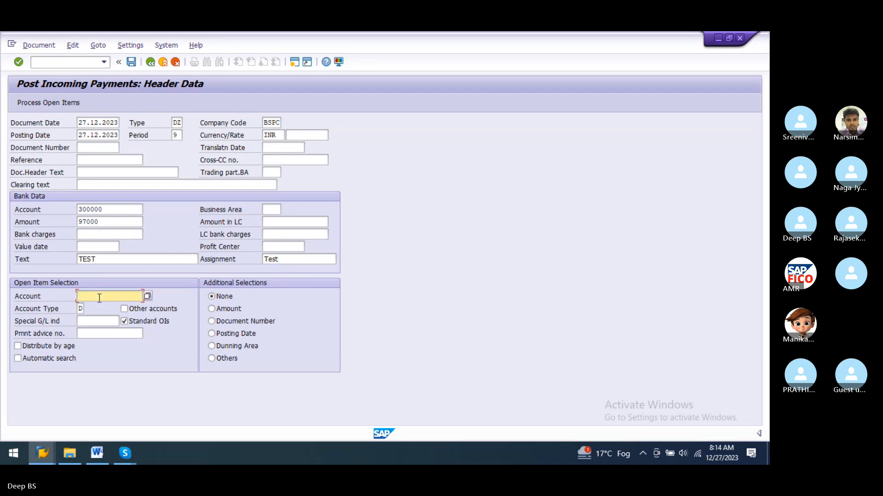
{"action": "left_click", "coordinate": [146, 295]}
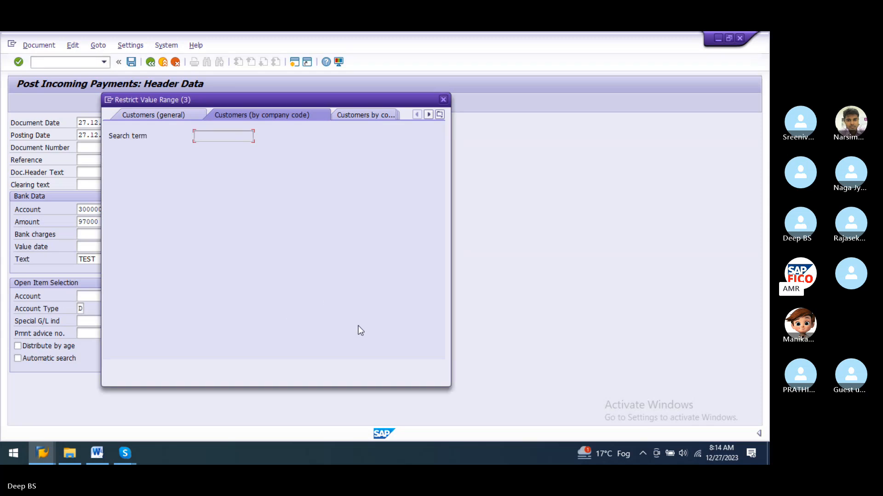
{"action": "left_click", "coordinate": [409, 370]}
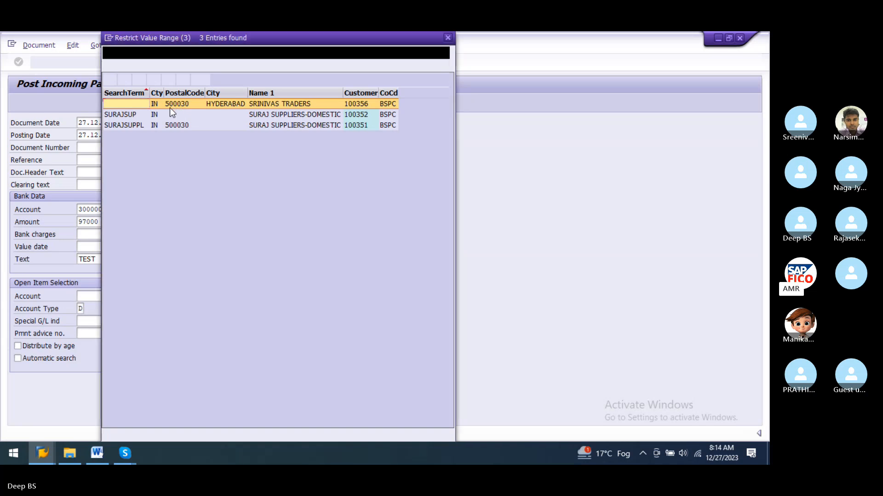
{"action": "double_click", "coordinate": [170, 108]}
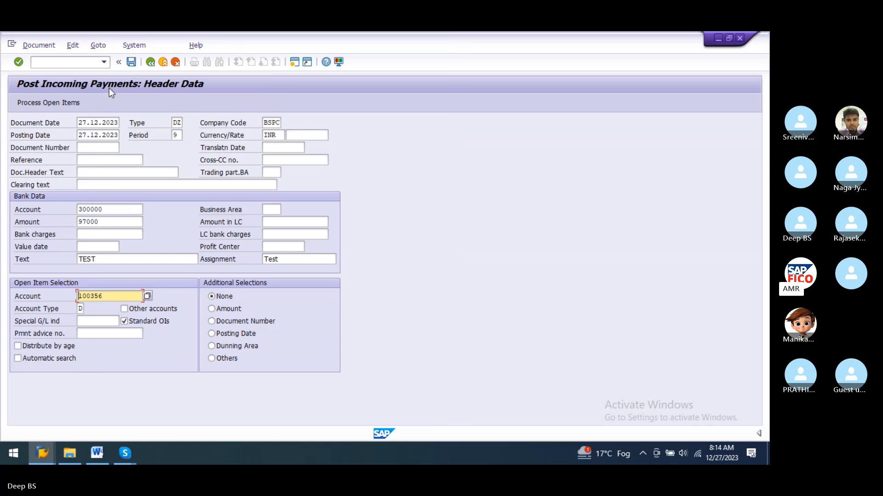
{"action": "left_click", "coordinate": [46, 103]}
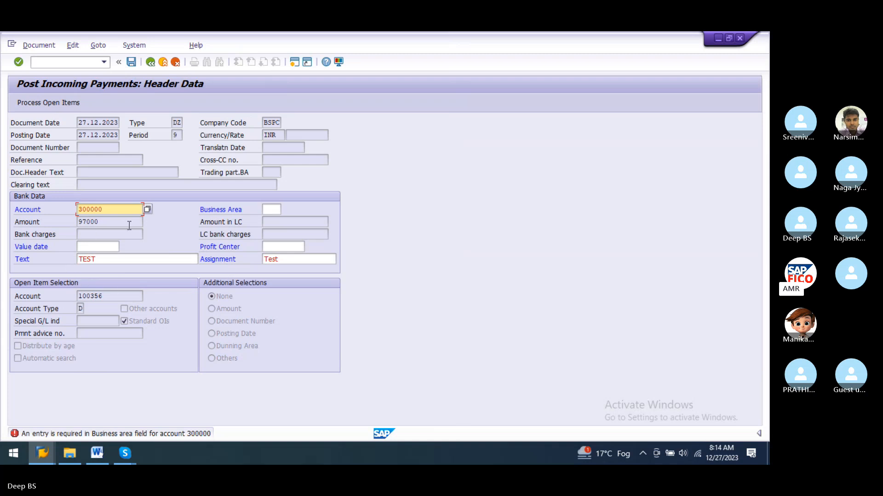
Assign the Hyderabad business area BSPH to the bank data and process the customer's open items.
{"action": "left_click", "coordinate": [265, 211]}
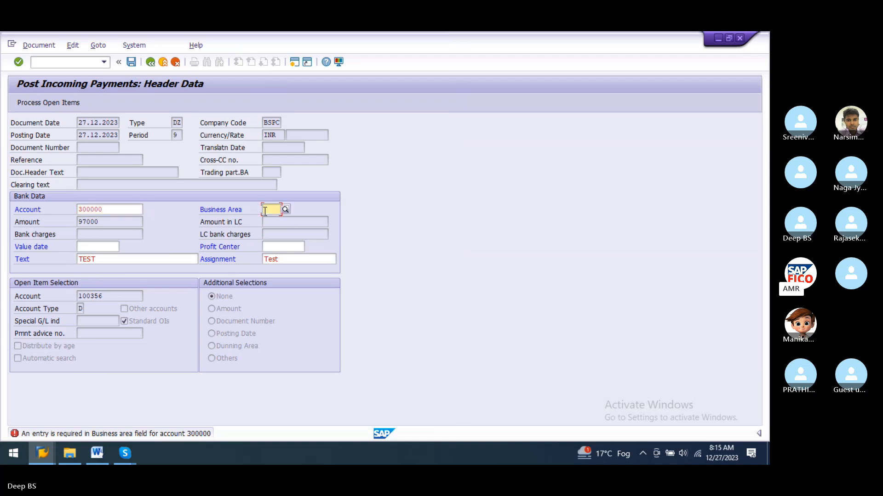
{"action": "type", "text": "bs"}
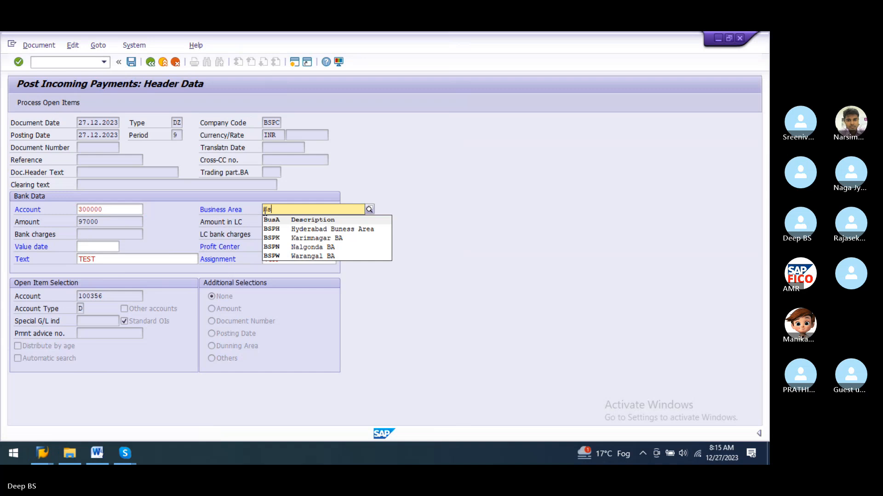
{"action": "left_click", "coordinate": [311, 229]}
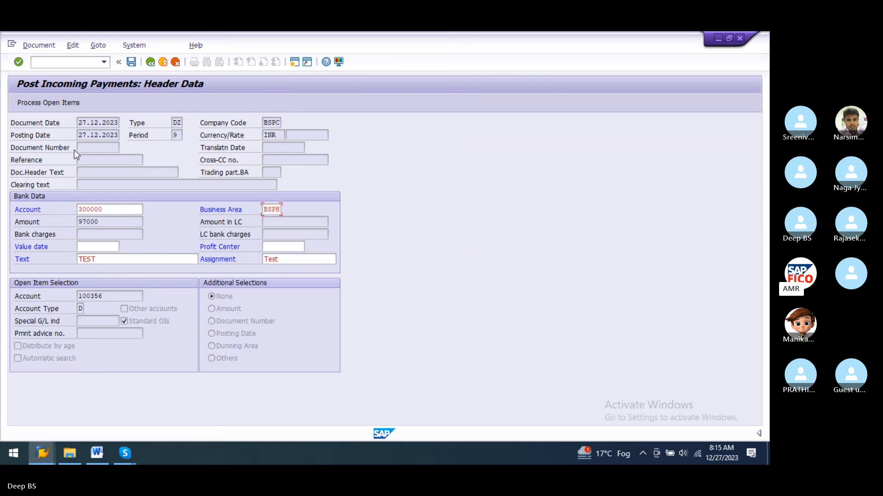
{"action": "left_click", "coordinate": [59, 103]}
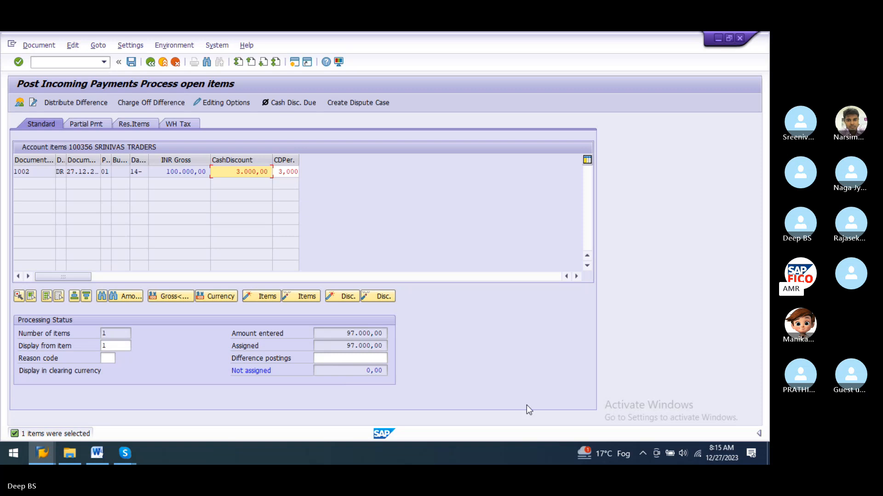
Simulate the payment document and open its cash discount line item for correction.
{"action": "left_click", "coordinate": [40, 45]}
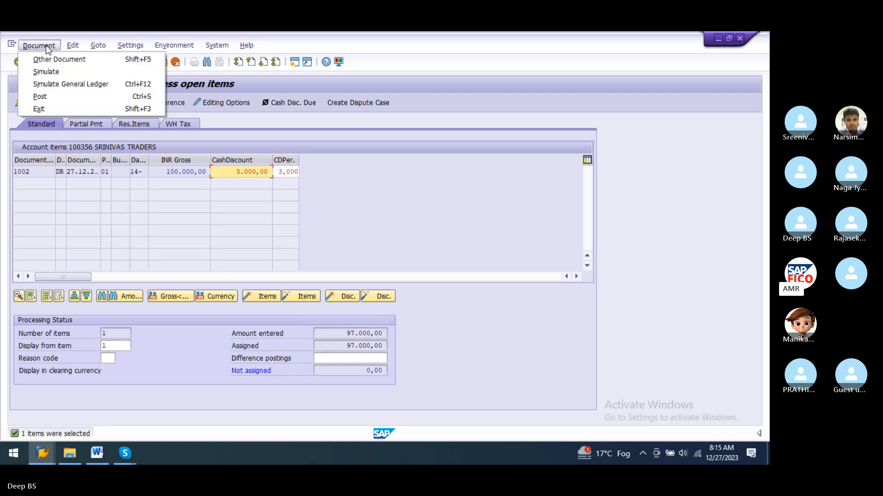
{"action": "left_click", "coordinate": [57, 73]}
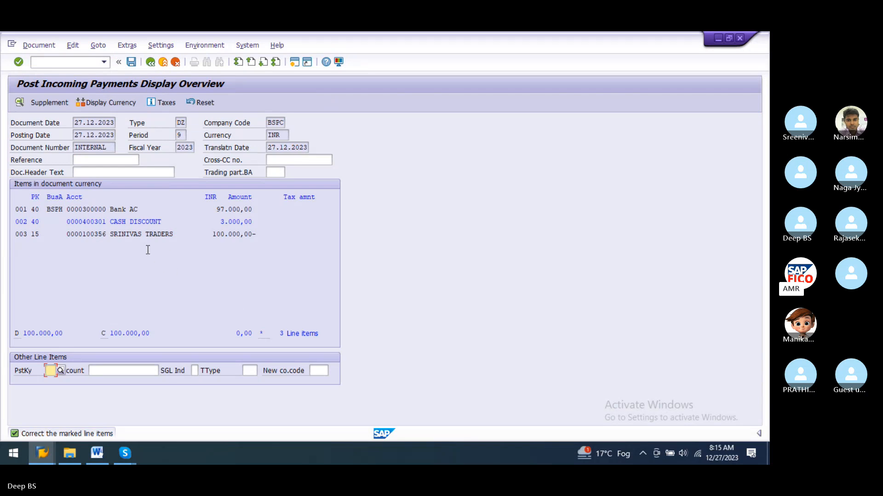
{"action": "double_click", "coordinate": [98, 222]}
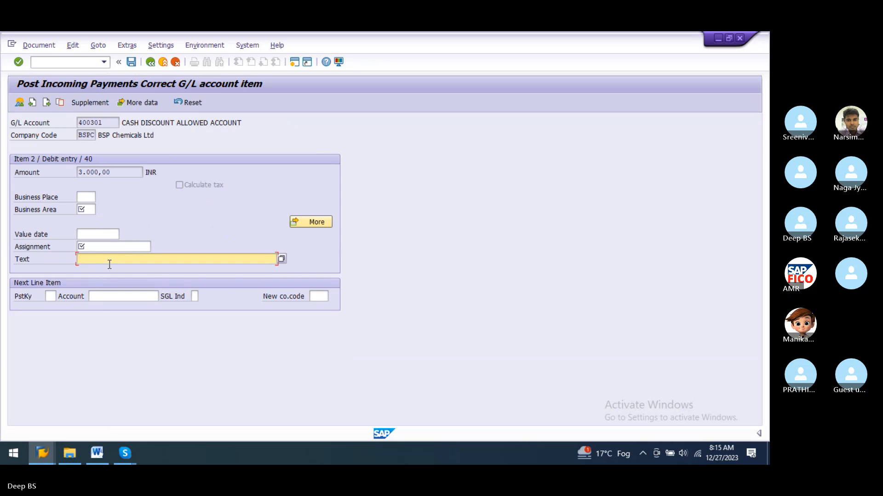
Enter CASH DISCOUNT ALLOWED as the text of the cash discount line item.
{"action": "type", "text": "c"}
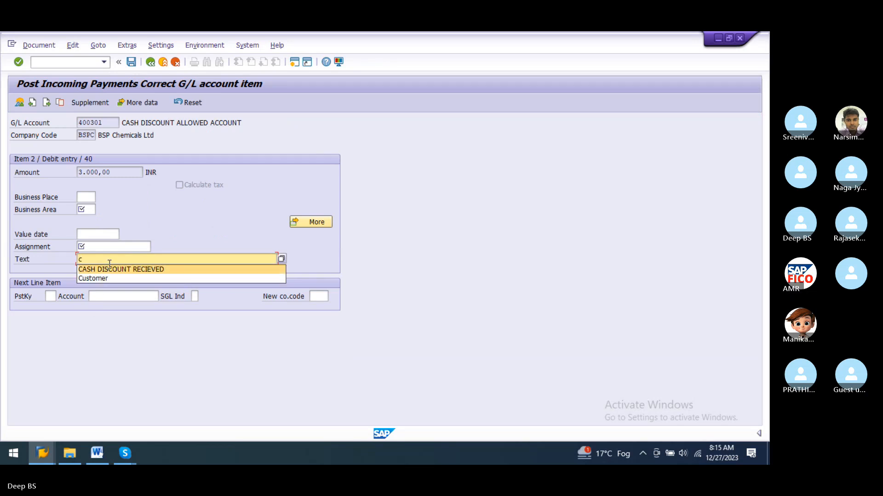
{"action": "key", "text": "BackSpace"}
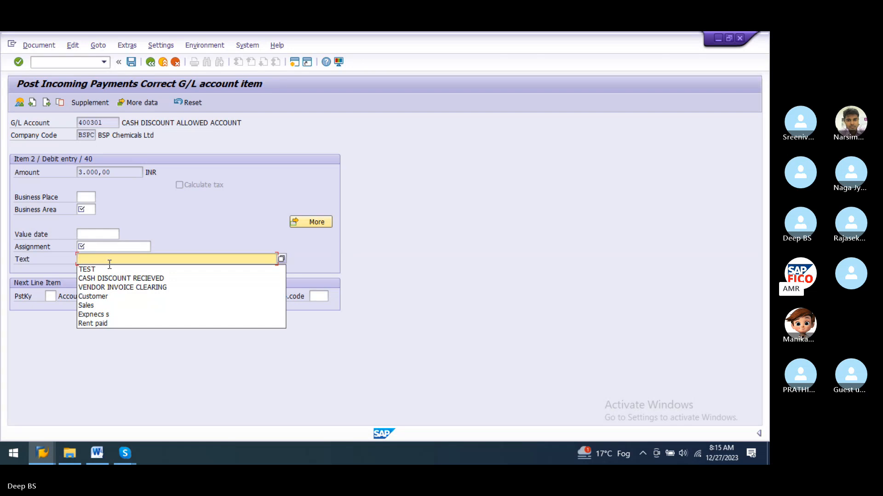
{"action": "type", "text": "CASH "}
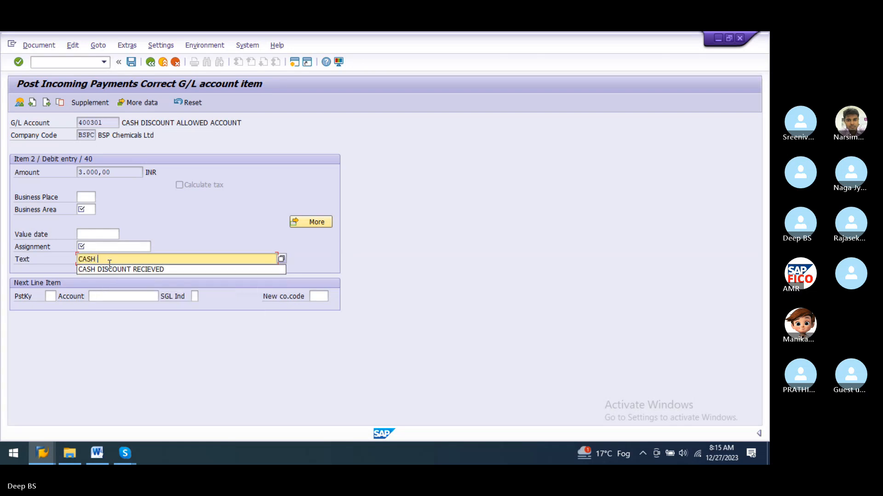
{"action": "type", "text": "DISCOUNT A"}
{"action": "type", "text": "L"}
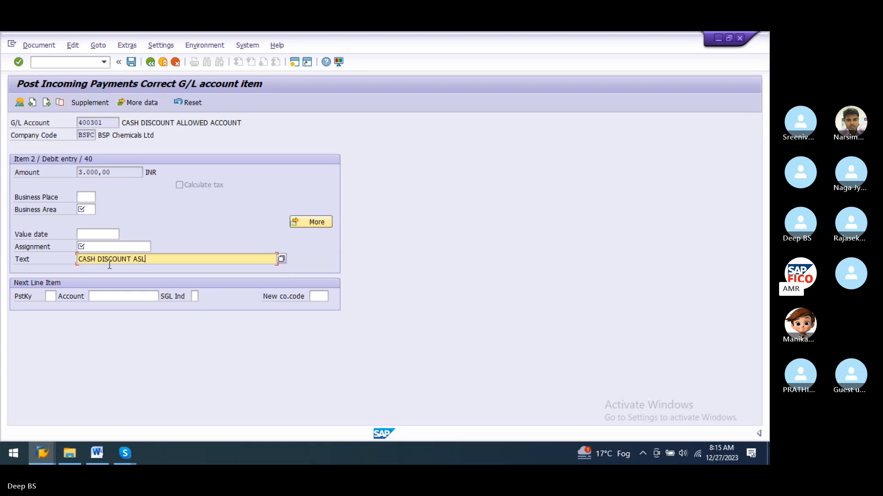
{"action": "type", "text": "LOWED"}
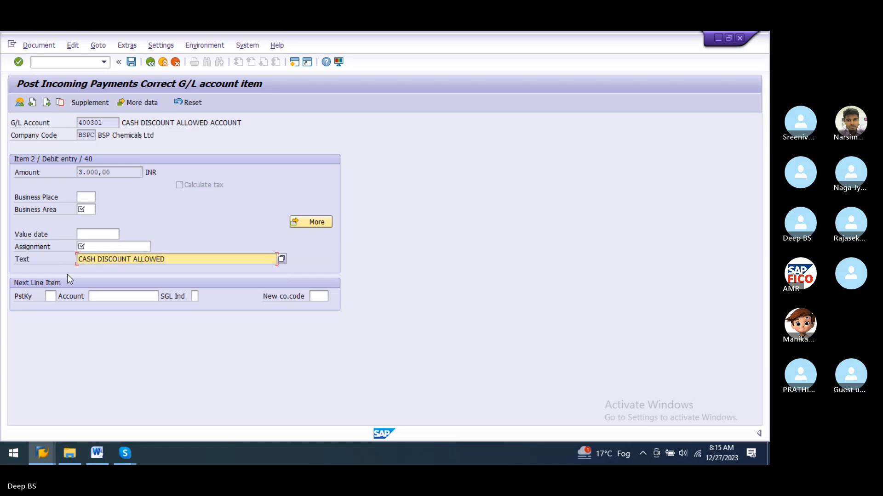
Set the cash discount item's business place to HYD and its business area to BSPH.
{"action": "left_click", "coordinate": [91, 197]}
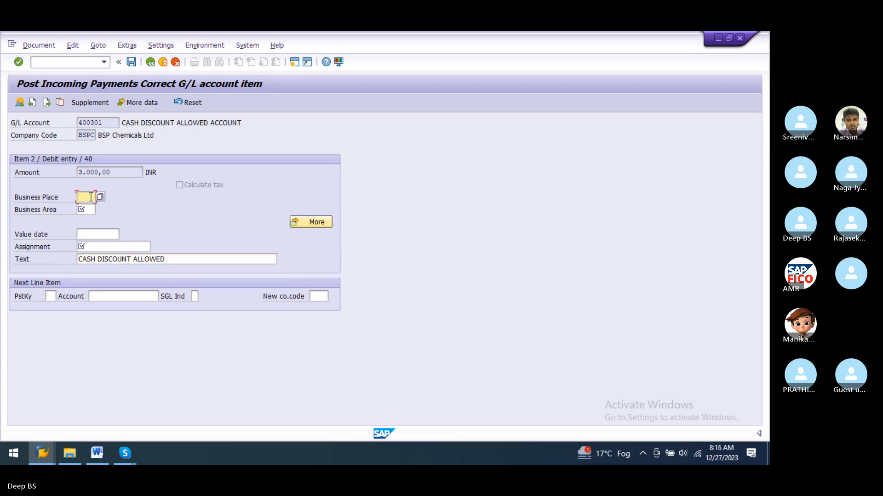
{"action": "type", "text": "HYD"}
{"action": "left_click", "coordinate": [84, 209]}
{"action": "type", "text": "BS"}
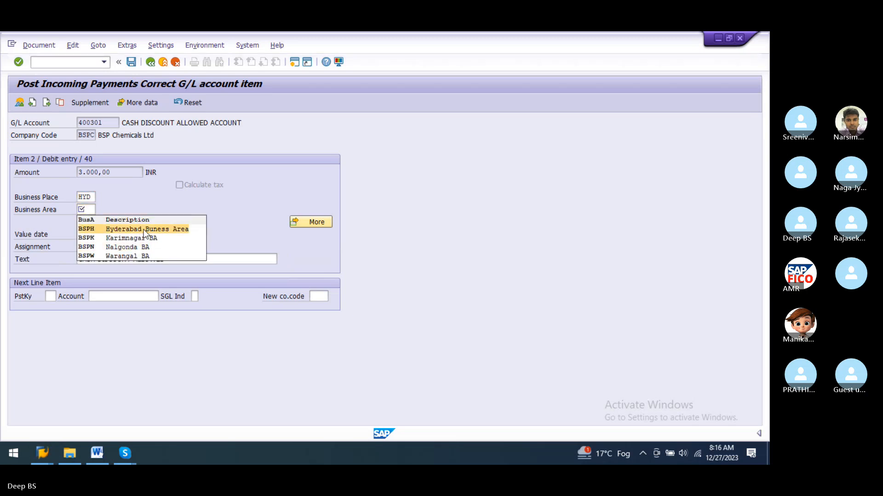
{"action": "left_click", "coordinate": [144, 230]}
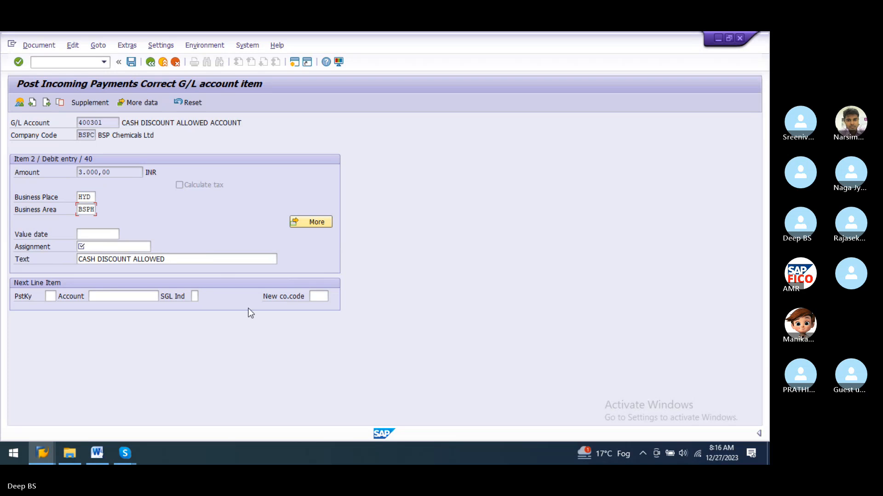
Set the cash discount item's assignment to TEST and try to return to the document overview.
{"action": "left_click", "coordinate": [103, 250]}
{"action": "type", "text": "TEST"}
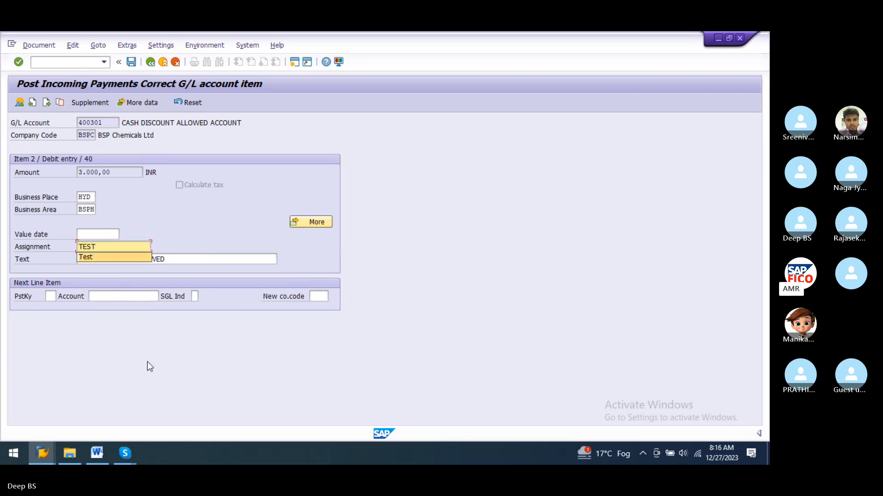
{"action": "key", "text": "Escape"}
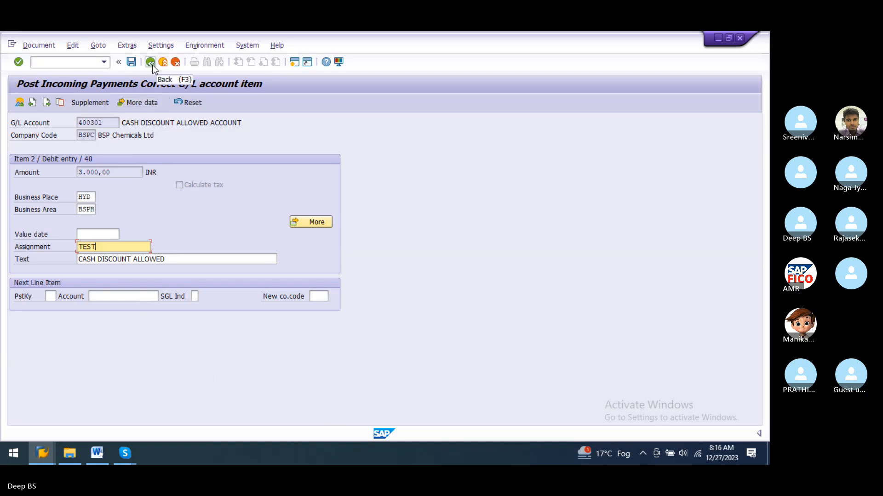
{"action": "left_click", "coordinate": [687, 300]}
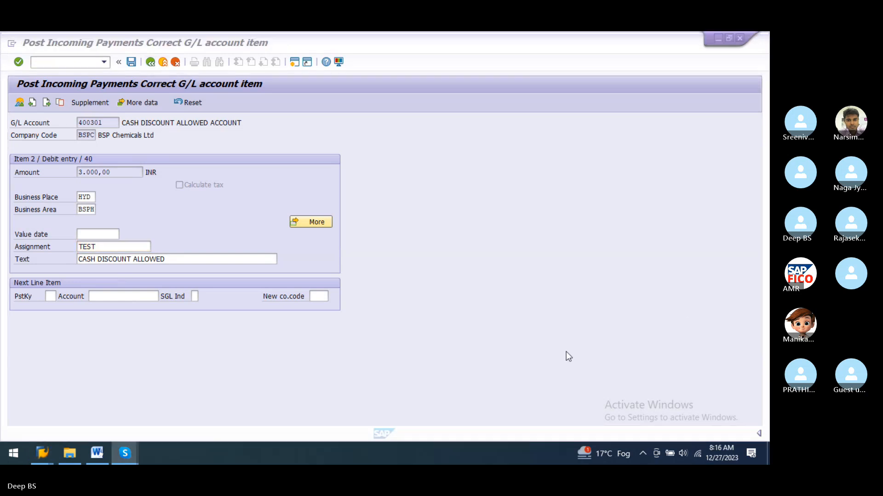
{"action": "left_click", "coordinate": [151, 63]}
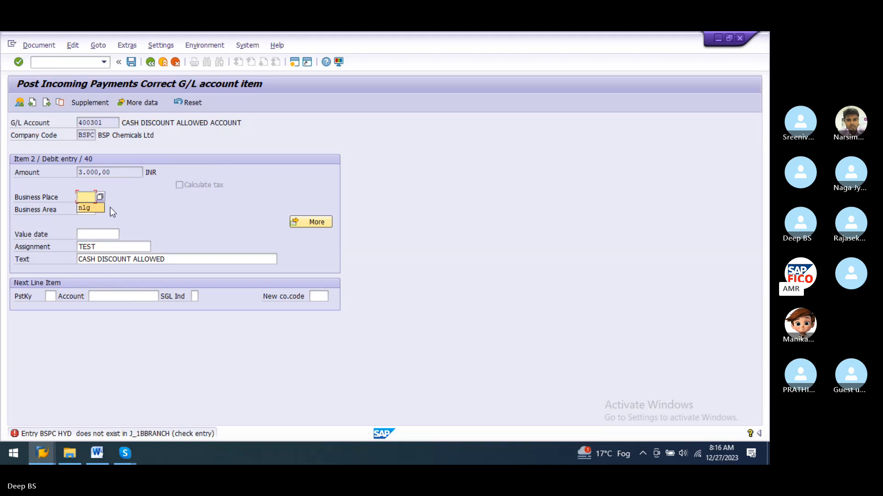
Clear the cash discount item's business place and post the incoming payment document.
{"action": "key", "text": "BackSpace"}
{"action": "type", "text": "BS"}
{"action": "key", "text": "BackSpace"}
{"action": "left_click", "coordinate": [151, 63]}
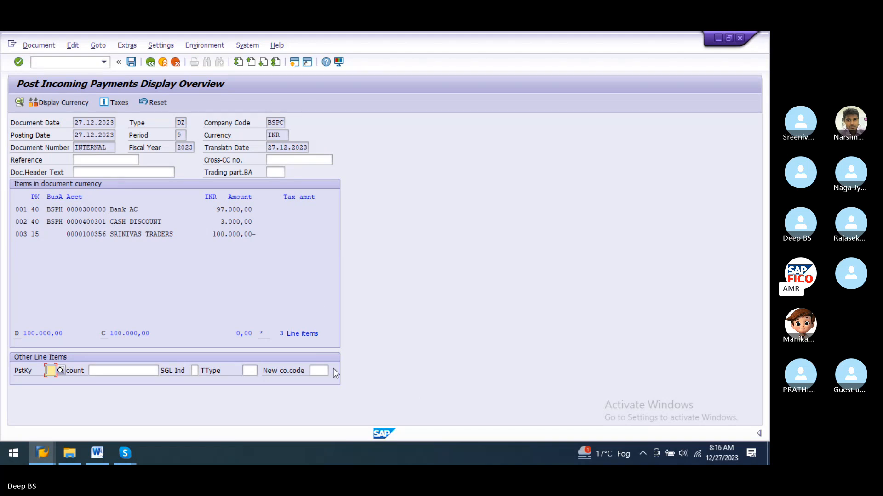
{"action": "left_click", "coordinate": [131, 63]}
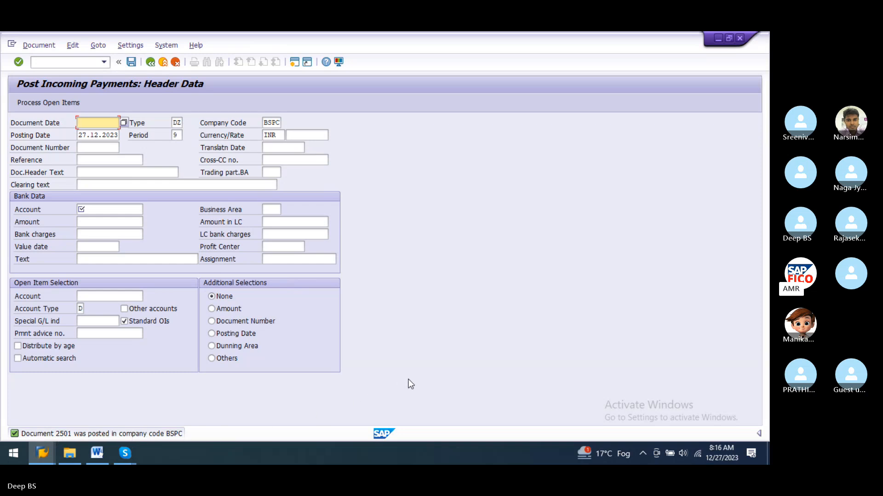
Open the customer line item display with transaction FBL5N.
{"action": "left_click", "coordinate": [52, 61]}
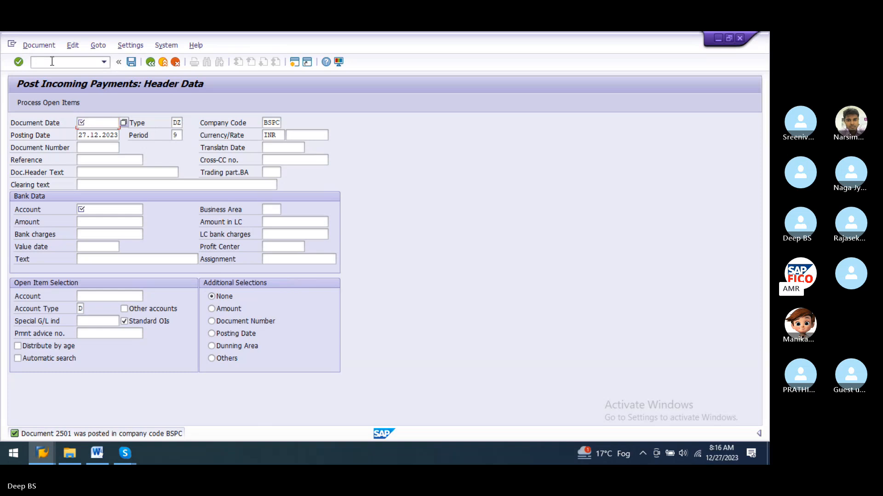
{"action": "left_click", "coordinate": [103, 63]}
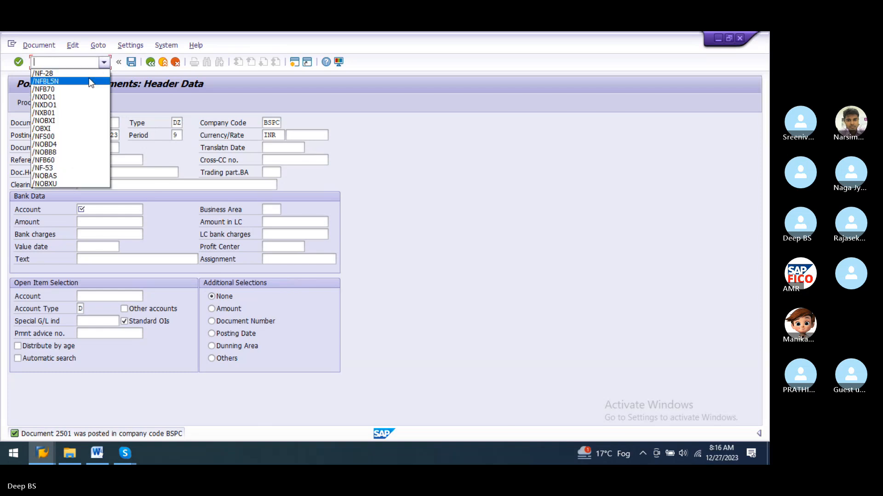
{"action": "key", "text": "alt+Tab"}
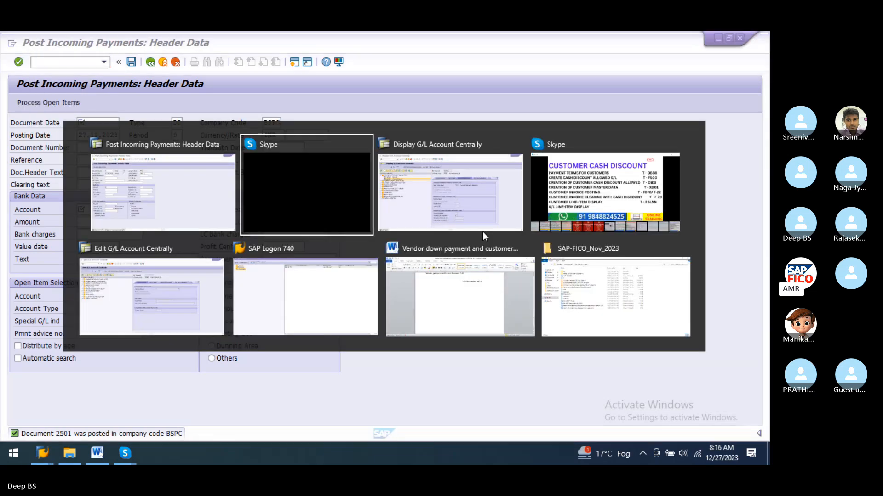
{"action": "key", "text": "alt+Tab"}
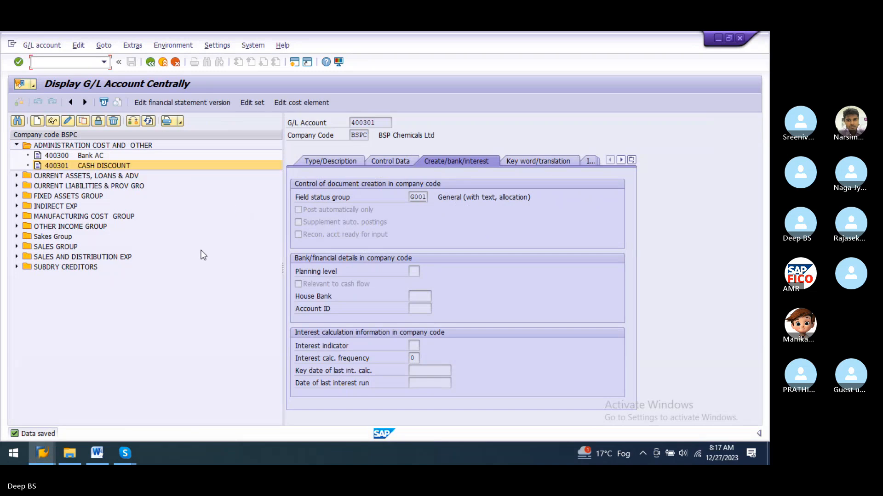
{"action": "key", "text": "alt+Tab"}
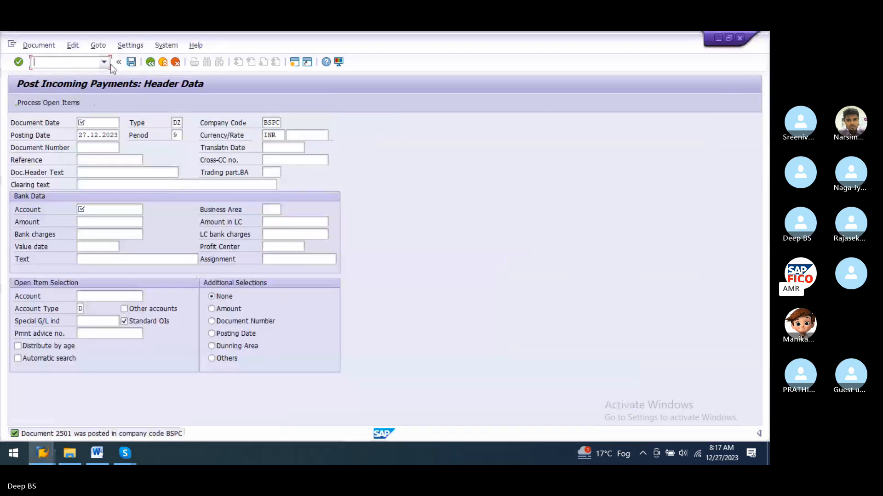
{"action": "left_click", "coordinate": [105, 62]}
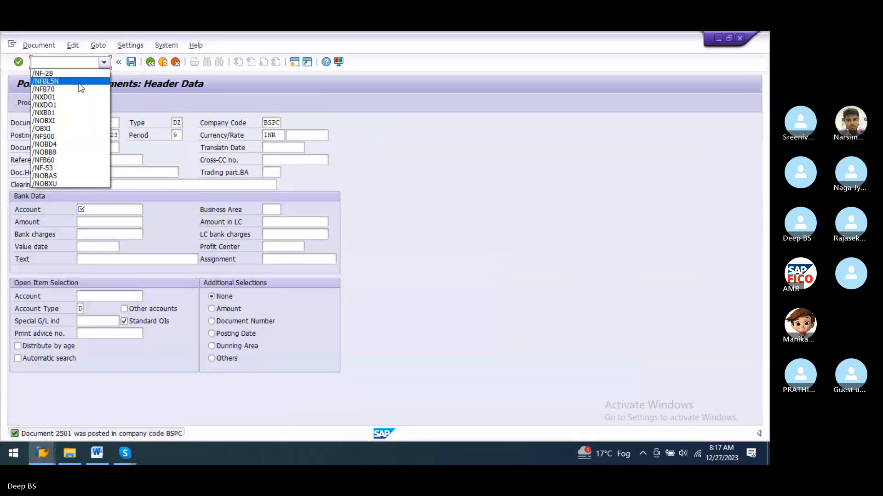
{"action": "left_click", "coordinate": [79, 85]}
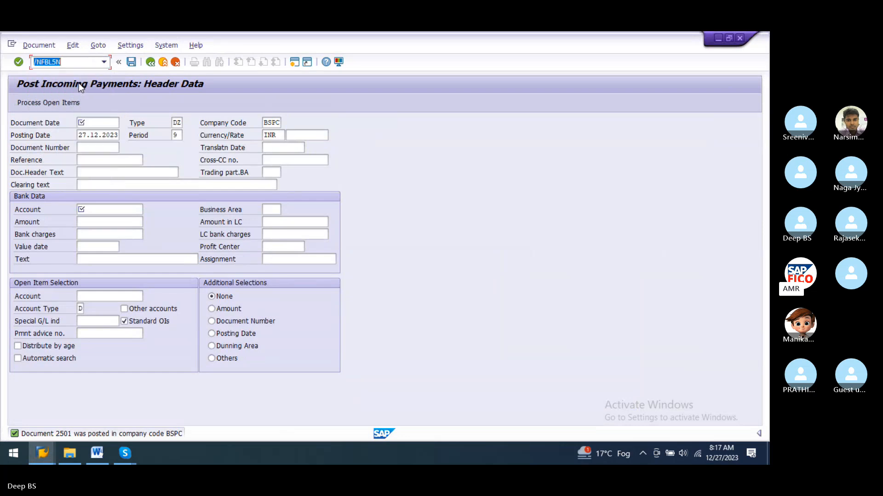
{"action": "left_click", "coordinate": [18, 62]}
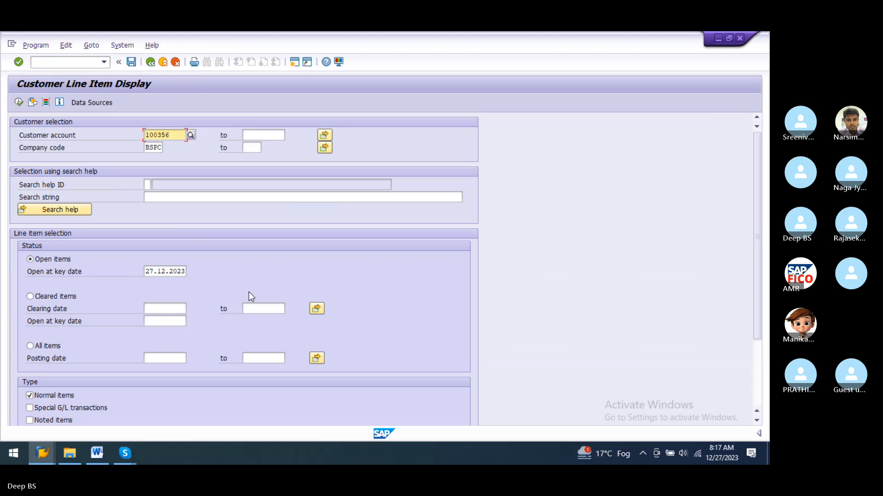
Run the line item display for SRINIVAS TRADERS in company code BSPC, first for open items and again for cleared items.
{"action": "left_click", "coordinate": [19, 103]}
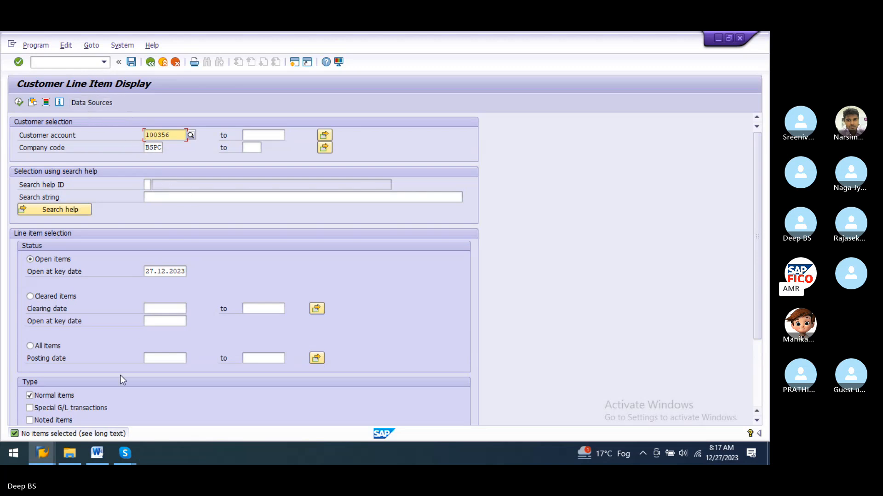
{"action": "left_click", "coordinate": [45, 297]}
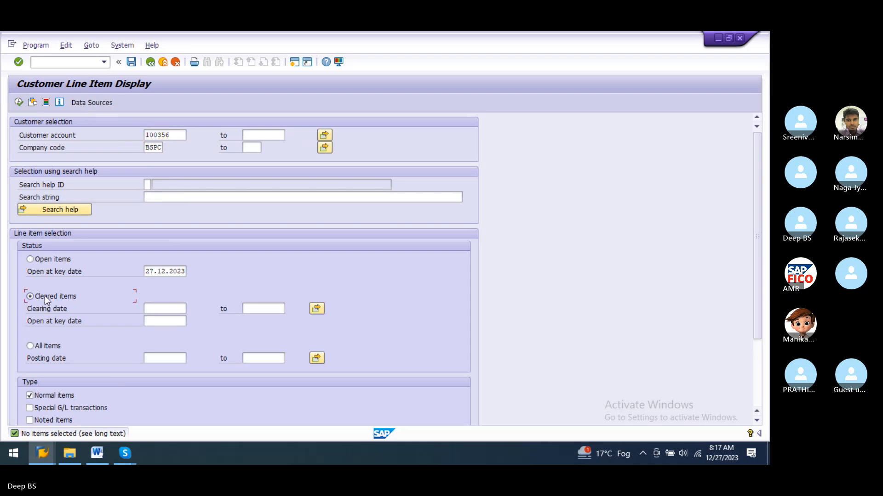
{"action": "left_click", "coordinate": [18, 102]}
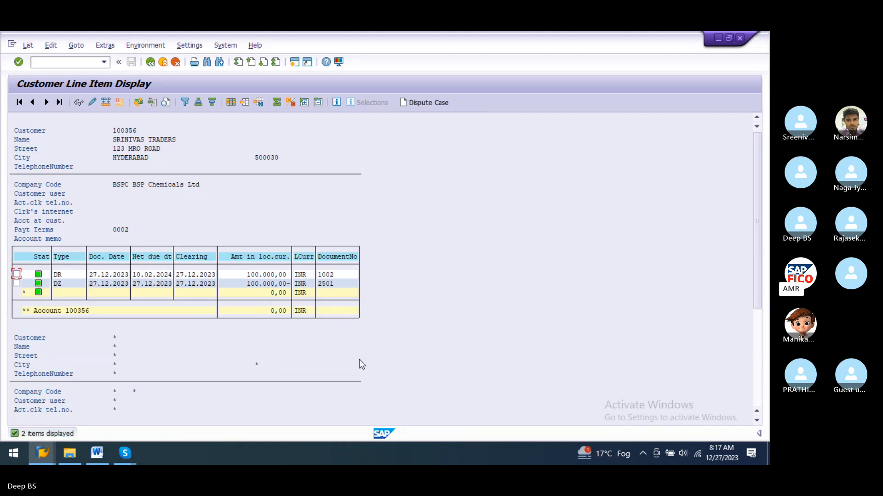
Display the open line items of the cash discount allowed G/L account in company code BSPC with transaction FBL3N.
{"action": "left_click", "coordinate": [104, 62]}
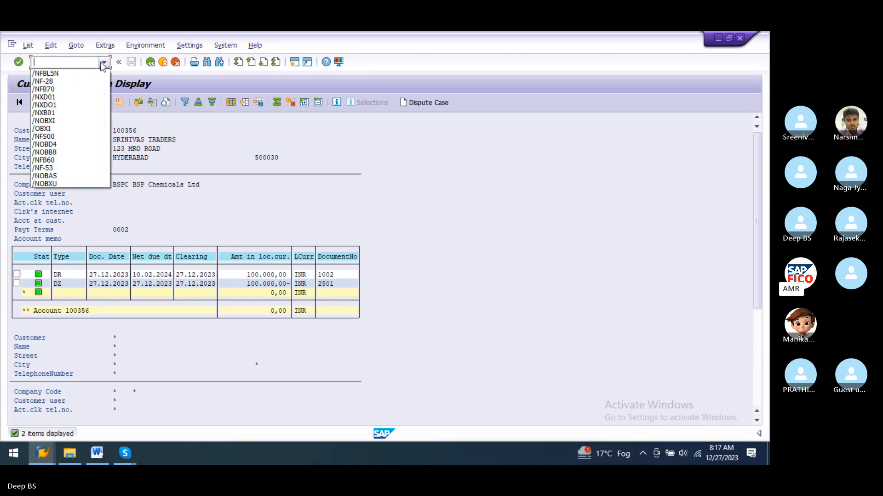
{"action": "left_click", "coordinate": [63, 60]}
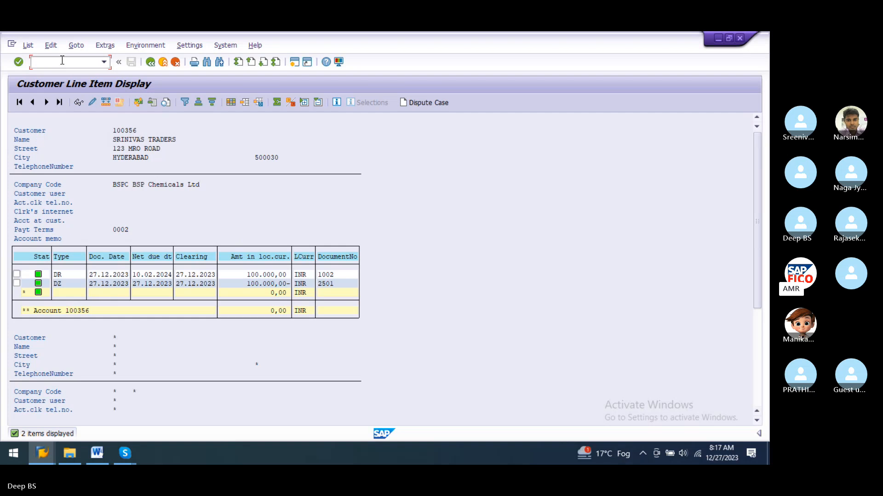
{"action": "type", "text": "/NFB"}
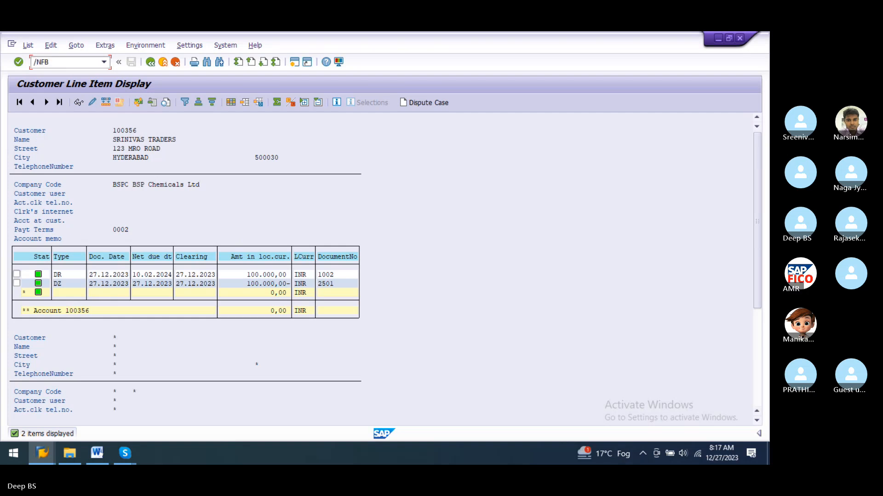
{"action": "type", "text": "L3N"}
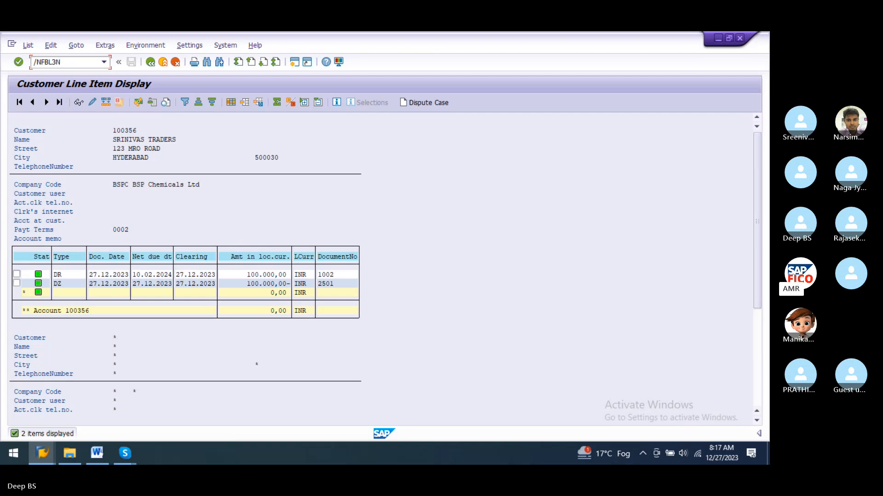
{"action": "key", "text": "Return"}
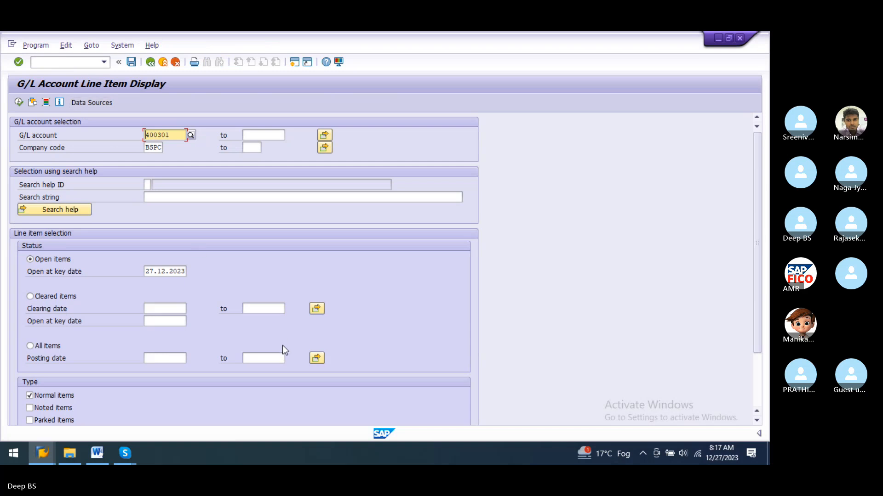
{"action": "left_click", "coordinate": [32, 300]}
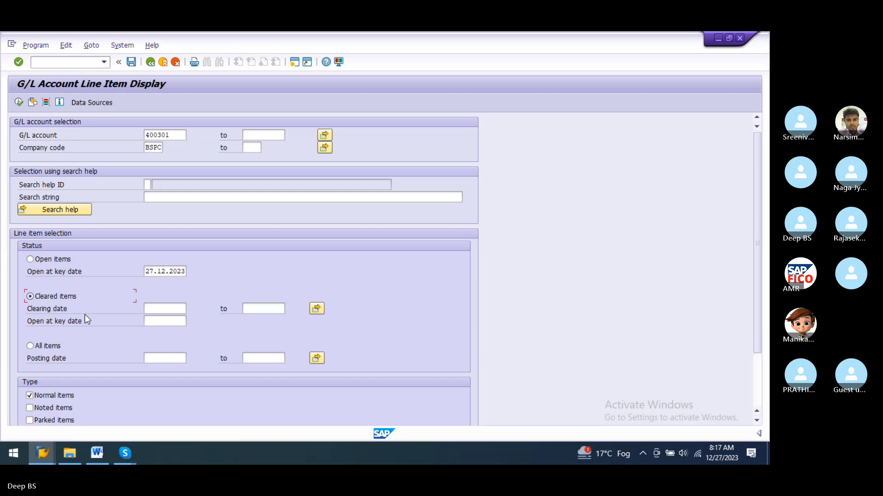
{"action": "left_click", "coordinate": [30, 260]}
{"action": "left_click", "coordinate": [19, 106]}
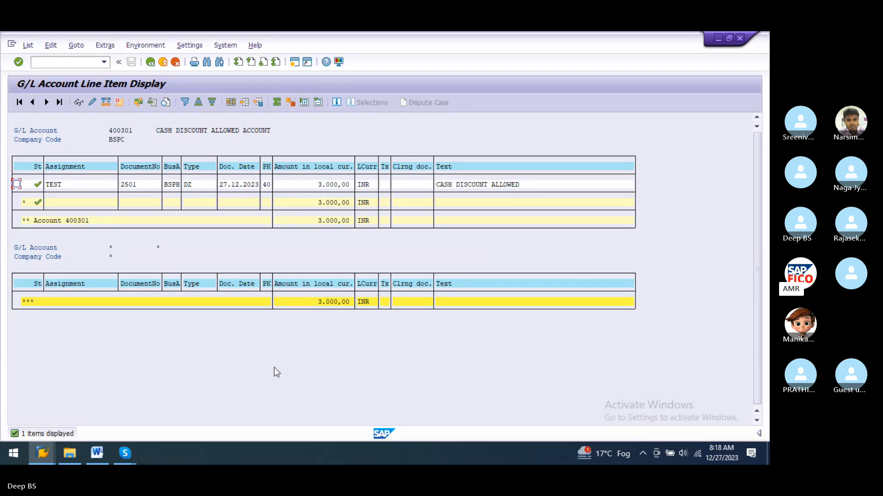
Start a new customer invoice in transaction FB70 and choose SRINIVAS TRADERS as the customer.
{"action": "left_click", "coordinate": [67, 63]}
{"action": "left_click", "coordinate": [103, 62]}
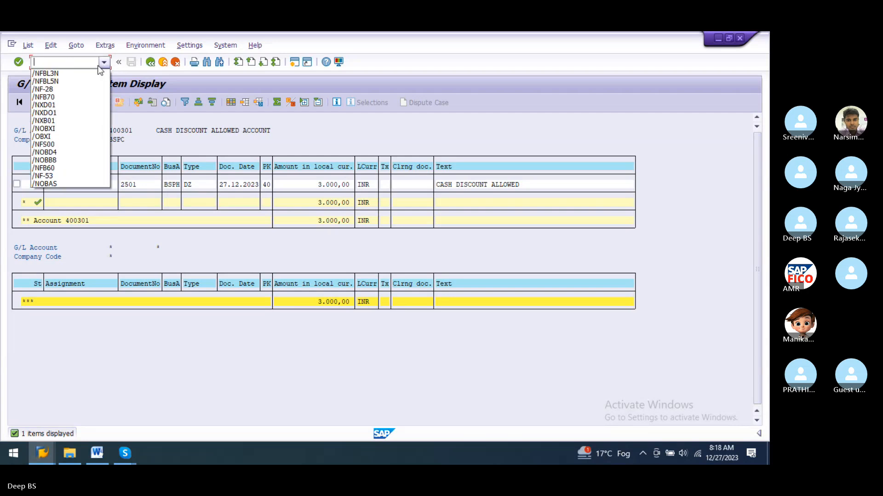
{"action": "left_click", "coordinate": [77, 97]}
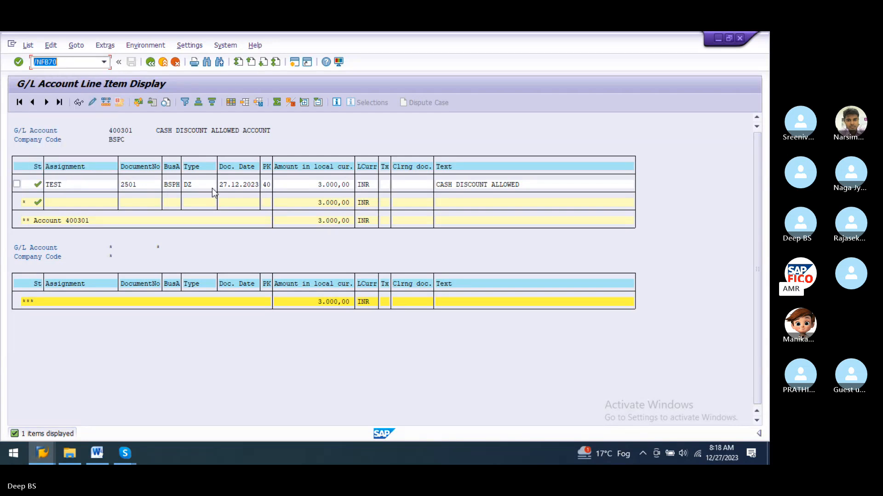
{"action": "key", "text": "Return"}
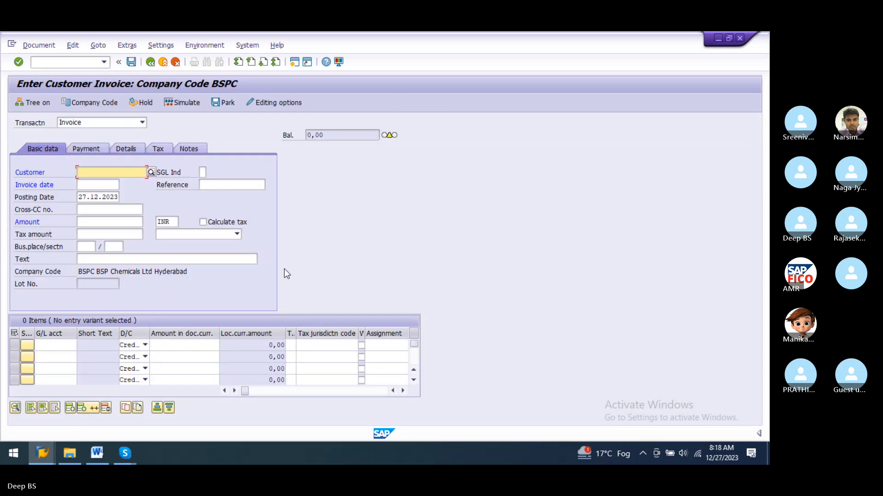
{"action": "left_click", "coordinate": [151, 172]}
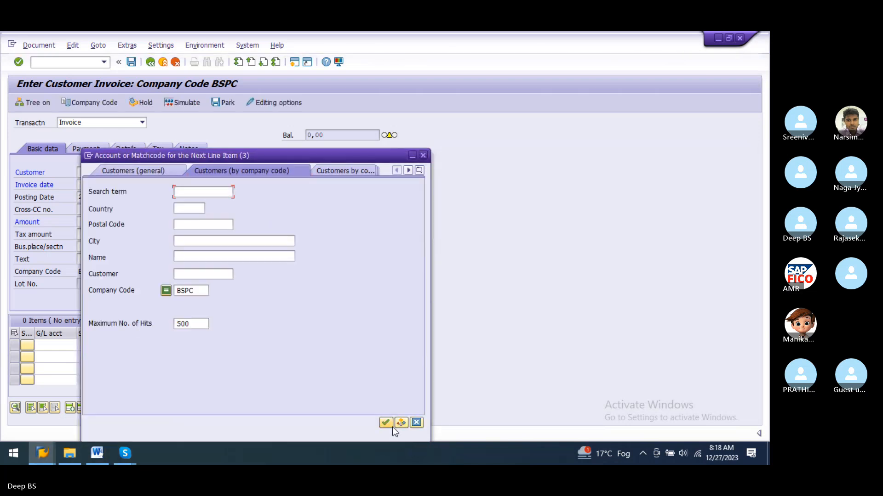
{"action": "left_click", "coordinate": [388, 423]}
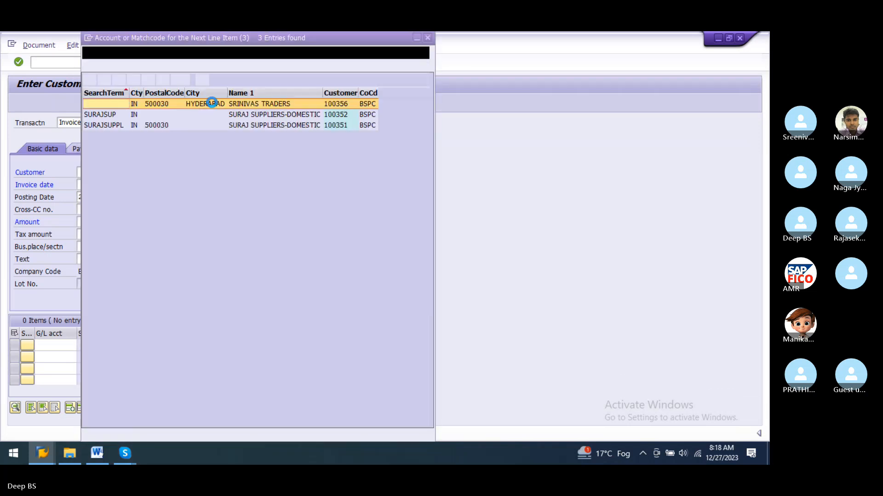
{"action": "double_click", "coordinate": [149, 106]}
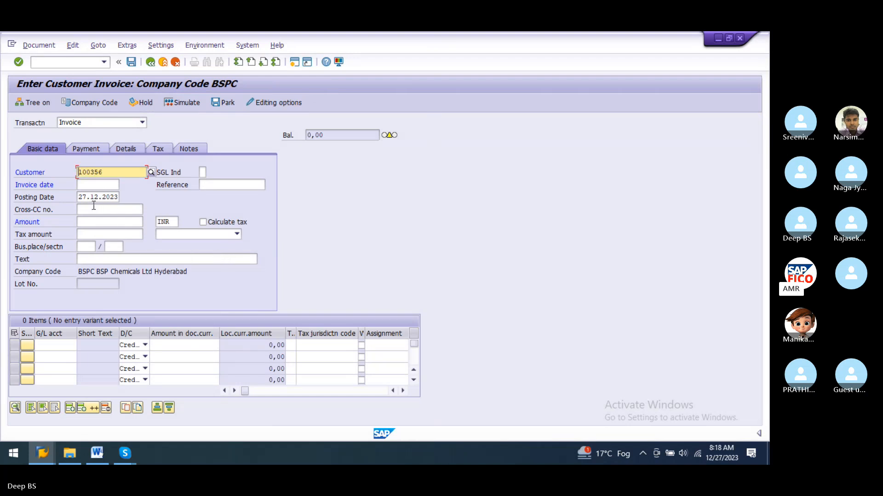
Set the invoice date to 27.12.2023 and the invoice amount to 50000 INR.
{"action": "left_click", "coordinate": [96, 186]}
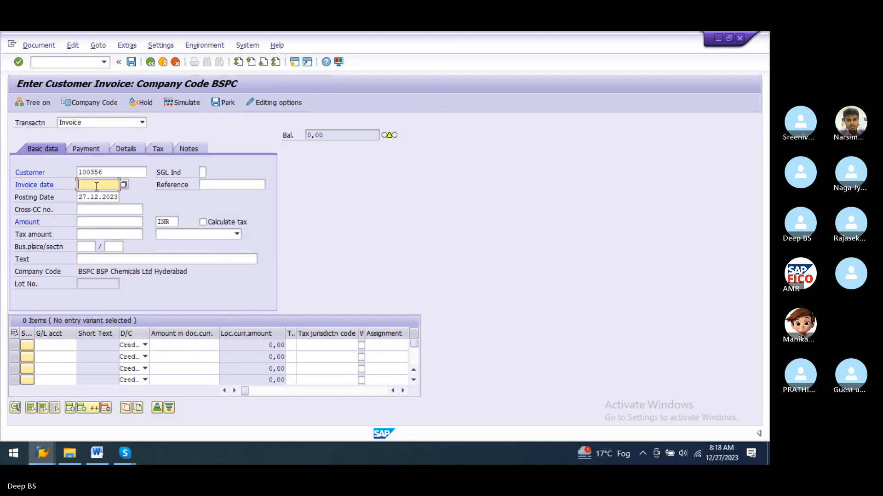
{"action": "left_click", "coordinate": [123, 185]}
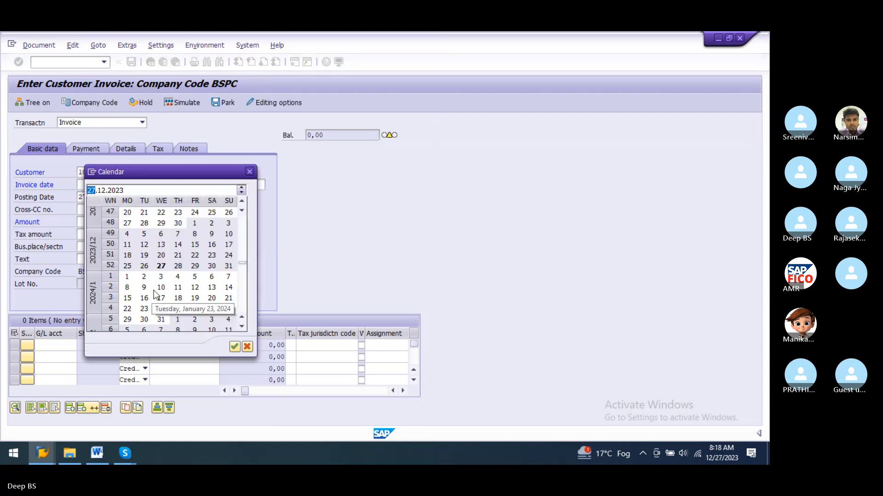
{"action": "double_click", "coordinate": [168, 275]}
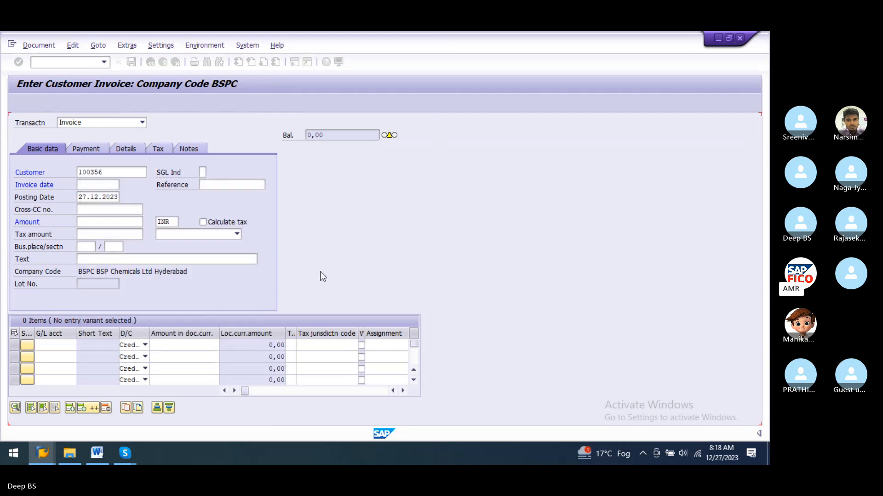
{"action": "left_click", "coordinate": [99, 223]}
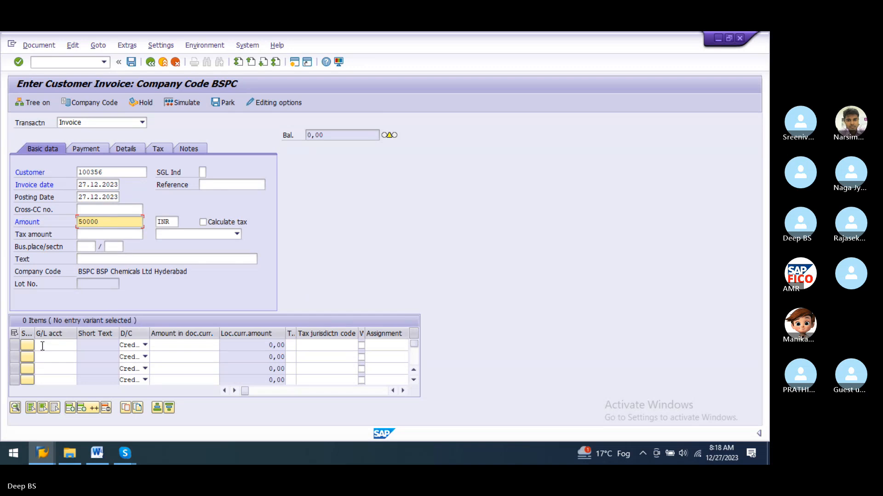
Enter "CUSTOMER INCOICE ALLOWED" as the text of the customer invoice.
{"action": "left_click", "coordinate": [119, 260]}
{"action": "type", "text": "TEST"}
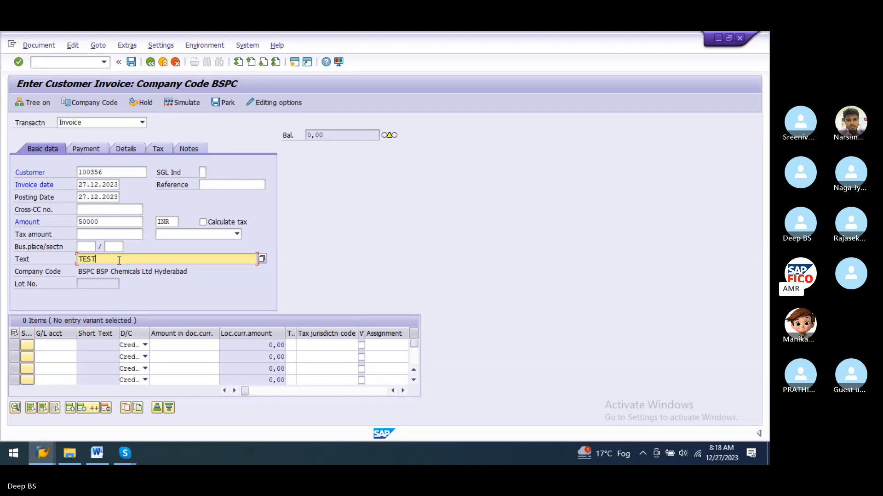
{"action": "key", "text": "ctrl+a"}
{"action": "key", "text": "BackSpace"}
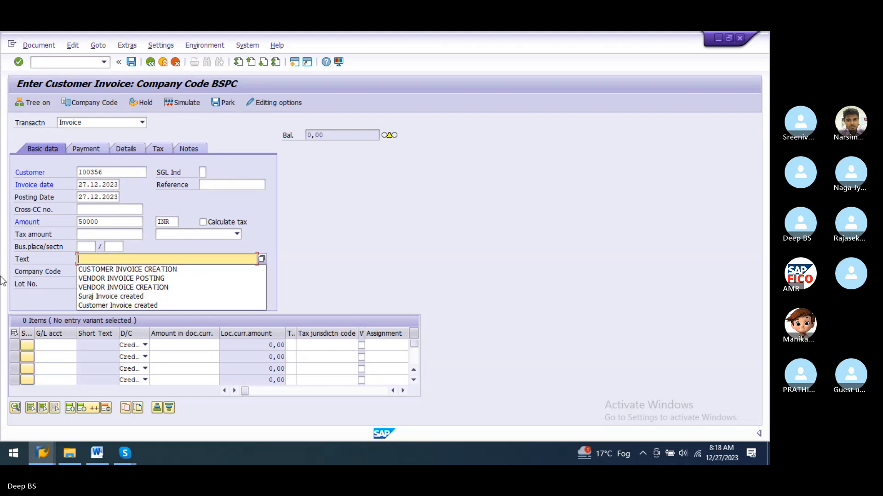
{"action": "key", "text": "Down"}
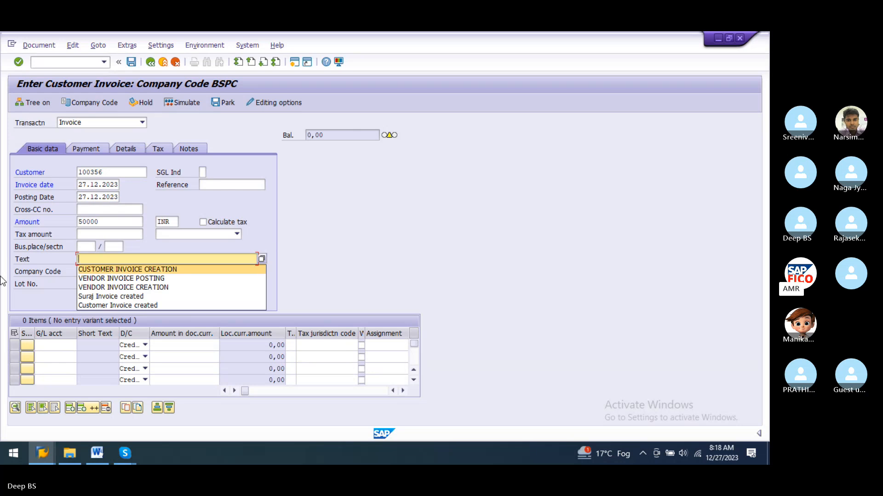
{"action": "key", "text": "Up"}
{"action": "type", "text": "C"}
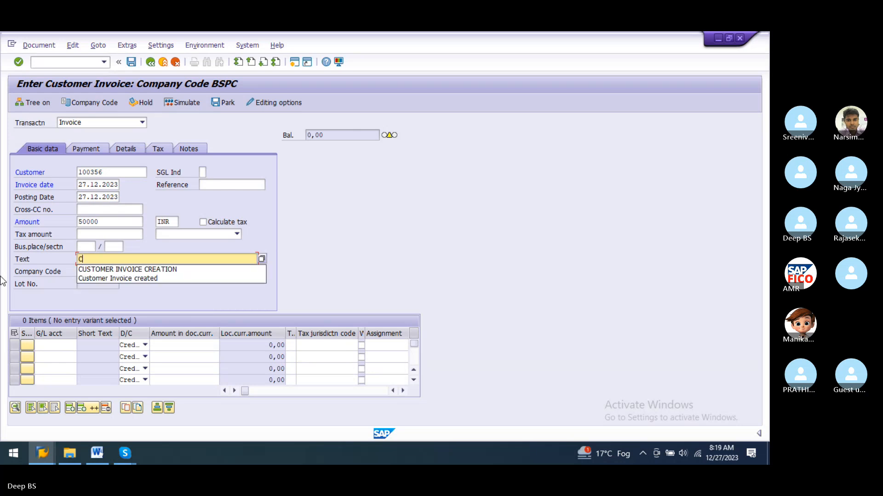
{"action": "type", "text": "USTOMER IV"}
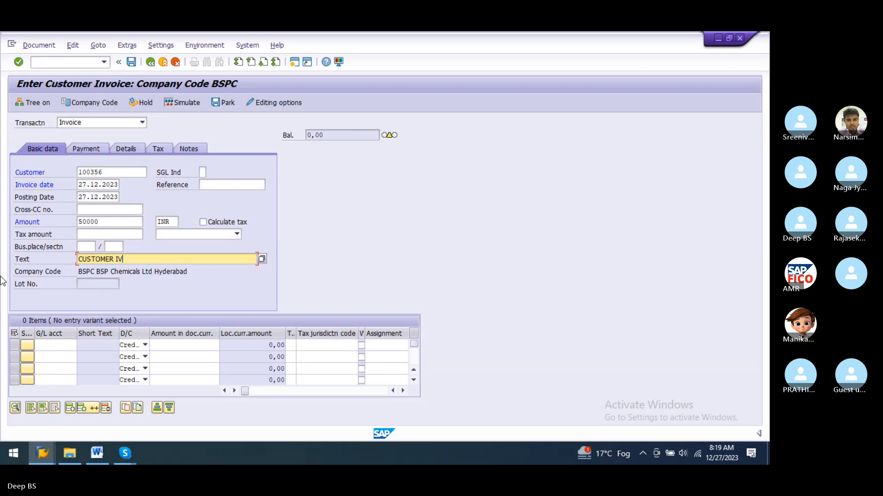
{"action": "key", "text": "BackSpace"}
{"action": "type", "text": "NCOICE ALLOWED"}
Add a credit line item to Bank Ac G/L account 300000 with an amount of 50000.
{"action": "left_click", "coordinate": [55, 344]}
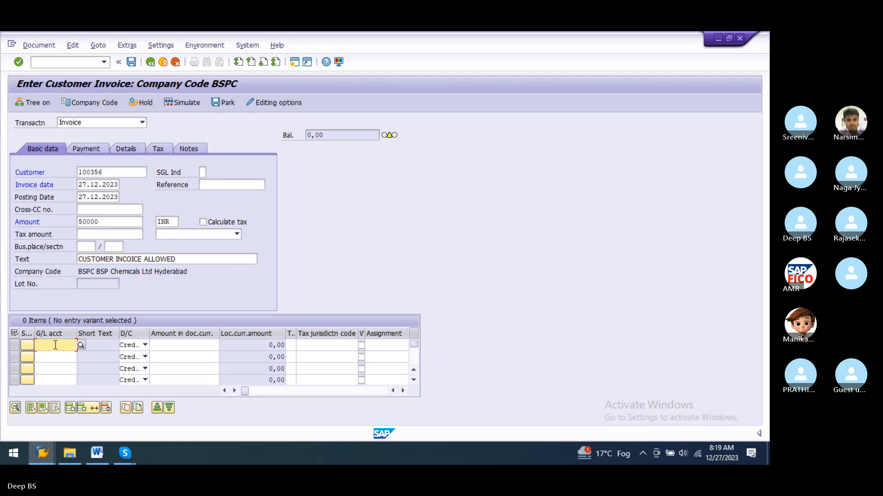
{"action": "left_click", "coordinate": [82, 347]}
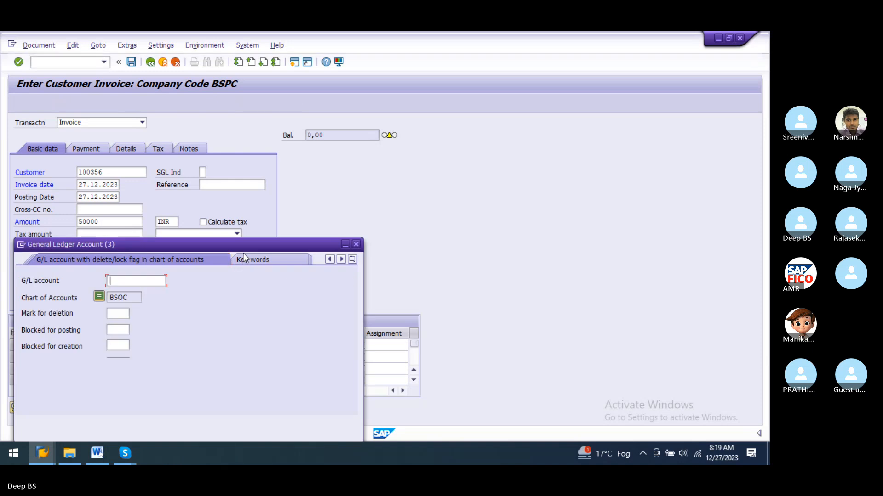
{"action": "left_click", "coordinate": [323, 332]}
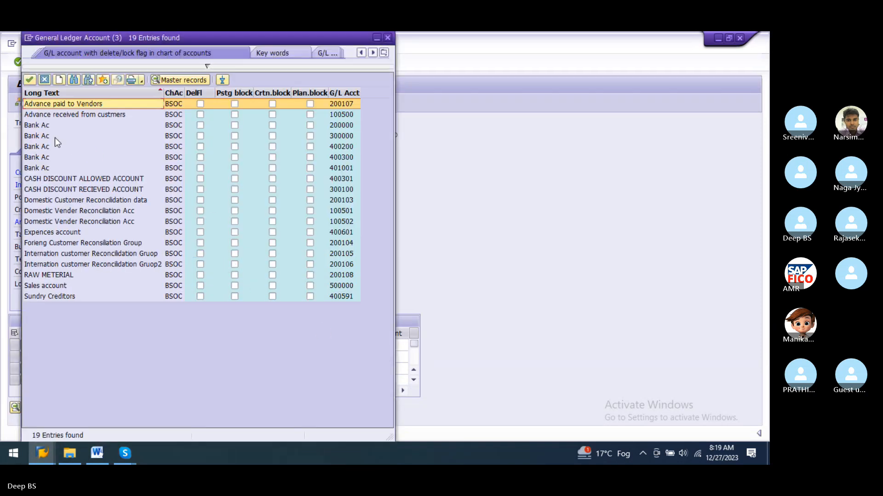
{"action": "left_click", "coordinate": [41, 136]}
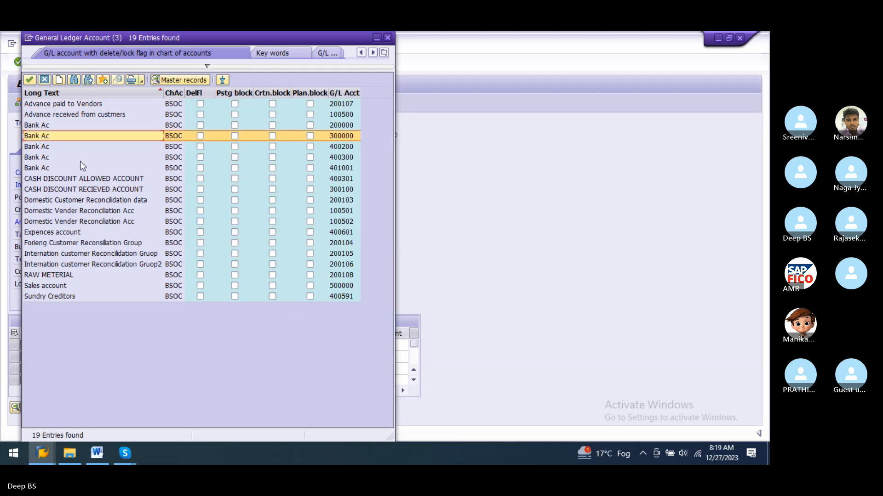
{"action": "double_click", "coordinate": [59, 136]}
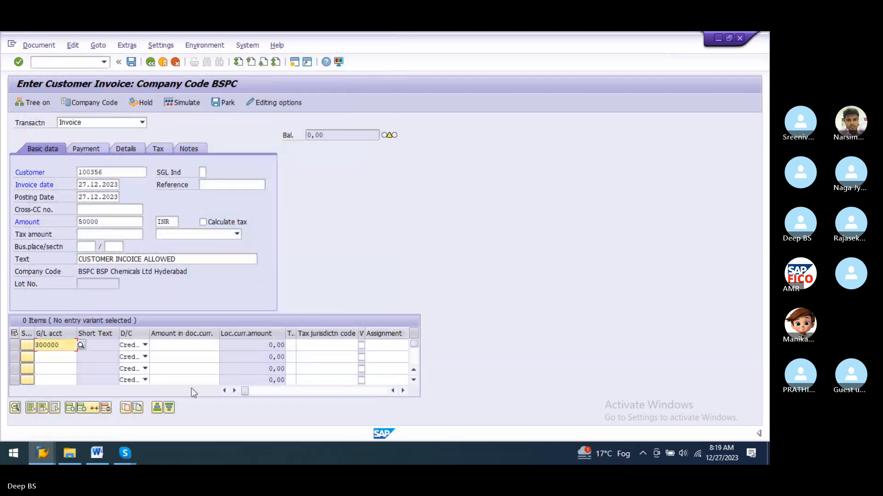
{"action": "left_click", "coordinate": [176, 345]}
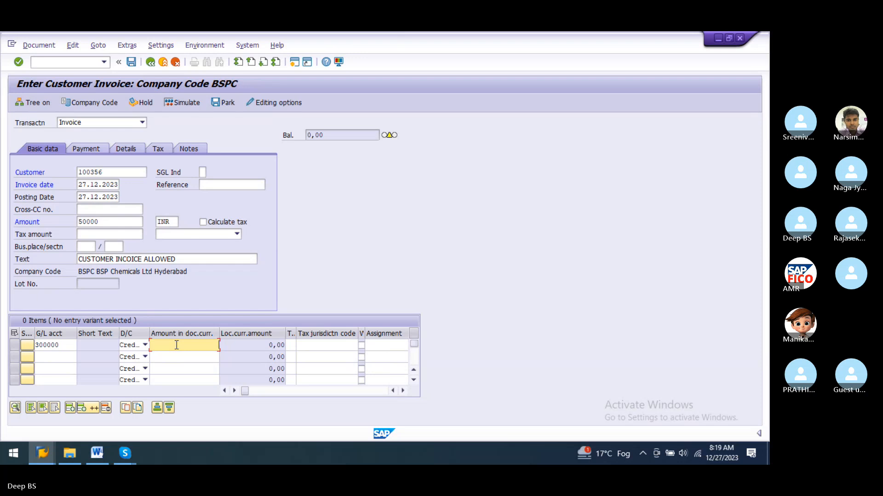
{"action": "left_click", "coordinate": [693, 302]}
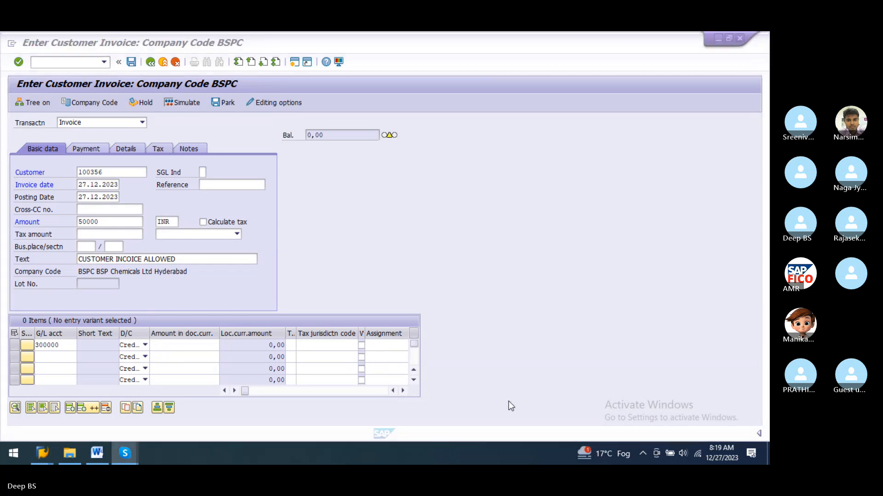
{"action": "left_click", "coordinate": [176, 351]}
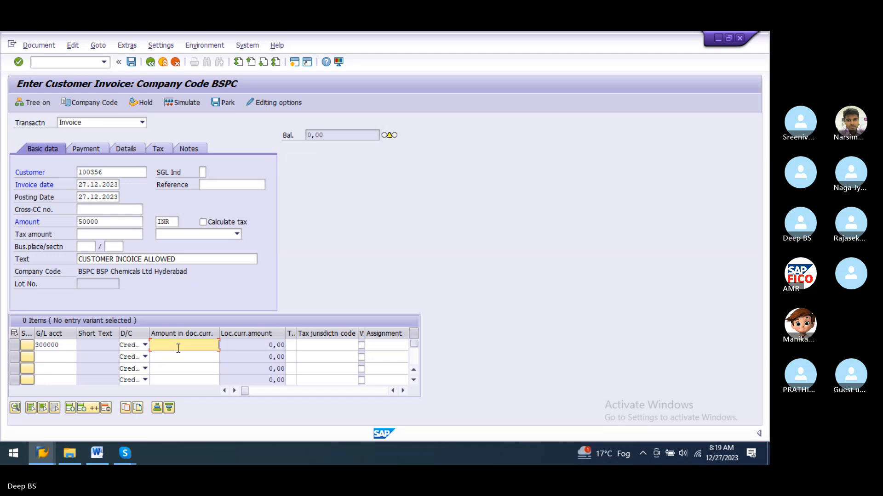
{"action": "type", "text": "5000"}
Enter TEST as both the assignment and the text of the bank line item.
{"action": "key", "text": "Tab"}
{"action": "key", "text": "Tab"}
{"action": "key", "text": "Tab"}
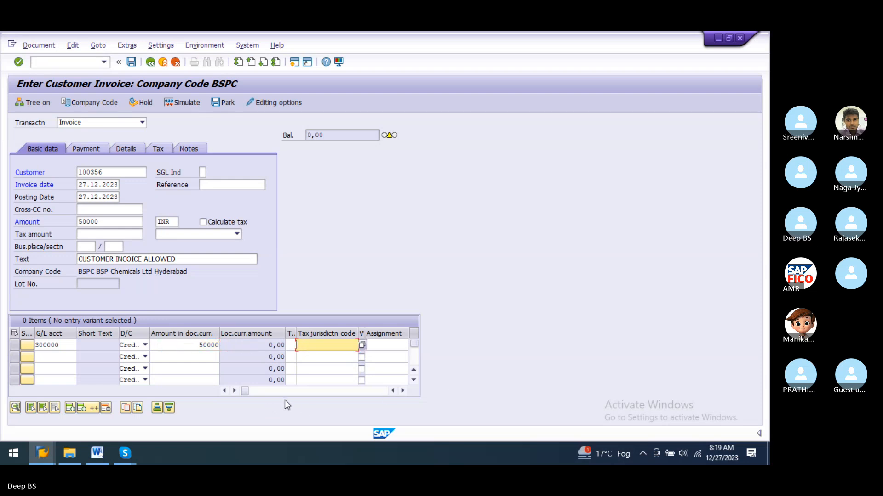
{"action": "key", "text": "Tab"}
{"action": "key", "text": "Tab"}
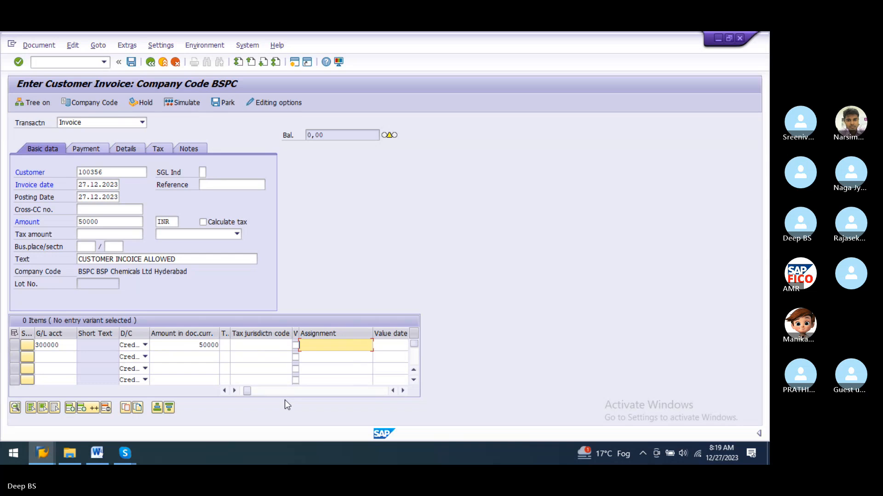
{"action": "type", "text": "TEST"}
{"action": "key", "text": "Tab"}
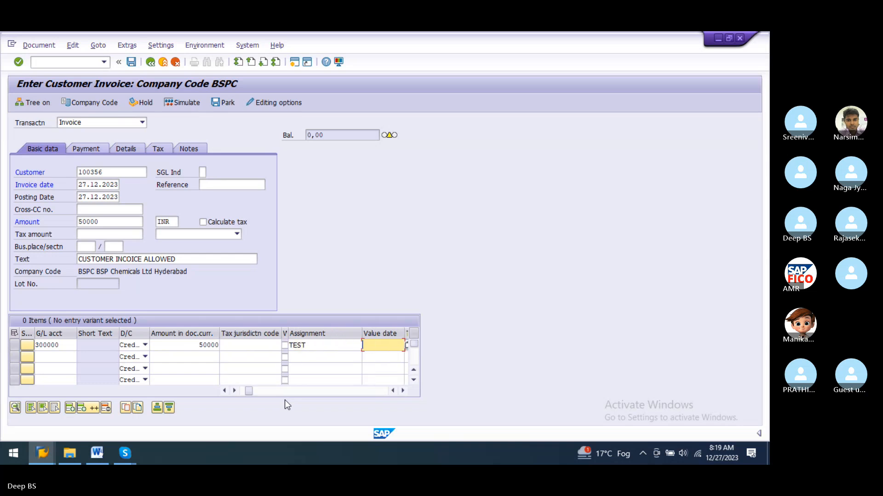
{"action": "key", "text": "Tab"}
{"action": "type", "text": "TEST"}
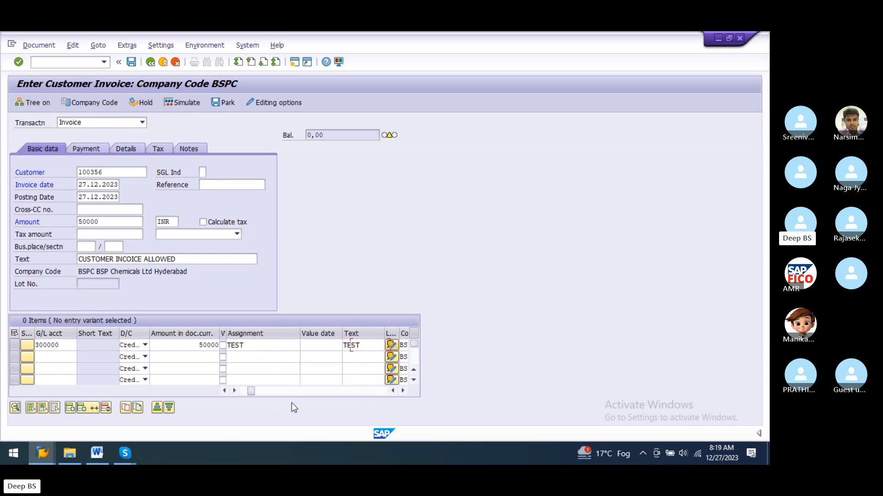
{"action": "key", "text": "Tab"}
{"action": "key", "text": "Tab"}
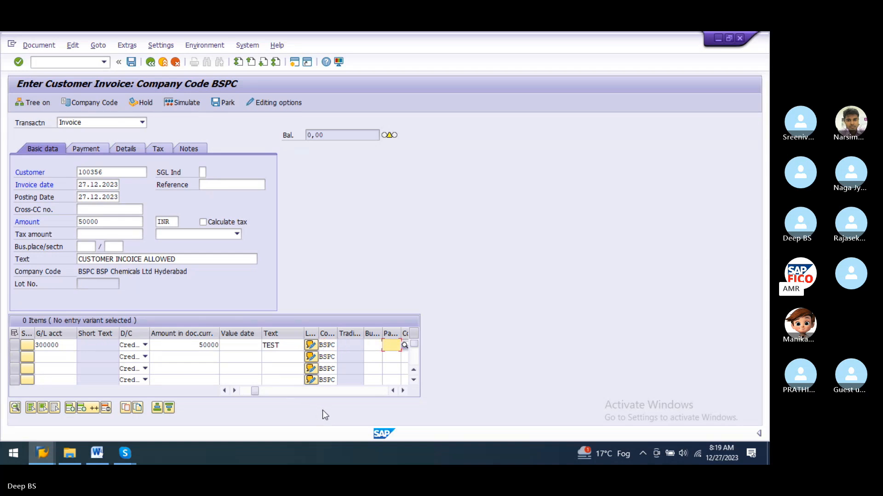
Set the bank line item's business area to BSPH and simulate the invoice.
{"action": "left_click", "coordinate": [372, 345]}
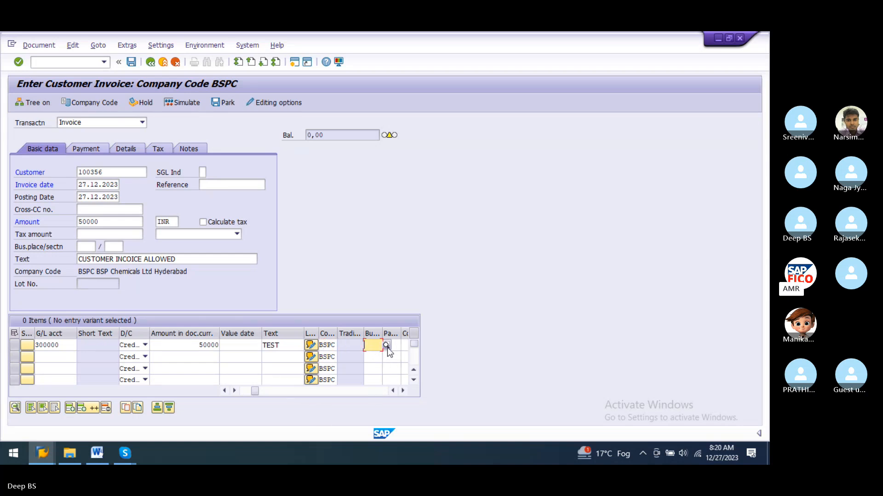
{"action": "left_click", "coordinate": [386, 345]}
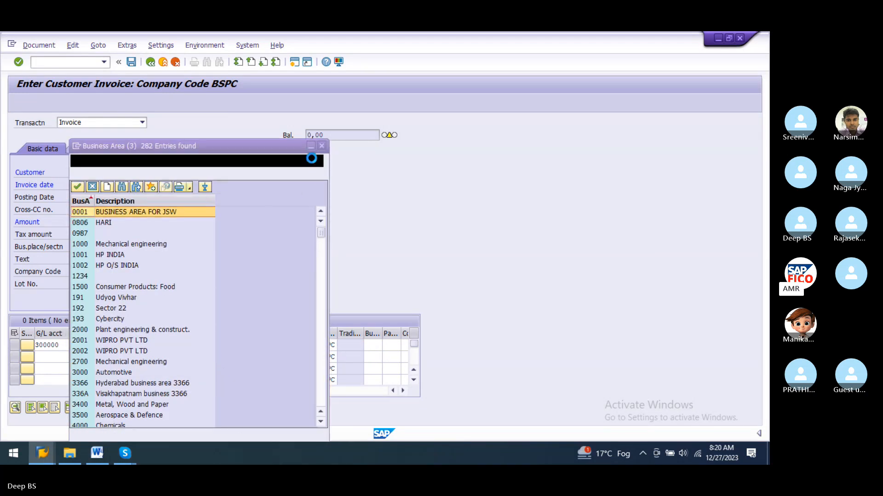
{"action": "left_click", "coordinate": [321, 146]}
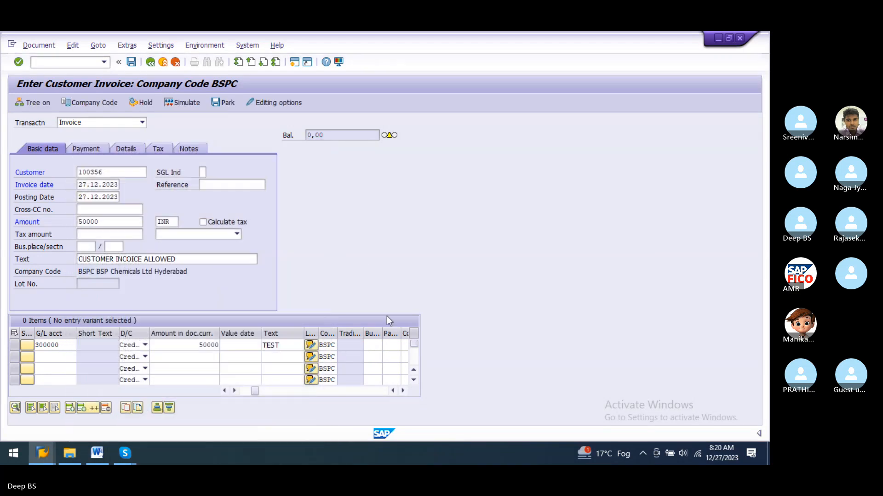
{"action": "left_click", "coordinate": [374, 345]}
{"action": "type", "text": "BS"}
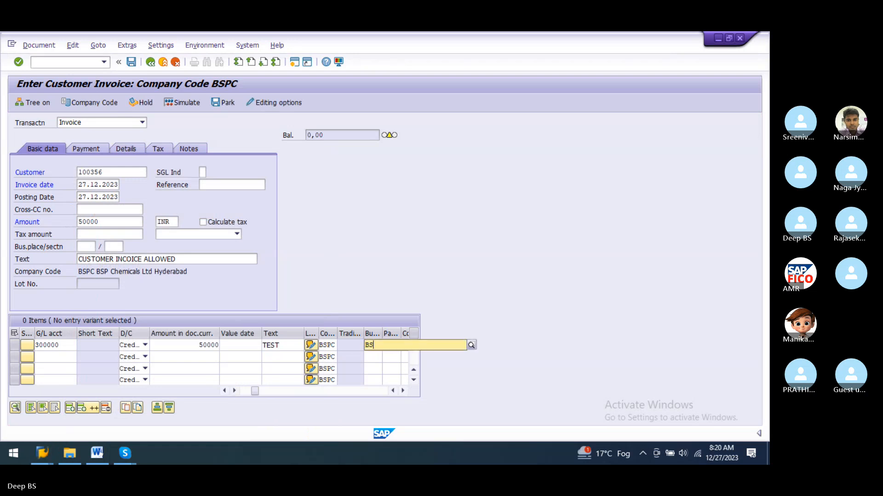
{"action": "left_click", "coordinate": [405, 365]}
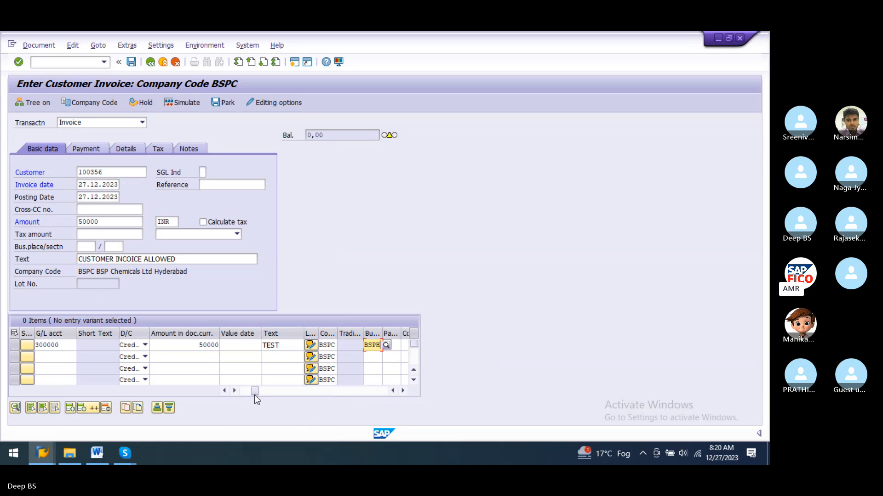
{"action": "key", "text": "Return"}
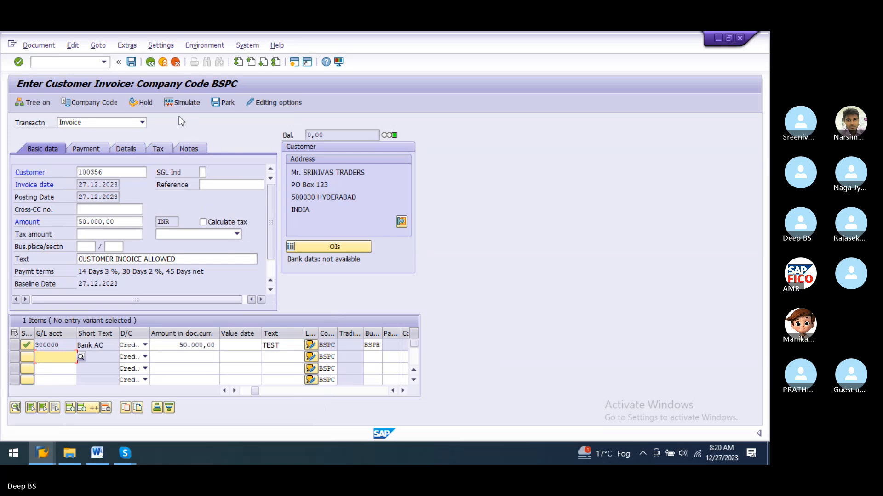
{"action": "left_click", "coordinate": [180, 102]}
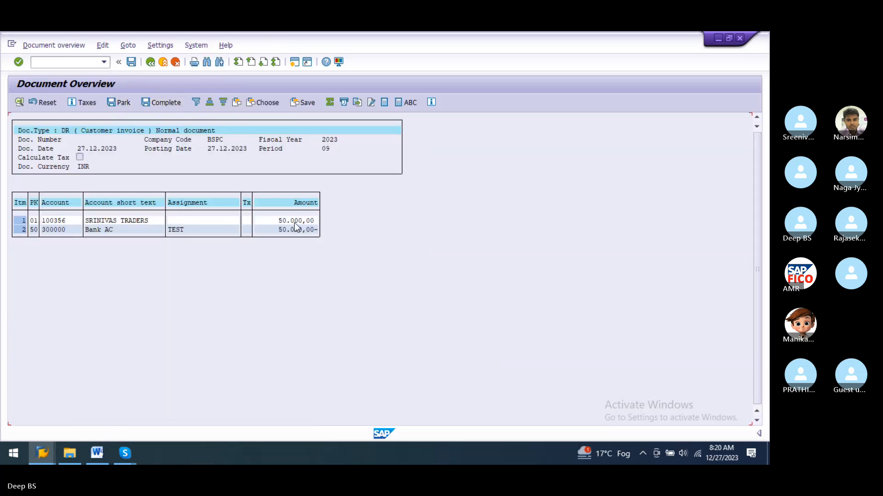
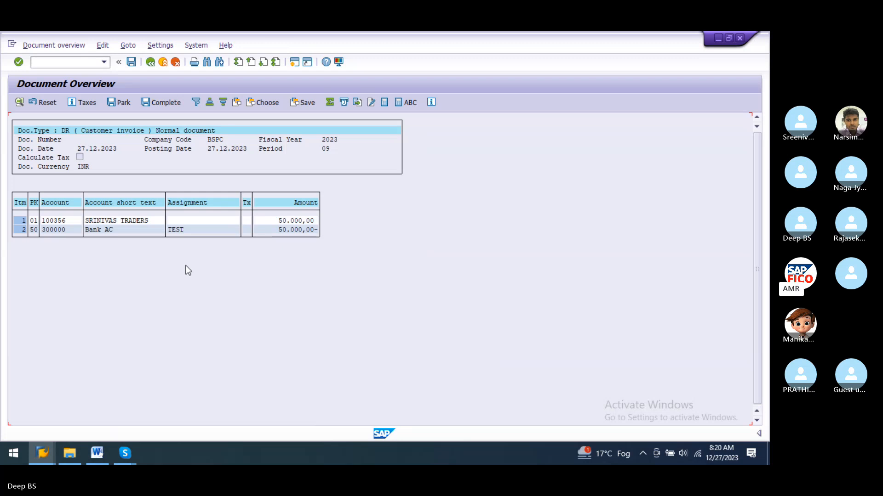
Restart transaction FB70 with a blank invoice and choose SRINIVAS TRADERS from company code BSPC as the customer.
{"action": "left_click", "coordinate": [103, 63]}
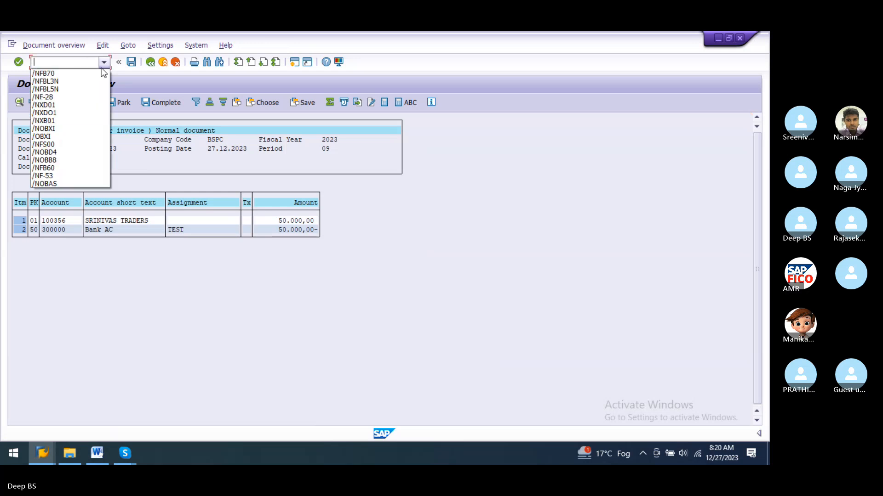
{"action": "left_click", "coordinate": [75, 75]}
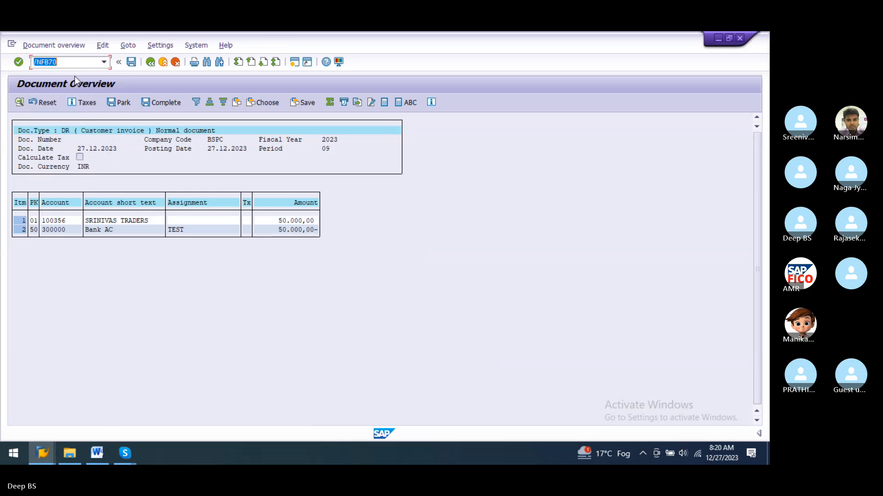
{"action": "key", "text": "Return"}
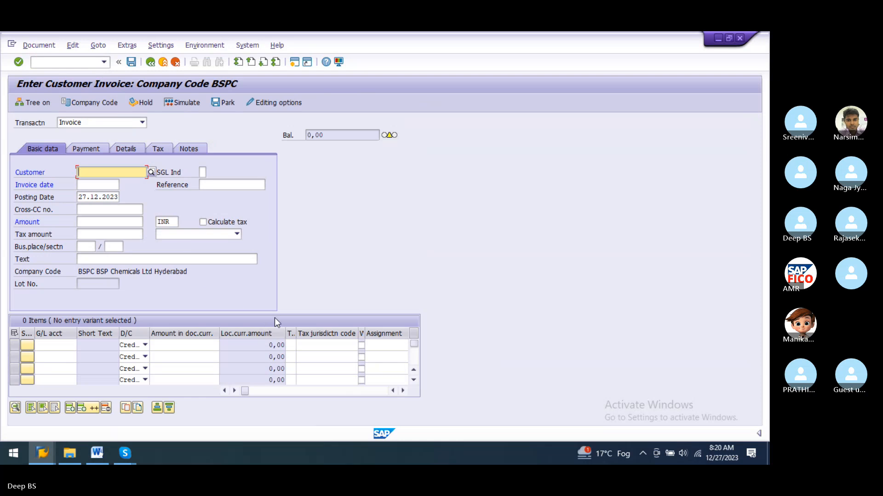
{"action": "left_click", "coordinate": [152, 173]}
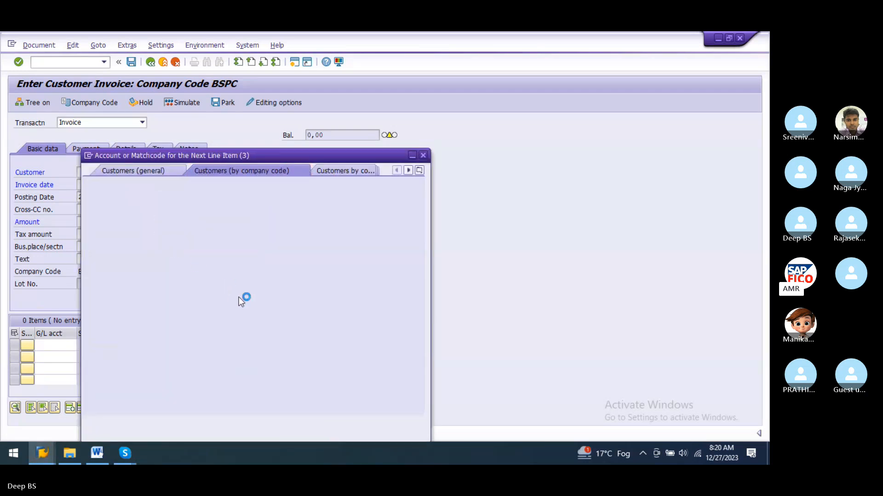
{"action": "left_click_drag", "start_coordinate": [305, 154], "coordinate": [294, 131]}
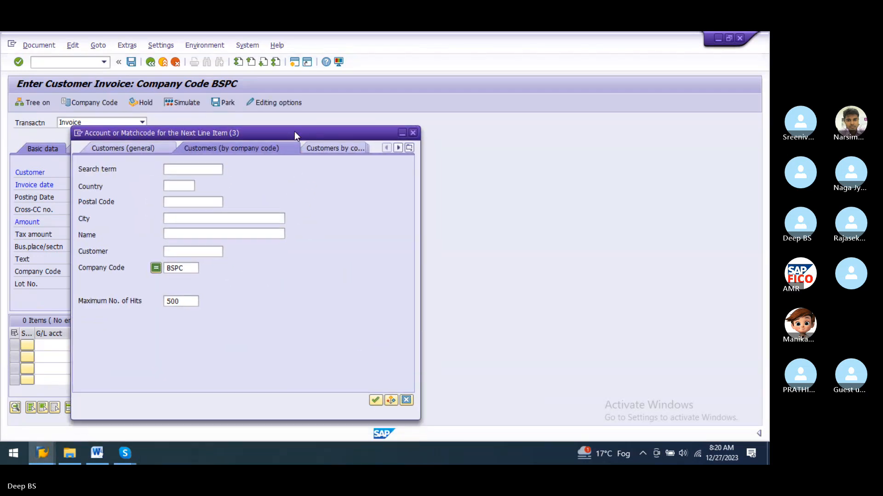
{"action": "left_click", "coordinate": [375, 400]}
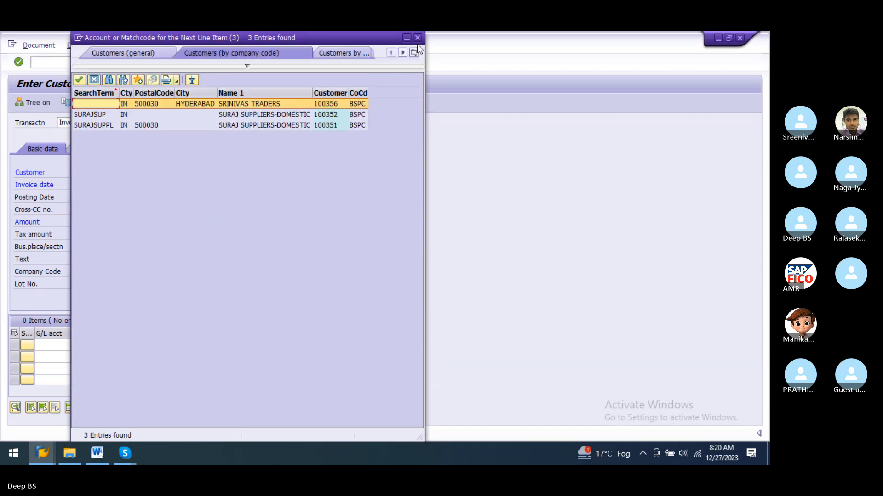
{"action": "double_click", "coordinate": [202, 108]}
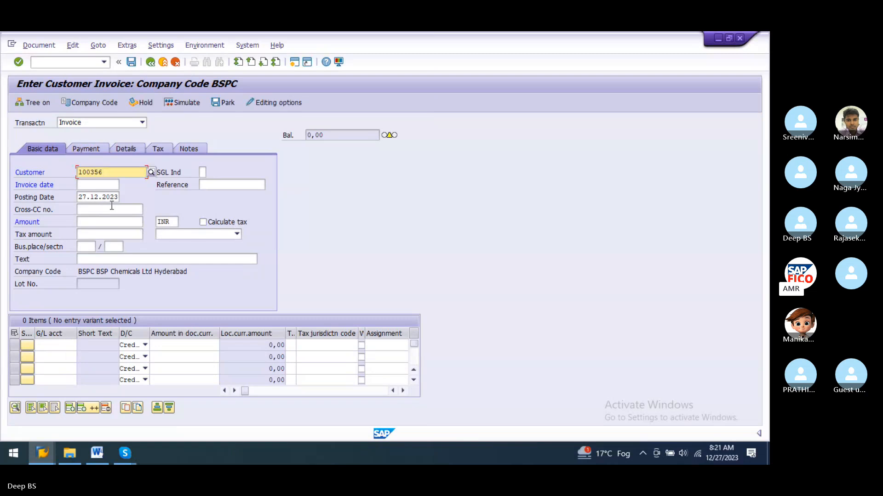
Set the new customer invoice's invoice date to 27.12.2023.
{"action": "left_click", "coordinate": [102, 185]}
{"action": "left_click", "coordinate": [124, 185]}
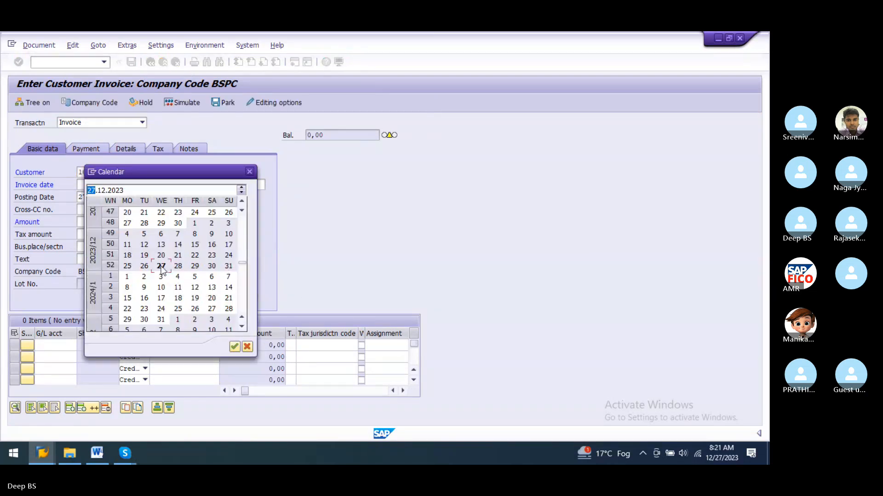
{"action": "double_click", "coordinate": [162, 266]}
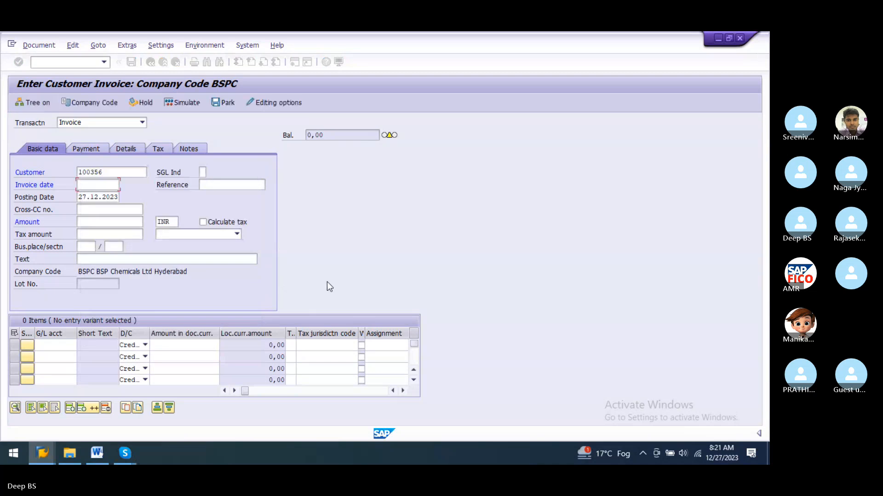
Set the new customer invoice's amount to 100000 INR.
{"action": "left_click", "coordinate": [93, 223]}
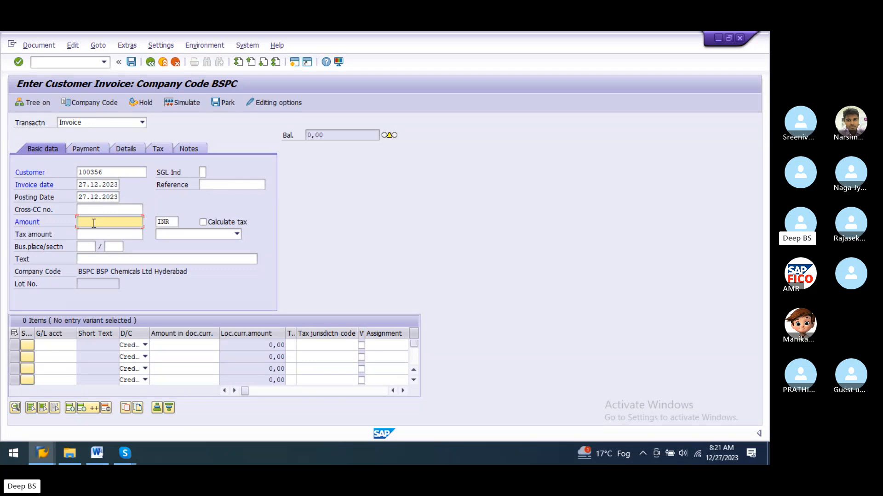
{"action": "type", "text": "5"}
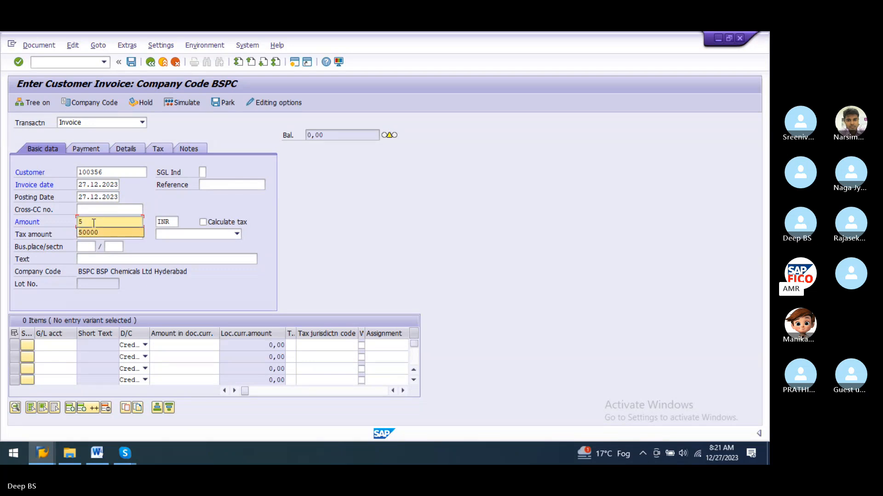
{"action": "key", "text": "BackSpace"}
{"action": "type", "text": "1000"}
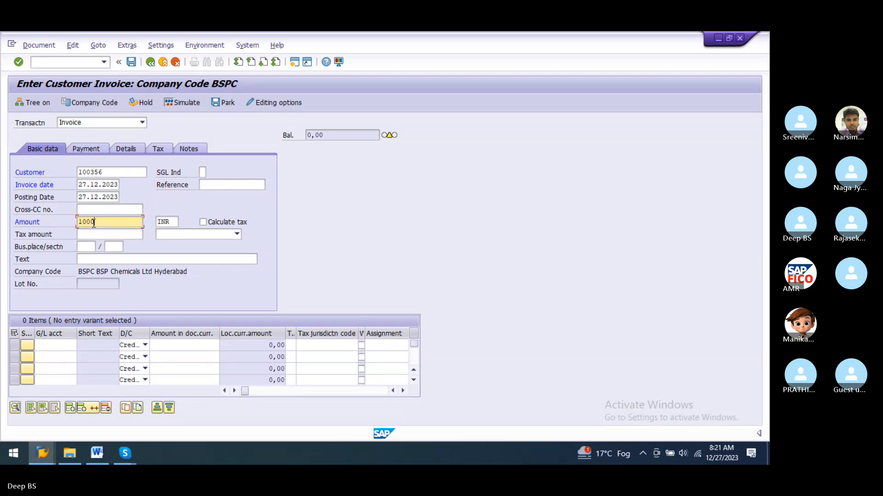
{"action": "type", "text": "00"}
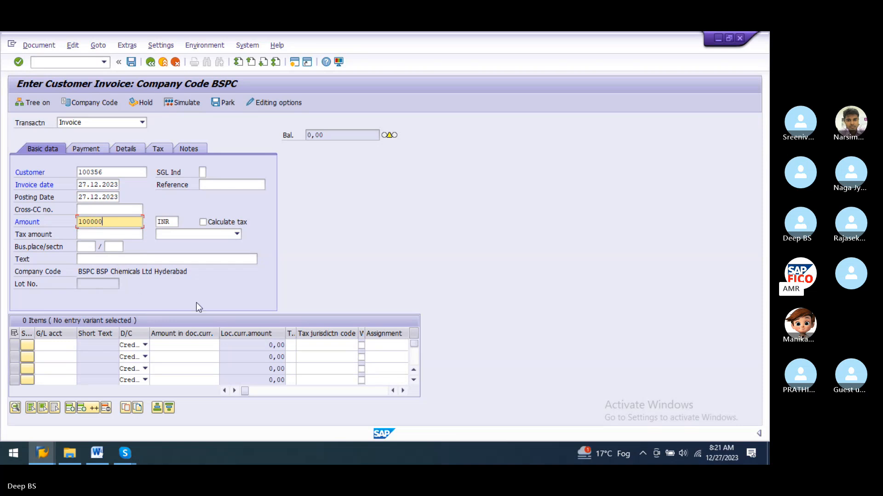
{"action": "left_click", "coordinate": [112, 260]}
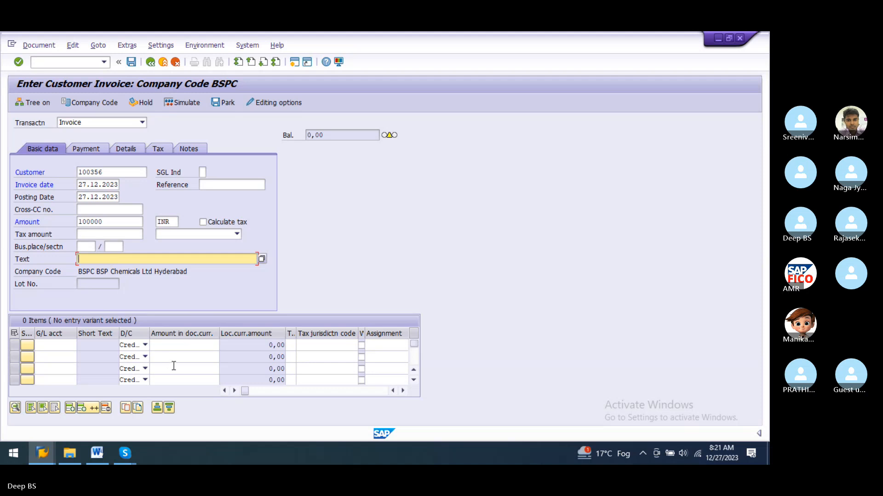
Choose the Sales account from chart of accounts BSOC as the first line item's G/L account.
{"action": "left_click", "coordinate": [60, 345]}
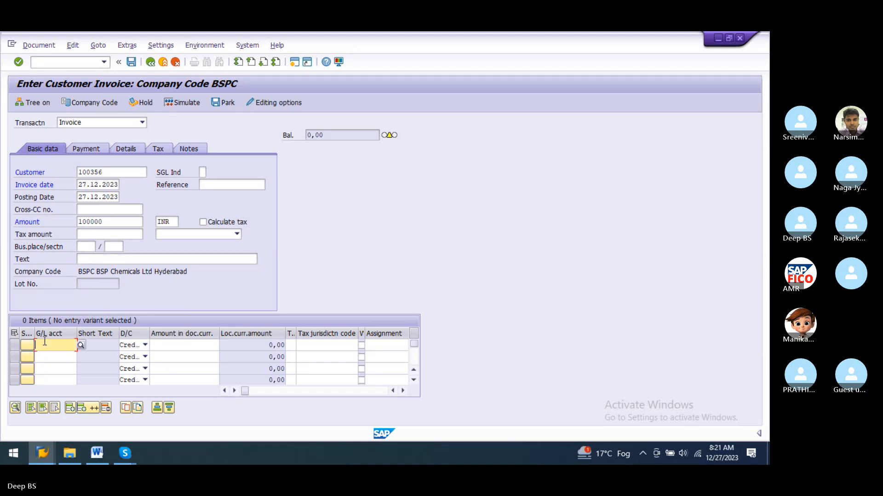
{"action": "left_click", "coordinate": [81, 345]}
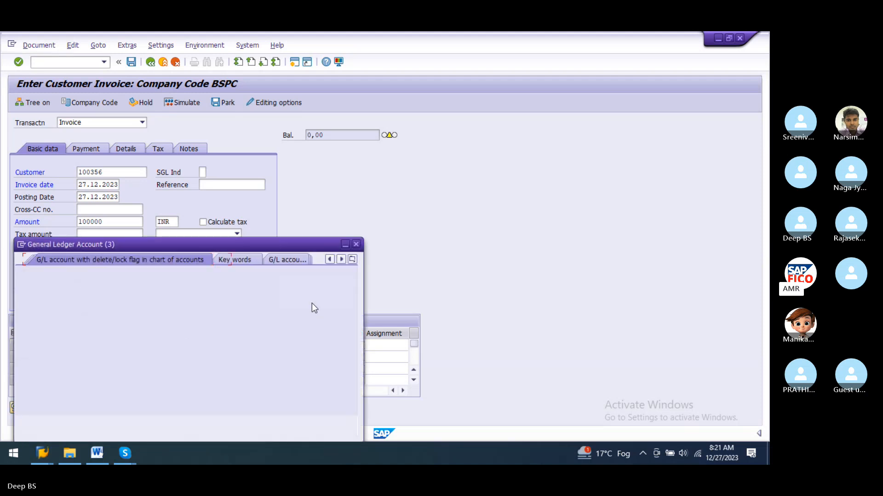
{"action": "left_click_drag", "start_coordinate": [253, 246], "coordinate": [278, 203]}
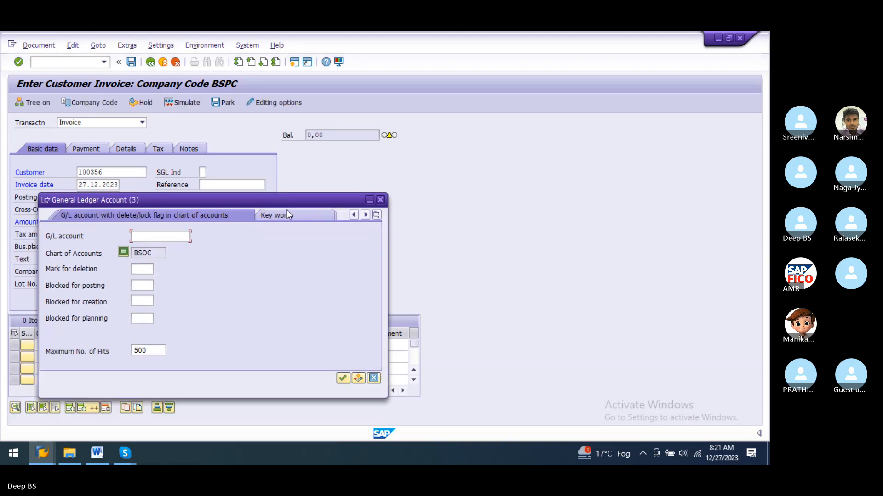
{"action": "left_click", "coordinate": [343, 378]}
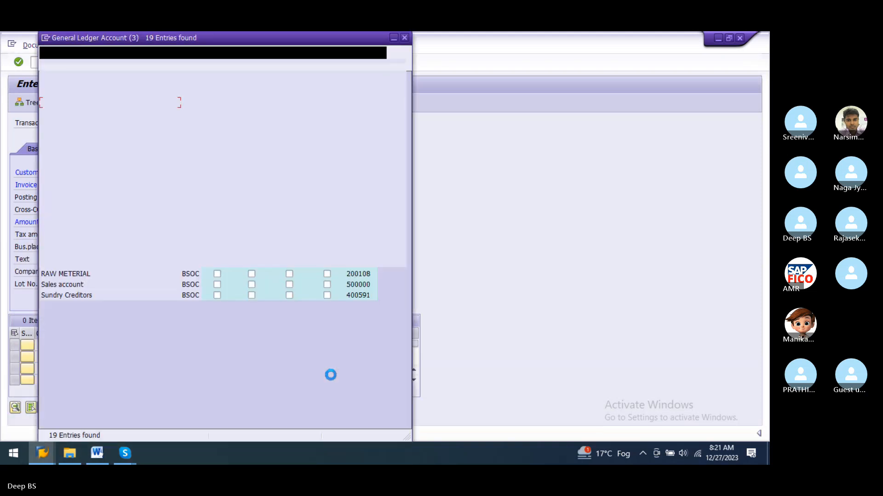
{"action": "left_click", "coordinate": [82, 286]}
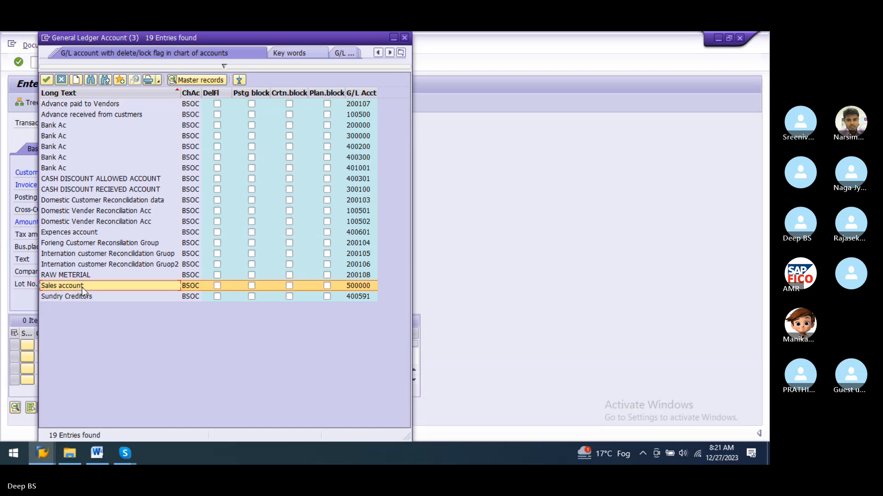
{"action": "double_click", "coordinate": [72, 285]}
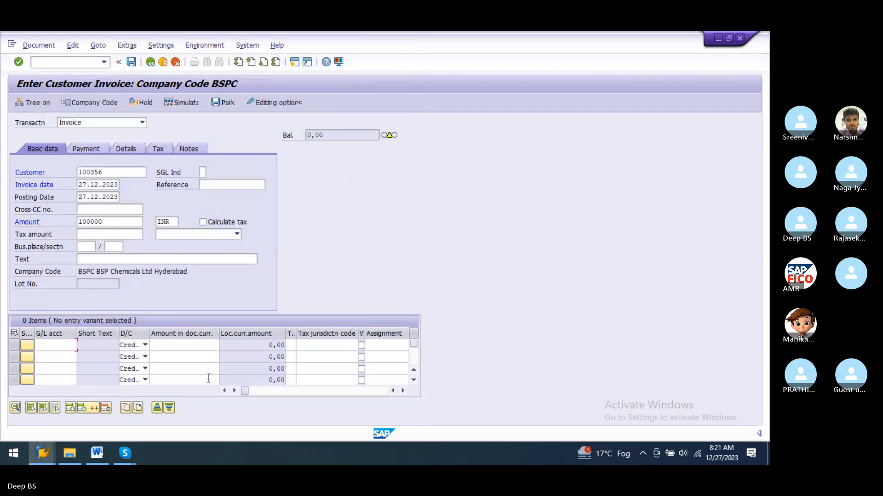
Set the sales line item's amount in document currency to 100000.
{"action": "left_click", "coordinate": [169, 346]}
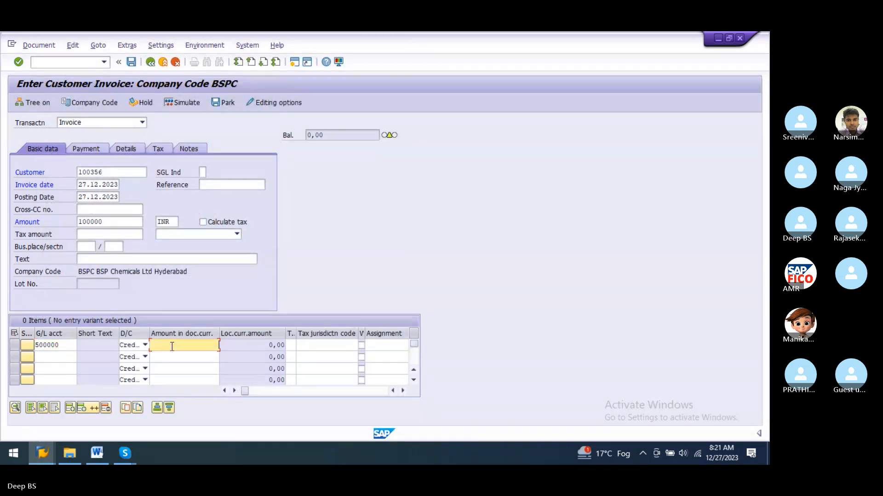
{"action": "type", "text": "10000"}
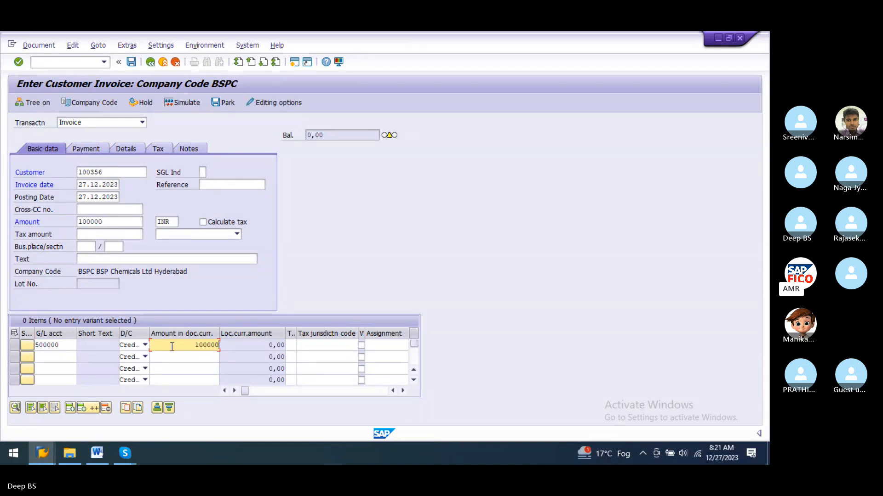
{"action": "type", "text": "0"}
Enter TEST as both the assignment and the text of the sales line item.
{"action": "key", "text": "Tab"}
{"action": "key", "text": "Tab"}
{"action": "key", "text": "Tab"}
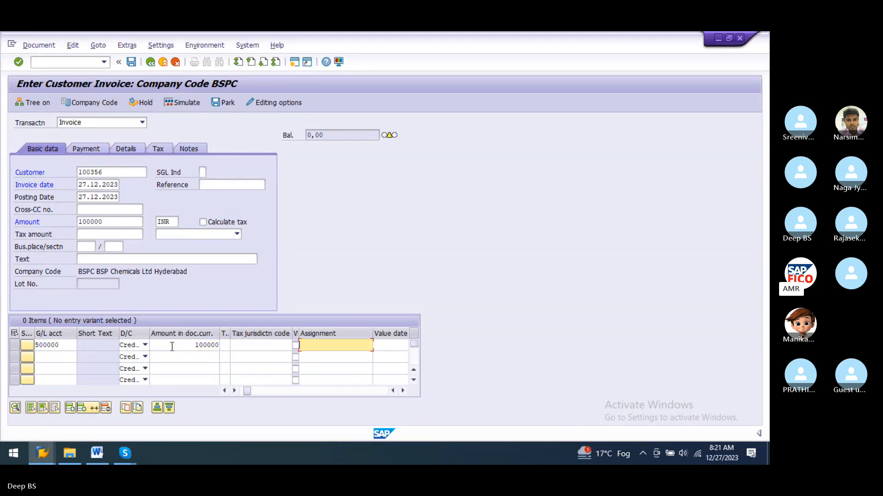
{"action": "type", "text": "TESTY"}
{"action": "key", "text": "BackSpace"}
{"action": "key", "text": "Tab"}
{"action": "key", "text": "Tab"}
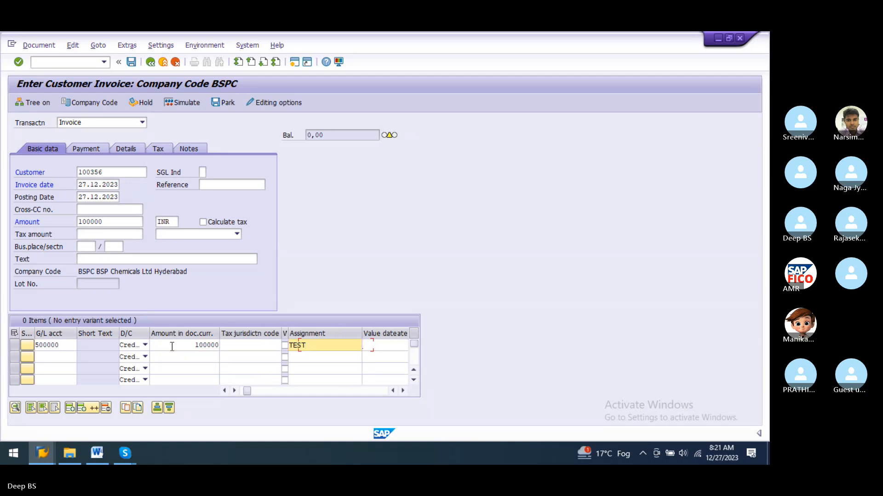
{"action": "type", "text": "TES"}
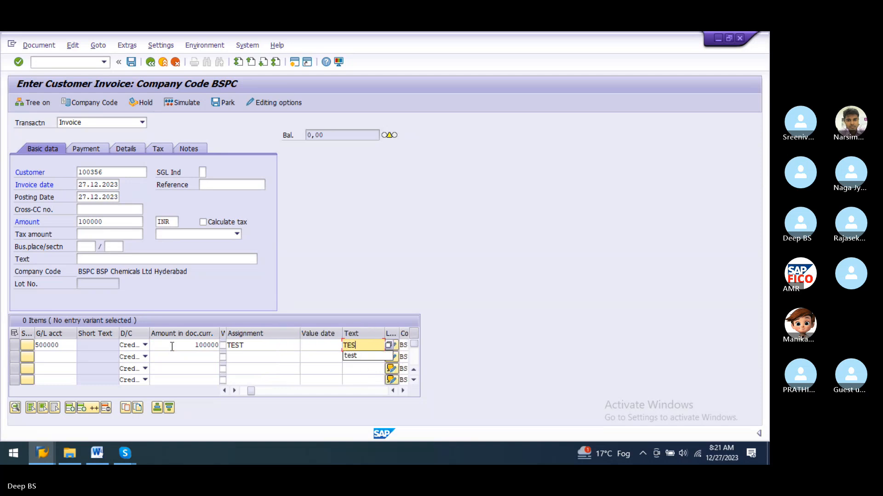
{"action": "type", "text": "T"}
Set the sales line item's business area to BSPH.
{"action": "key", "text": "Tab"}
{"action": "key", "text": "Tab"}
{"action": "key", "text": "Tab"}
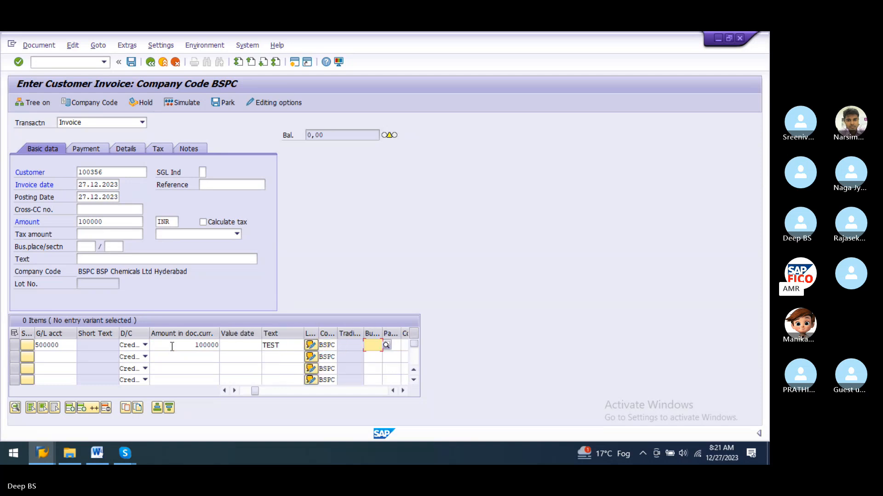
{"action": "type", "text": "BS"}
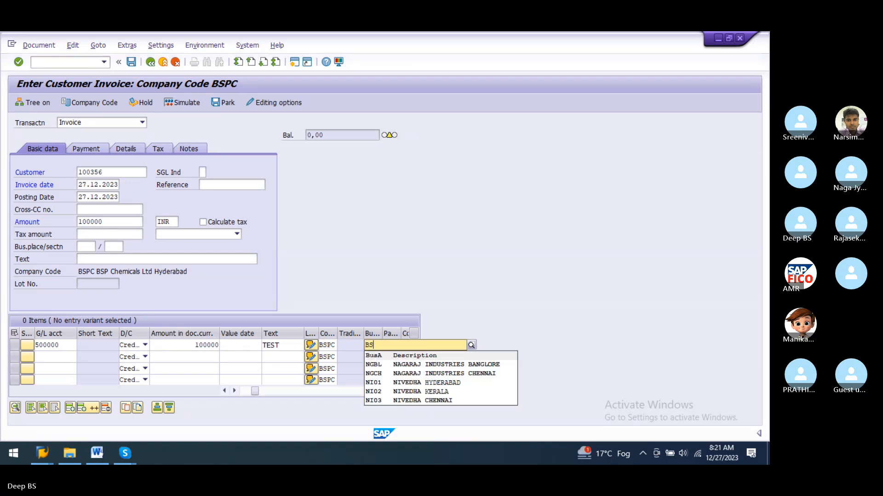
{"action": "left_click", "coordinate": [472, 365]}
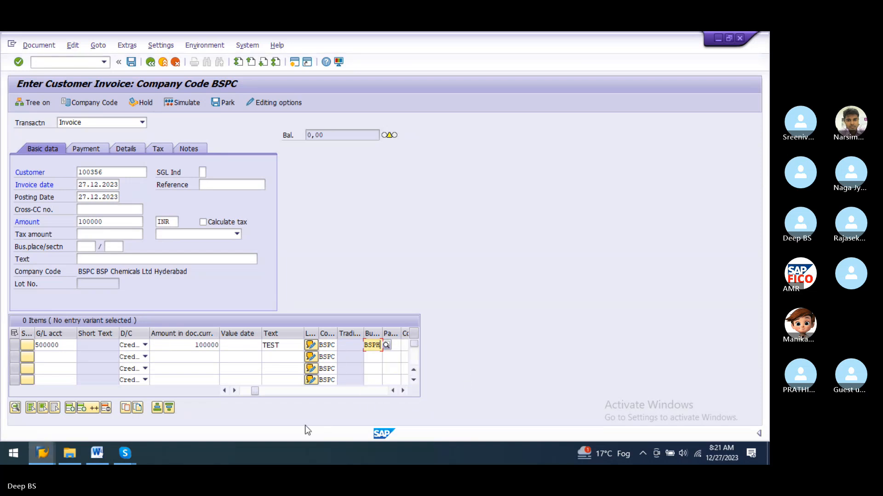
Validate the invoice entries past the credit limit warning, then simulate and post the customer invoice.
{"action": "key", "text": "Return"}
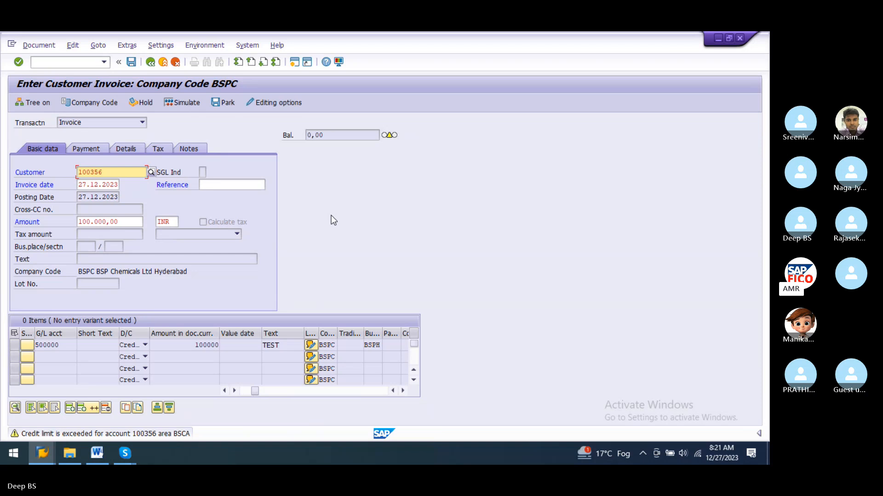
{"action": "key", "text": "Return"}
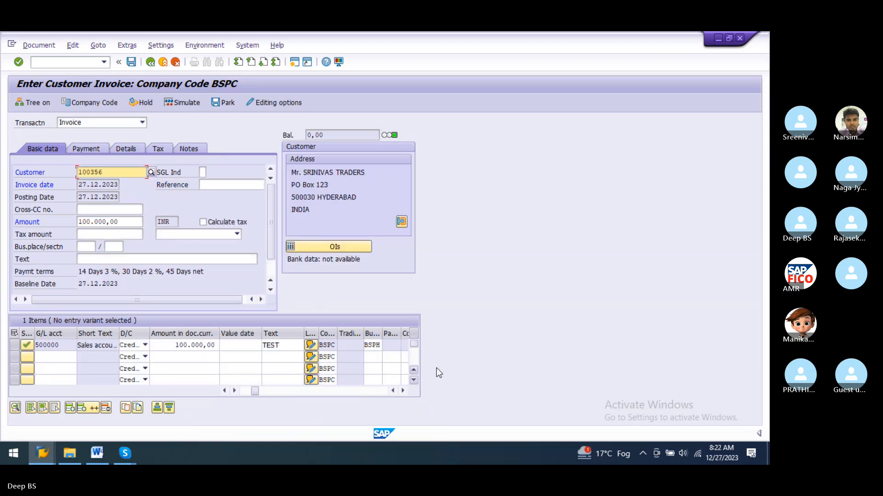
{"action": "left_click", "coordinate": [182, 102]}
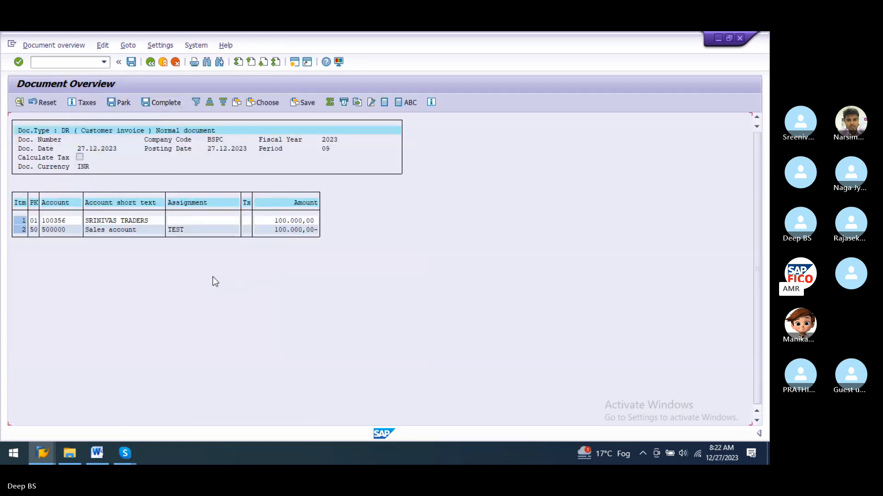
{"action": "left_click", "coordinate": [134, 65]}
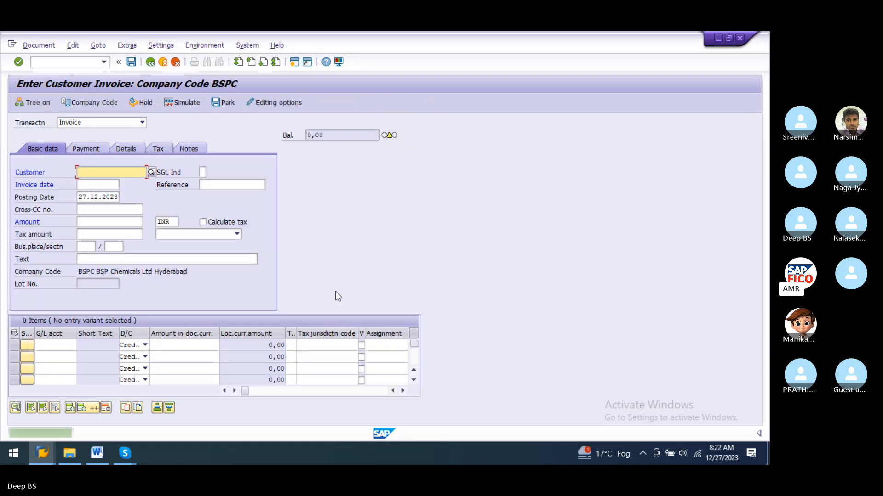
Start transaction F-28 for incoming payments and set the document date to 27.12.2023.
{"action": "left_click", "coordinate": [104, 62]}
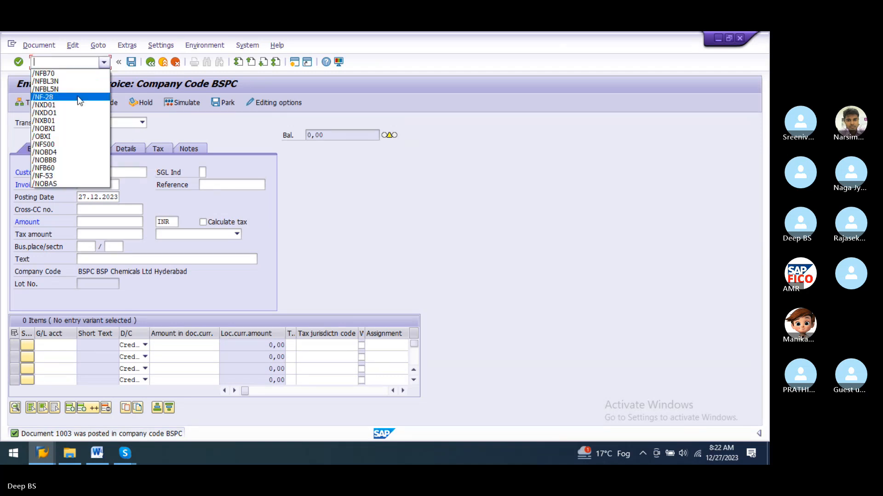
{"action": "left_click", "coordinate": [77, 95]}
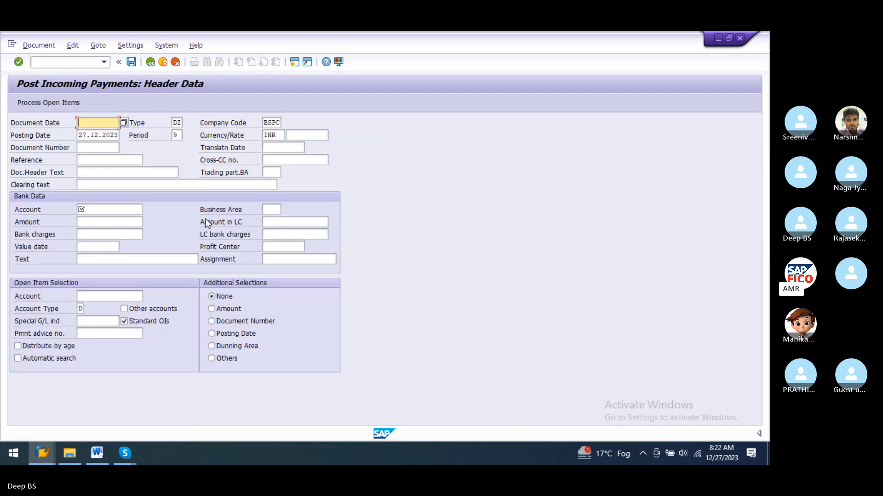
{"action": "left_click", "coordinate": [124, 123]}
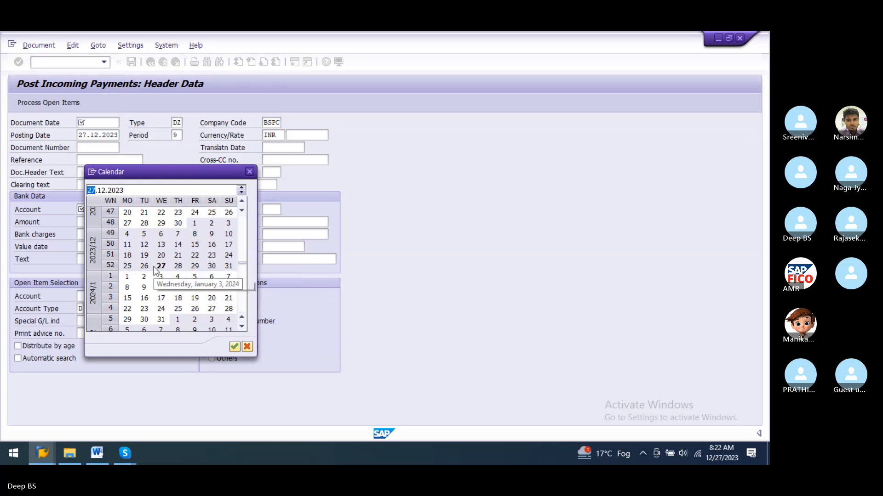
{"action": "double_click", "coordinate": [161, 267]}
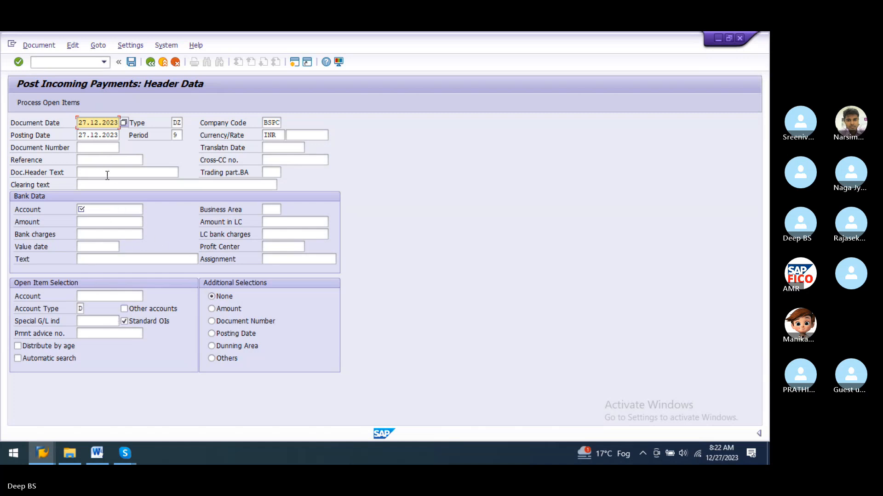
Choose the second listed Bank Ac G/L account for the bank data and set the payment amount to 97000.
{"action": "left_click", "coordinate": [102, 208]}
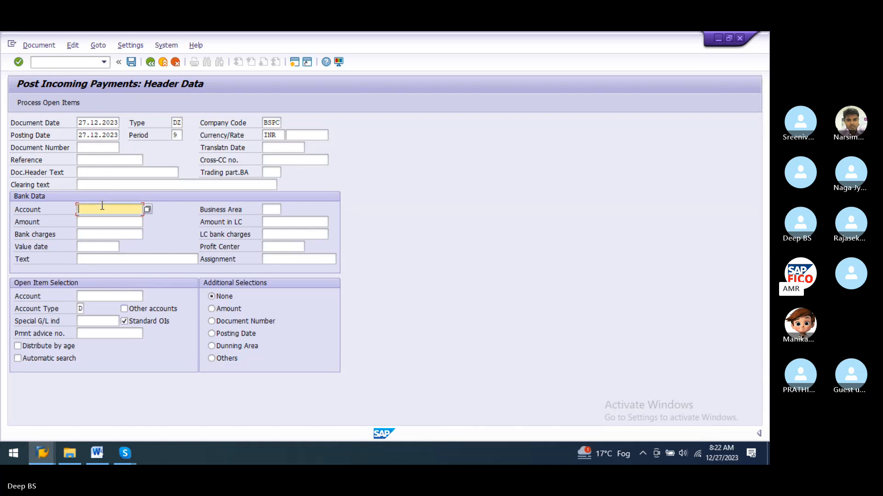
{"action": "left_click", "coordinate": [147, 209]}
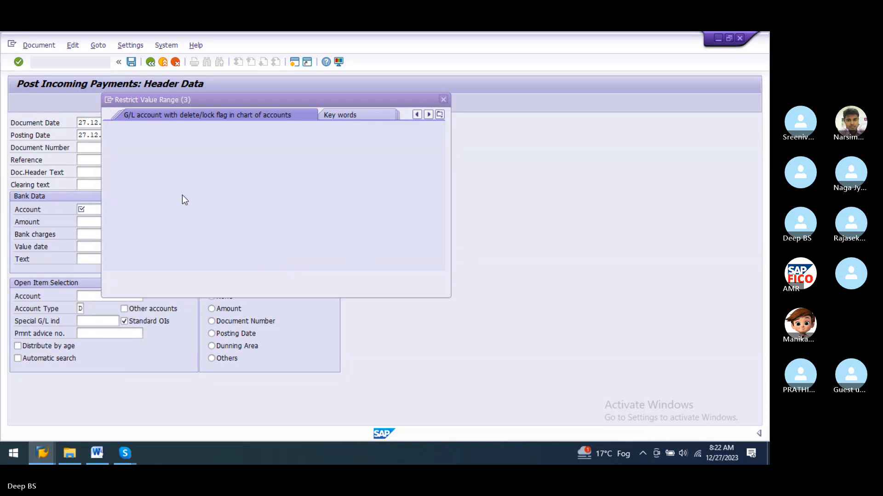
{"action": "left_click", "coordinate": [408, 278]}
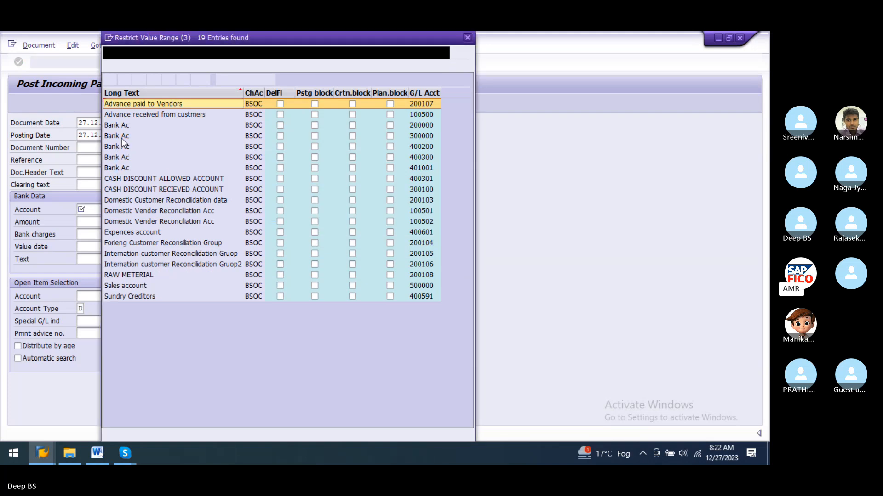
{"action": "double_click", "coordinate": [122, 137]}
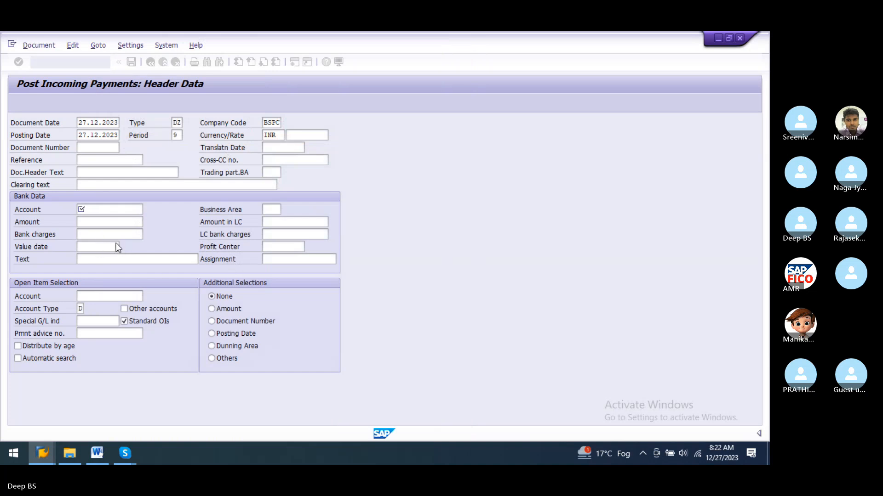
{"action": "left_click", "coordinate": [94, 226]}
{"action": "type", "text": "97000"}
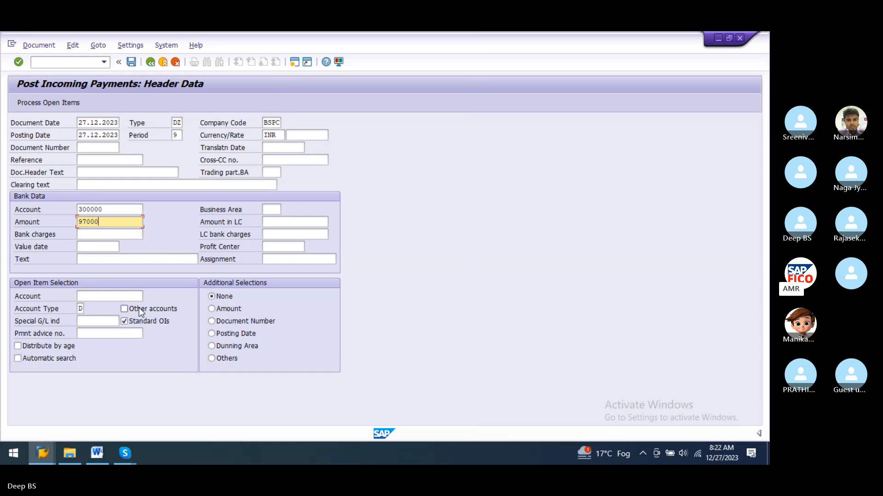
Choose SRINIVAS TRADERS from company code BSPC as the account for open item selection.
{"action": "left_click", "coordinate": [116, 298]}
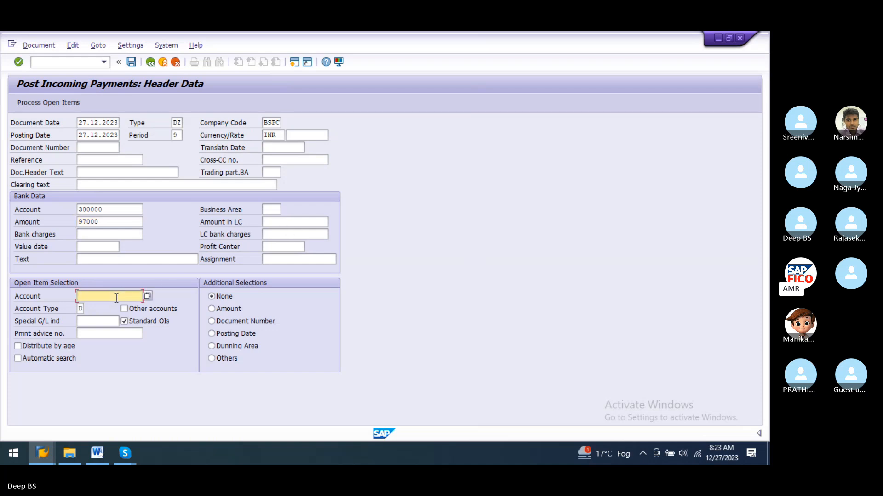
{"action": "left_click", "coordinate": [147, 296]}
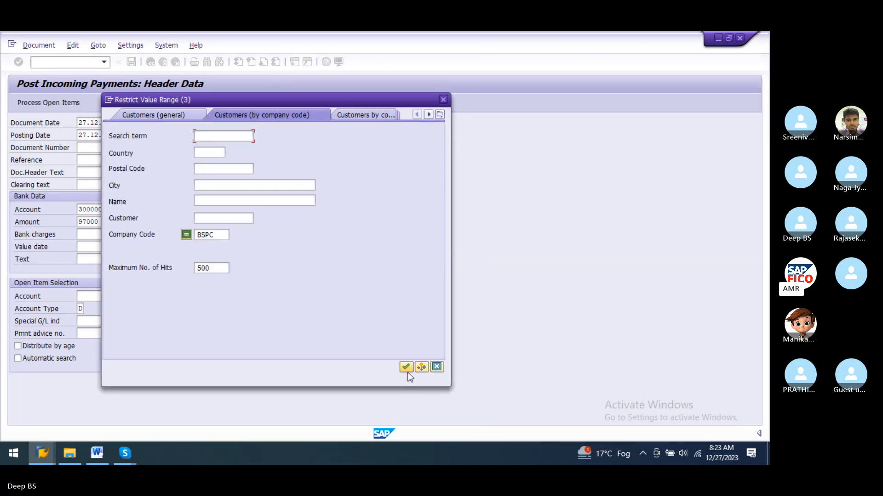
{"action": "left_click", "coordinate": [406, 371]}
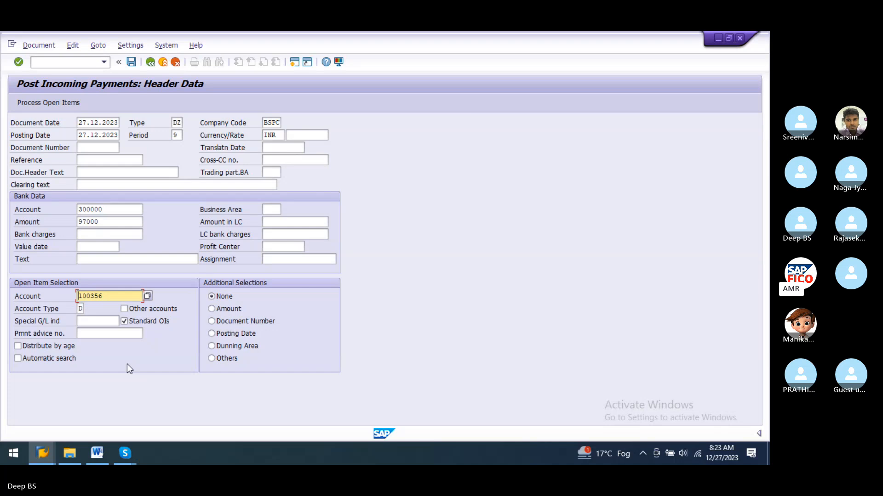
Complete the bank data with business area BSPH, text TEST and assignment TEST.
{"action": "left_click", "coordinate": [50, 104]}
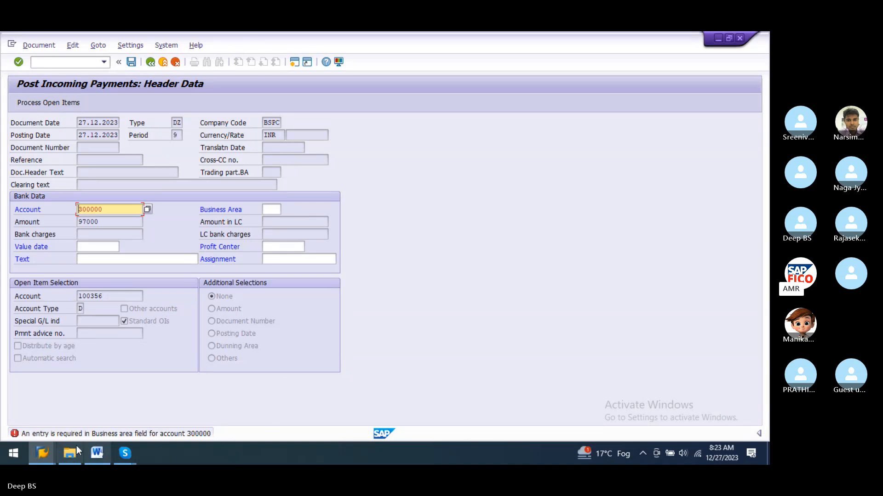
{"action": "left_click", "coordinate": [271, 210]}
{"action": "key", "text": "F4"}
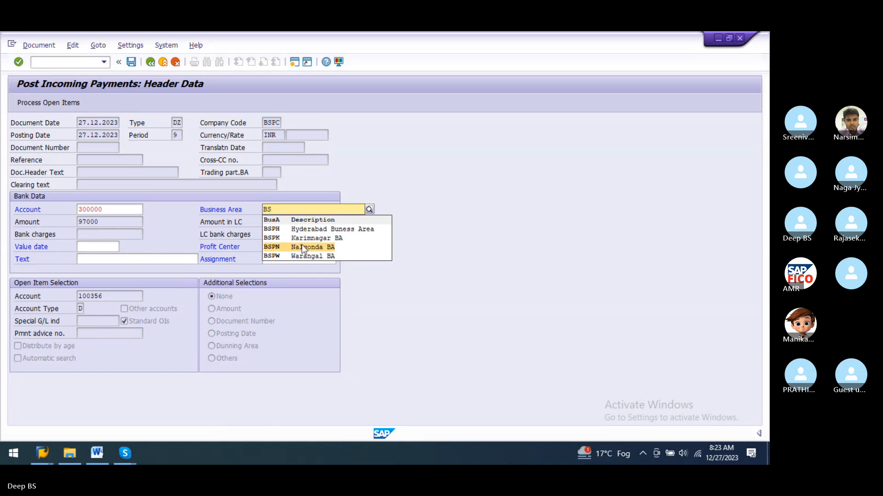
{"action": "left_click", "coordinate": [322, 230]}
{"action": "left_click", "coordinate": [117, 257]}
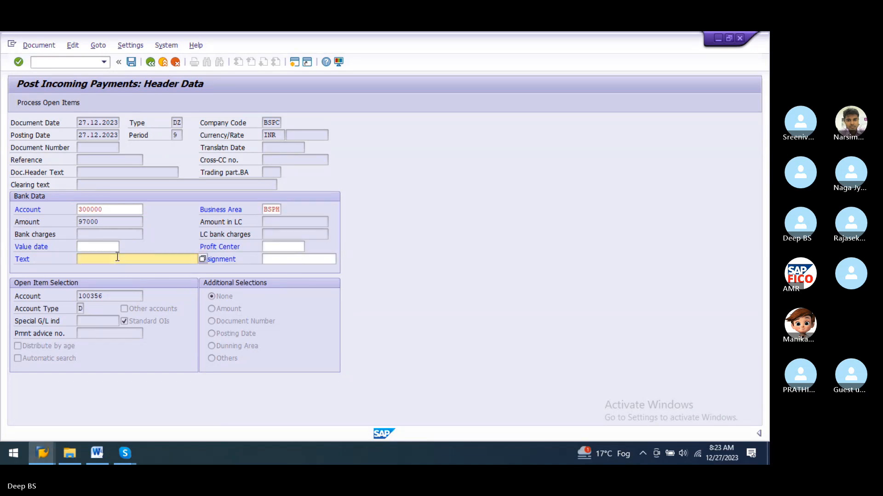
{"action": "type", "text": "TEST"}
{"action": "key", "text": "Tab"}
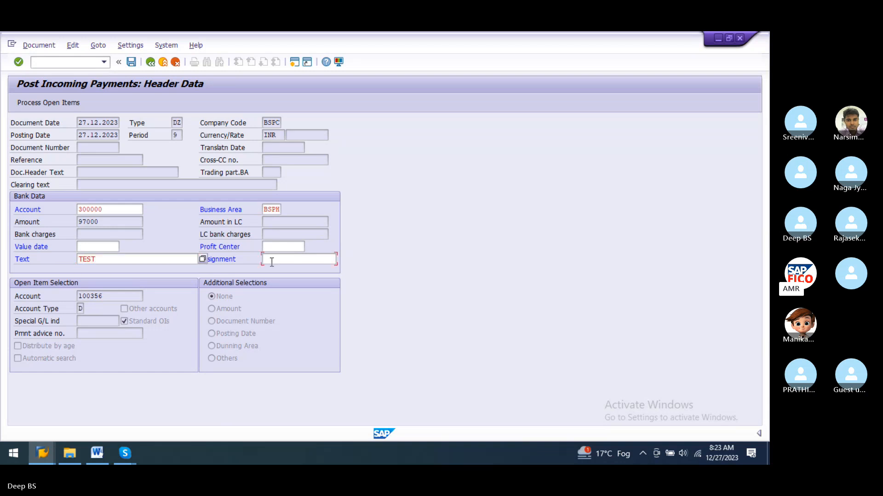
{"action": "type", "text": "TEST"}
{"action": "left_click", "coordinate": [433, 341]}
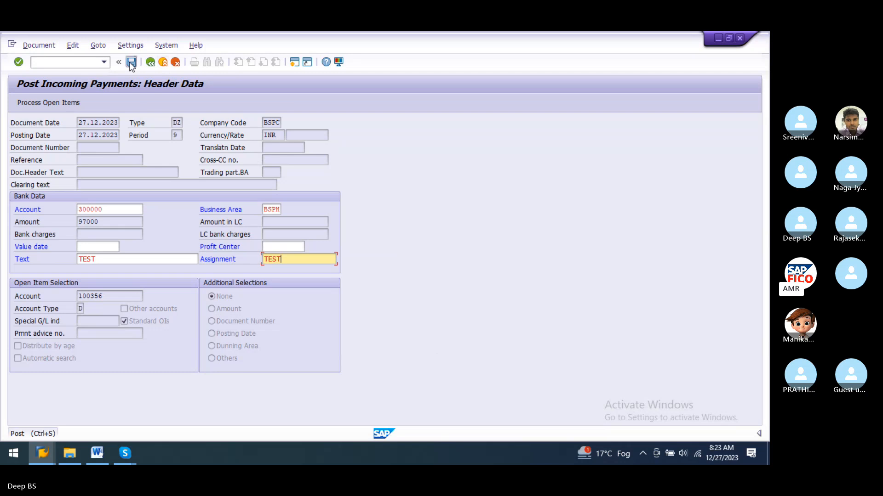
Process the customer's open items and simulate the incoming payment document.
{"action": "left_click", "coordinate": [53, 105]}
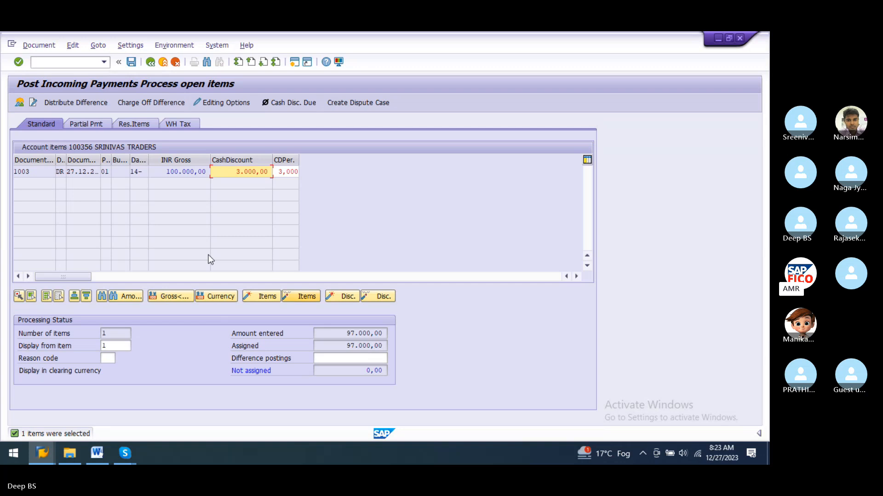
{"action": "left_click", "coordinate": [40, 46]}
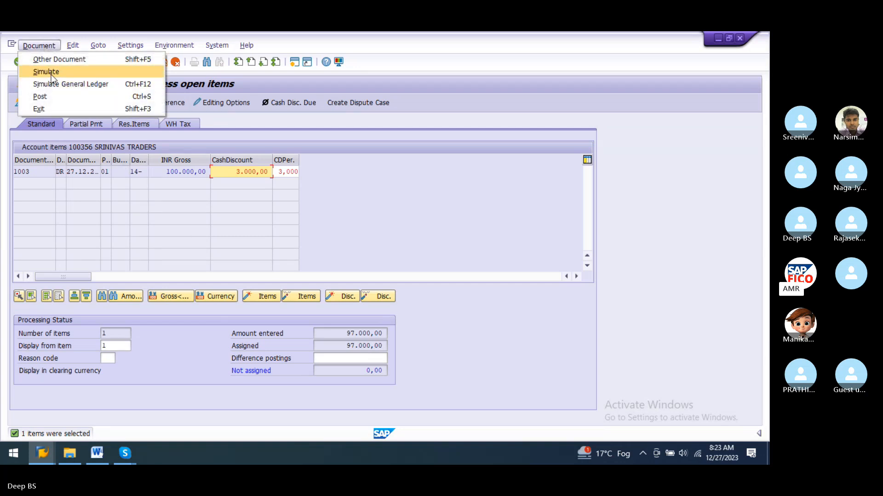
{"action": "left_click", "coordinate": [51, 72]}
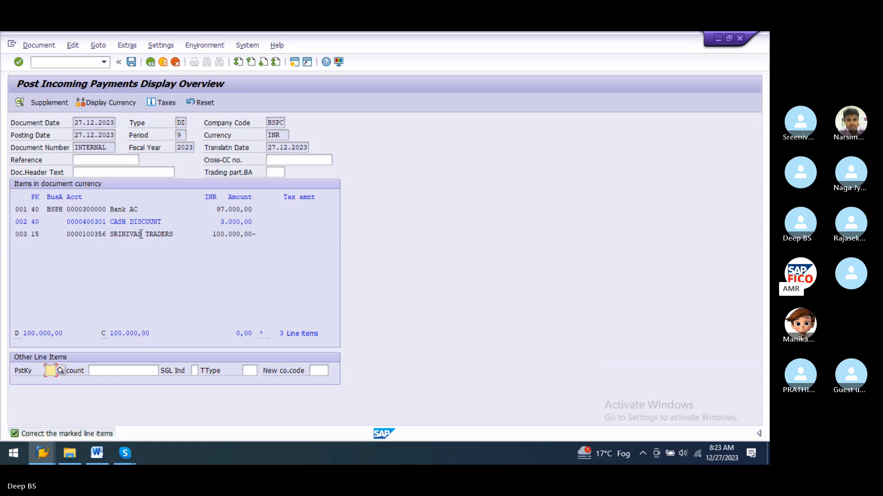
Complete the CASH DISCOUNT line item with text TEST, assignment TEST and business area BSPH, then post the incoming payment.
{"action": "double_click", "coordinate": [118, 223]}
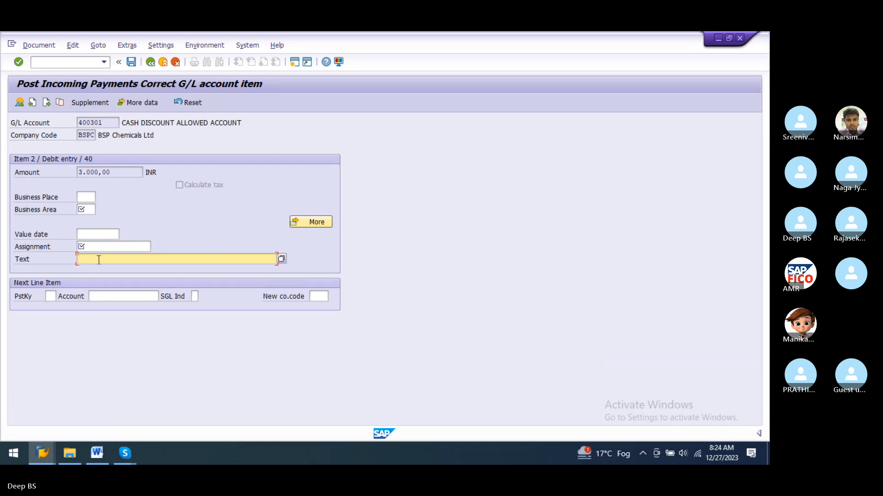
{"action": "type", "text": "TEST"}
{"action": "left_click", "coordinate": [120, 248]}
{"action": "type", "text": "TES"}
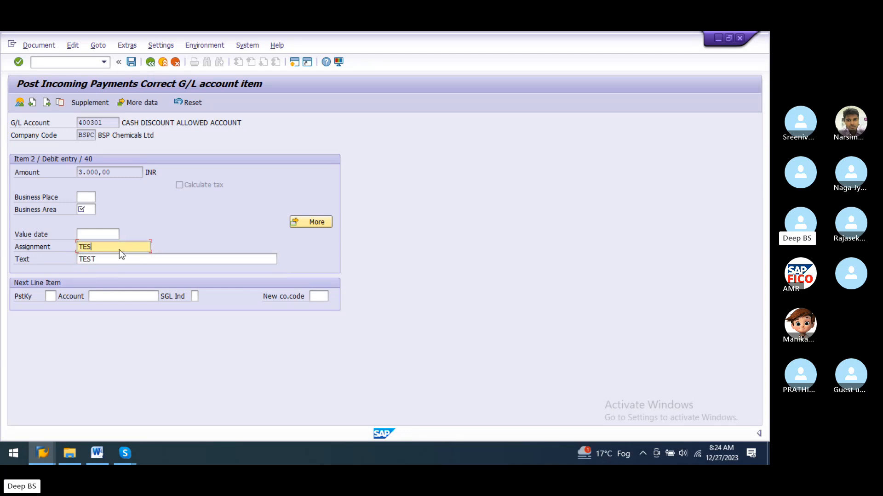
{"action": "type", "text": "T"}
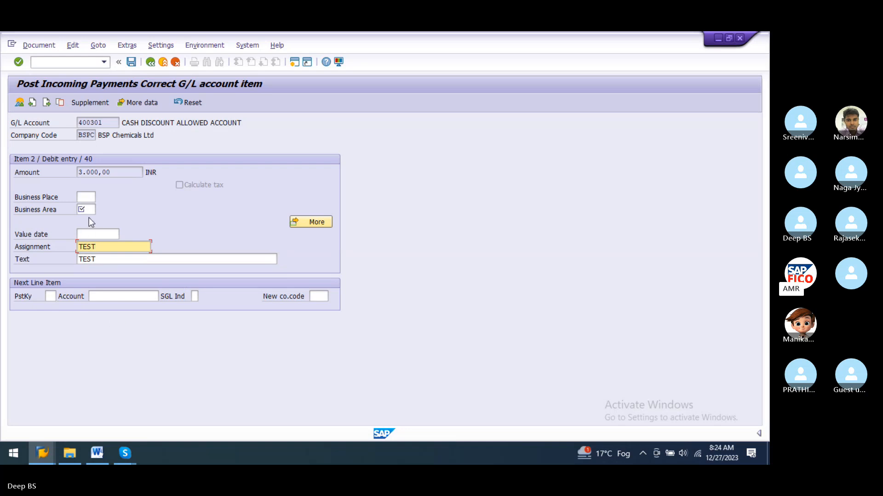
{"action": "left_click", "coordinate": [93, 209]}
{"action": "type", "text": "BS"}
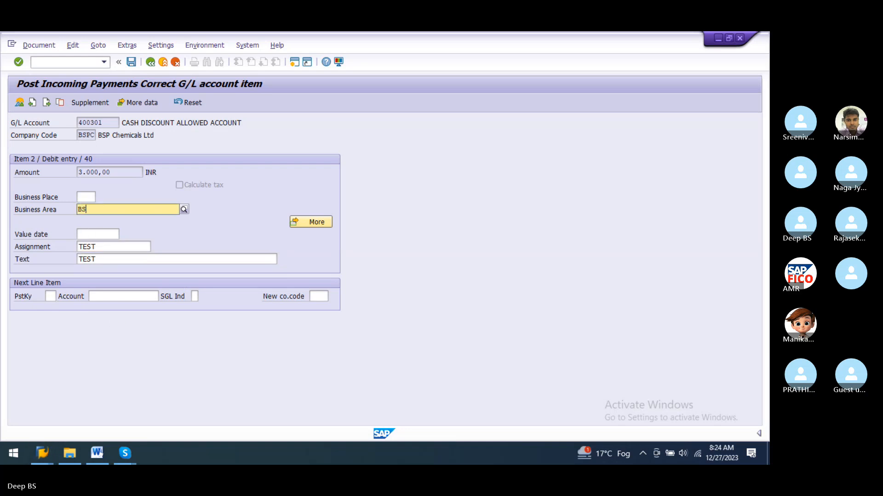
{"action": "left_click", "coordinate": [110, 229]}
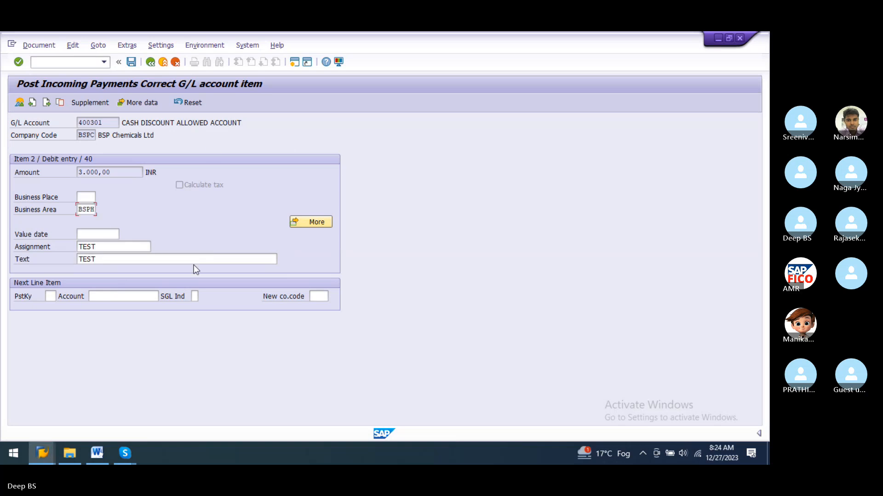
{"action": "left_click", "coordinate": [151, 63]}
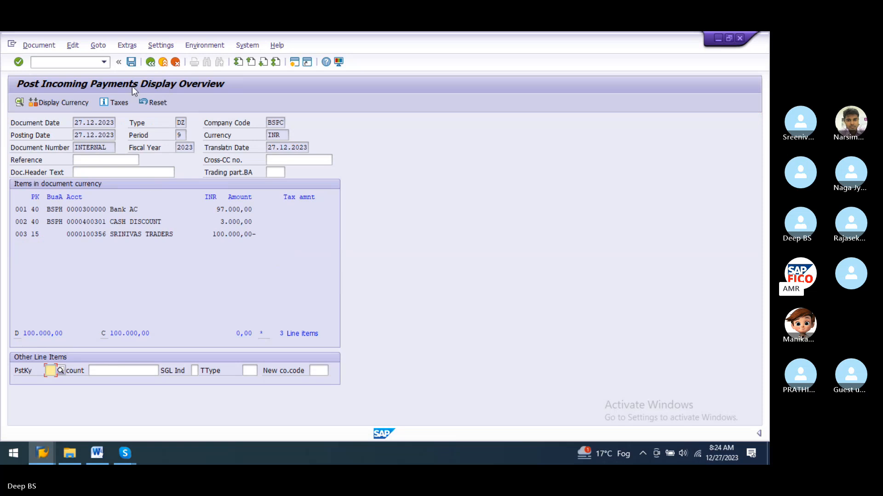
{"action": "left_click", "coordinate": [131, 61]}
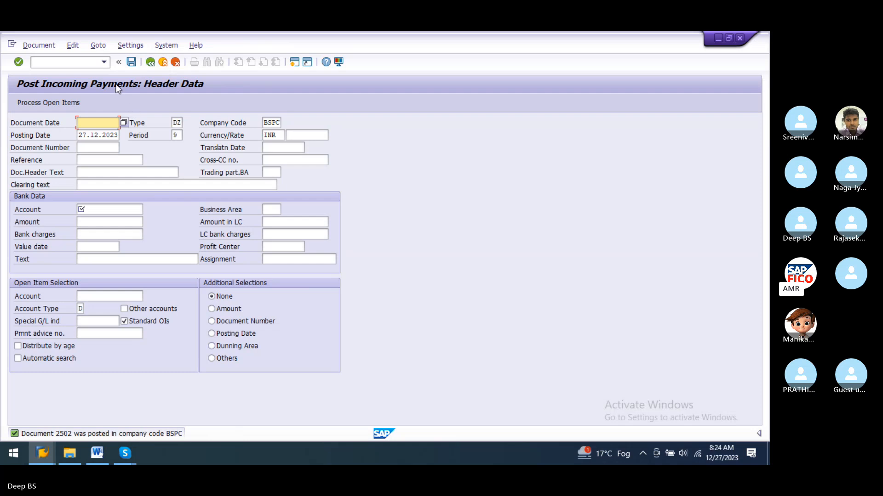
Start transaction FBL3N and display the open line items of the cash discount allowed G/L account in company code BSPC.
{"action": "left_click", "coordinate": [104, 63]}
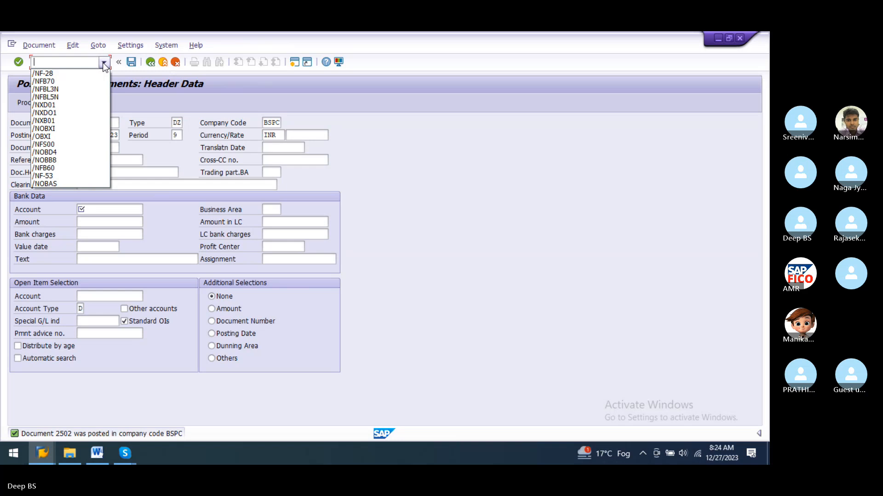
{"action": "left_click", "coordinate": [72, 64]}
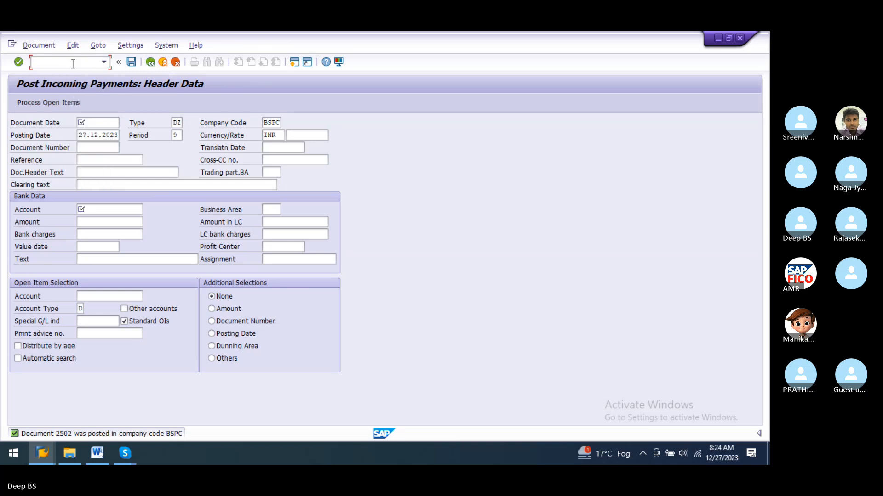
{"action": "type", "text": "/NB"}
{"action": "key", "text": "BackSpace"}
{"action": "type", "text": "FBL"}
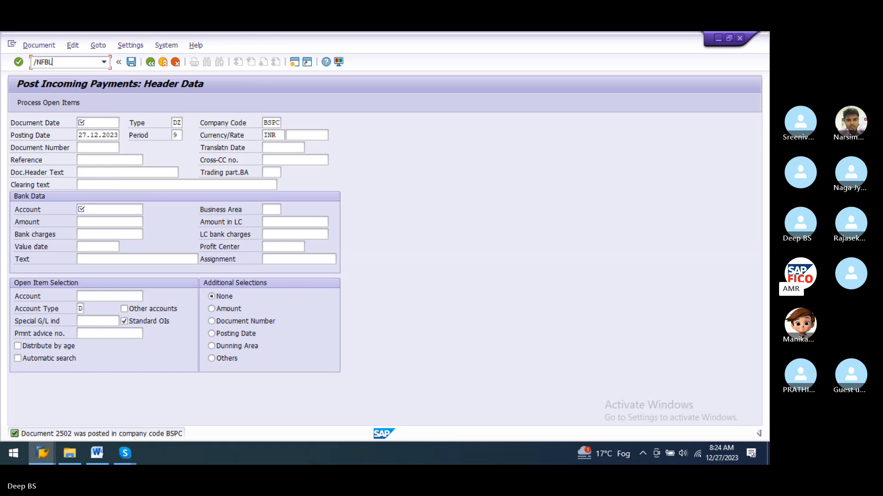
{"action": "type", "text": "5"}
{"action": "key", "text": "BackSpace"}
{"action": "type", "text": "3N"}
{"action": "key", "text": "Return"}
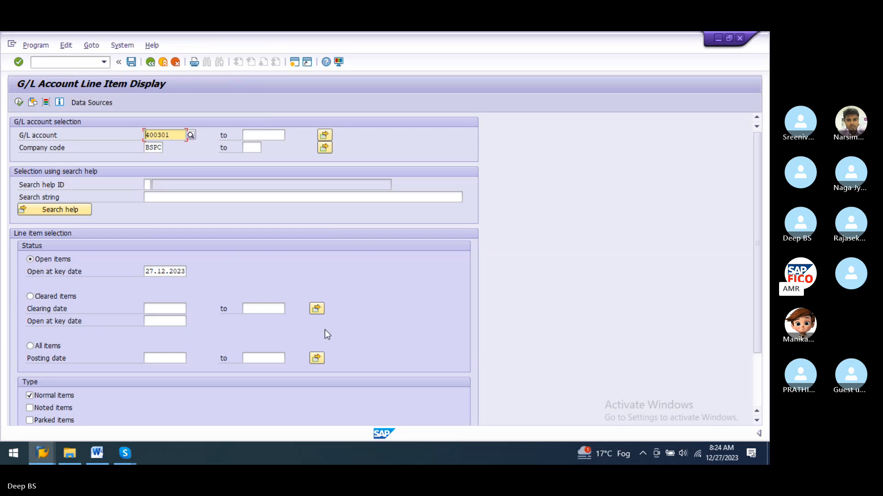
{"action": "left_click", "coordinate": [18, 102]}
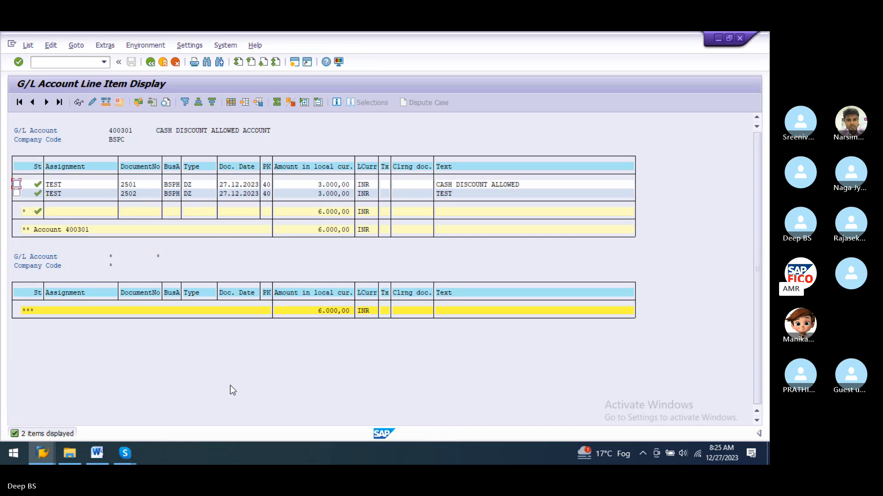
{"action": "left_click", "coordinate": [689, 303]}
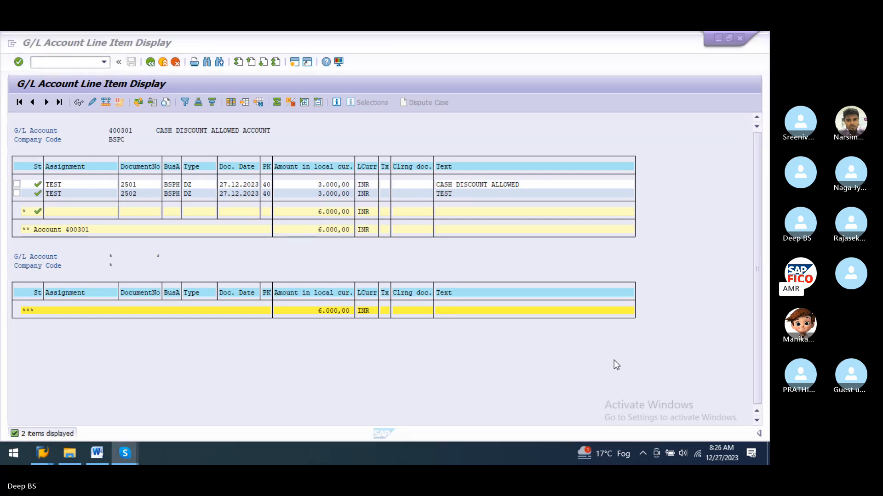
{"action": "left_click", "coordinate": [573, 359]}
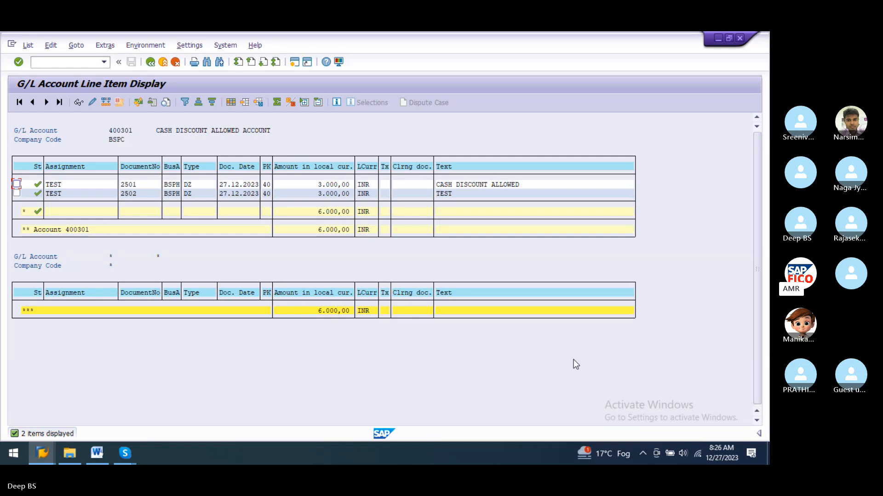
{"action": "key", "text": "alt+Tab"}
{"action": "key", "text": "alt+Tab"}
{"action": "key", "text": "alt+Tab"}
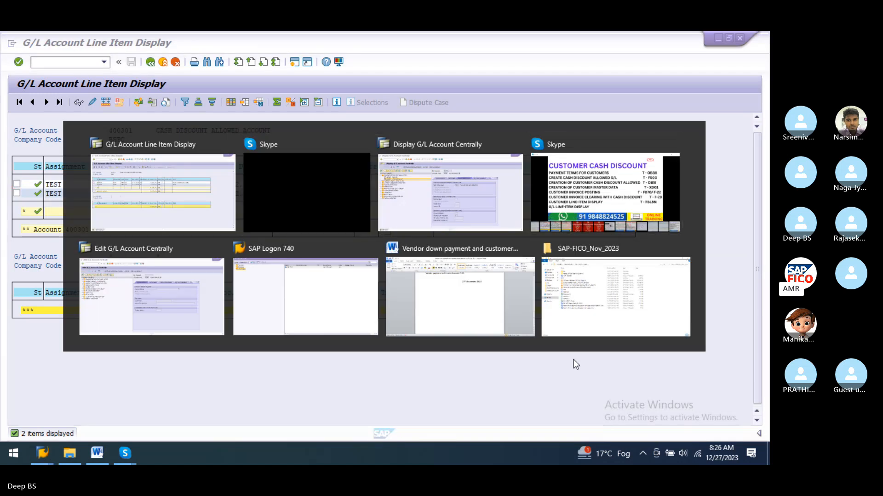
{"action": "key", "text": "Escape"}
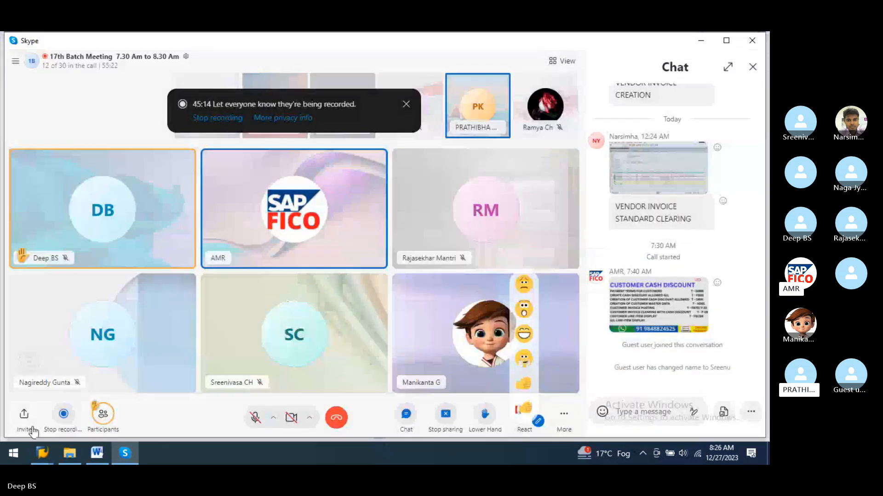